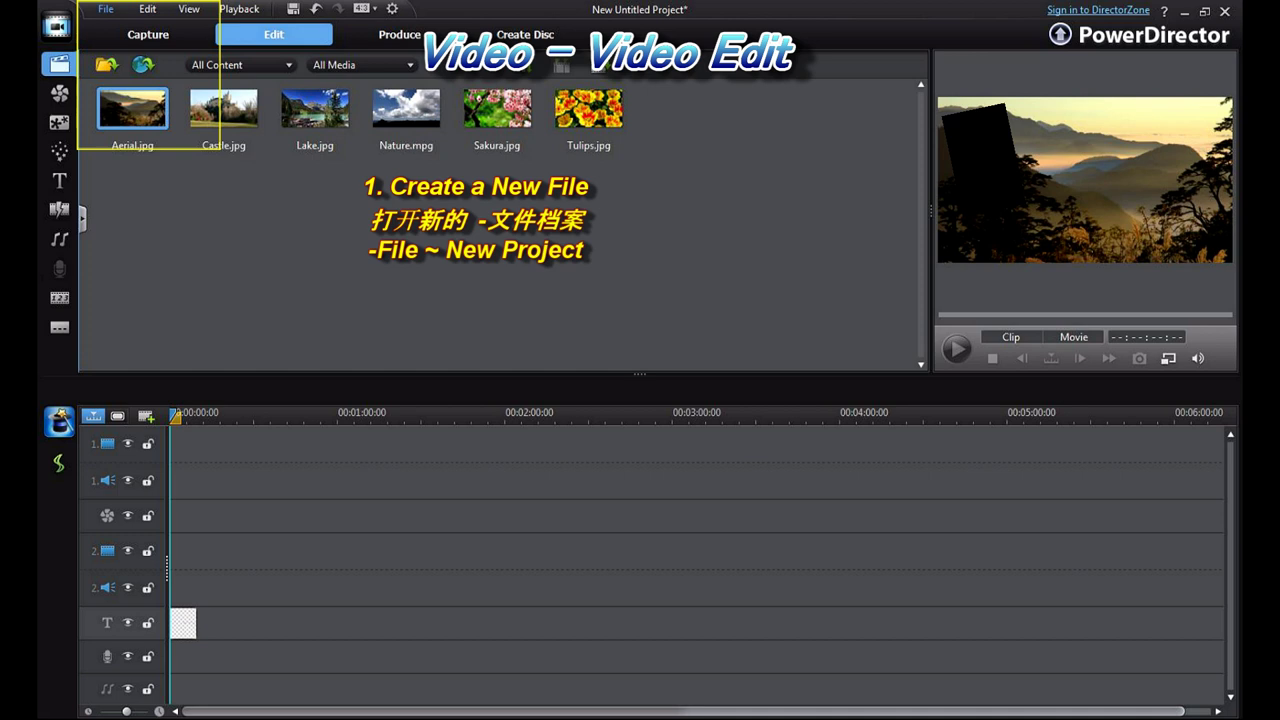
- Start a new project without saving the changes made to the current one
{"action": "left_click", "coordinate": [105, 8]}
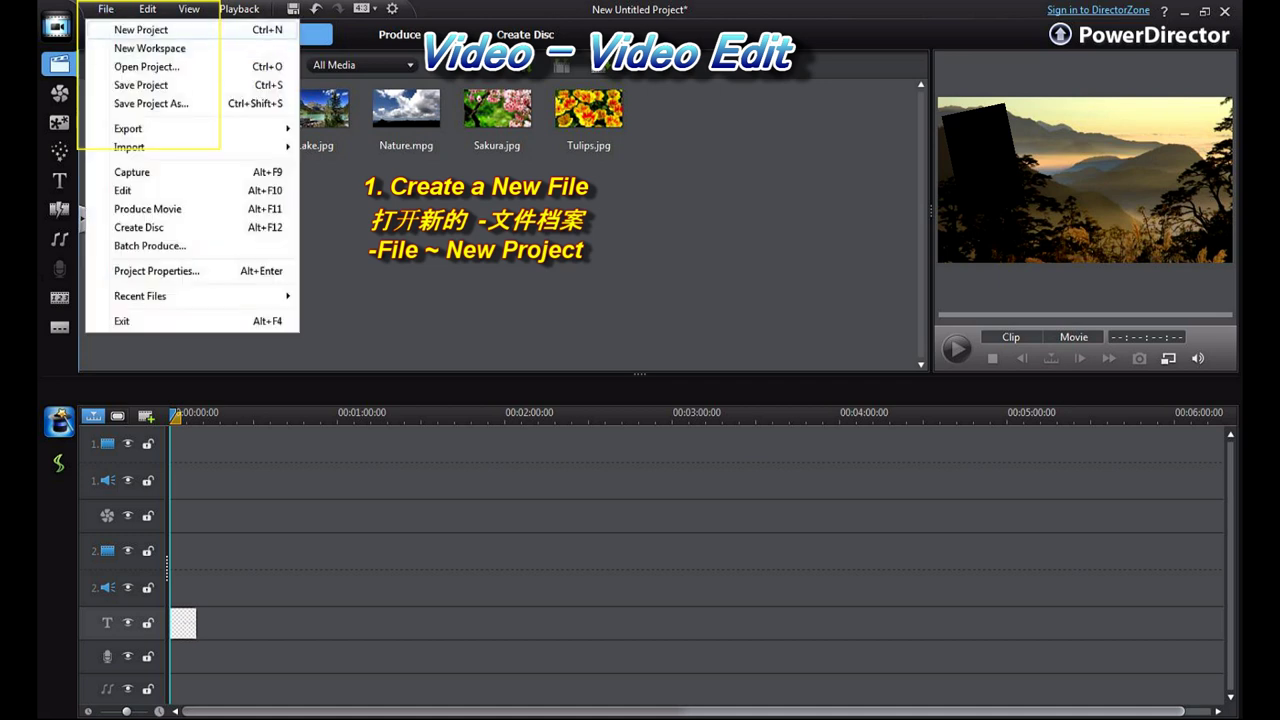
{"action": "left_click", "coordinate": [141, 29]}
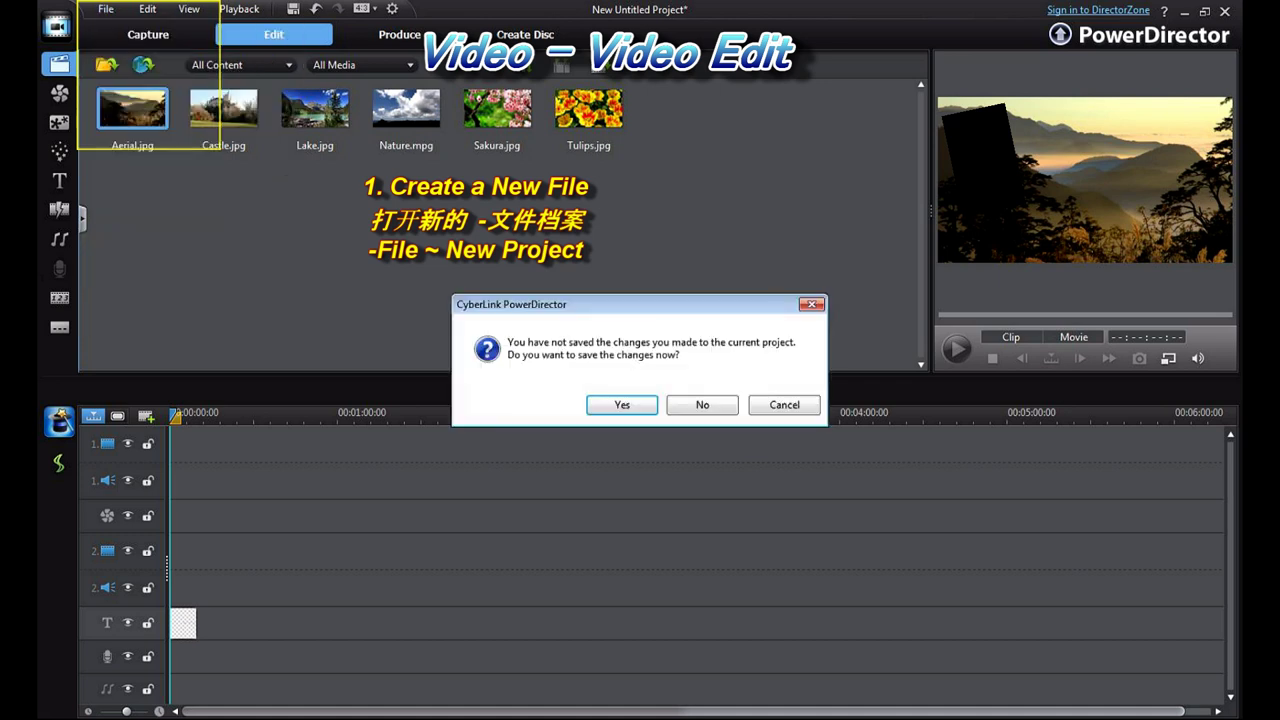
{"action": "left_click", "coordinate": [702, 404]}
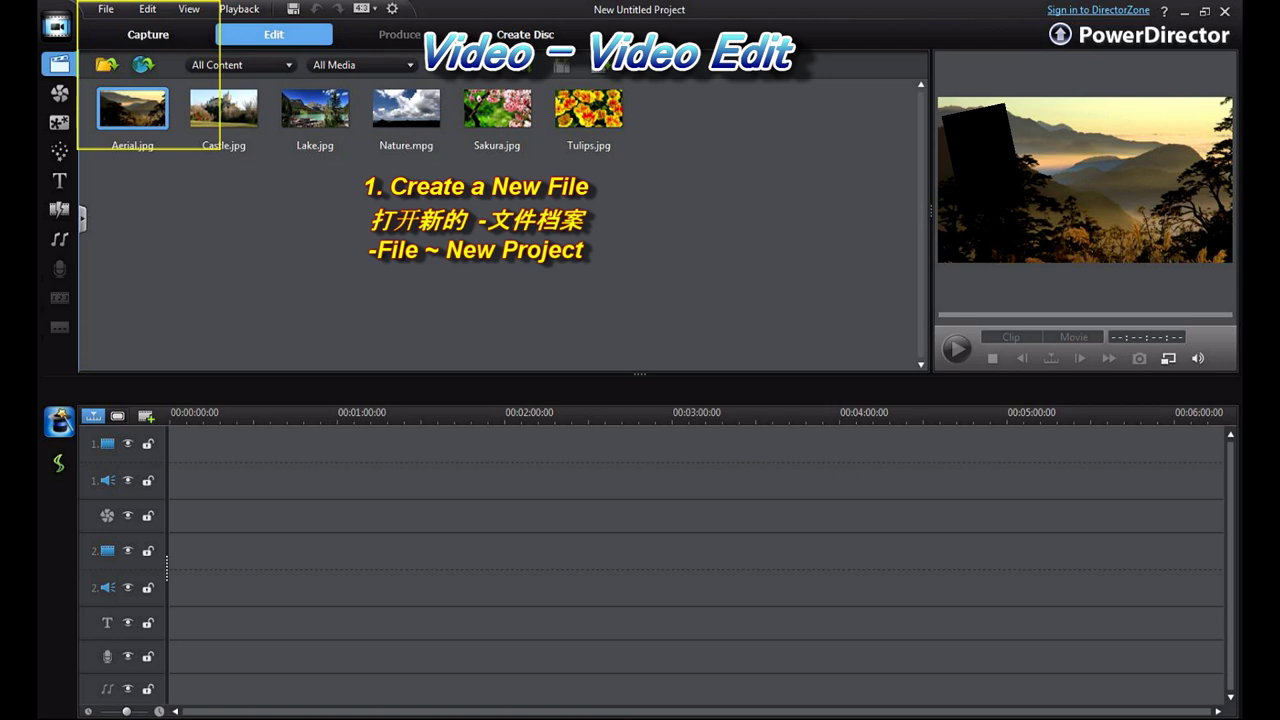
{"action": "left_click", "coordinate": [106, 9]}
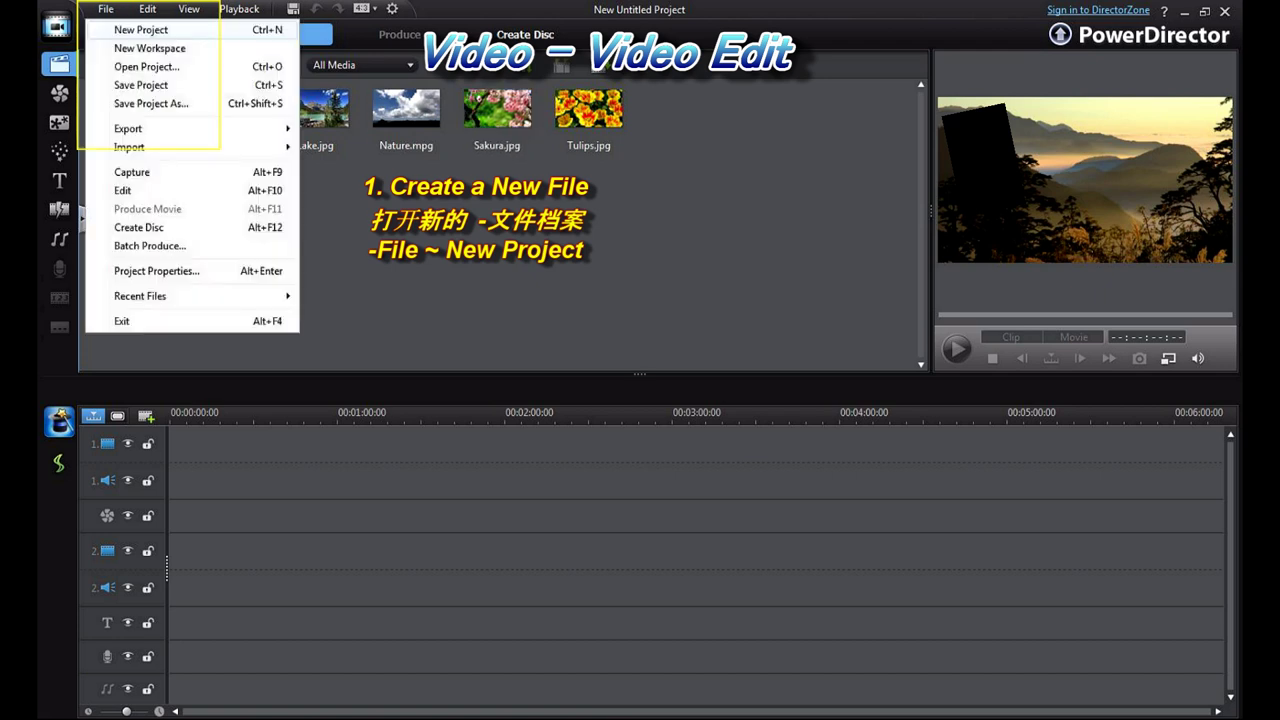
{"action": "left_click", "coordinate": [141, 30]}
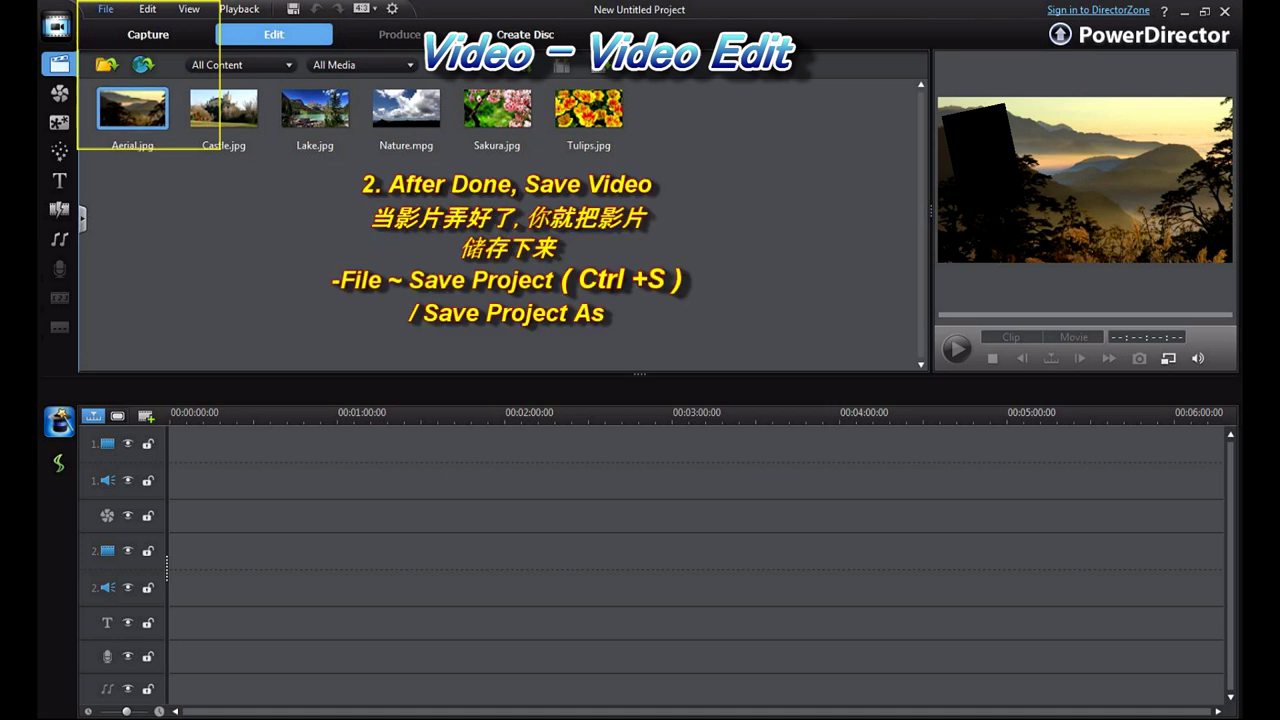
{"action": "left_click", "coordinate": [106, 9]}
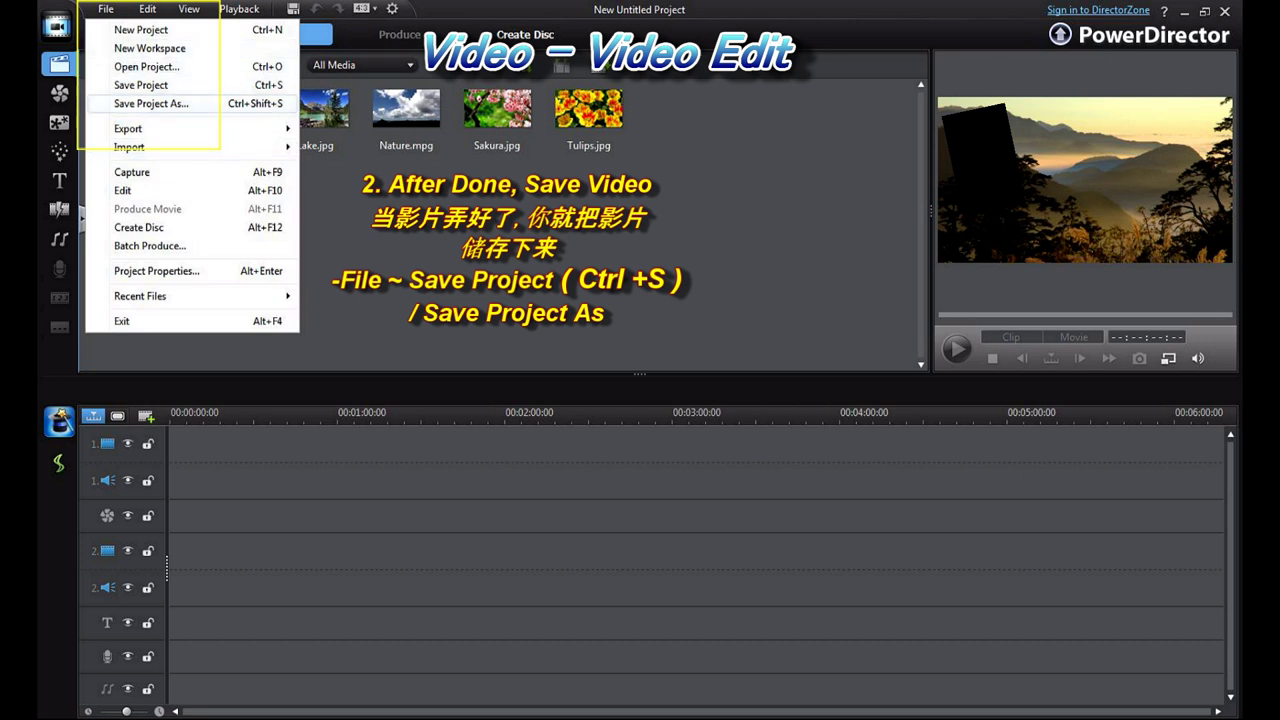
{"action": "left_click", "coordinate": [106, 9]}
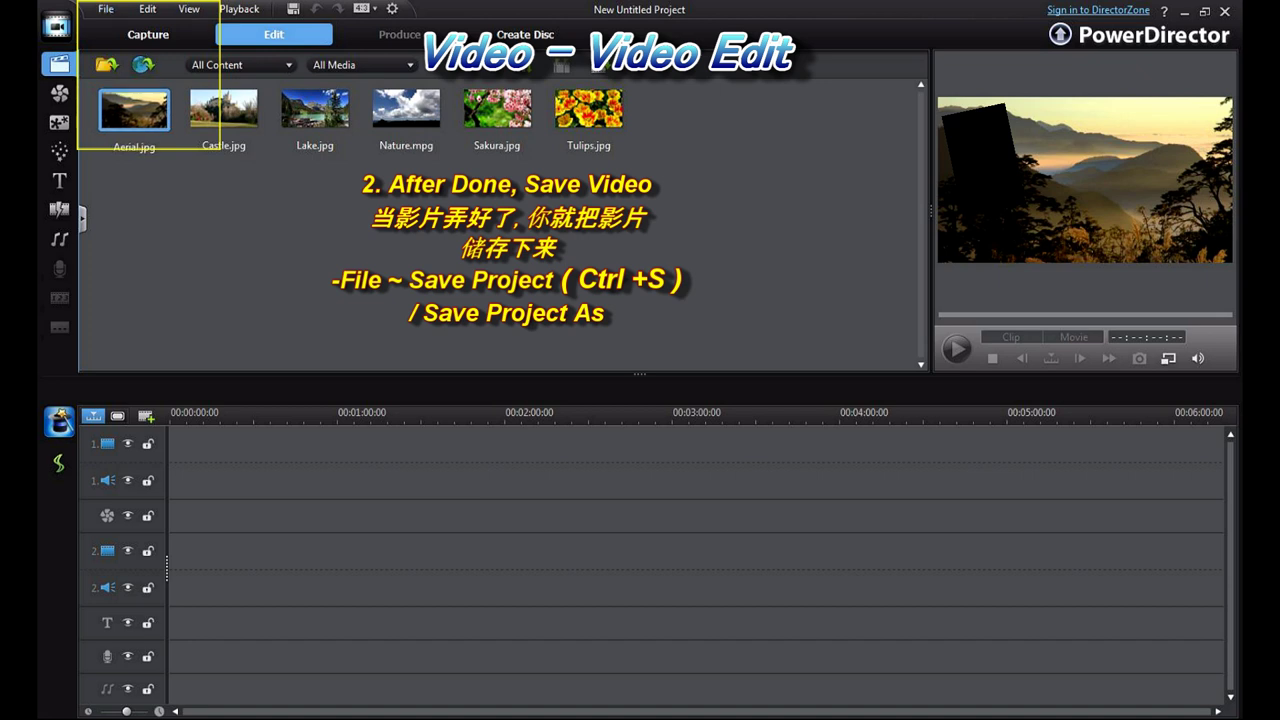
{"action": "left_click", "coordinate": [225, 110]}
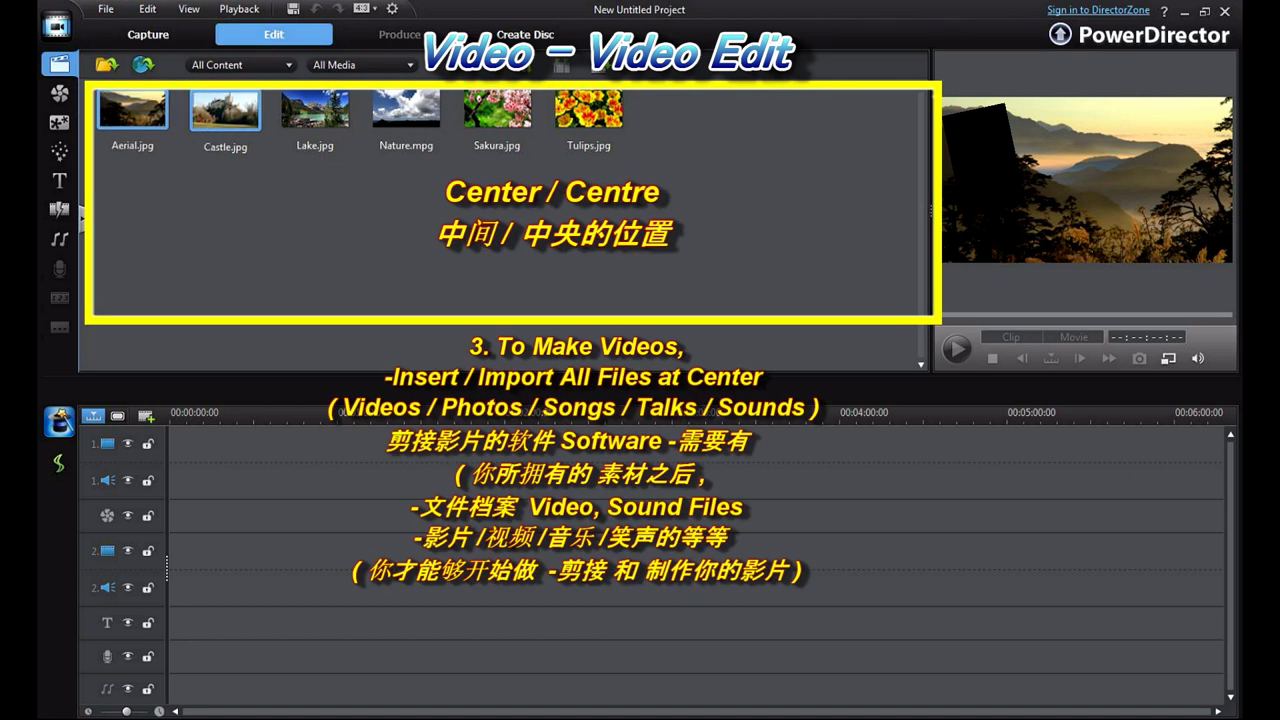
{"action": "left_click", "coordinate": [133, 110]}
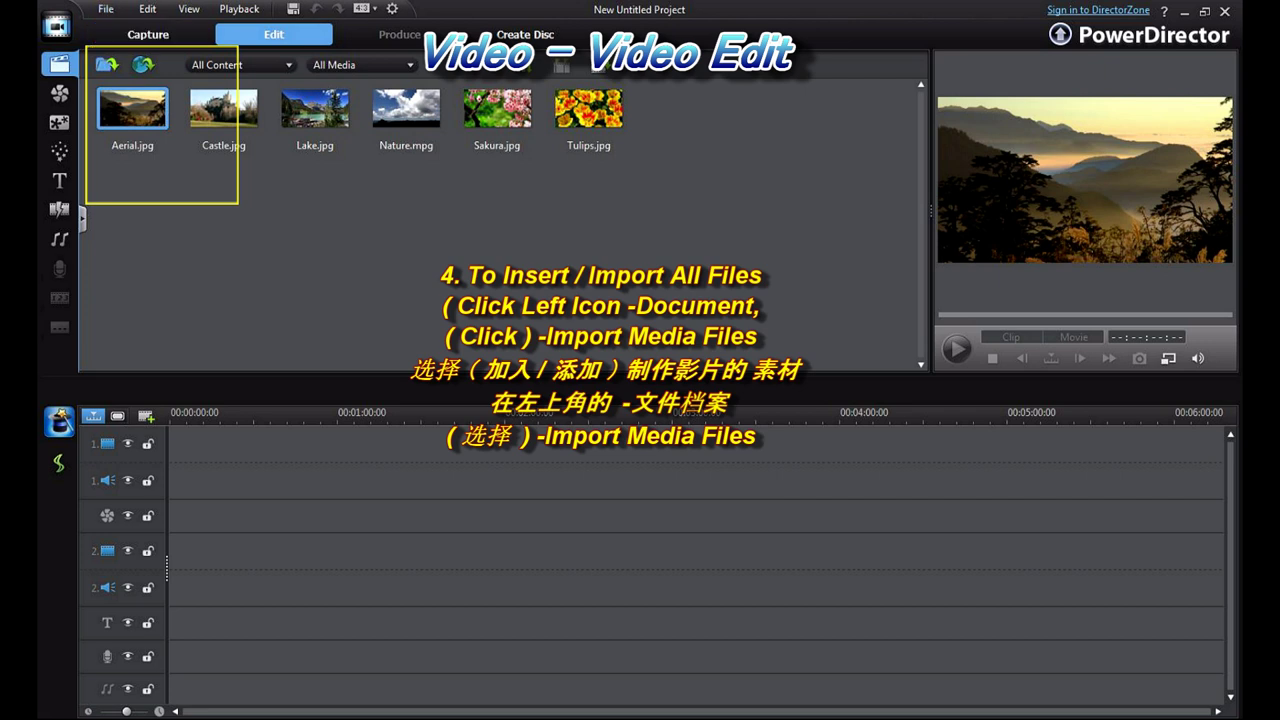
- Import the media files Voice998, Voice996 and the mAP image from the Desktop into the media library
{"action": "left_click", "coordinate": [107, 65]}
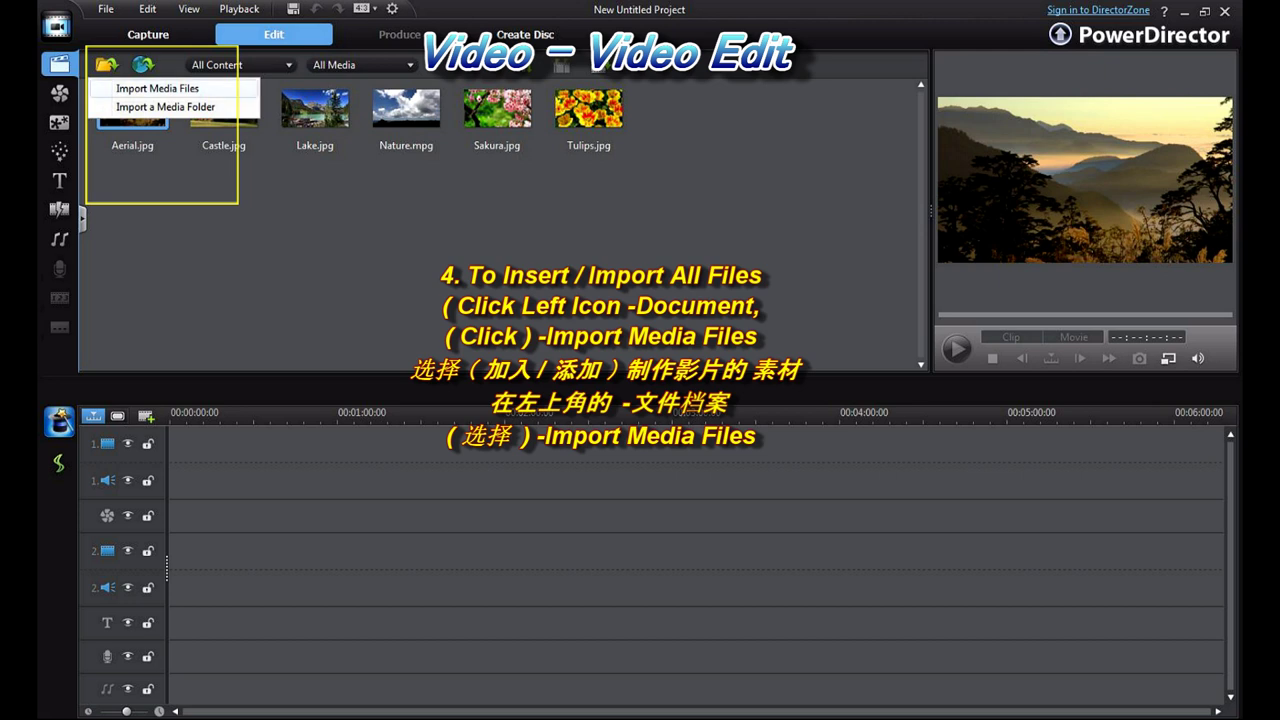
{"action": "left_click", "coordinate": [157, 89]}
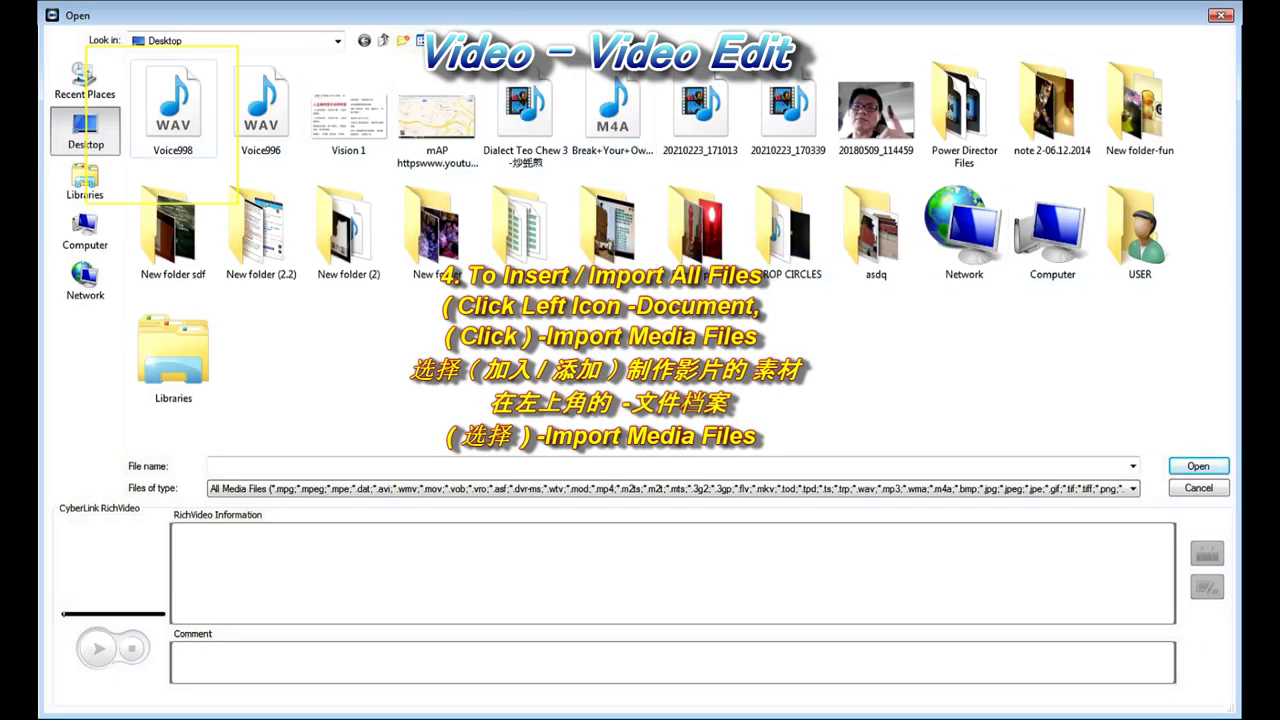
{"action": "left_click", "coordinate": [173, 108]}
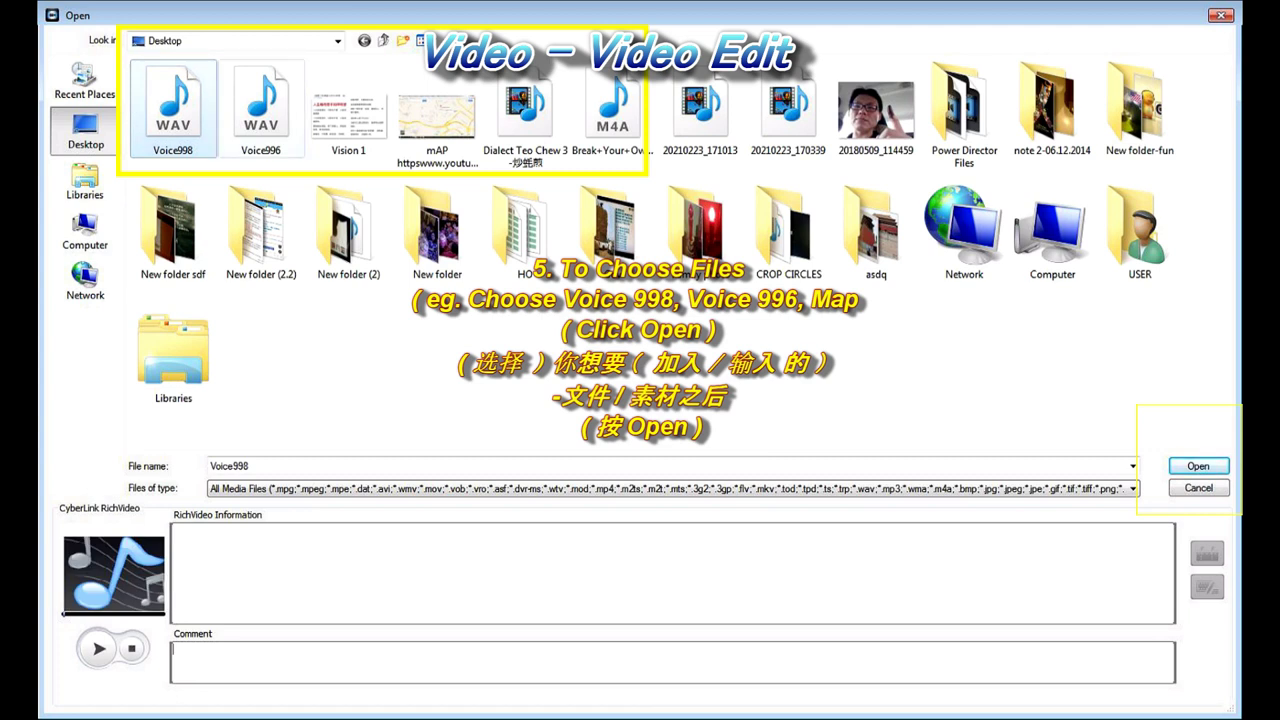
{"action": "left_click", "coordinate": [261, 105], "text": "ctrl"}
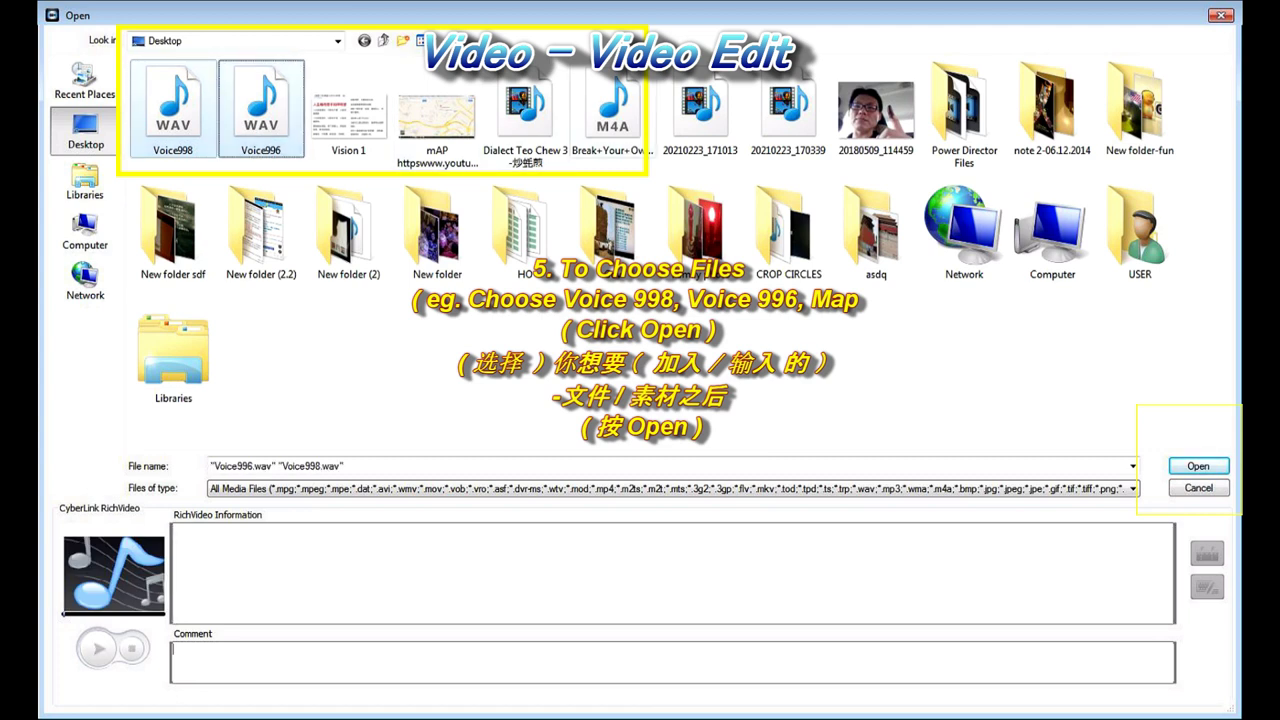
{"action": "left_click", "coordinate": [437, 115], "text": "ctrl"}
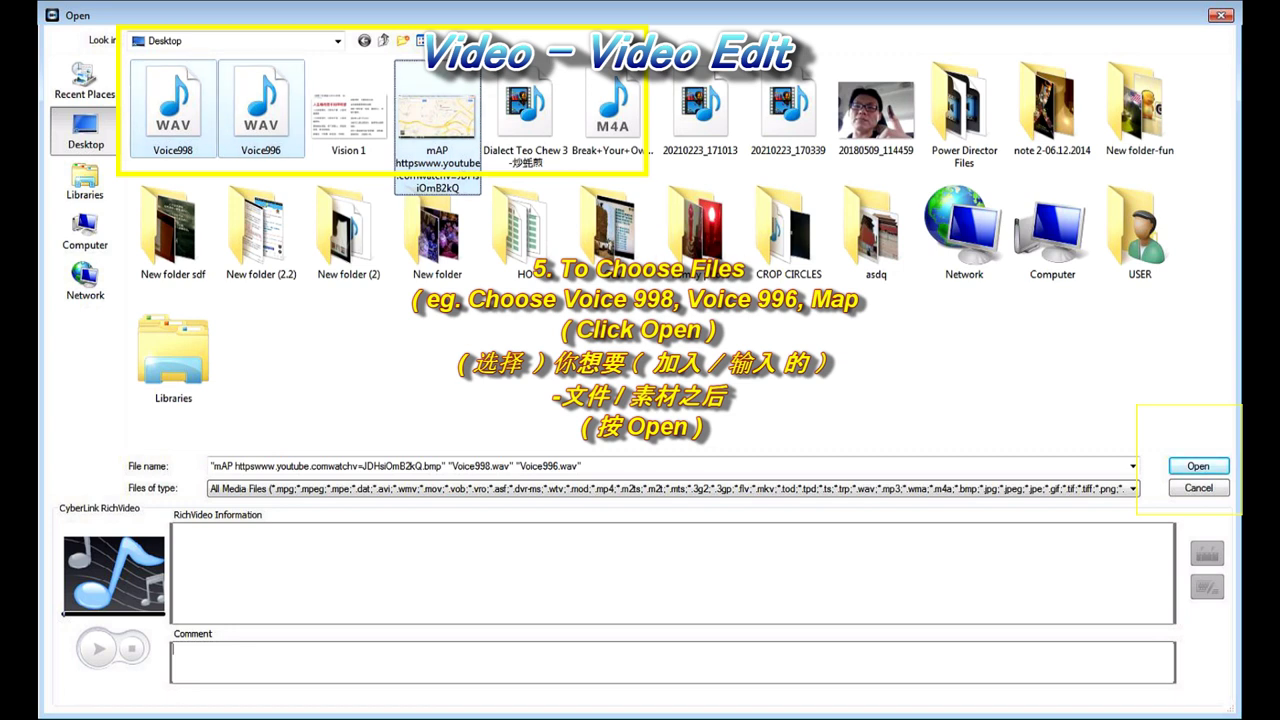
{"action": "left_click", "coordinate": [1198, 466]}
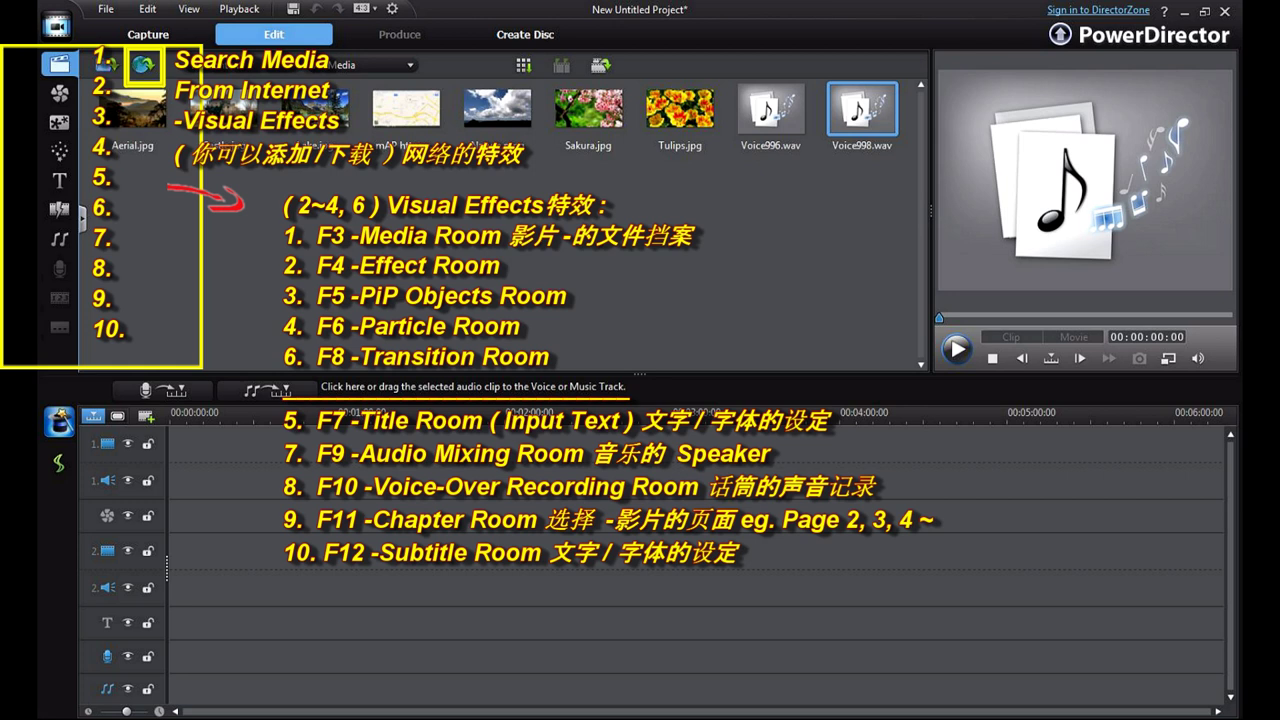
- Preview the Color Edge, Dreamy, Delay and Dandelion video effects in the Effect Room
{"action": "key", "text": "F4"}
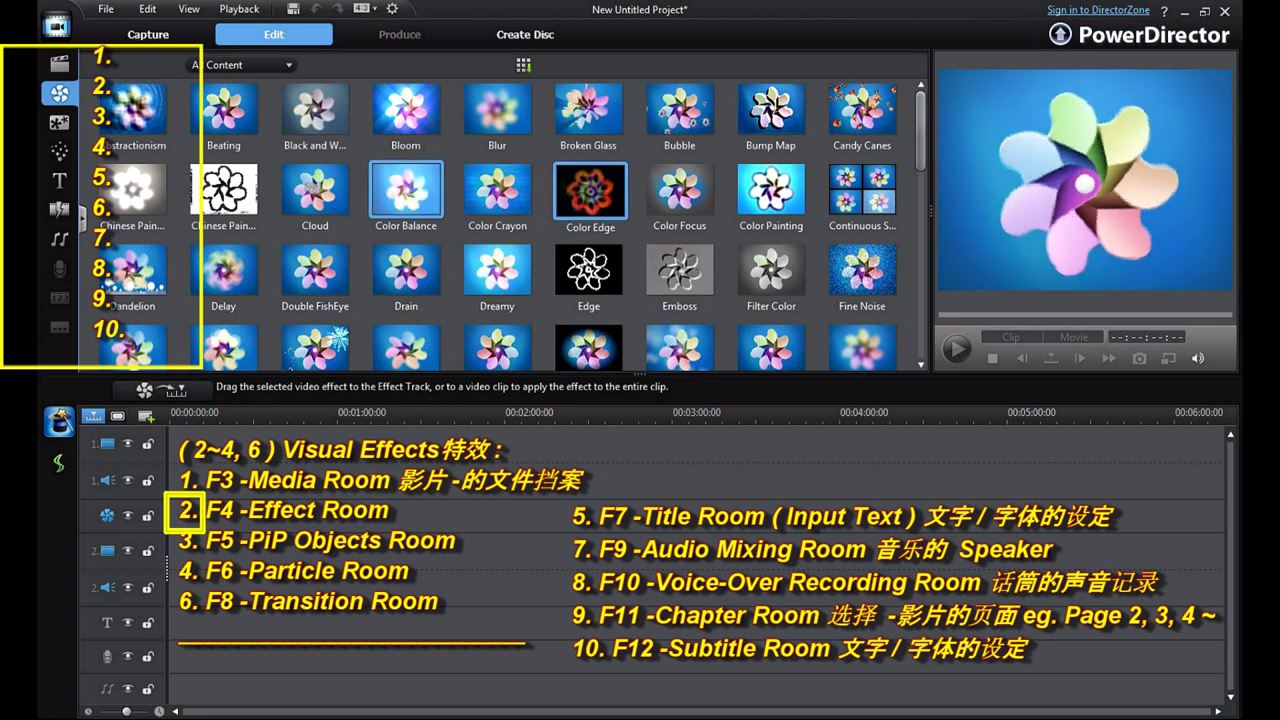
{"action": "left_click", "coordinate": [589, 190]}
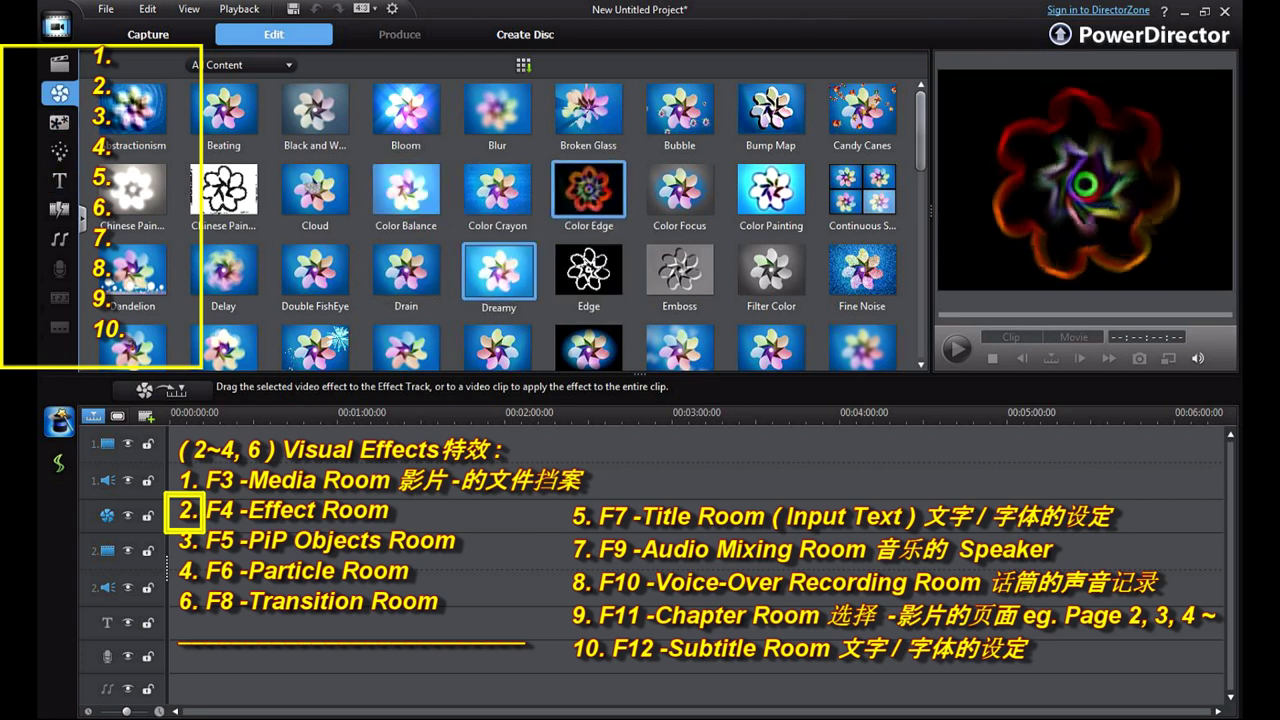
{"action": "left_click", "coordinate": [498, 271]}
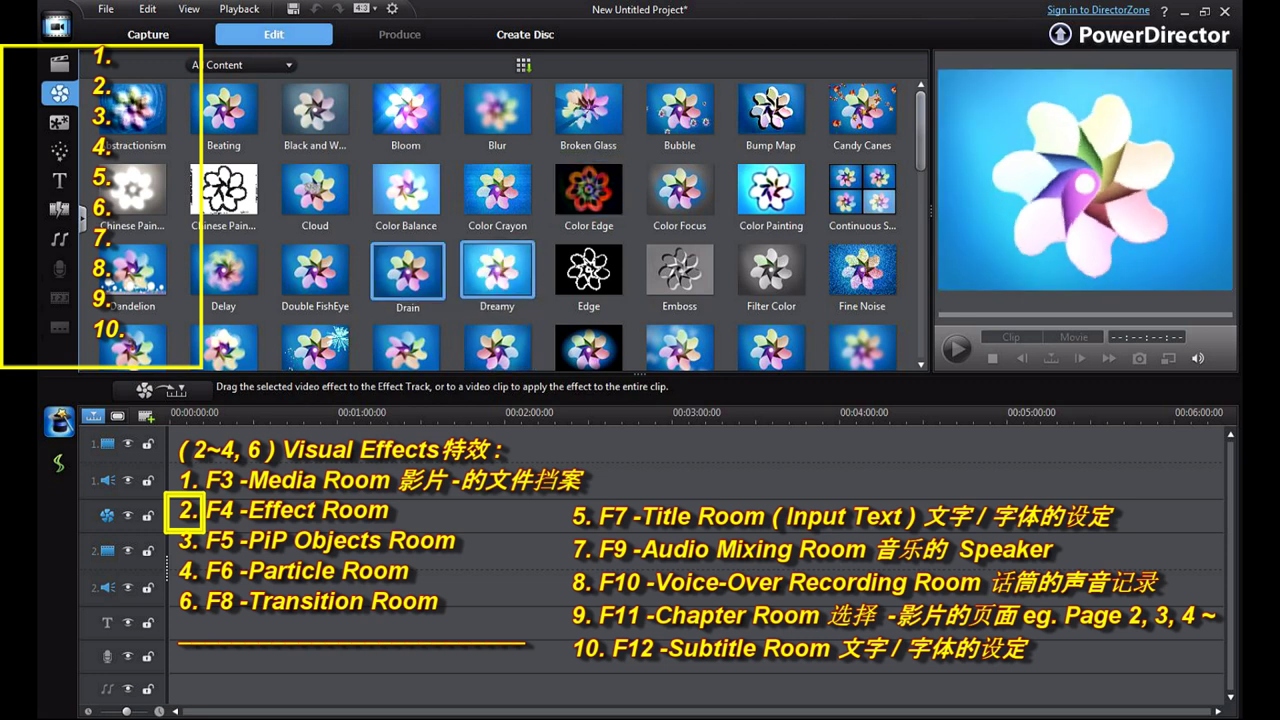
{"action": "left_click", "coordinate": [225, 271]}
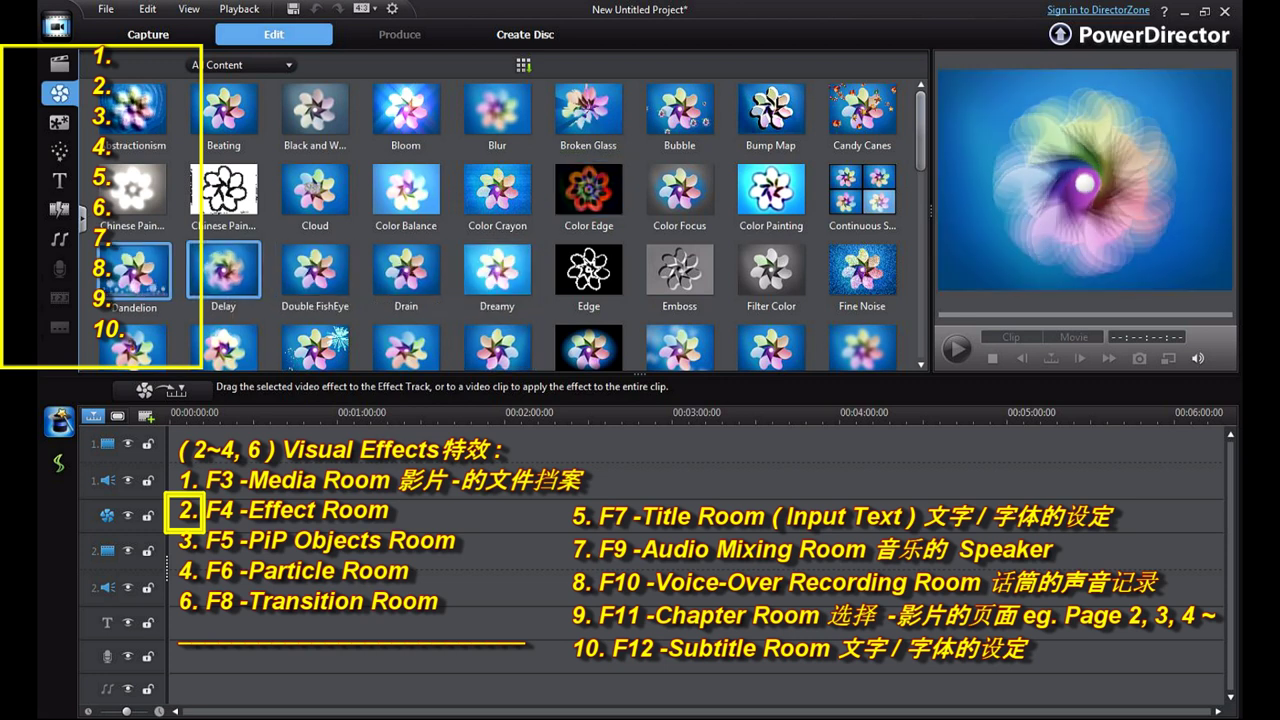
{"action": "left_click", "coordinate": [134, 271]}
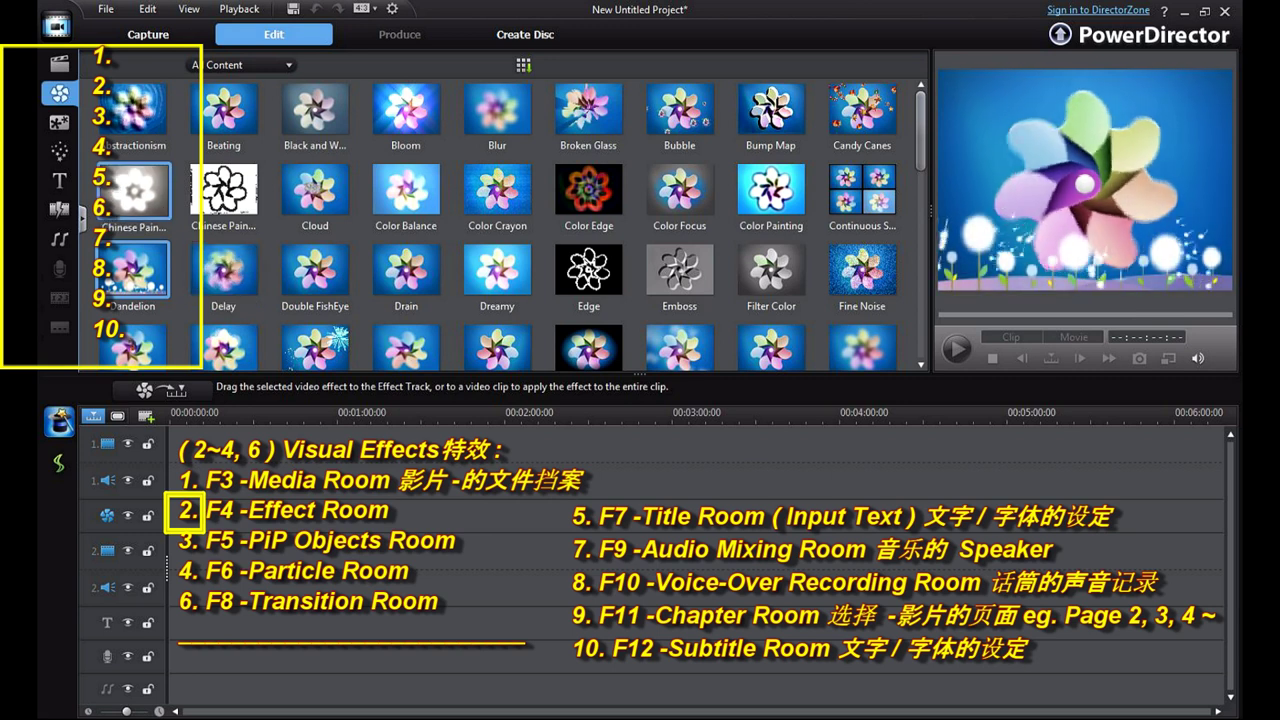
- Look through the content of the PiP Objects Room, the Particle Room and the Title Room
{"action": "left_click", "coordinate": [59, 122]}
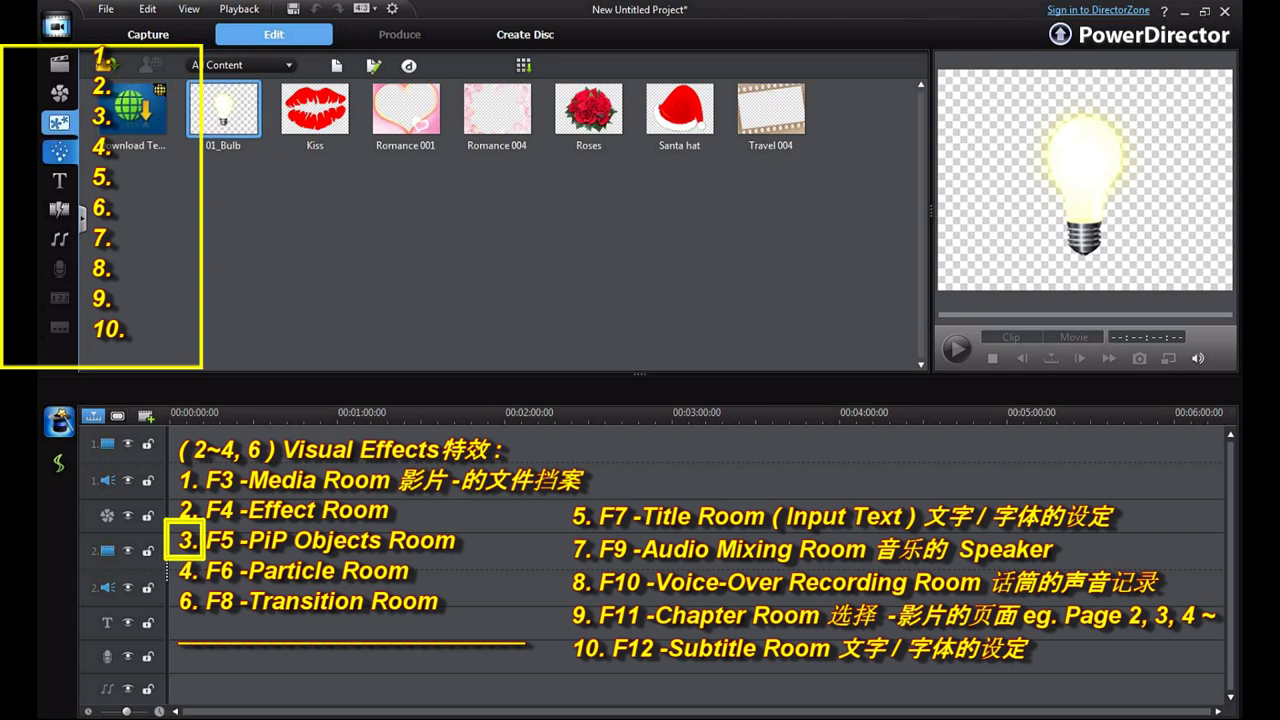
{"action": "left_click", "coordinate": [59, 151]}
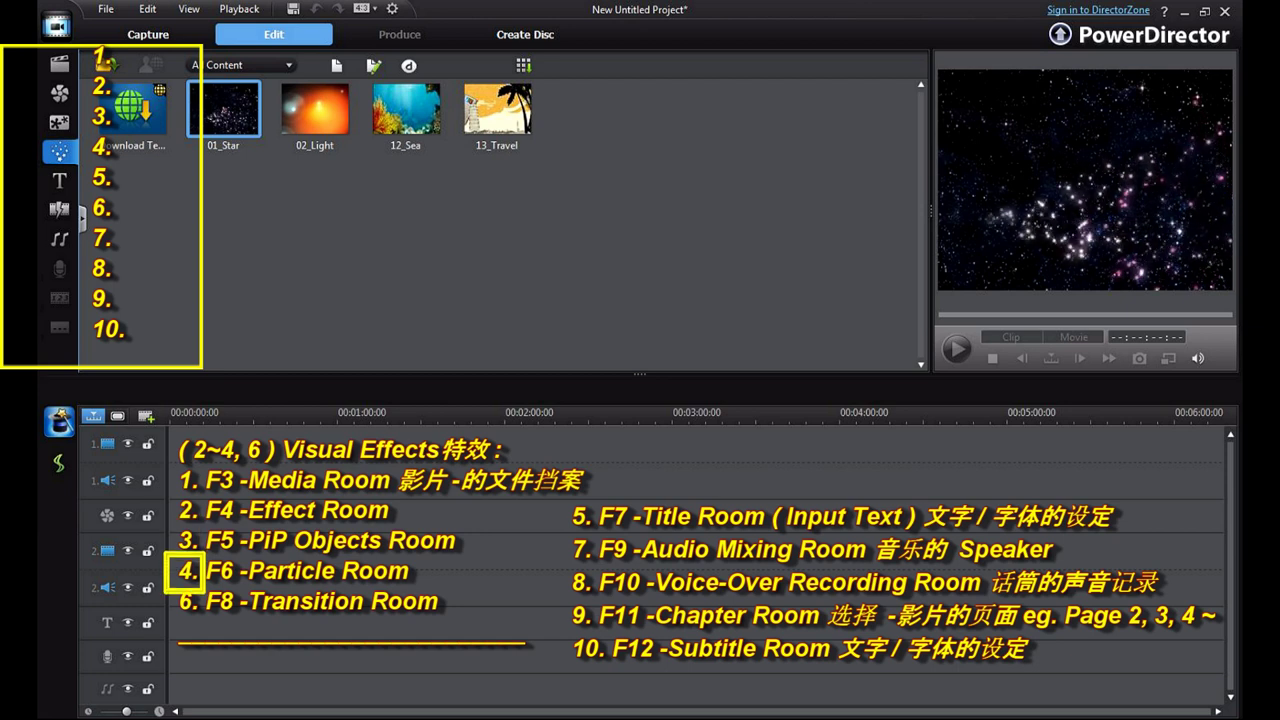
{"action": "left_click", "coordinate": [59, 181]}
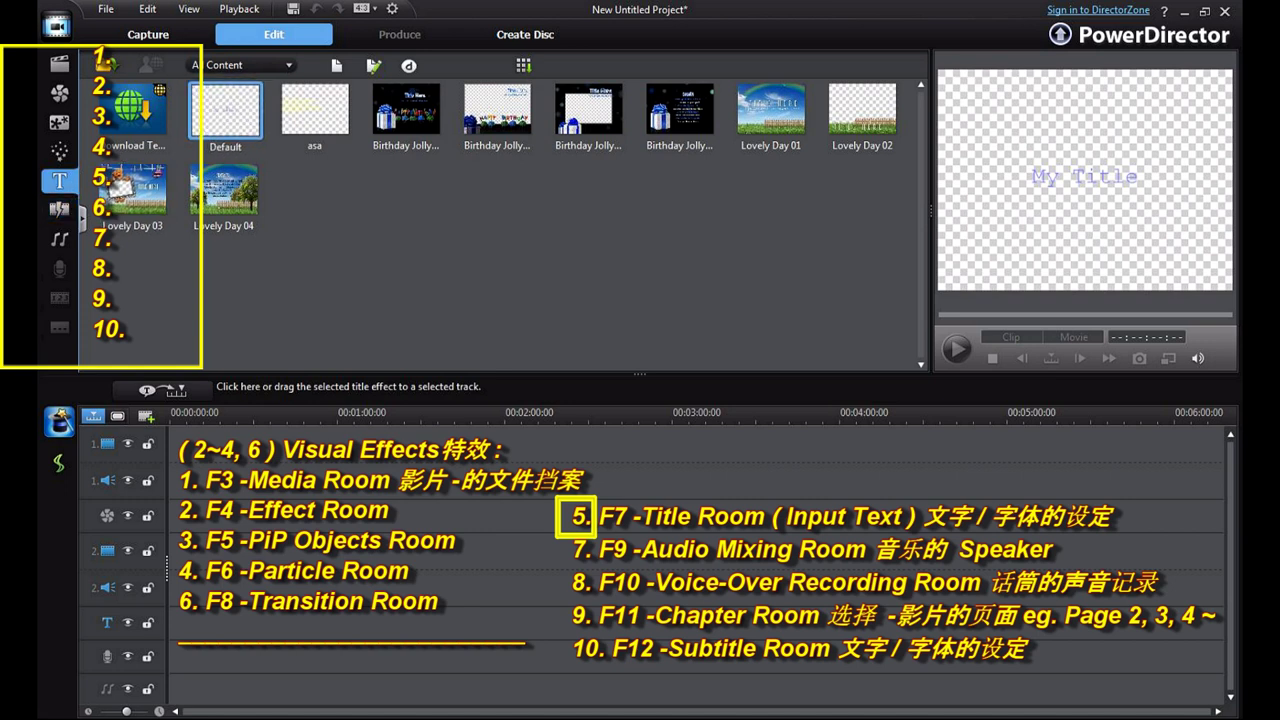
- Preview the Dissolve Coarse and Dissolve Fine transitions in the Transition Room and view the Audio Mixing Room
{"action": "key", "text": "F8"}
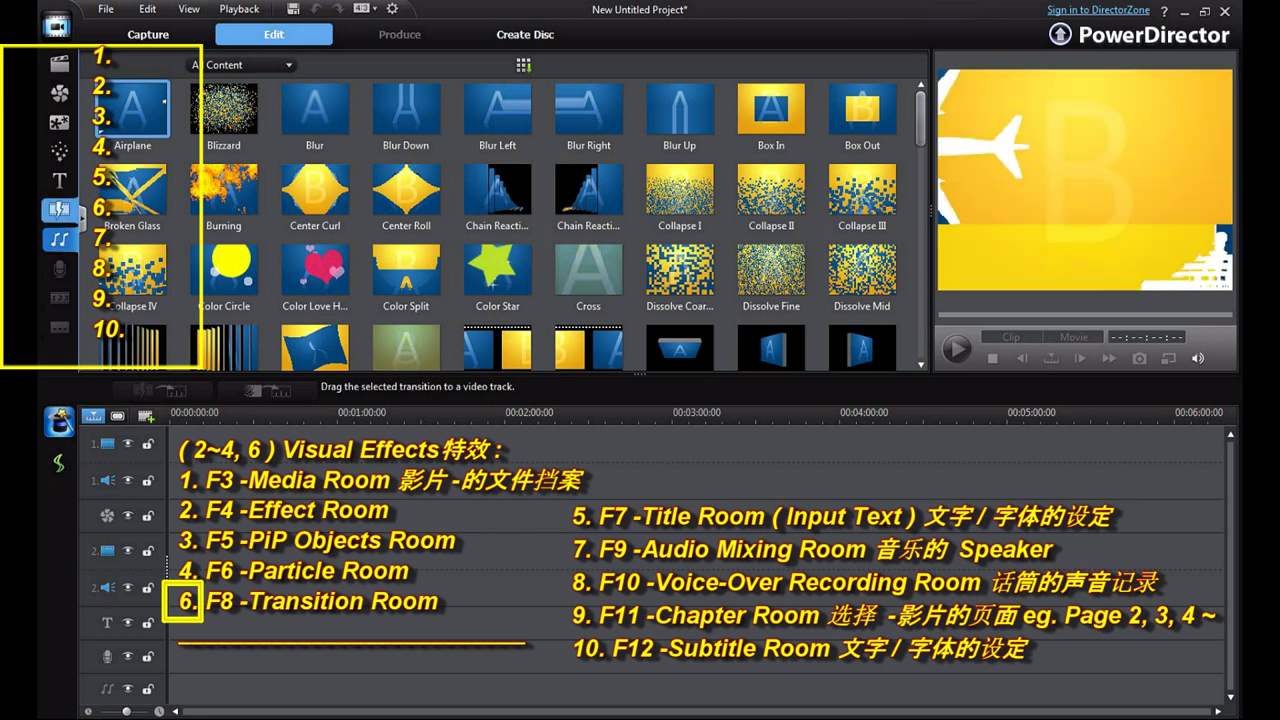
{"action": "key", "text": "F9"}
{"action": "key", "text": "F8"}
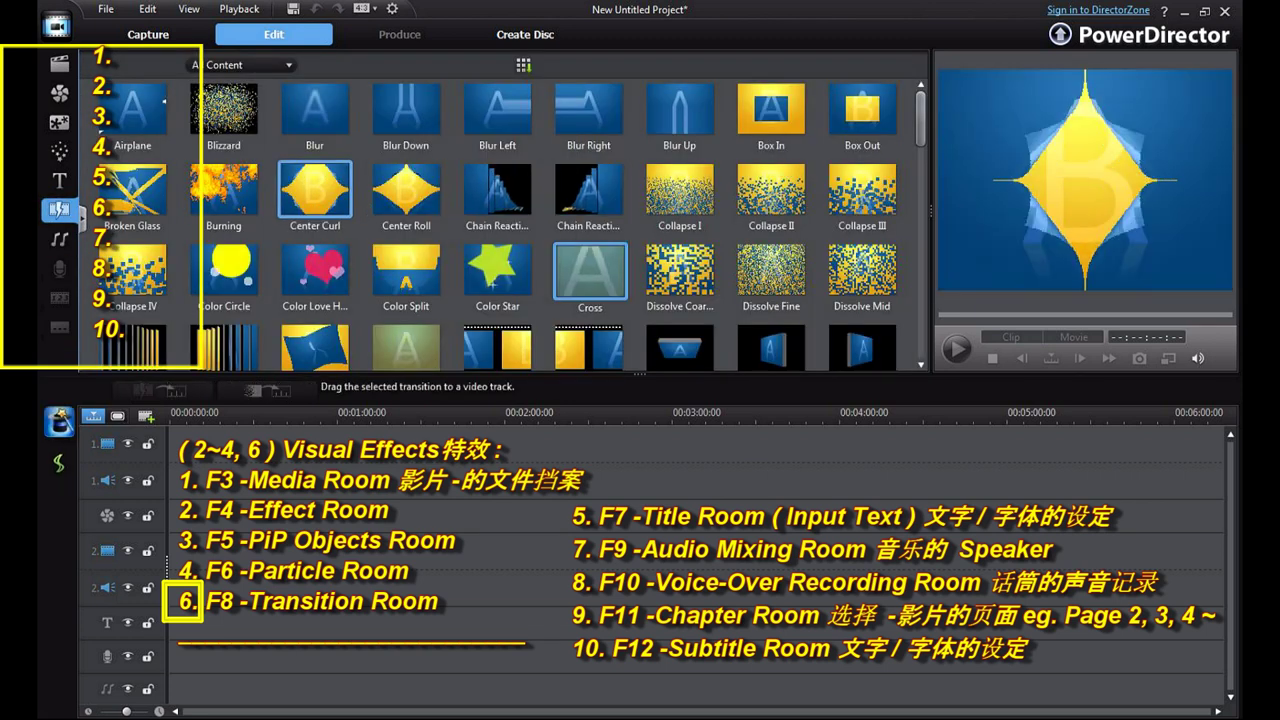
{"action": "left_click", "coordinate": [680, 271]}
{"action": "left_click", "coordinate": [772, 271]}
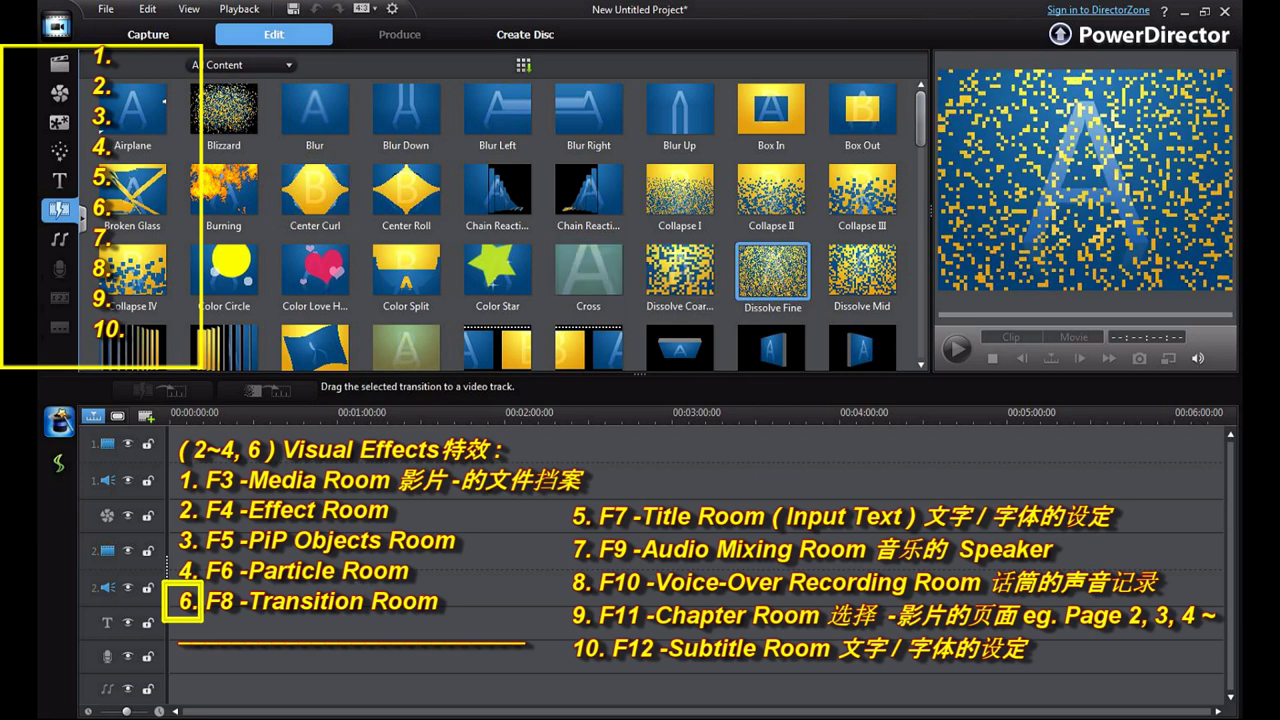
{"action": "key", "text": "F9"}
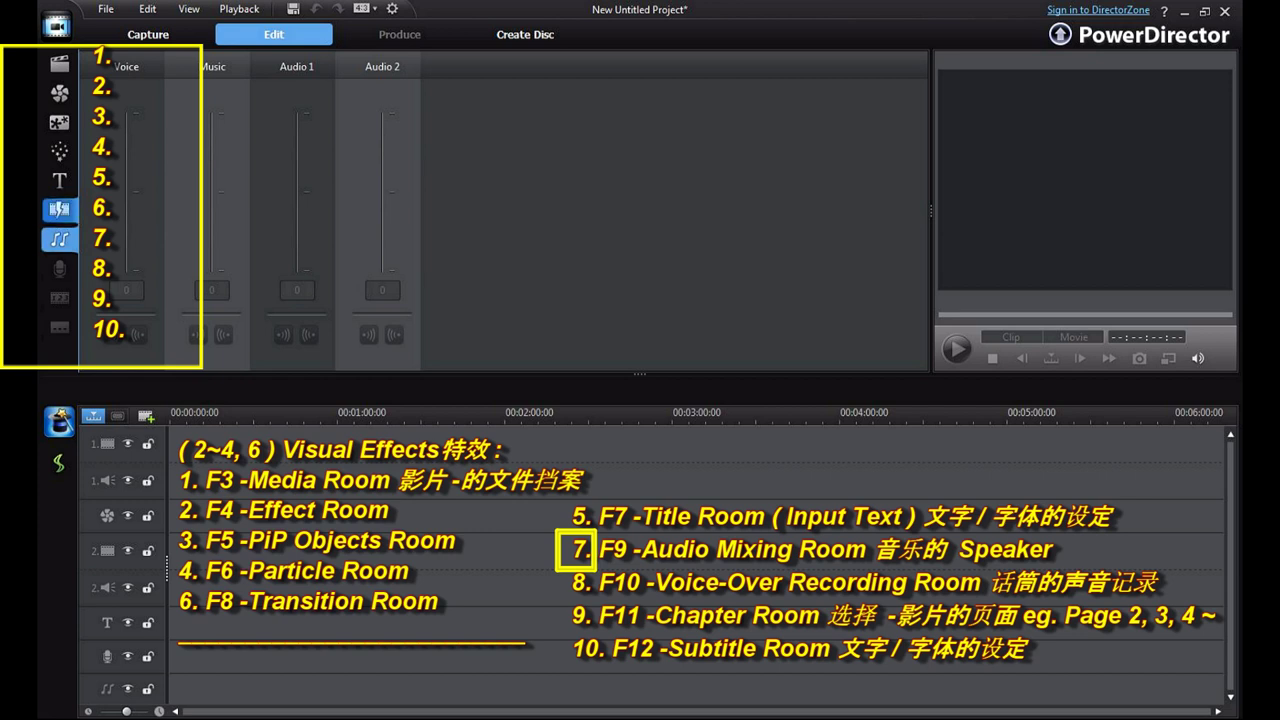
- Add the Default title from the Title Room to the start of video track 1 in the timeline
{"action": "key", "text": "F7"}
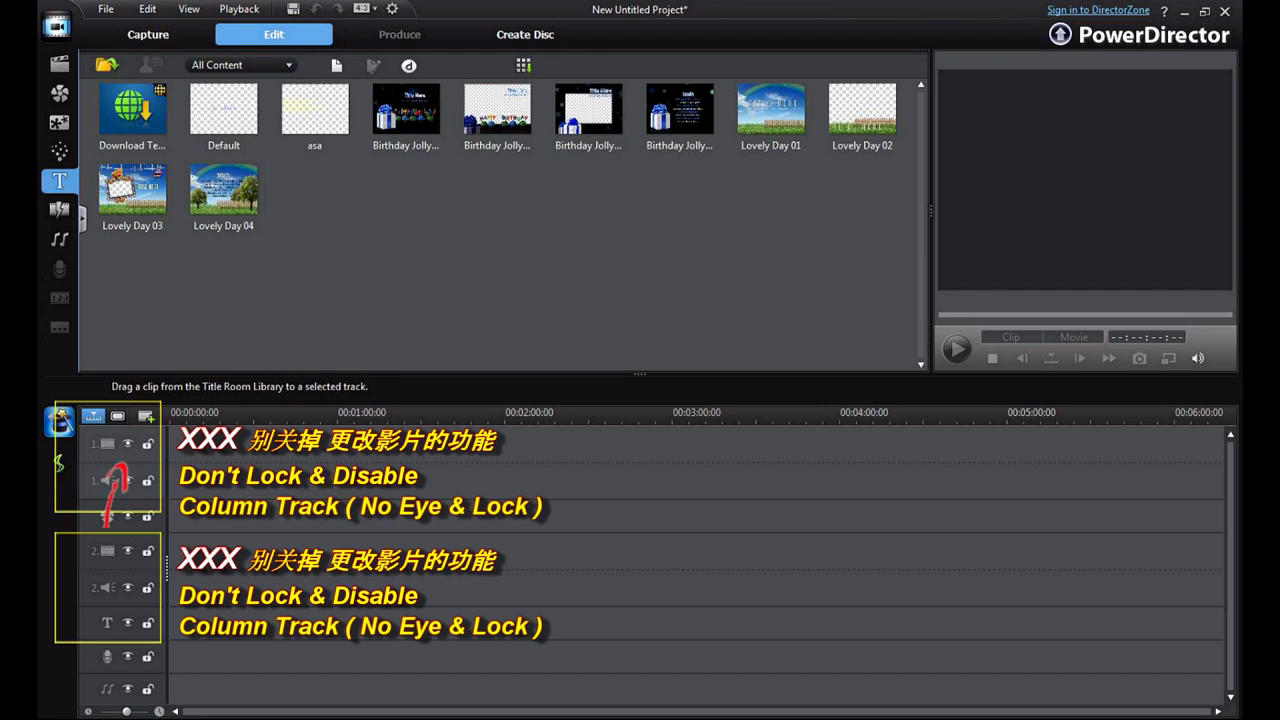
{"action": "left_click", "coordinate": [118, 415]}
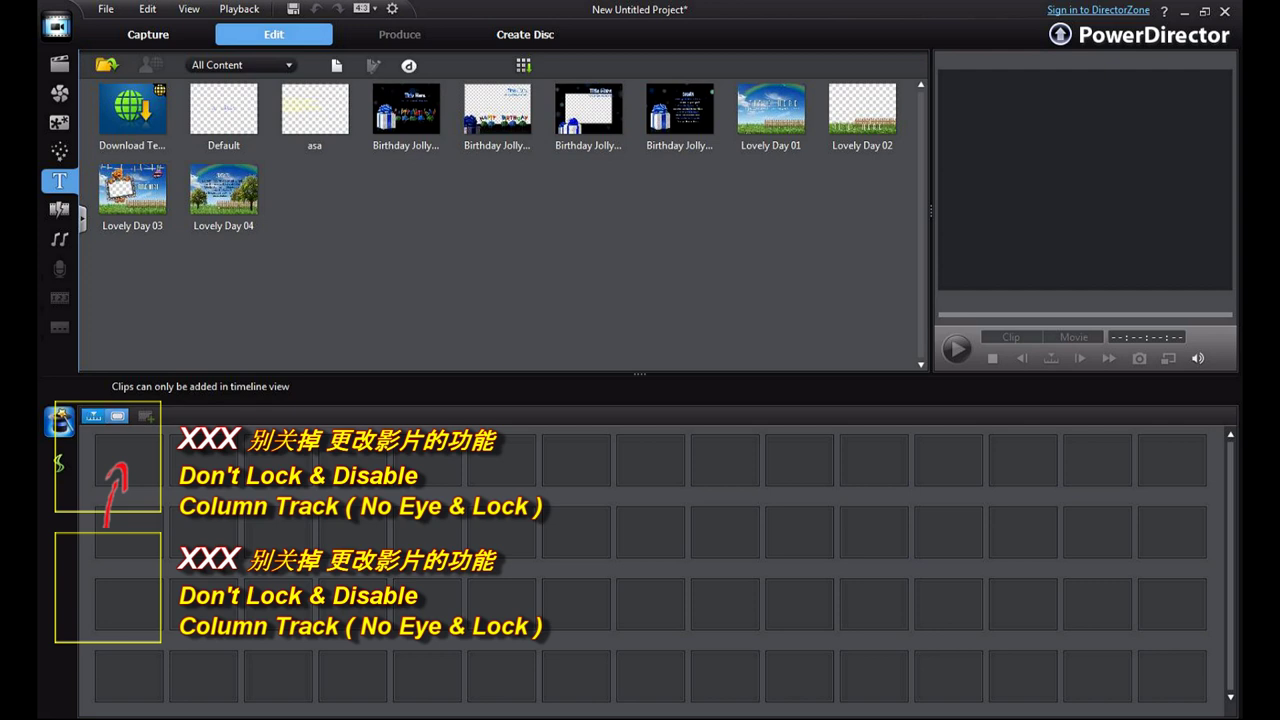
{"action": "left_click", "coordinate": [93, 415]}
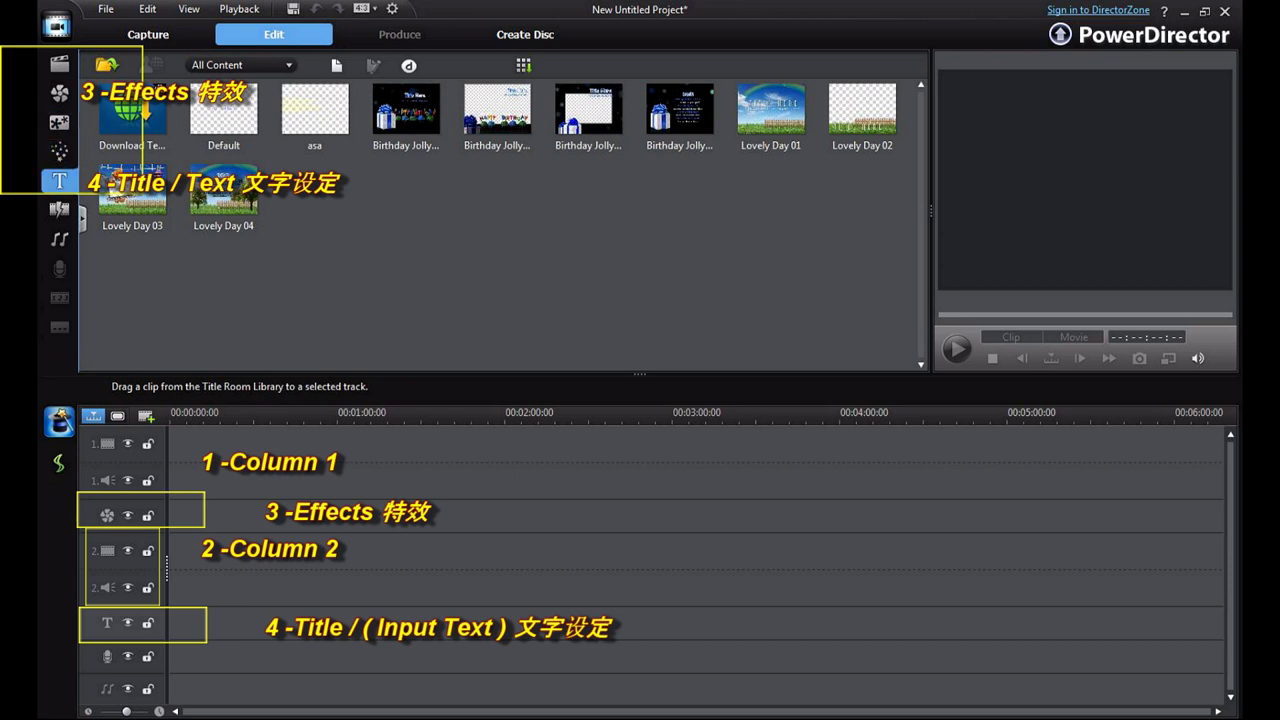
{"action": "left_click", "coordinate": [224, 110]}
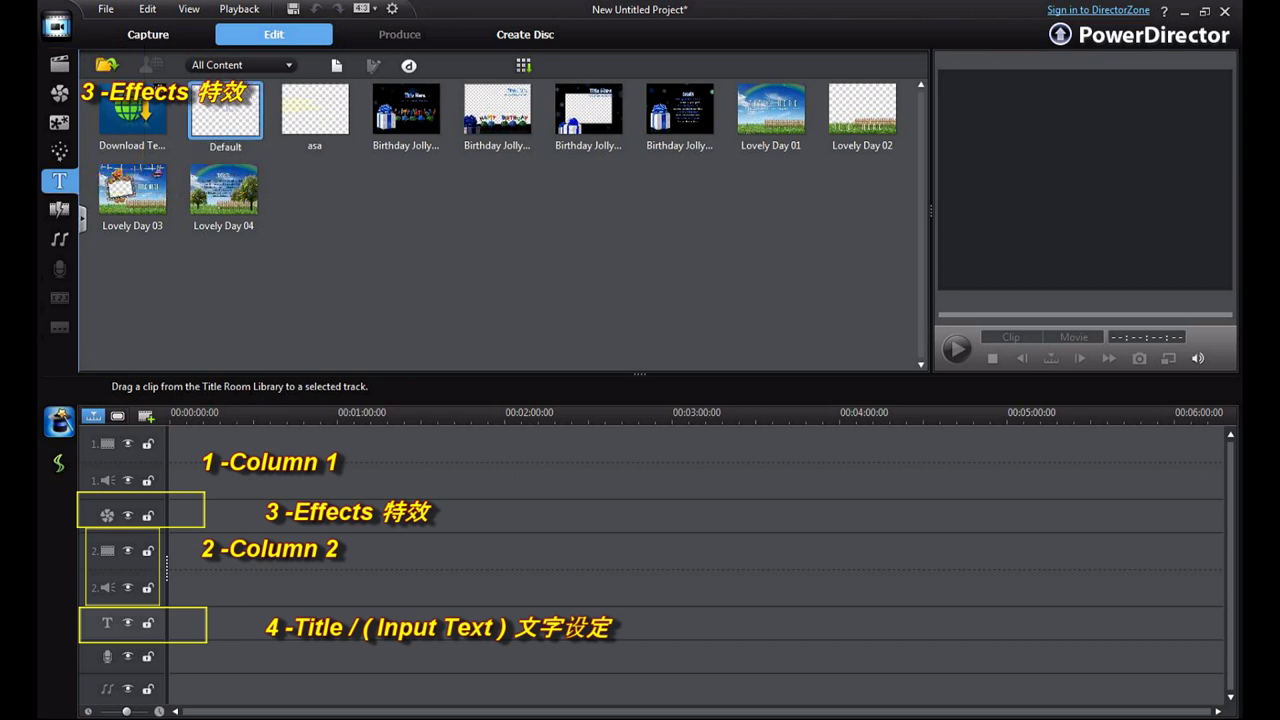
{"action": "left_click_drag", "start_coordinate": [225, 111], "coordinate": [190, 444]}
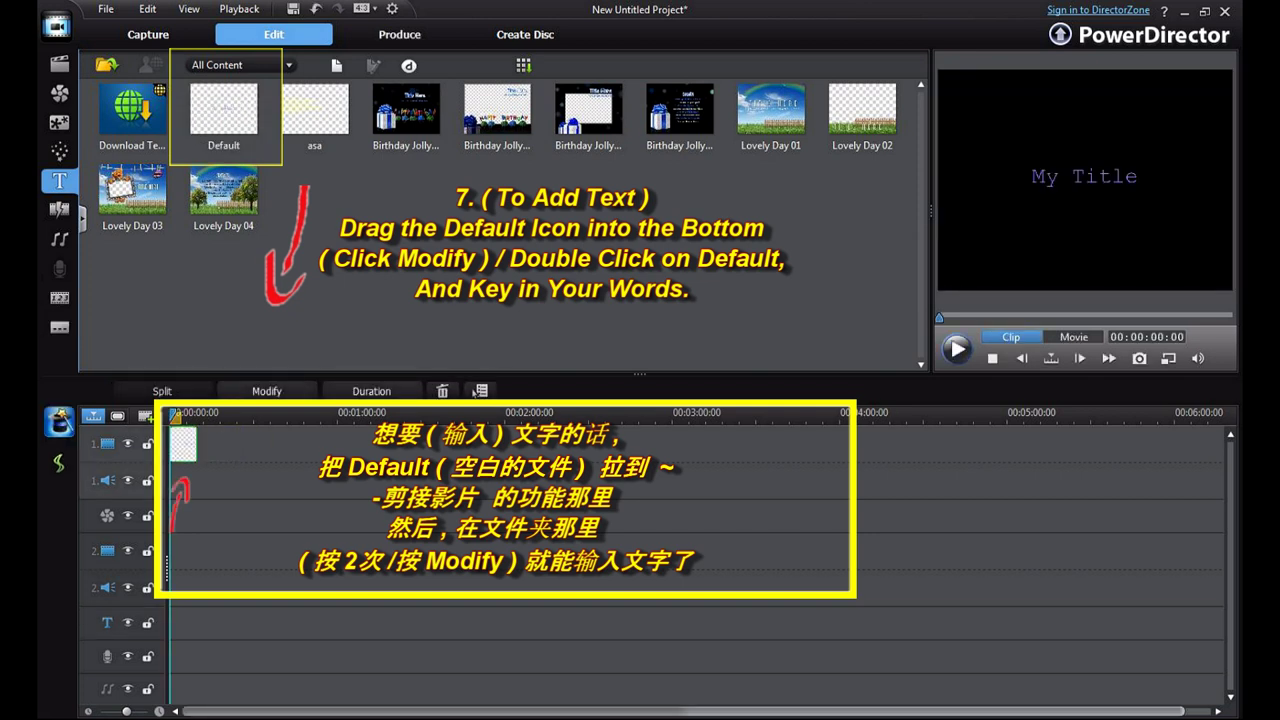
- Replace the text of the title clip on video track 1 with "yrdy" in the Title Designer
{"action": "double_click", "coordinate": [185, 444]}
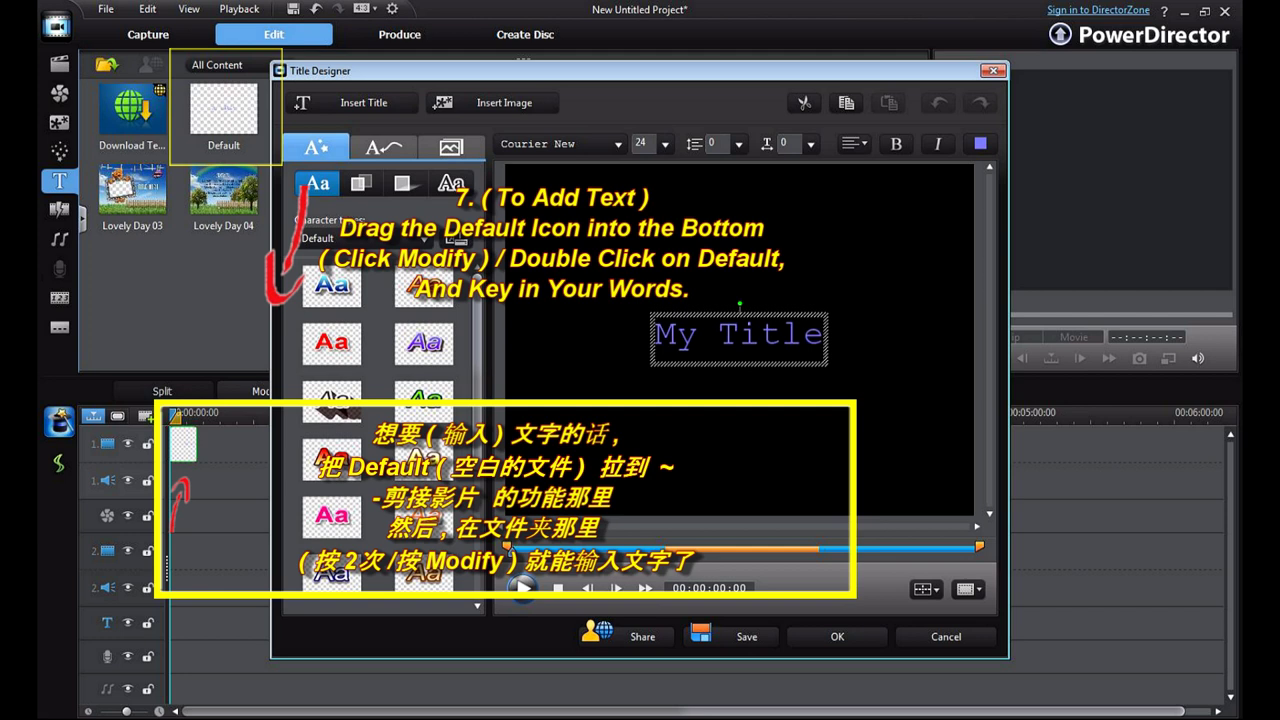
{"action": "left_click", "coordinate": [718, 342]}
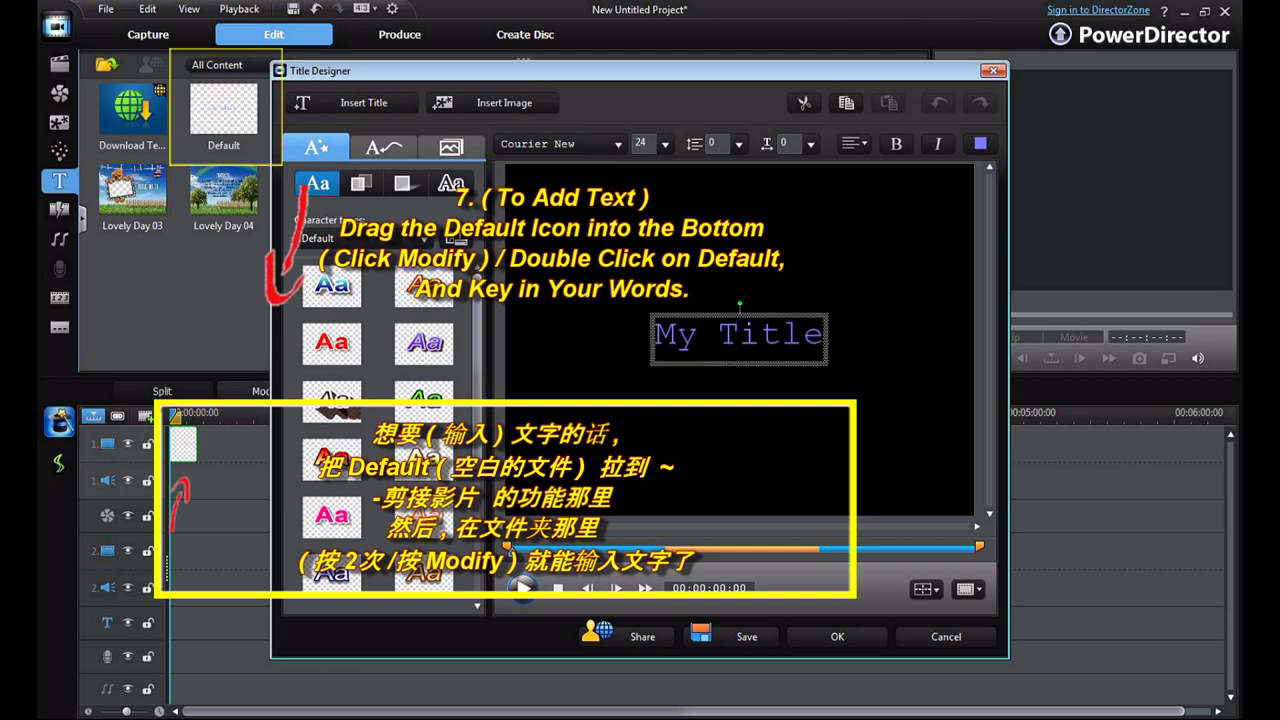
{"action": "key", "text": "ctrl+a"}
{"action": "type", "text": "yrdy"}
{"action": "left_click", "coordinate": [837, 637]}
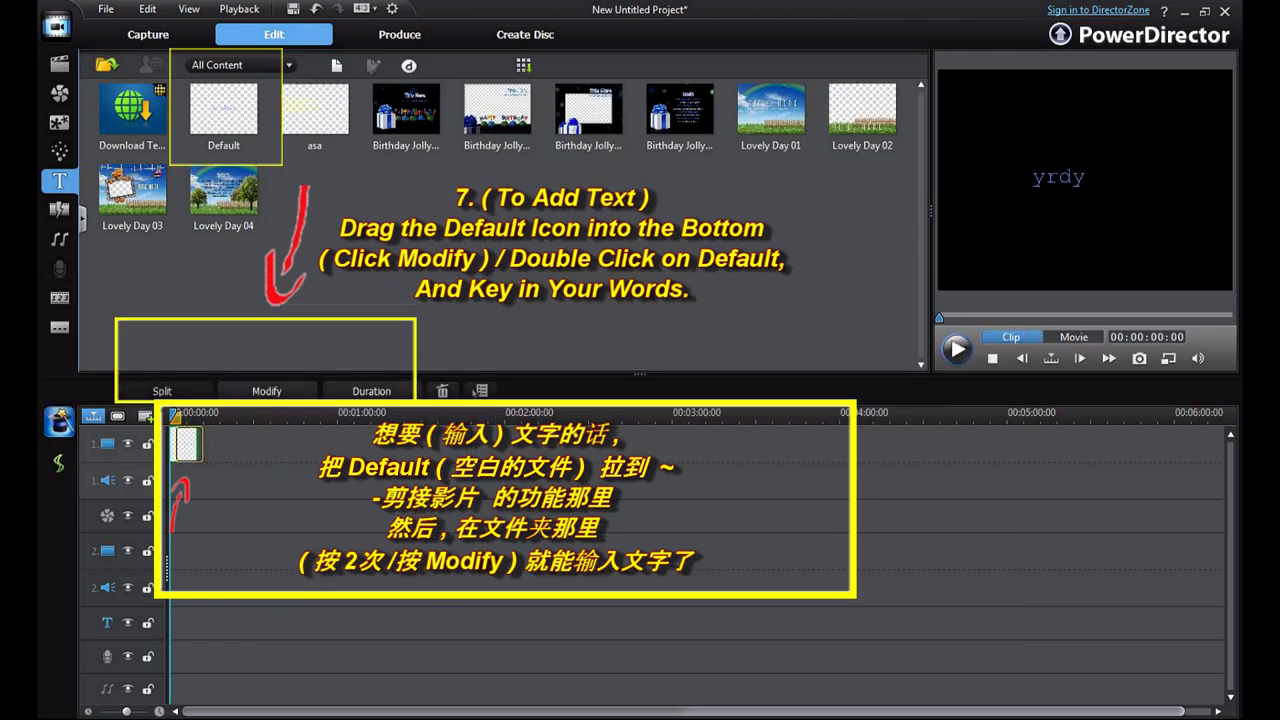
- Position the "yrdy" title at the start of video track 1 and add another Default title at the start of the title track
{"action": "left_click_drag", "start_coordinate": [211, 444], "coordinate": [183, 623]}
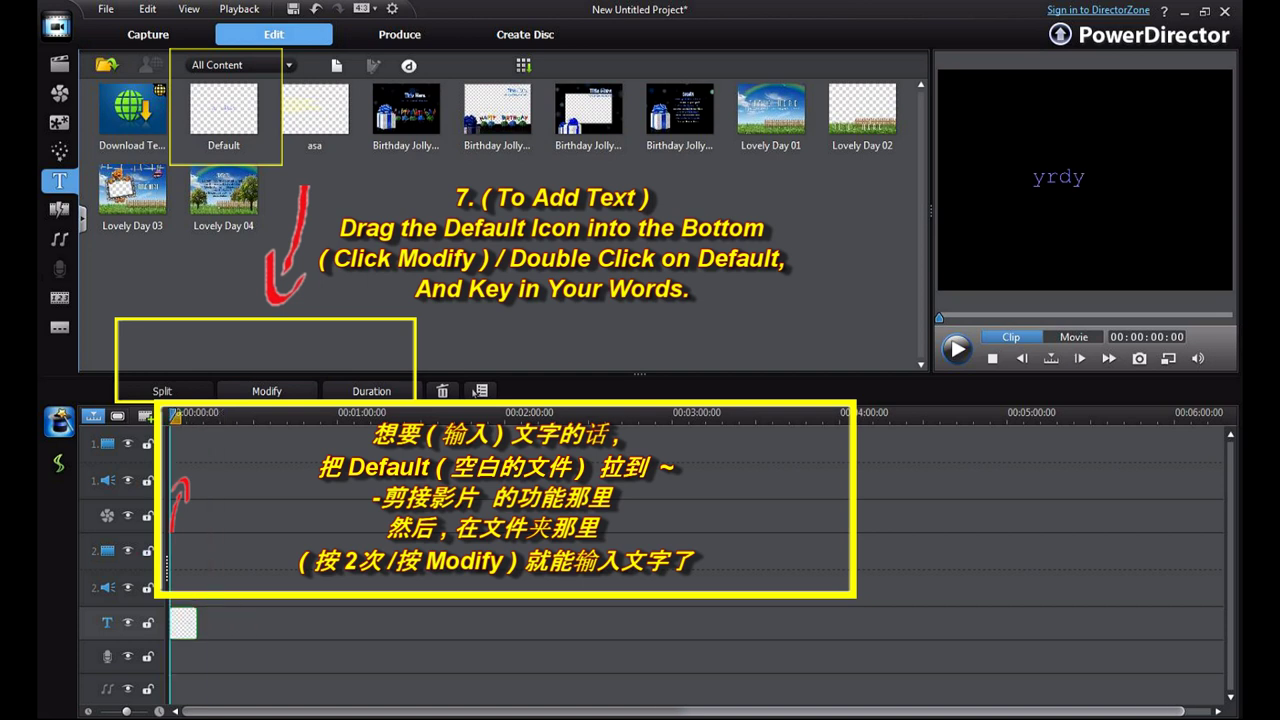
{"action": "left_click", "coordinate": [223, 110]}
{"action": "left_click_drag", "start_coordinate": [183, 623], "coordinate": [184, 445]}
{"action": "left_click_drag", "start_coordinate": [224, 112], "coordinate": [183, 623]}
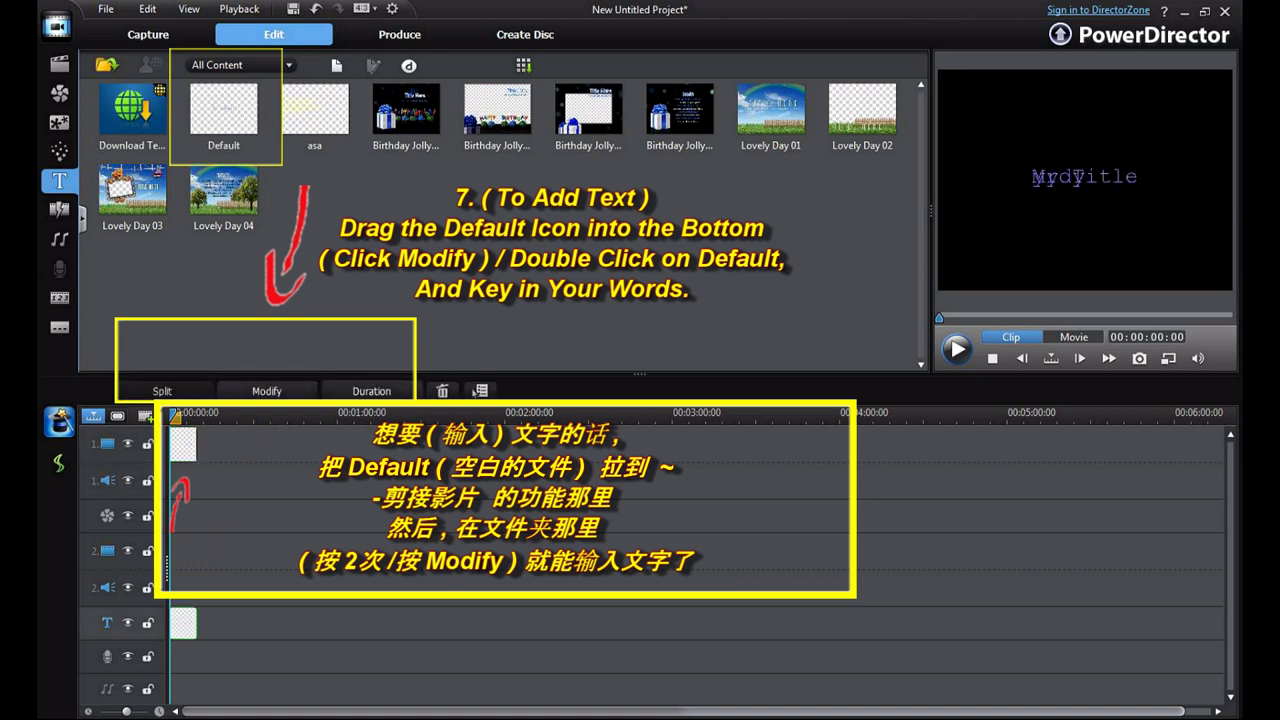
- Apply the first Default character preset, with blue gradient lettering, to the "My Title" text of the title-track clip in the Title Designer
{"action": "left_click", "coordinate": [267, 391]}
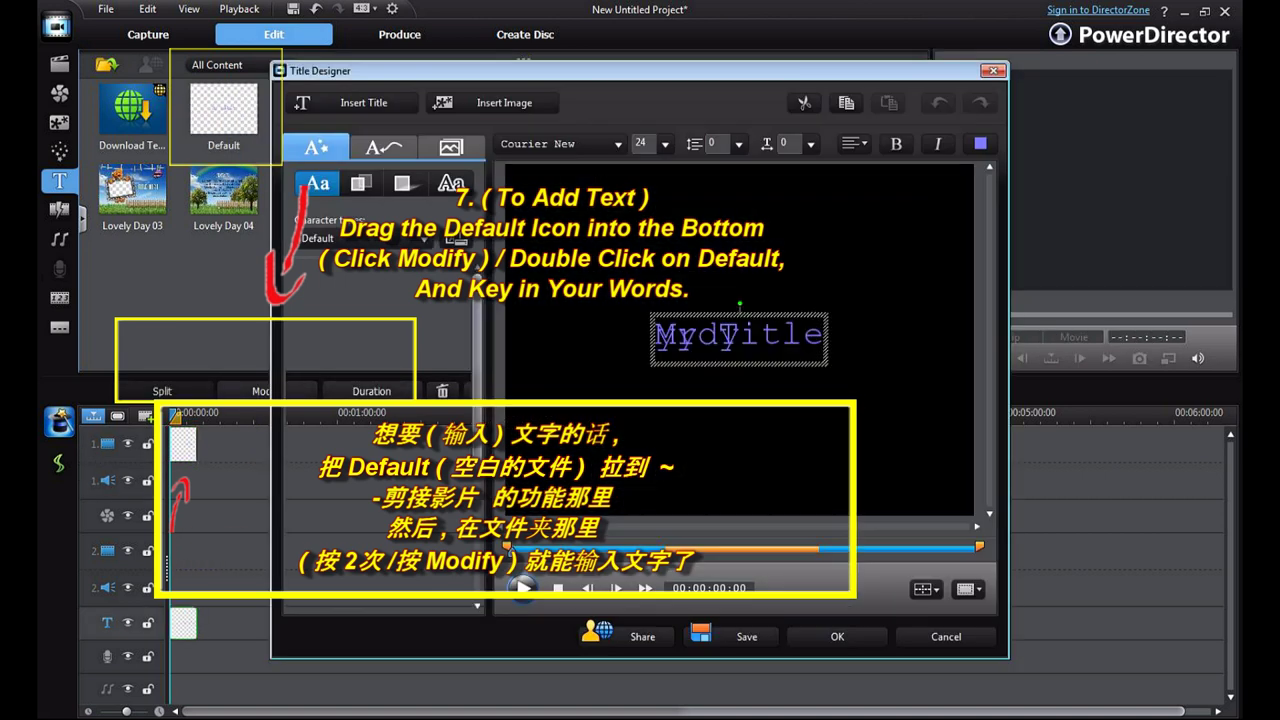
{"action": "left_click", "coordinate": [697, 342]}
{"action": "key", "text": "ctrl+a"}
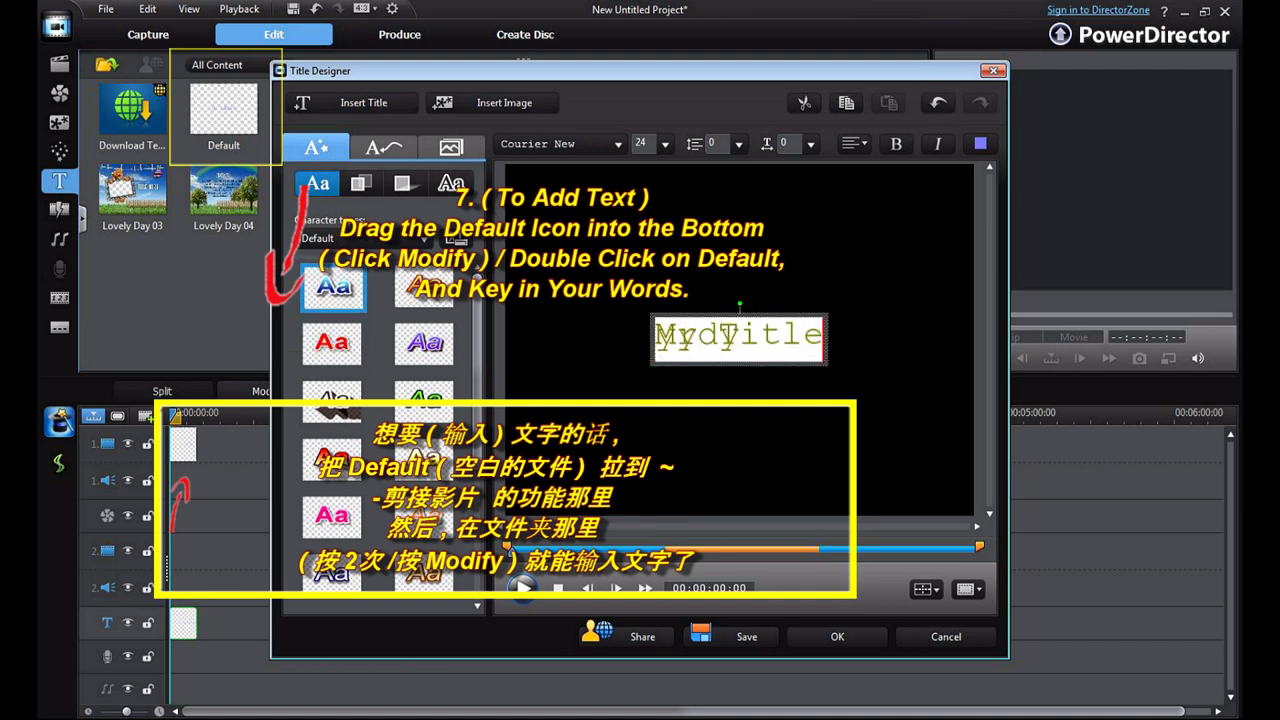
{"action": "left_click", "coordinate": [332, 287]}
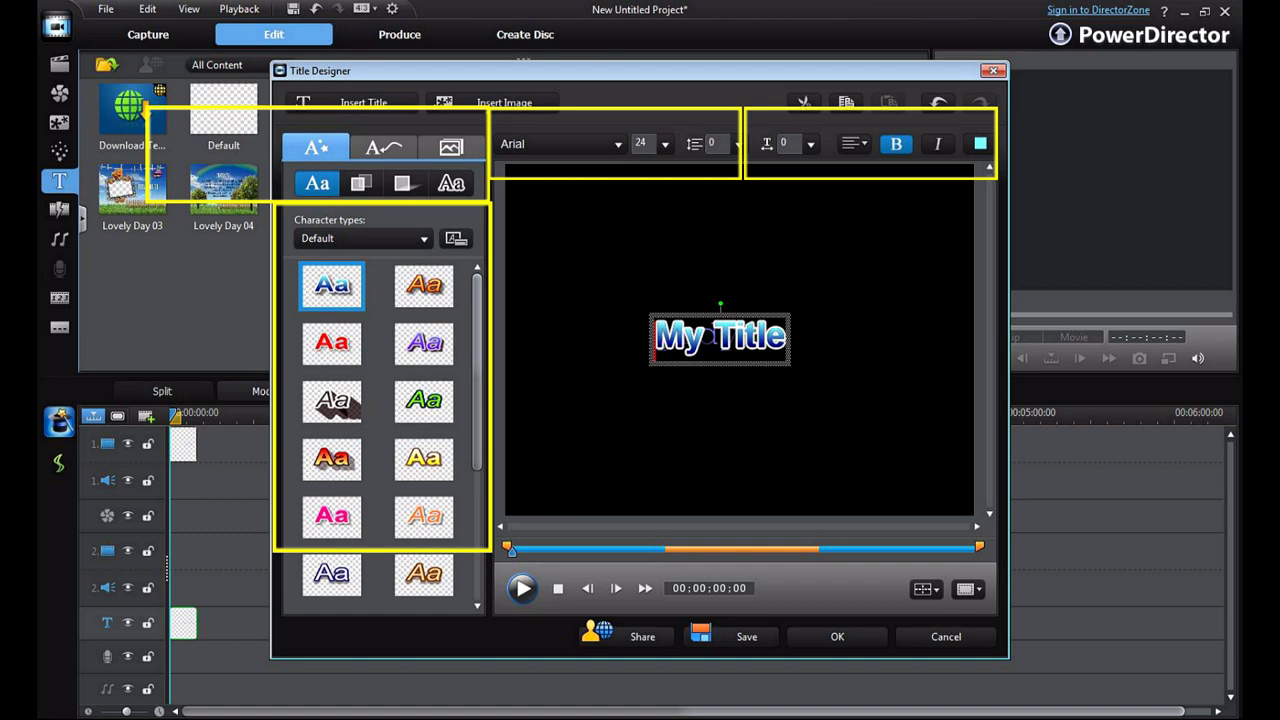
- Move the new title text above the "yrdy" text, replace its wording with "saaad" and accept the title
{"action": "left_click_drag", "start_coordinate": [734, 340], "coordinate": [693, 238]}
{"action": "left_click", "coordinate": [705, 260]}
{"action": "type", "text": "saaad"}
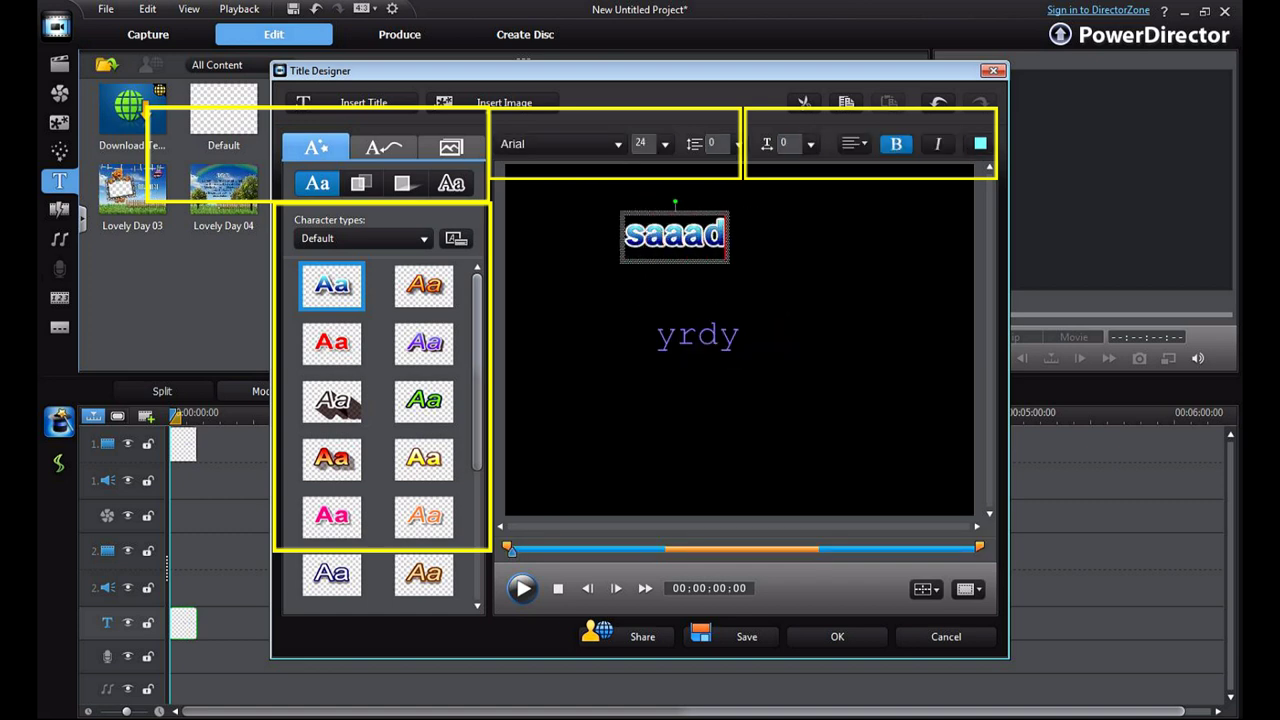
{"action": "key", "text": "Escape"}
{"action": "left_click", "coordinate": [837, 636]}
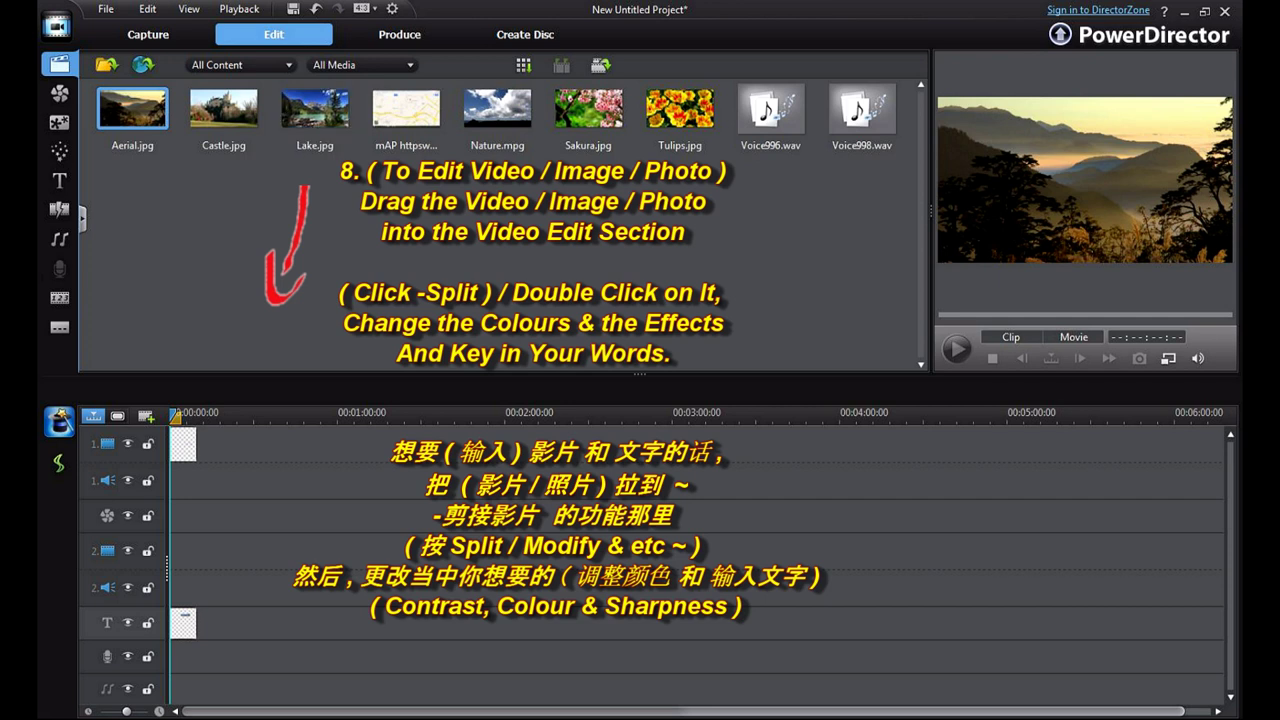
- Move the "yrdy" title to about 15 seconds on video track 1 and place Aerial.jpg at the start of that track
{"action": "left_click_drag", "start_coordinate": [183, 444], "coordinate": [225, 444]}
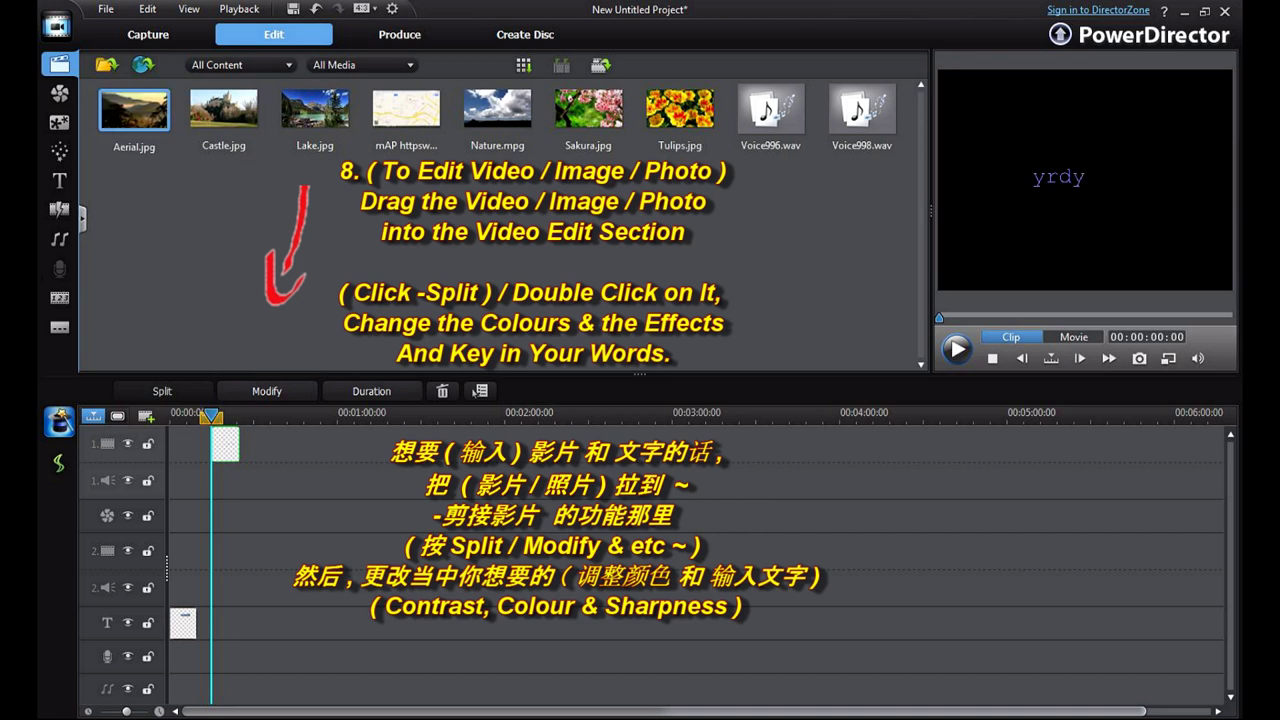
{"action": "left_click", "coordinate": [134, 110]}
{"action": "left_click_drag", "start_coordinate": [134, 110], "coordinate": [175, 445]}
- Add Voice996.wav at the start of audio track 1 and move the "yrdy" title along to about 40 seconds
{"action": "left_click_drag", "start_coordinate": [771, 110], "coordinate": [200, 481]}
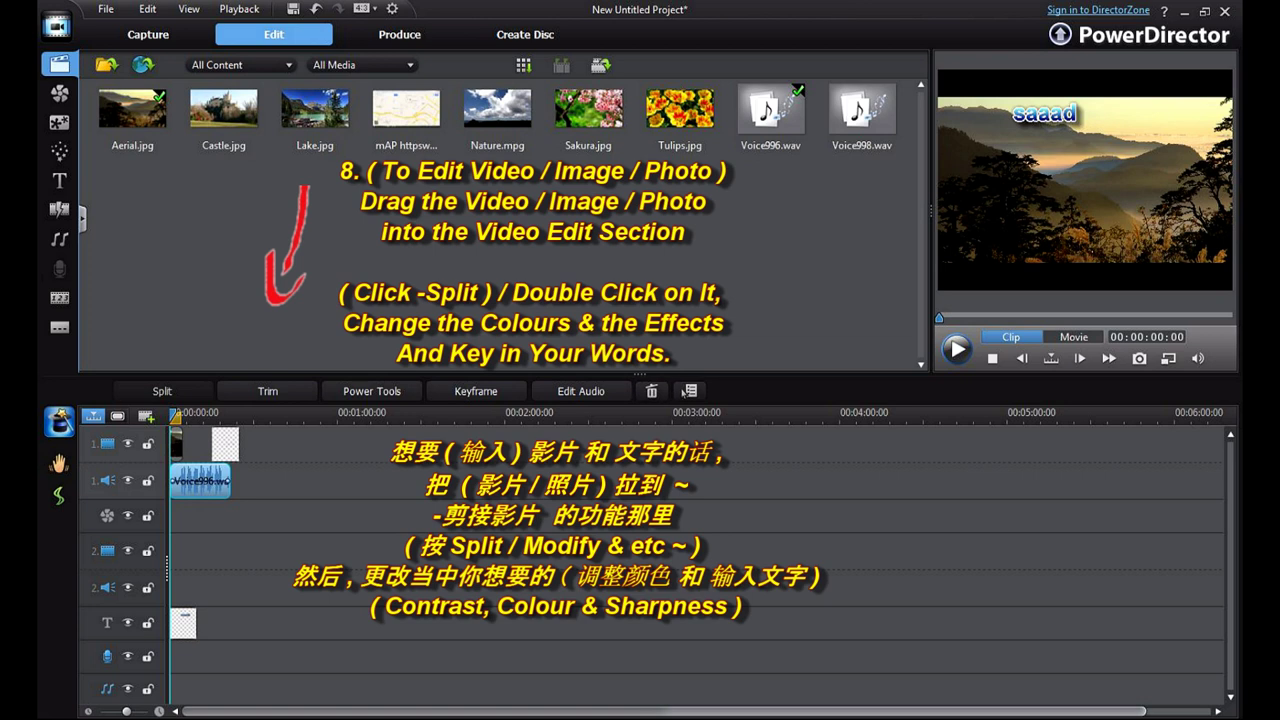
{"action": "left_click_drag", "start_coordinate": [225, 445], "coordinate": [297, 445]}
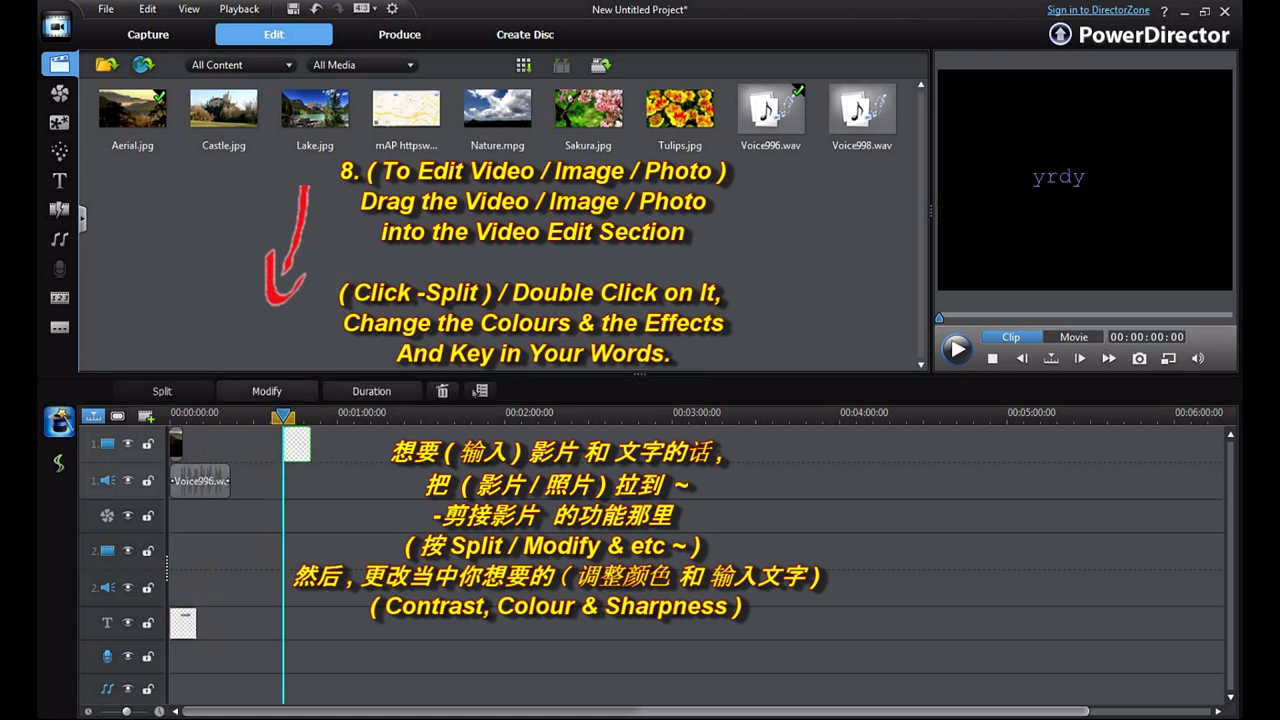
- Split the Aerial.jpg clip on video track 1 partway through and move its second piece to about 15 seconds
{"action": "left_click", "coordinate": [176, 445]}
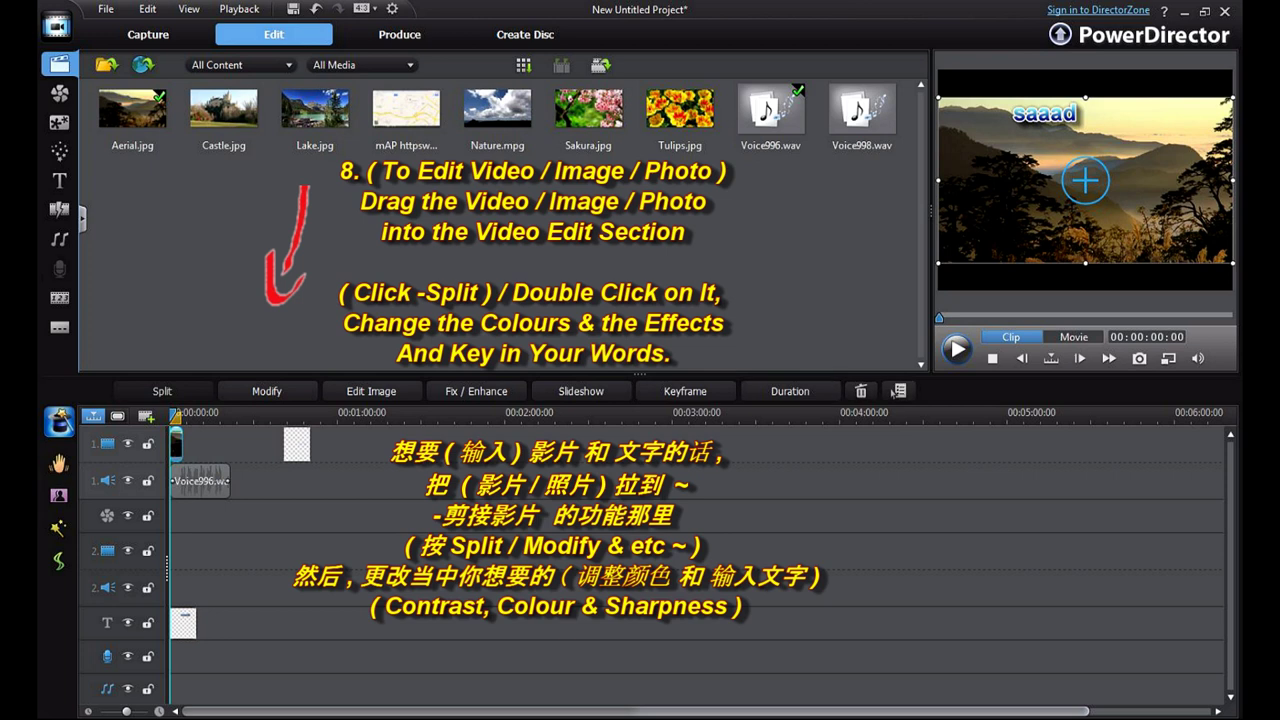
{"action": "left_click", "coordinate": [240, 445]}
{"action": "left_click", "coordinate": [176, 445]}
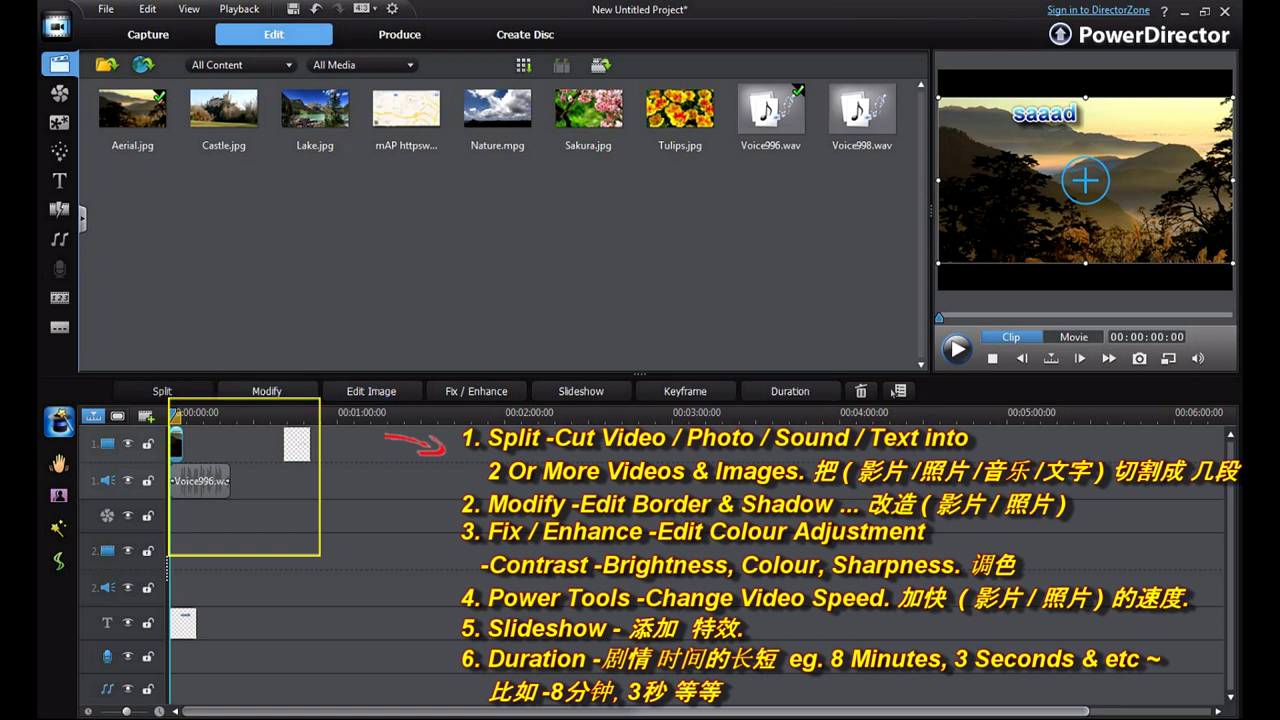
{"action": "left_click", "coordinate": [175, 413]}
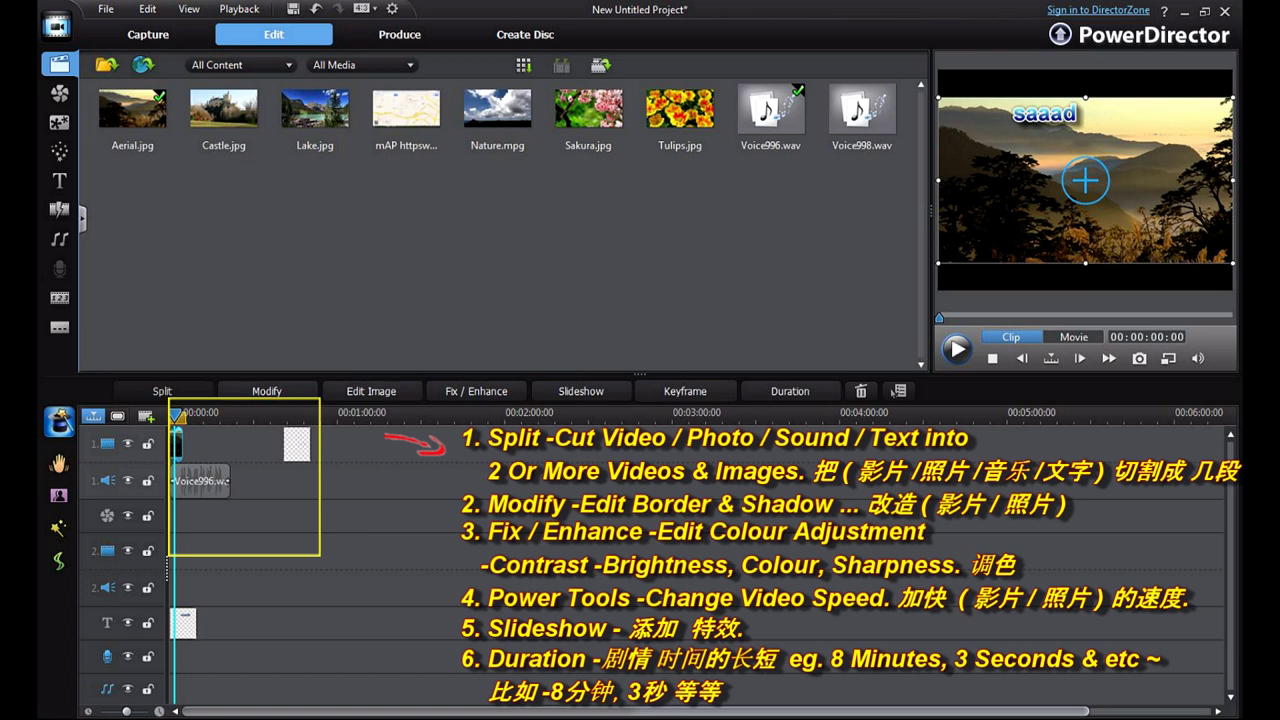
{"action": "left_click", "coordinate": [267, 391]}
{"action": "left_click", "coordinate": [947, 617]}
{"action": "left_click", "coordinate": [204, 443]}
{"action": "left_click", "coordinate": [200, 481]}
{"action": "left_click", "coordinate": [178, 443]}
{"action": "left_click_drag", "start_coordinate": [178, 443], "coordinate": [210, 415]}
{"action": "left_click", "coordinate": [212, 443]}
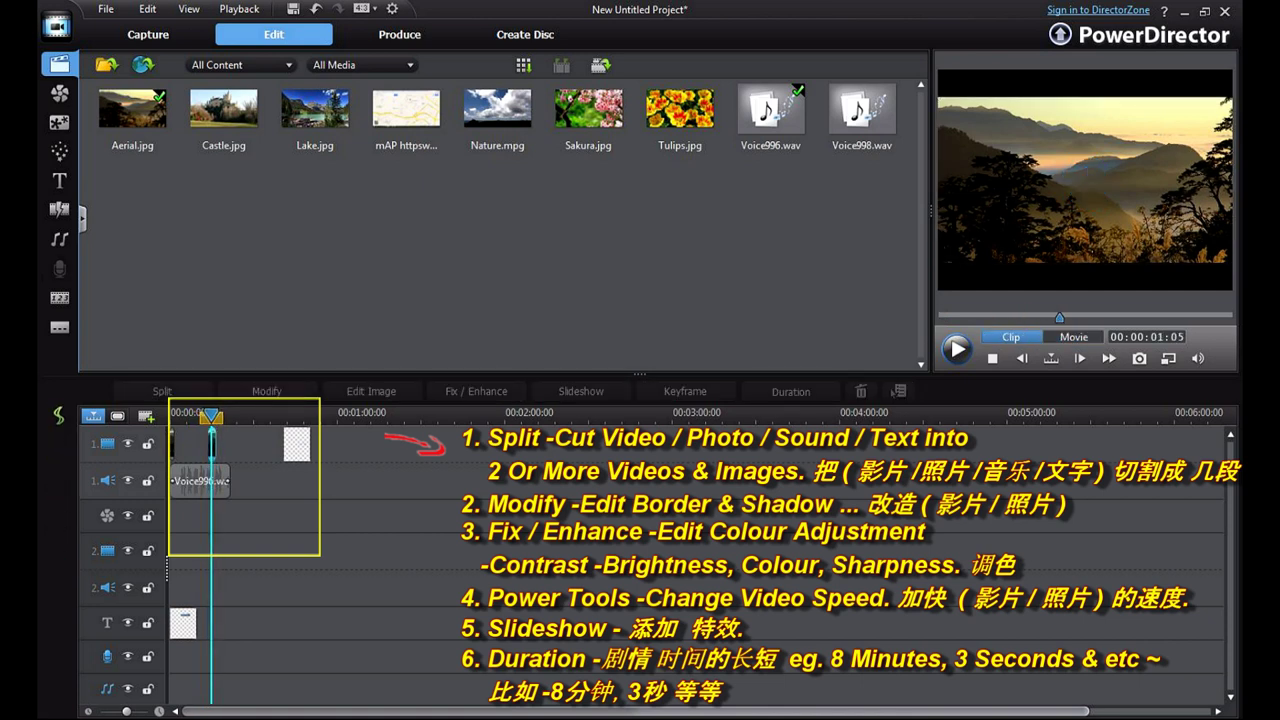
- Split the moved Aerial.jpg piece again and place its second part at about 27 seconds on video track 1
{"action": "left_click", "coordinate": [162, 391]}
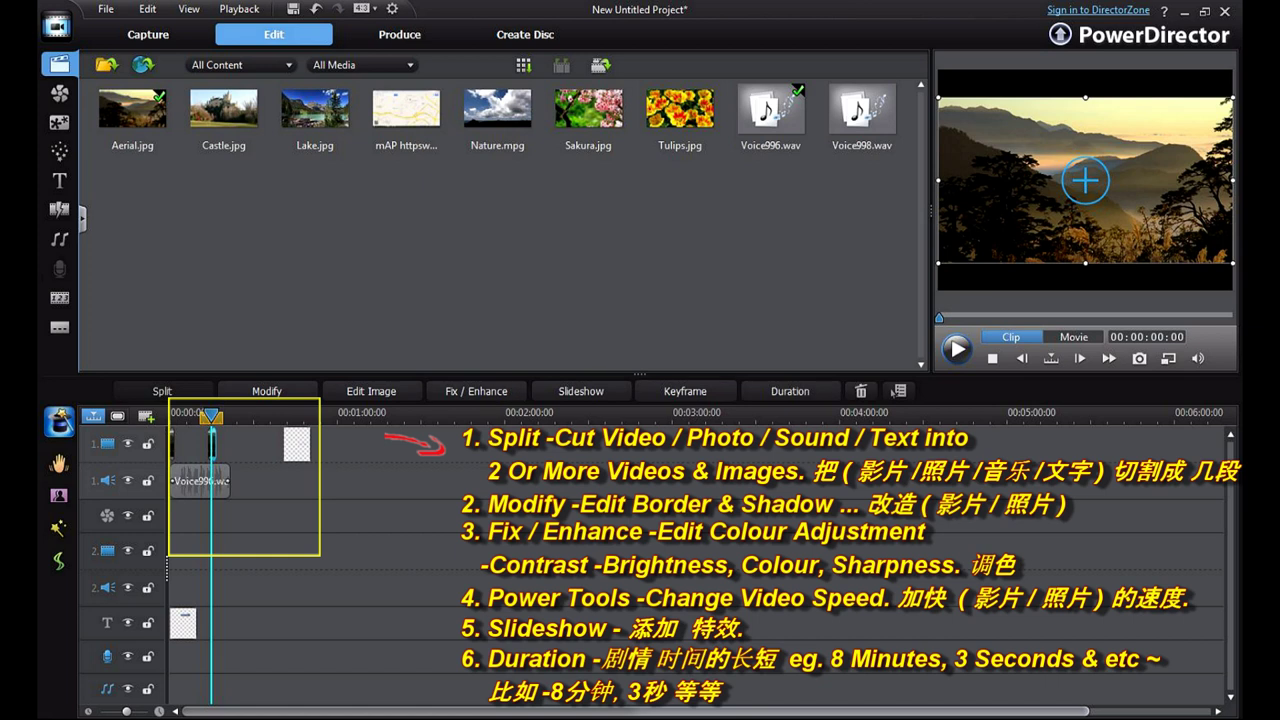
{"action": "left_click_drag", "start_coordinate": [213, 443], "coordinate": [248, 443]}
{"action": "left_click", "coordinate": [250, 516]}
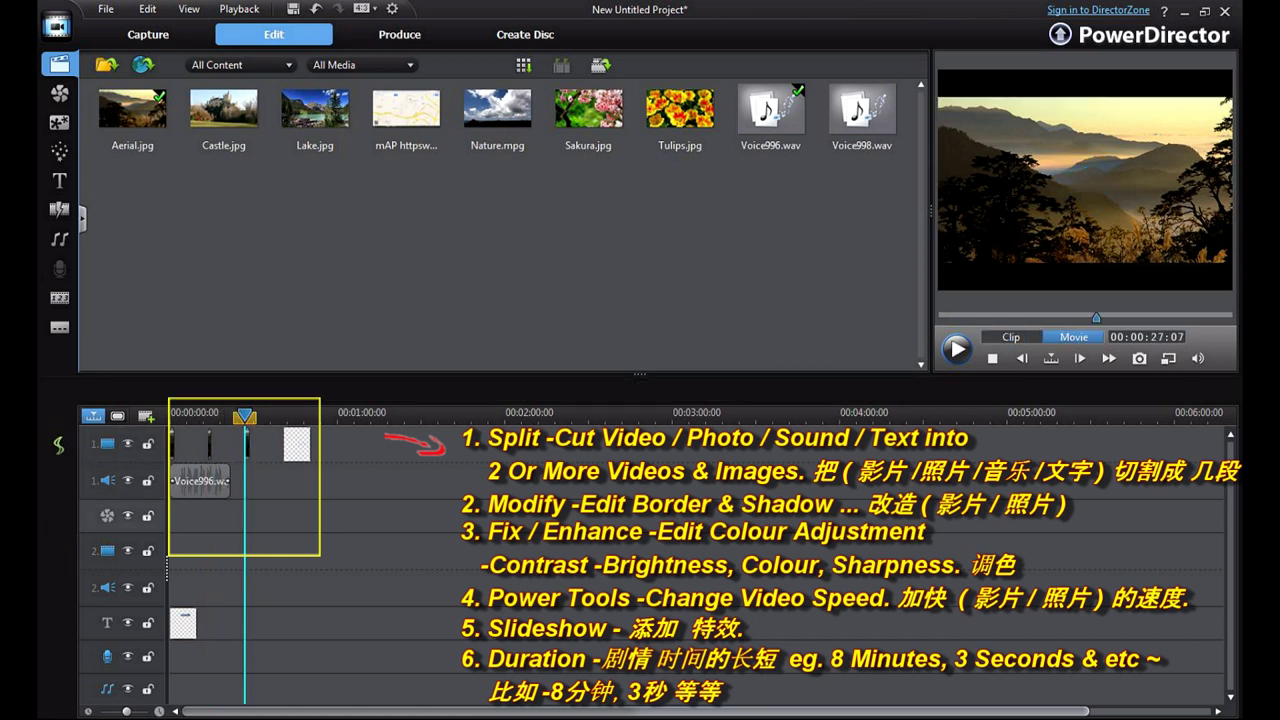
- View the PiP Designer options for the first Aerial.jpg piece on video track 1
{"action": "left_click", "coordinate": [172, 444]}
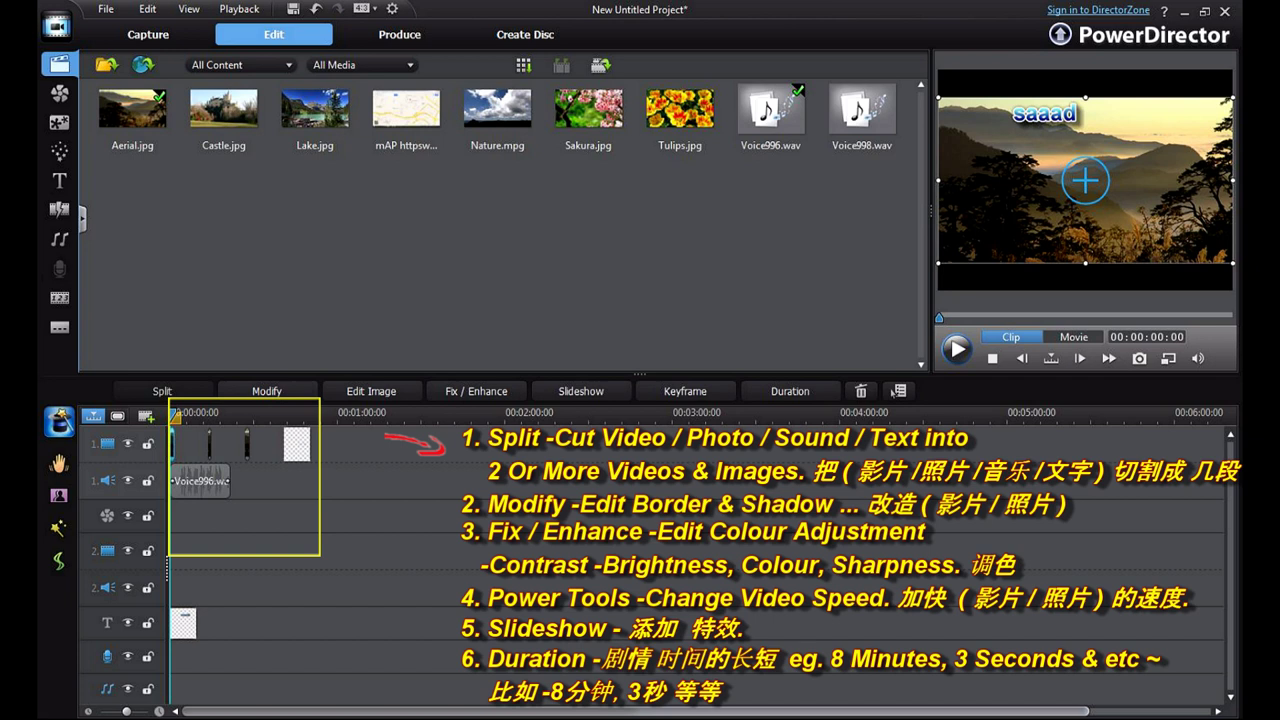
{"action": "left_click", "coordinate": [264, 516]}
{"action": "left_click", "coordinate": [172, 444]}
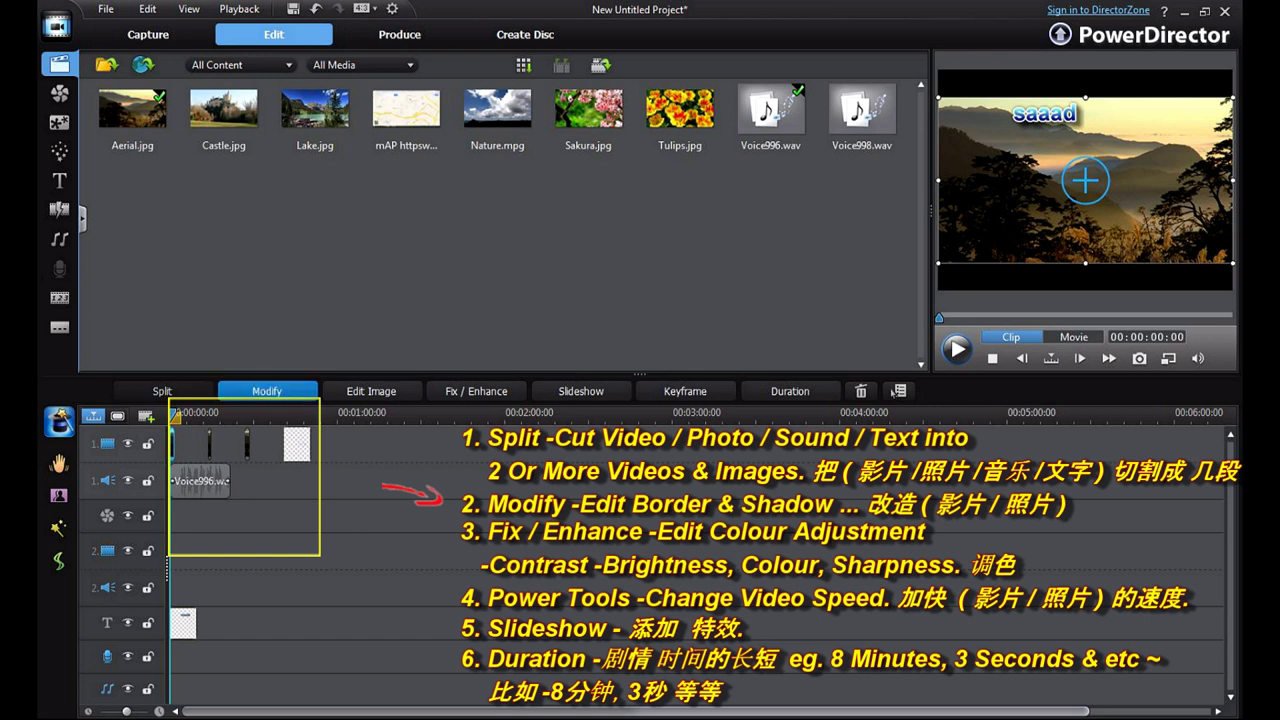
{"action": "left_click", "coordinate": [267, 391]}
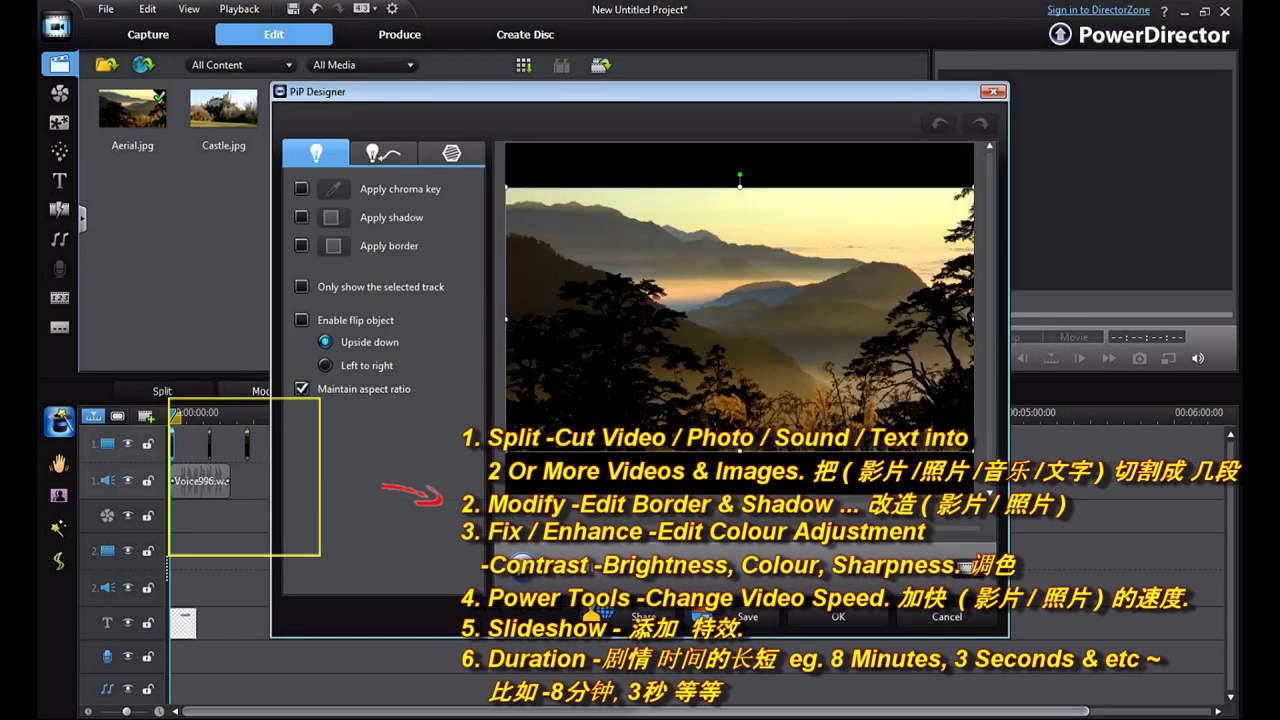
{"action": "key", "text": "Escape"}
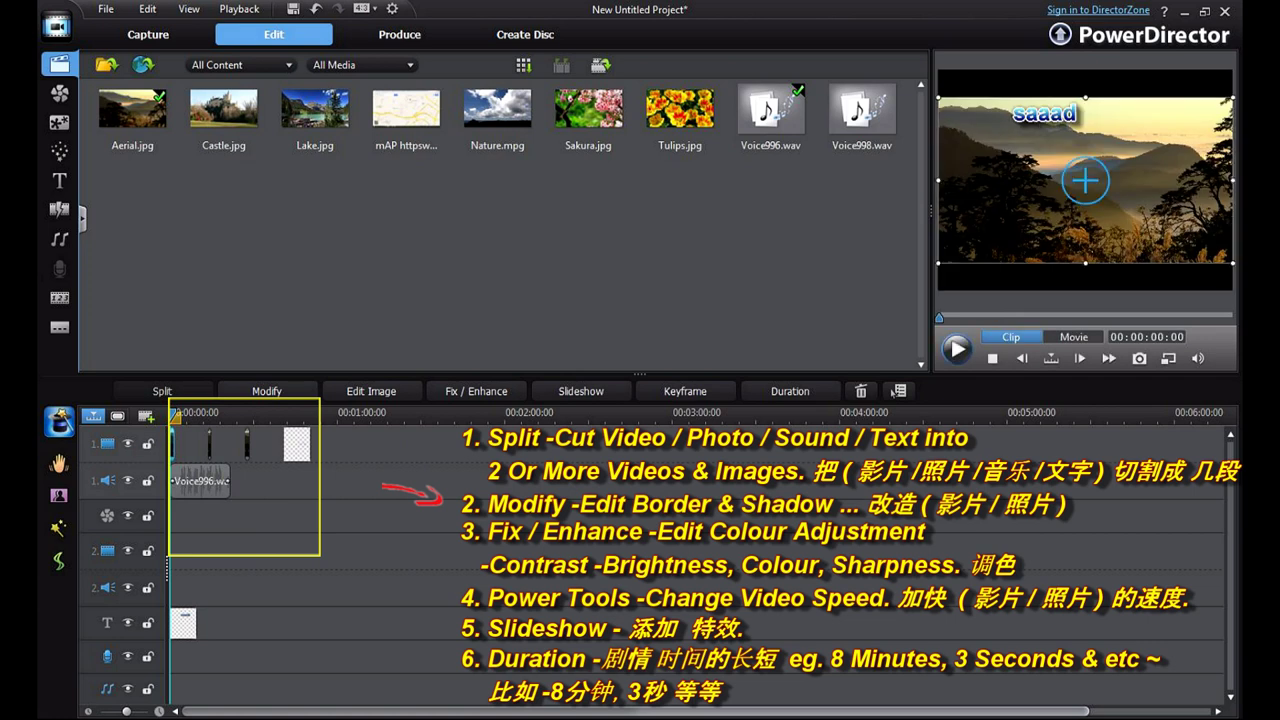
- Turn on the border and shadow for the first Aerial.jpg piece in the PiP Designer, leaving chroma key off
{"action": "left_click", "coordinate": [267, 391]}
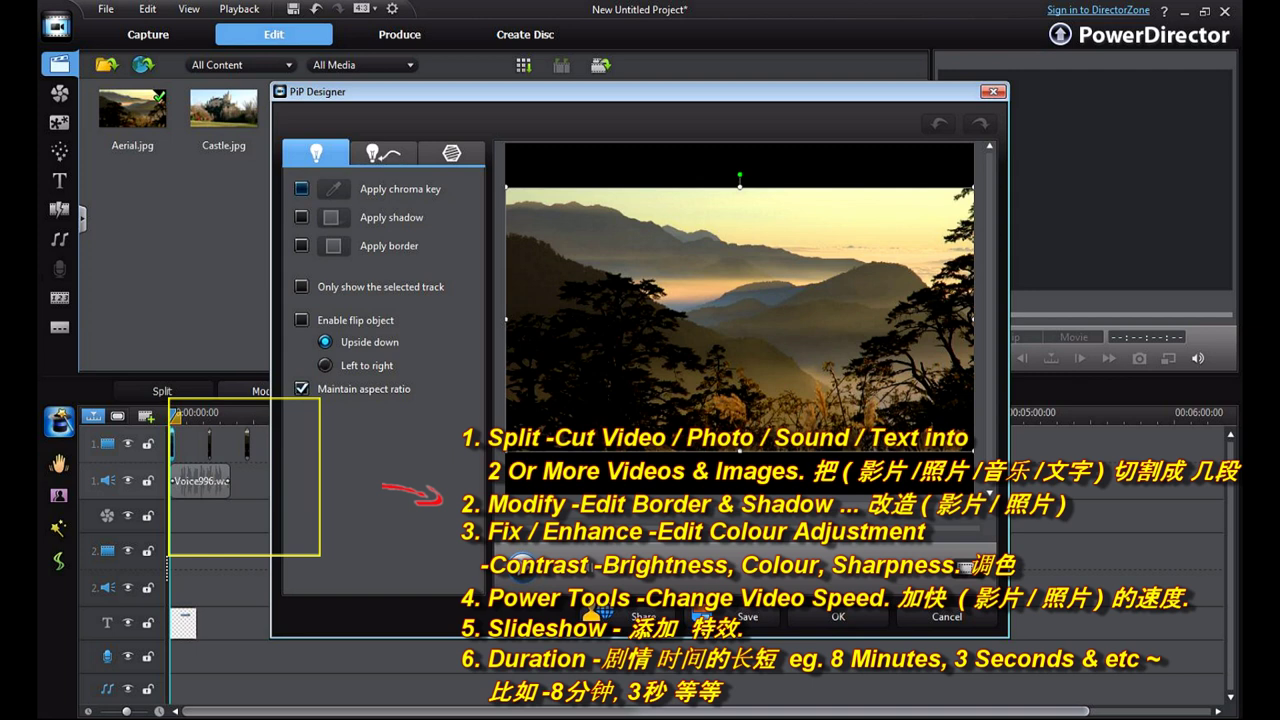
{"action": "left_click", "coordinate": [301, 245]}
{"action": "left_click", "coordinate": [301, 216]}
{"action": "left_click", "coordinate": [301, 188]}
{"action": "left_click", "coordinate": [301, 188]}
{"action": "left_click", "coordinate": [301, 216]}
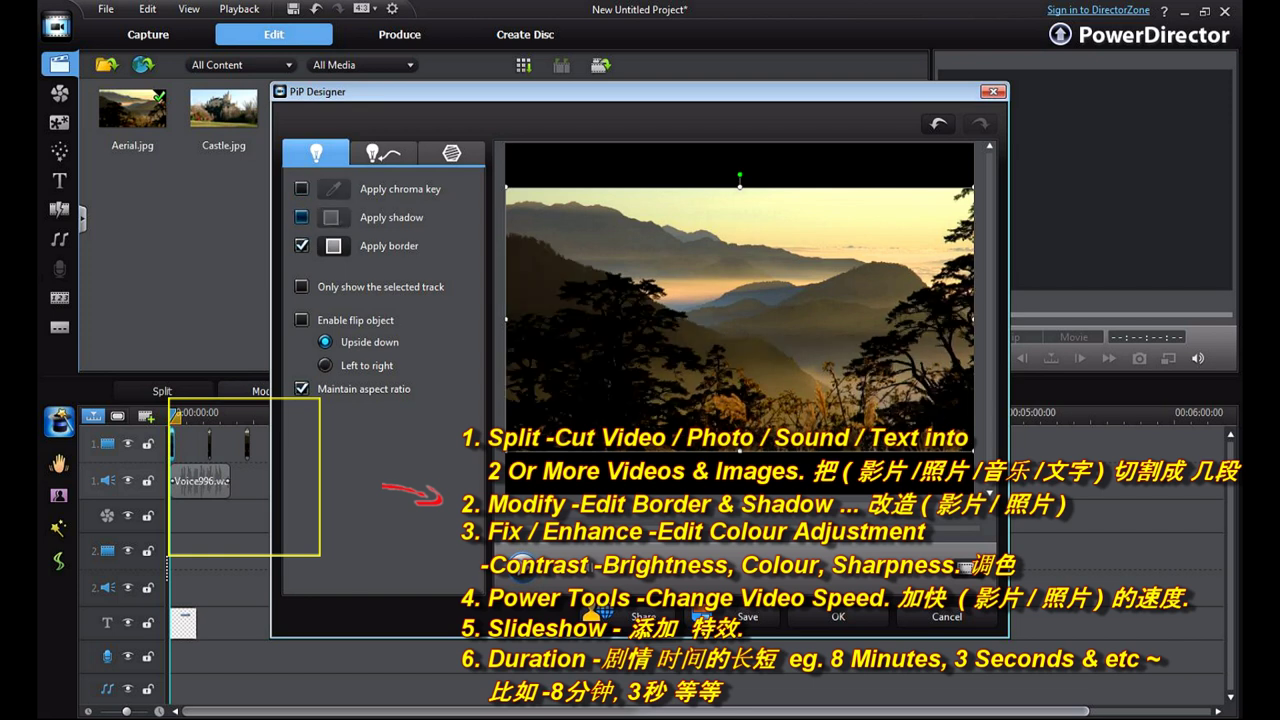
{"action": "left_click", "coordinate": [301, 217]}
- Try the downward-curving motion path from All Paths on the image and discard the PiP Designer changes
{"action": "left_click", "coordinate": [383, 153]}
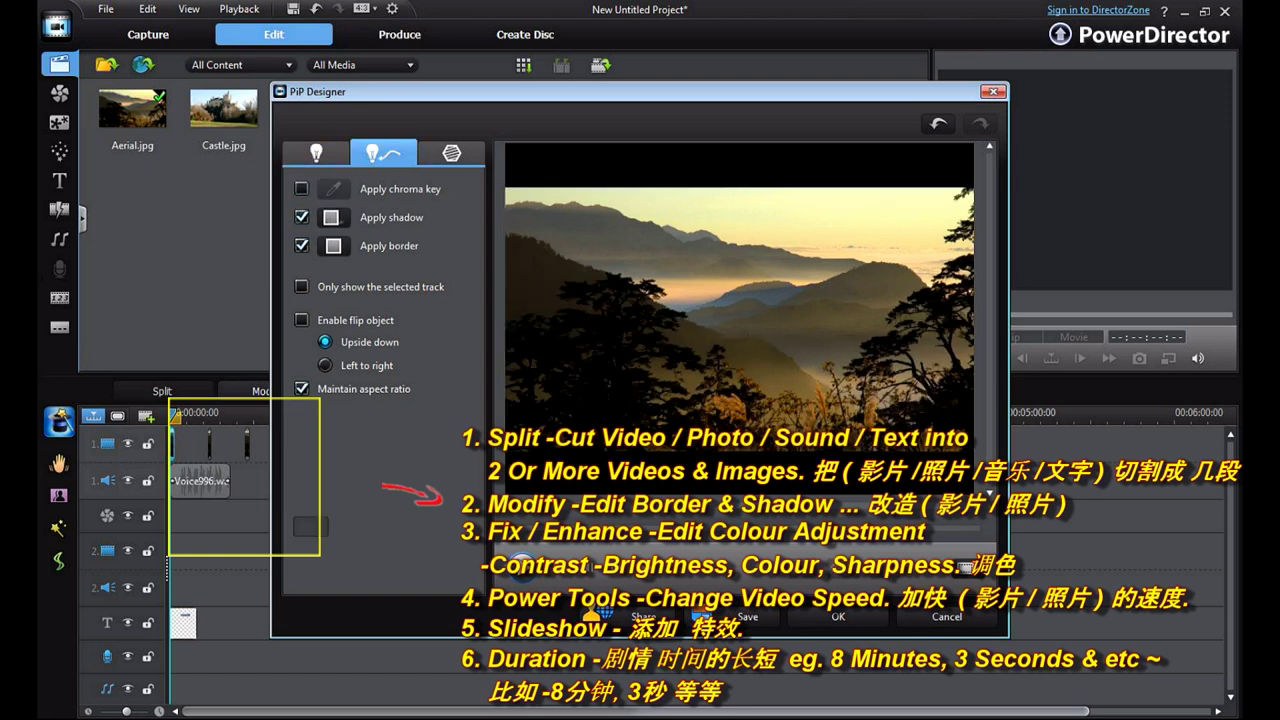
{"action": "left_click", "coordinate": [316, 153]}
{"action": "left_click", "coordinate": [383, 152]}
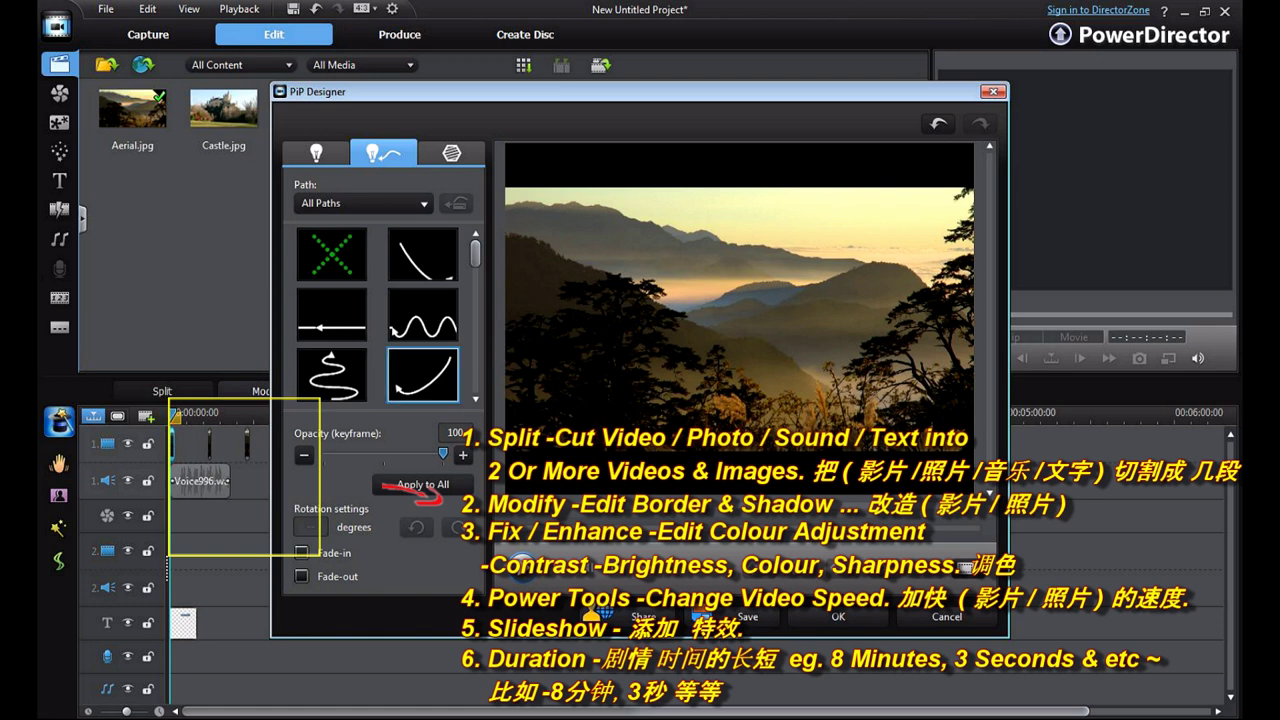
{"action": "left_click", "coordinate": [423, 254]}
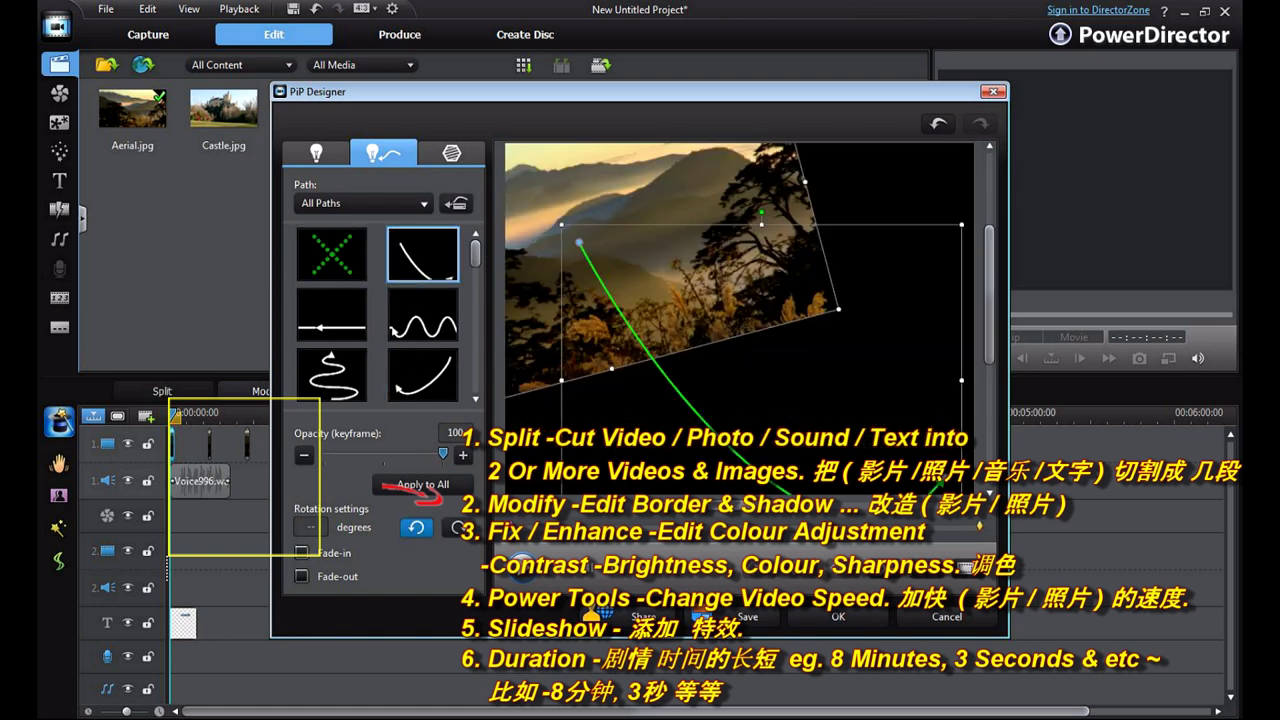
{"action": "left_click", "coordinate": [947, 617]}
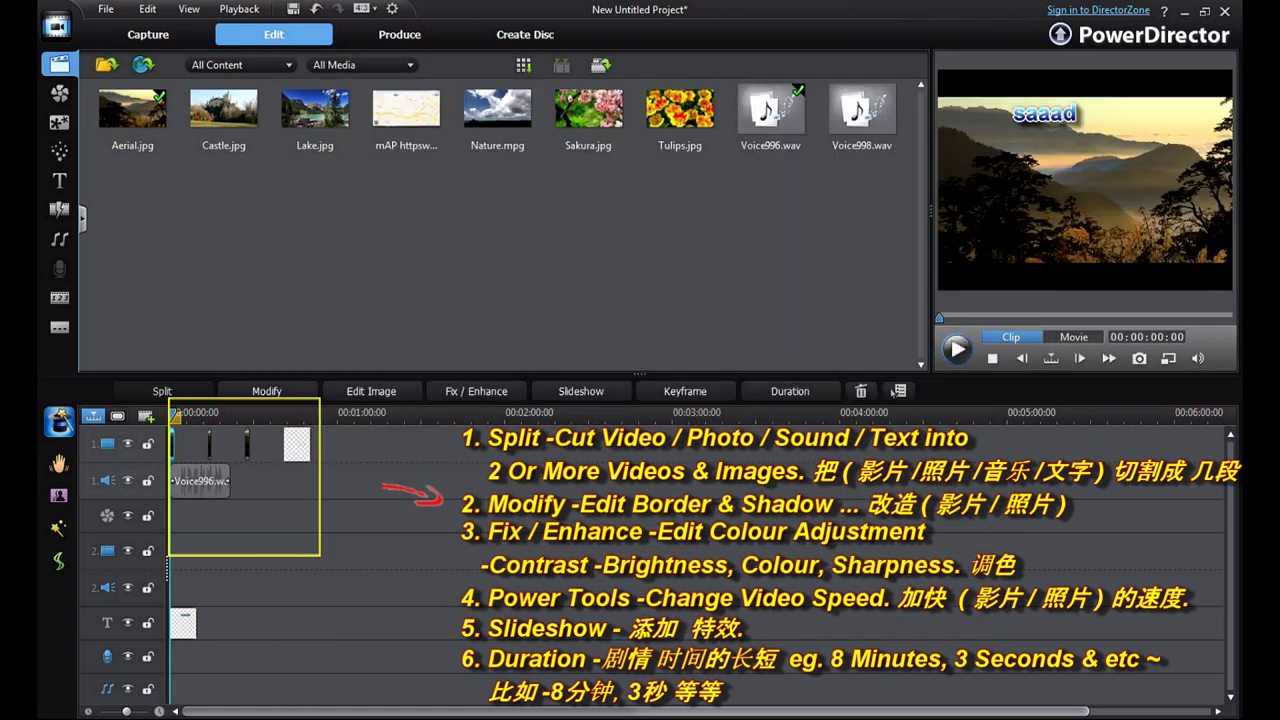
- Raise the volume level at the start and at the end of the Voice996.wav clip on audio track 1
{"action": "left_click", "coordinate": [200, 481]}
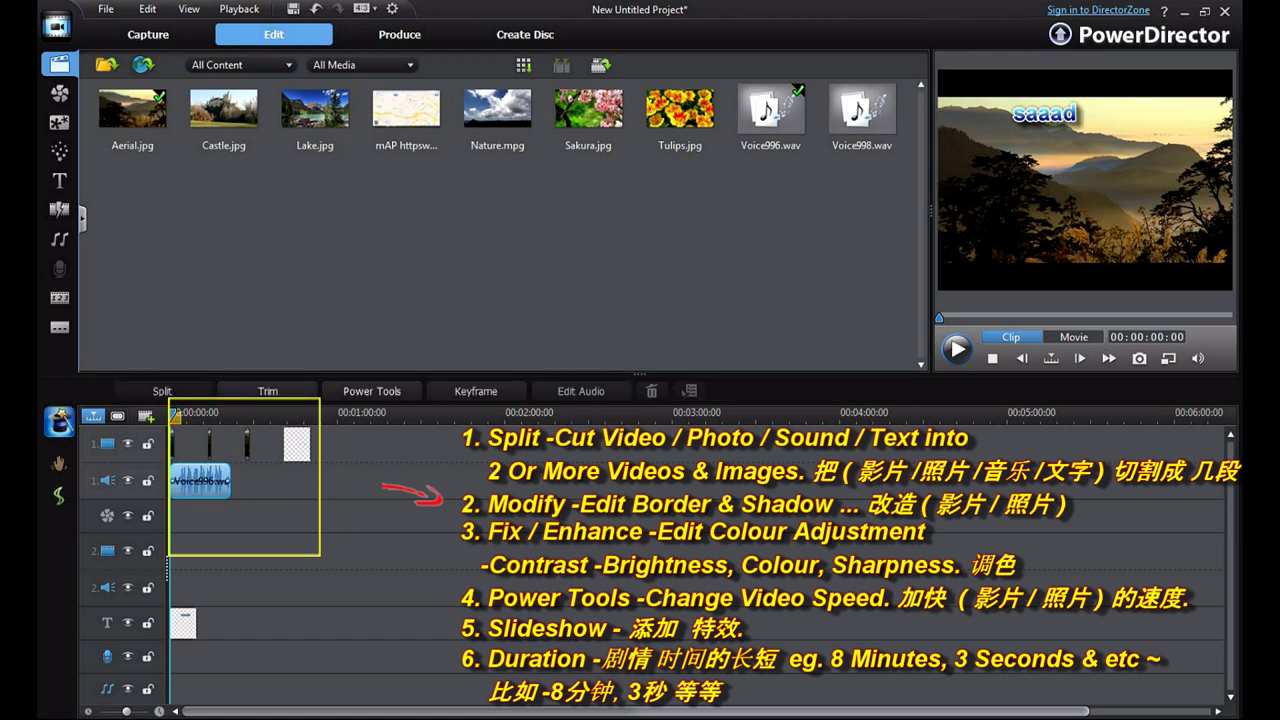
{"action": "left_click_drag", "start_coordinate": [172, 481], "coordinate": [172, 467]}
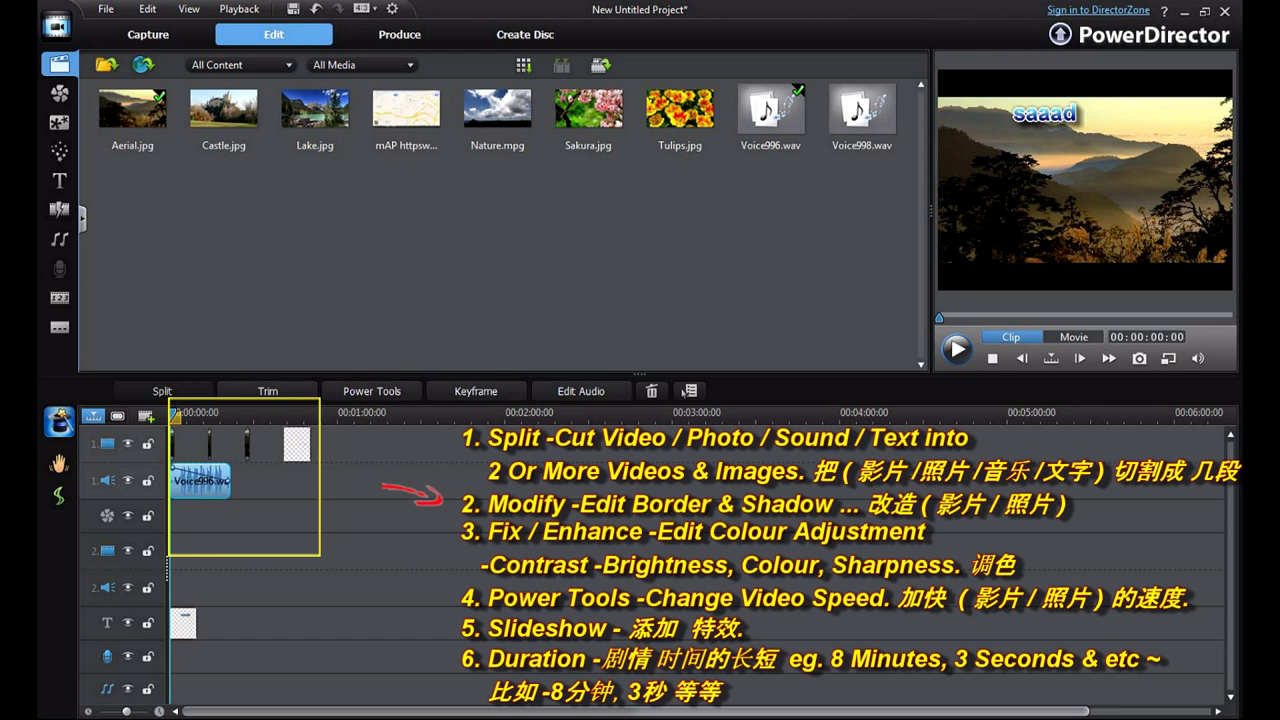
{"action": "left_click", "coordinate": [262, 484]}
{"action": "left_click", "coordinate": [200, 481]}
{"action": "left_click_drag", "start_coordinate": [228, 481], "coordinate": [228, 467]}
{"action": "left_click", "coordinate": [262, 484]}
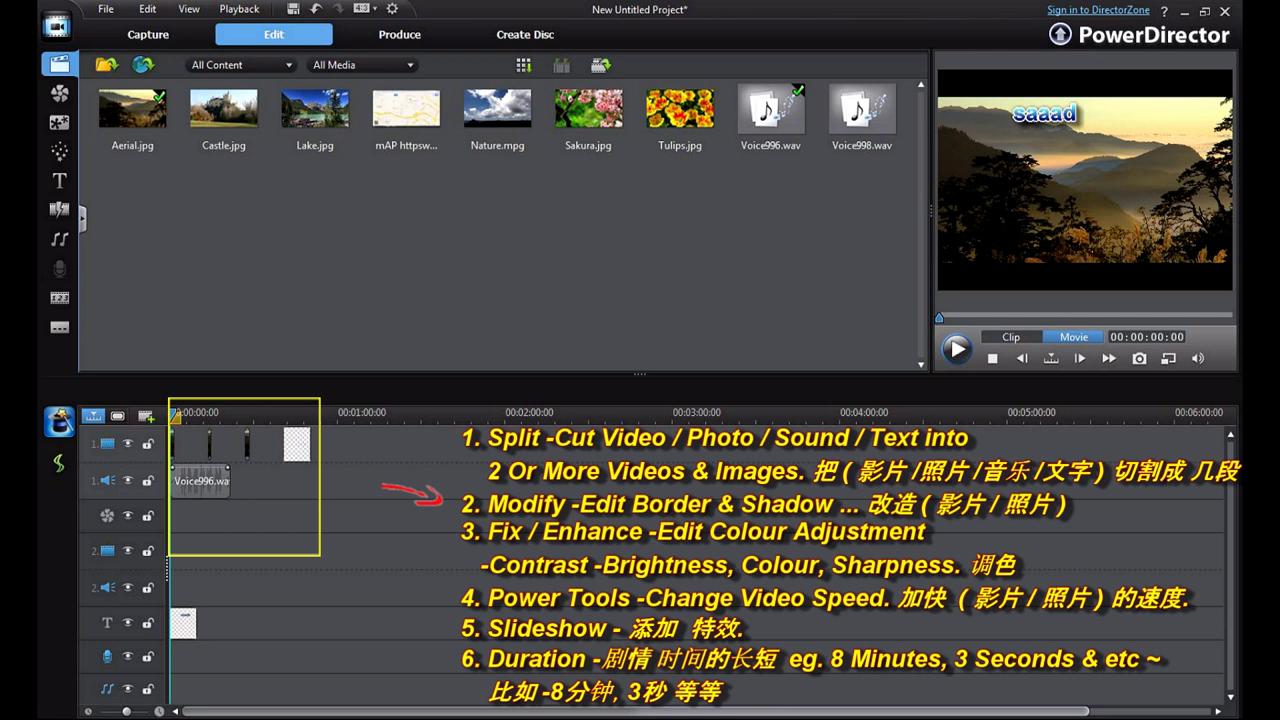
- Enable Color Adjustment and Remove Red-eye in Fix / Enhance for the first Aerial.jpg piece on video track 1
{"action": "left_click", "coordinate": [172, 444]}
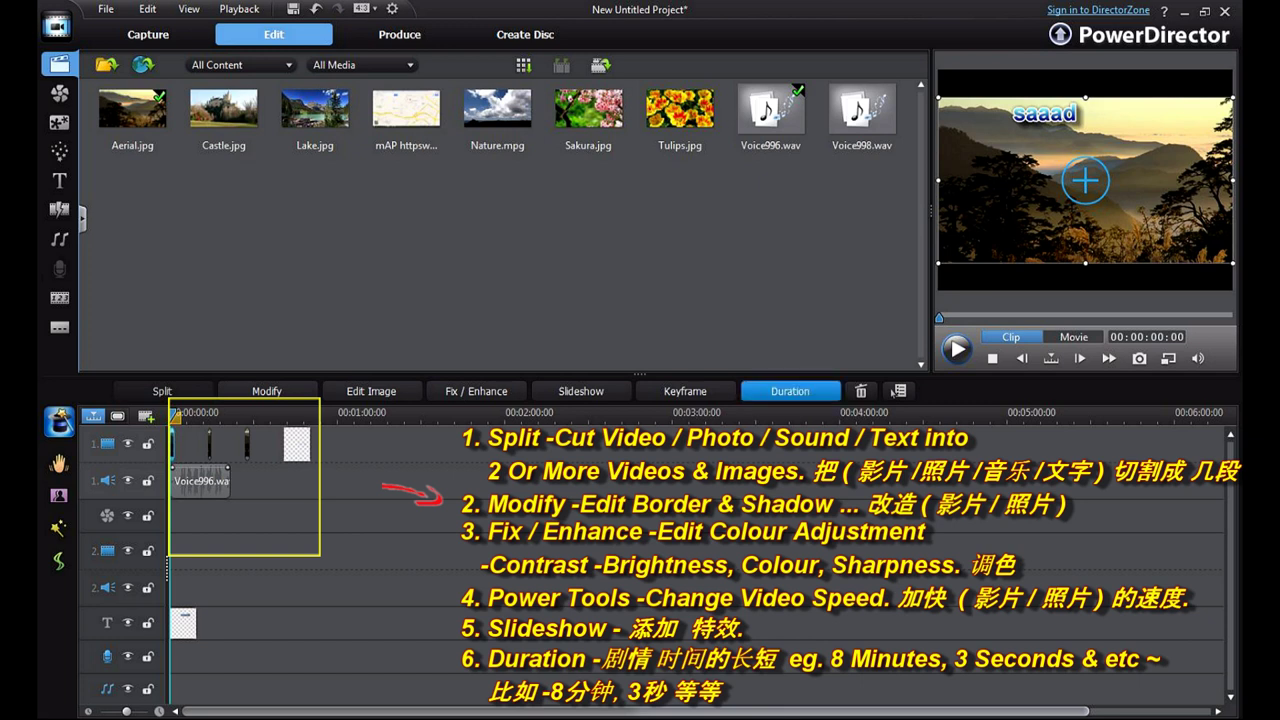
{"action": "left_click", "coordinate": [790, 500]}
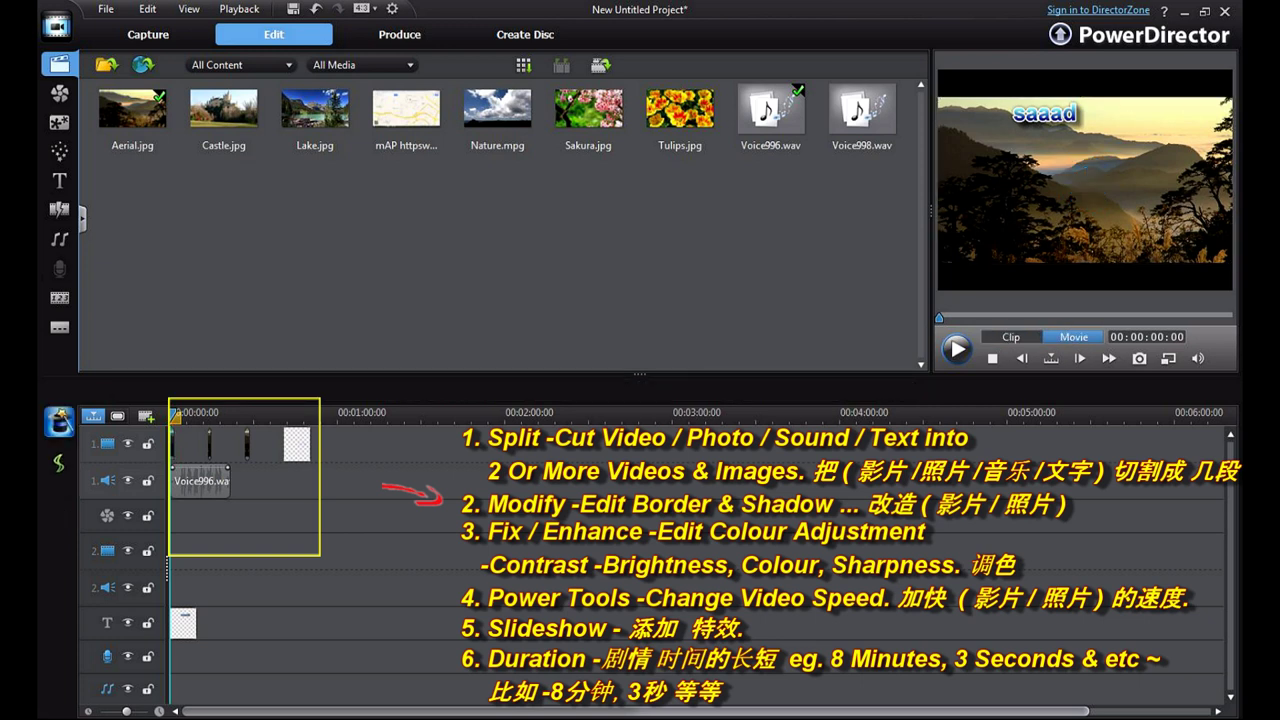
{"action": "left_click", "coordinate": [172, 444]}
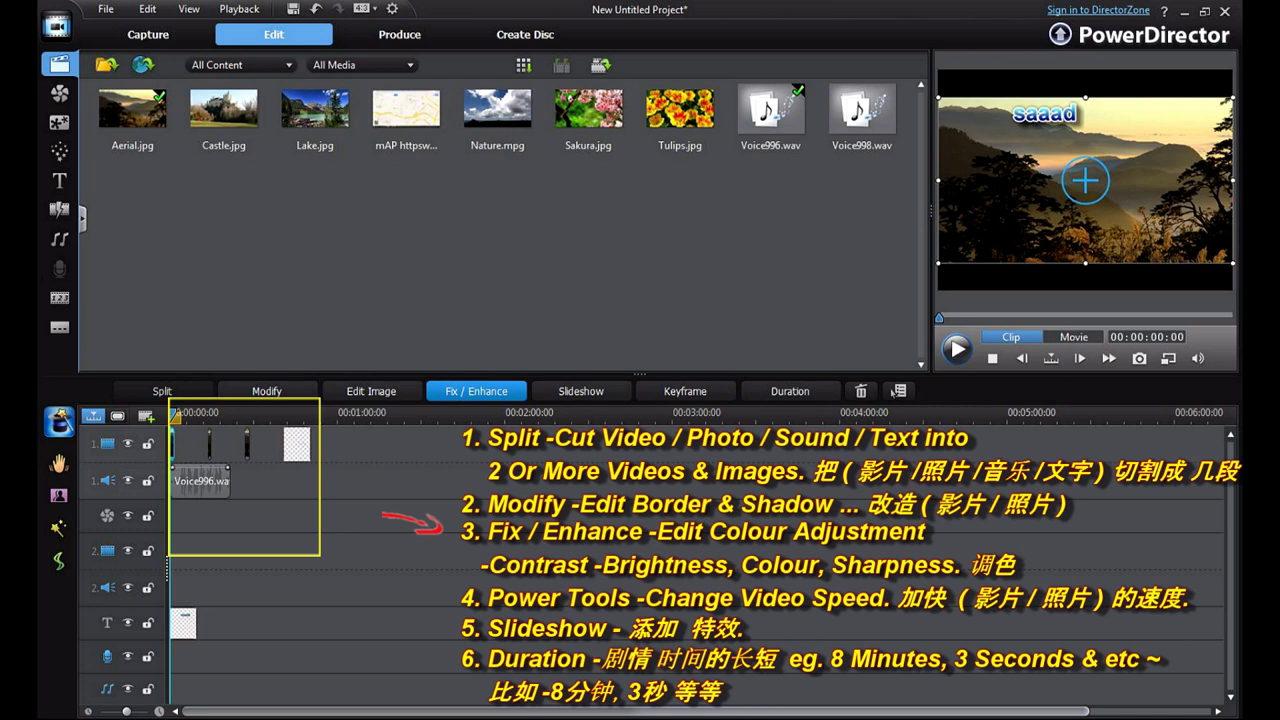
{"action": "left_click", "coordinate": [476, 391]}
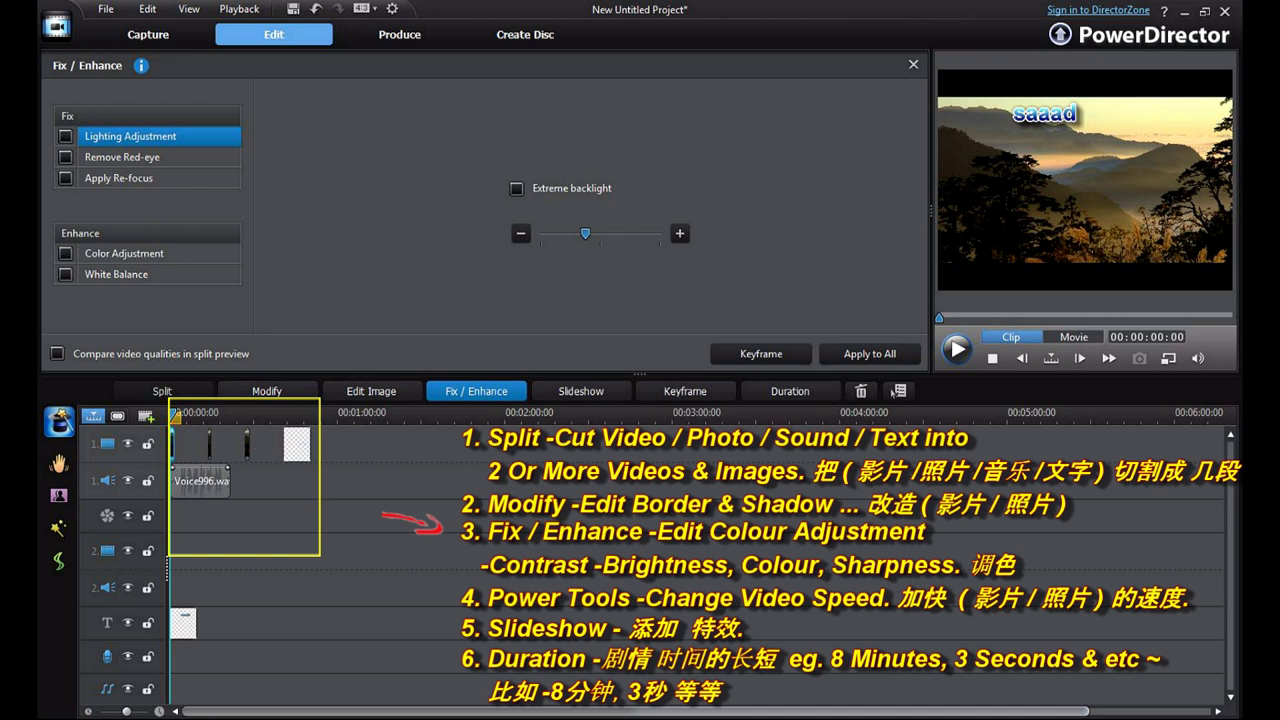
{"action": "left_click", "coordinate": [66, 254]}
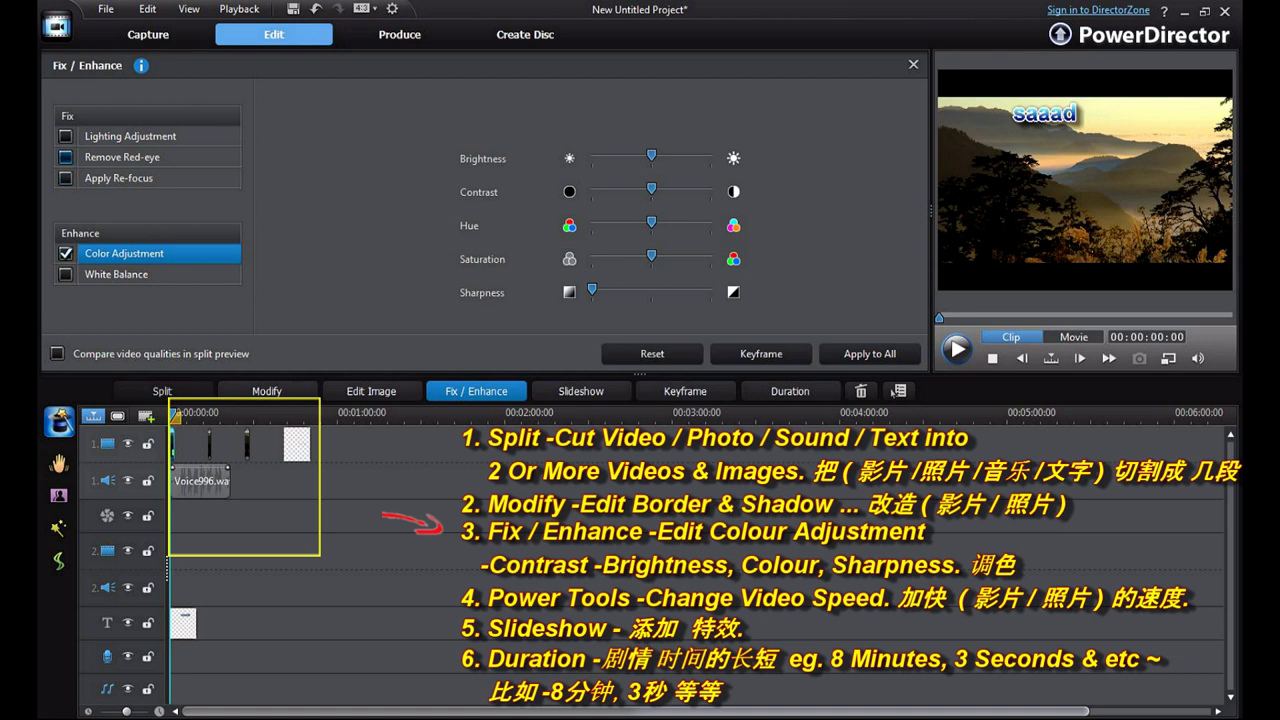
{"action": "left_click", "coordinate": [65, 157]}
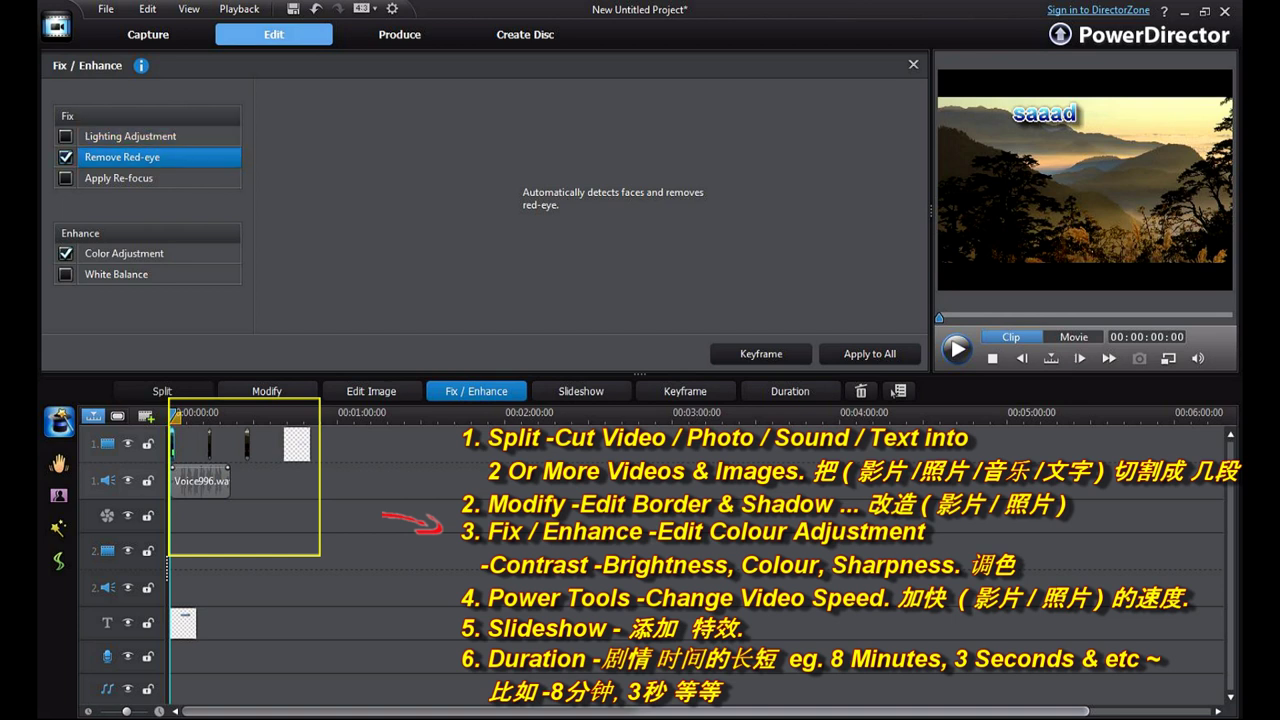
- Turn off Remove Red-eye for the first Aerial.jpg piece, keep Color Adjustment enabled, and enlarge the preview area
{"action": "left_click", "coordinate": [65, 157]}
{"action": "left_click", "coordinate": [65, 254]}
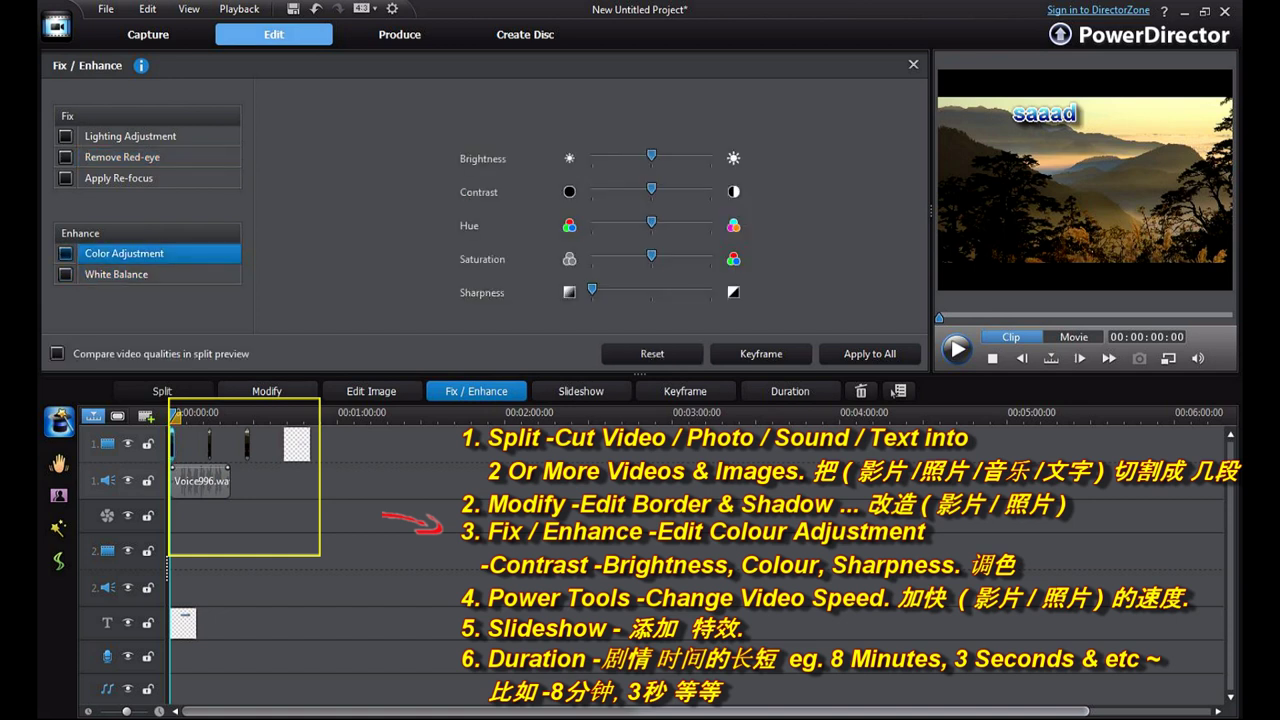
{"action": "left_click", "coordinate": [65, 254]}
{"action": "left_click_drag", "start_coordinate": [930, 210], "coordinate": [838, 210]}
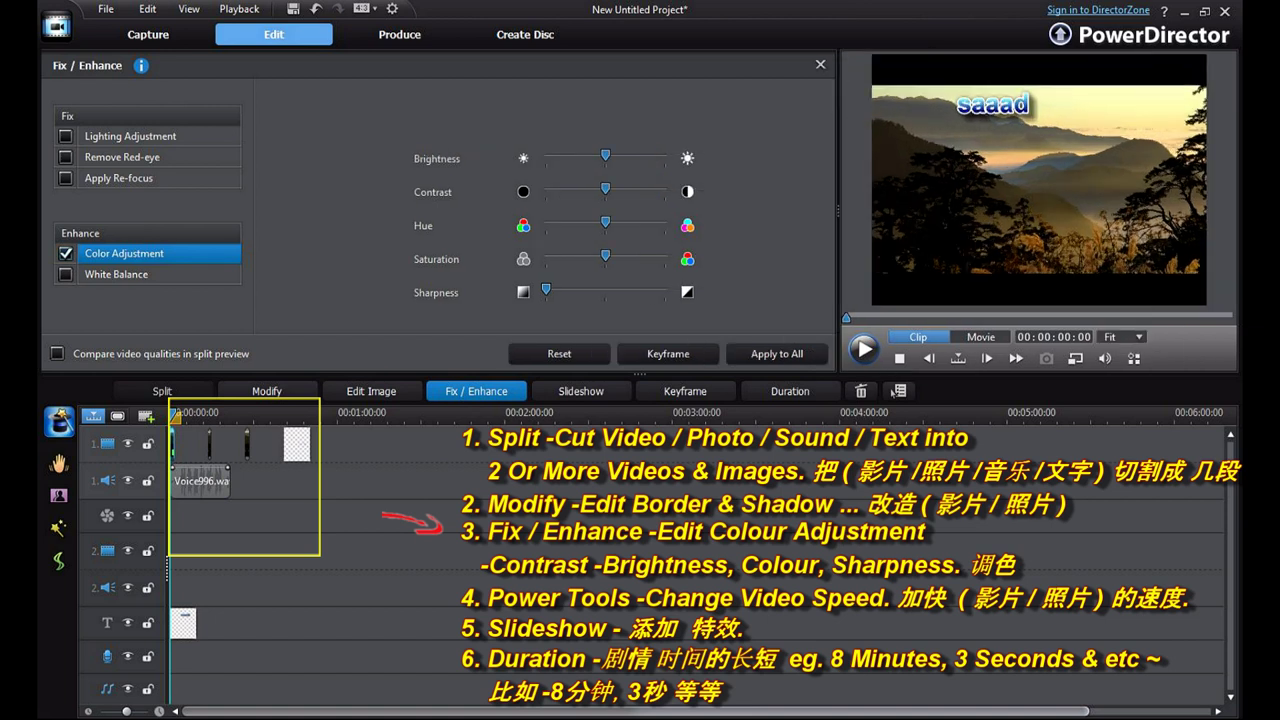
- Slightly raise contrast and sharpness, lower the hue, and increase saturation in Color Adjustment for the first Aerial.jpg piece
{"action": "mouse_move", "coordinate": [605, 188]}
{"action": "left_mouse_down"}
{"action": "mouse_move", "coordinate": [616, 188]}
{"action": "mouse_move", "coordinate": [561, 188]}
{"action": "left_mouse_up"}
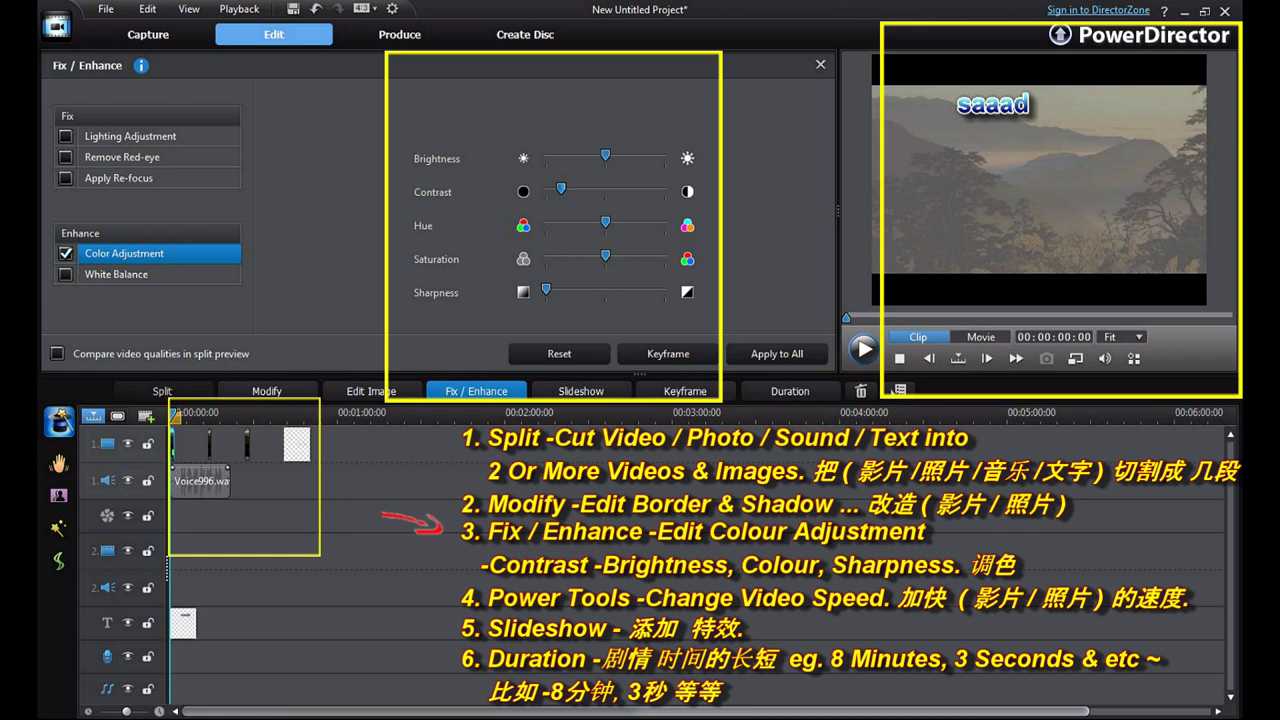
{"action": "key", "text": "Page_Up"}
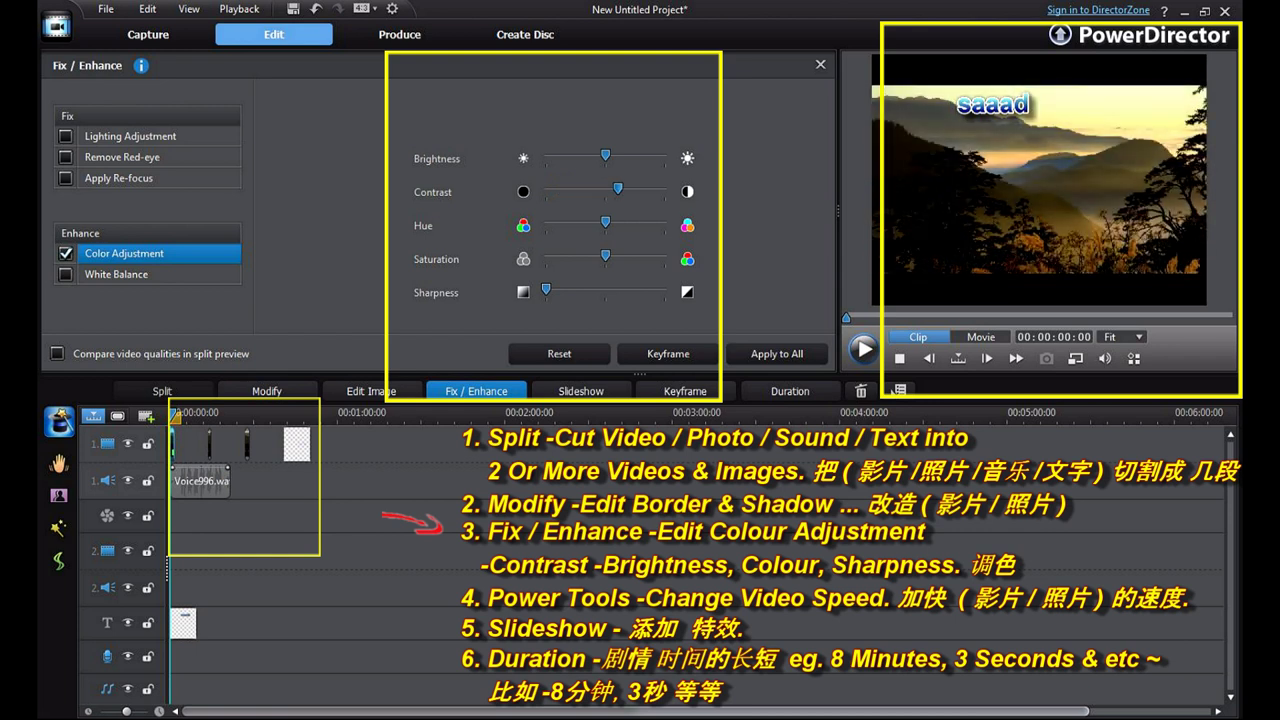
{"action": "mouse_move", "coordinate": [618, 188]}
{"action": "left_mouse_down"}
{"action": "mouse_move", "coordinate": [642, 188]}
{"action": "mouse_move", "coordinate": [614, 188]}
{"action": "left_mouse_up"}
{"action": "mouse_move", "coordinate": [546, 289]}
{"action": "left_mouse_down"}
{"action": "mouse_move", "coordinate": [665, 289]}
{"action": "mouse_move", "coordinate": [554, 290]}
{"action": "left_mouse_up"}
{"action": "left_click_drag", "start_coordinate": [605, 222], "coordinate": [559, 222]}
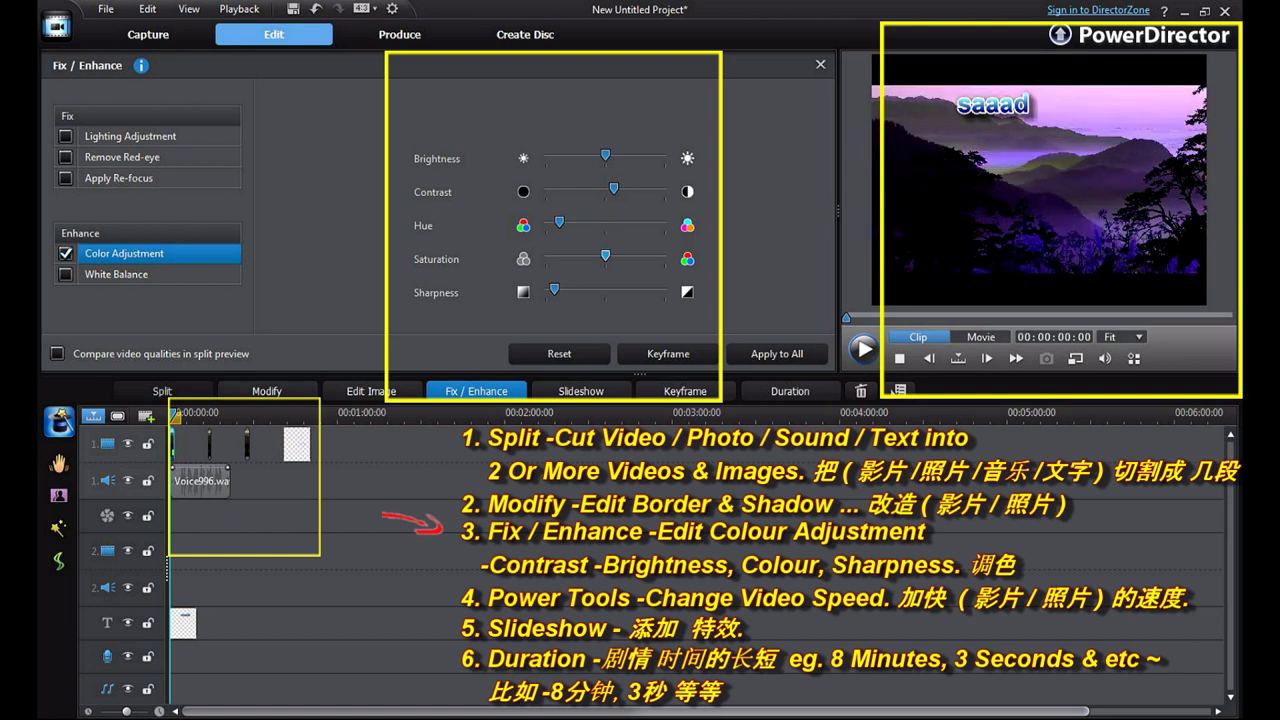
{"action": "left_click_drag", "start_coordinate": [605, 259], "coordinate": [647, 259]}
{"action": "mouse_move", "coordinate": [559, 225]}
{"action": "left_mouse_down"}
{"action": "mouse_move", "coordinate": [653, 225]}
{"action": "mouse_move", "coordinate": [645, 259]}
{"action": "mouse_move", "coordinate": [553, 259]}
{"action": "mouse_move", "coordinate": [638, 259]}
{"action": "mouse_move", "coordinate": [615, 225]}
{"action": "mouse_move", "coordinate": [572, 225]}
{"action": "left_mouse_up"}
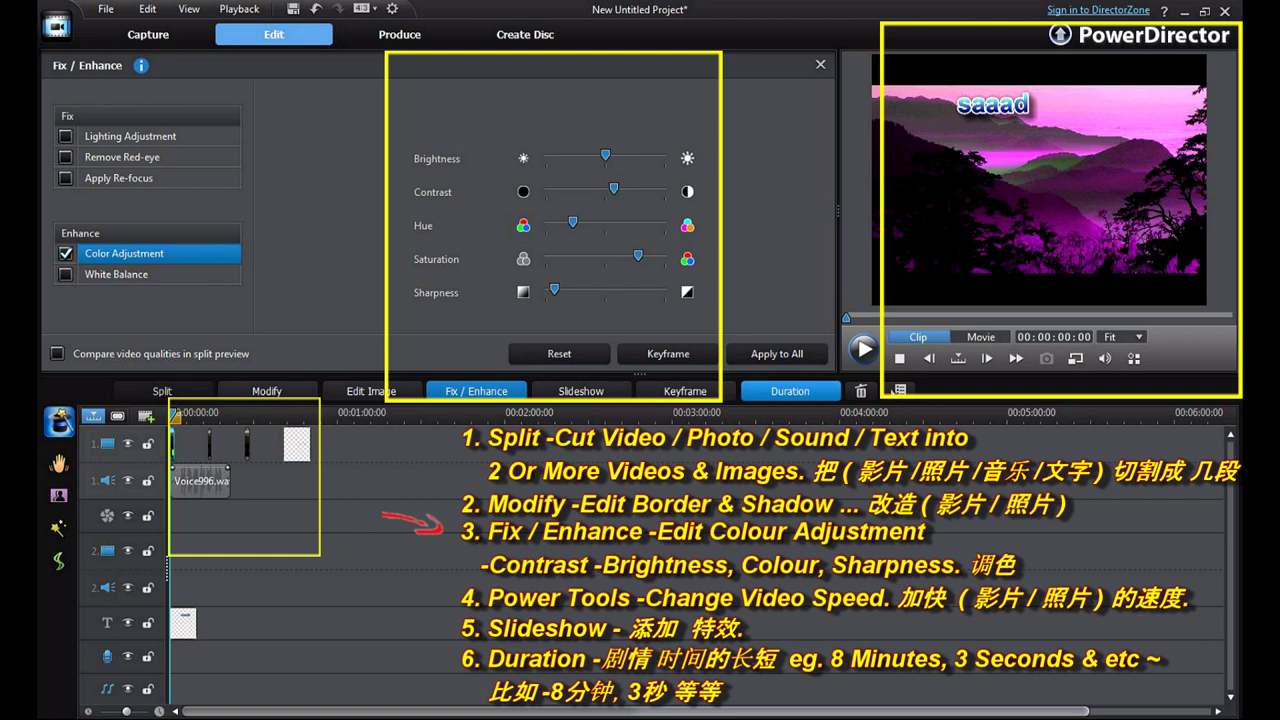
- Set the duration of the first Aerial.jpg piece on video track 1 to 8 seconds
{"action": "left_click", "coordinate": [790, 391]}
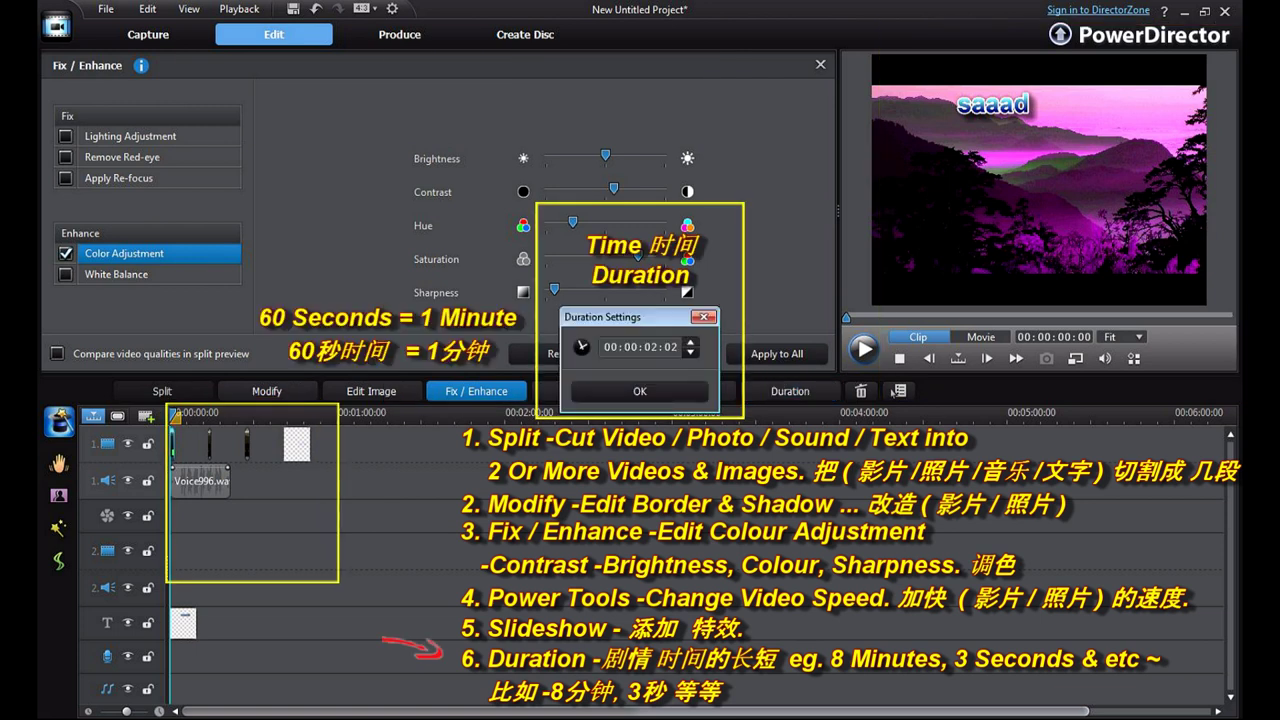
{"action": "left_click", "coordinate": [704, 317]}
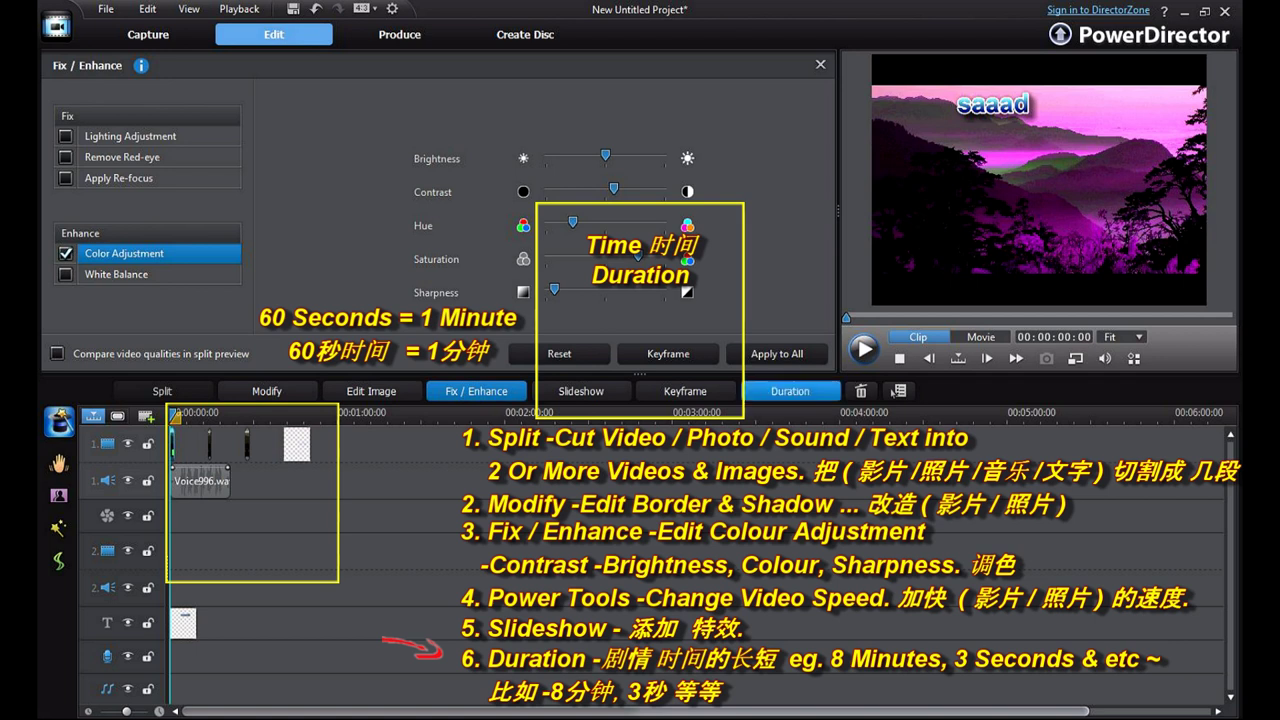
{"action": "left_click", "coordinate": [790, 391]}
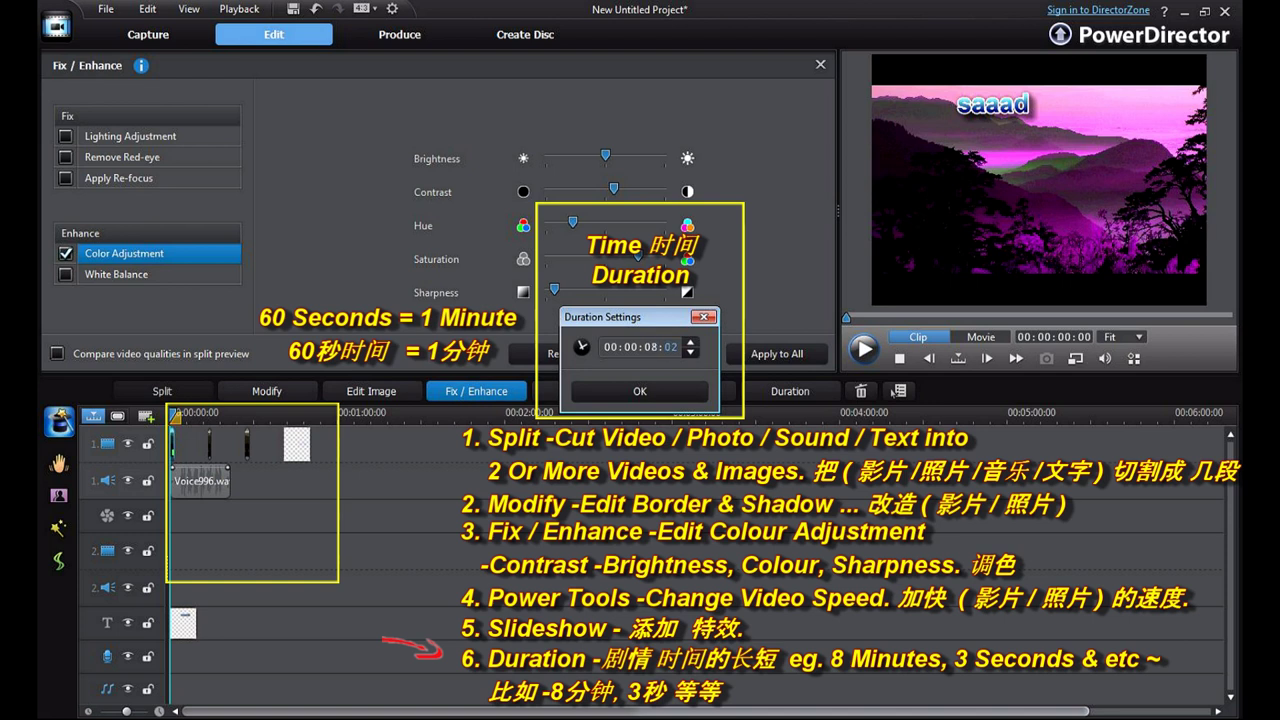
{"action": "key", "text": "Return"}
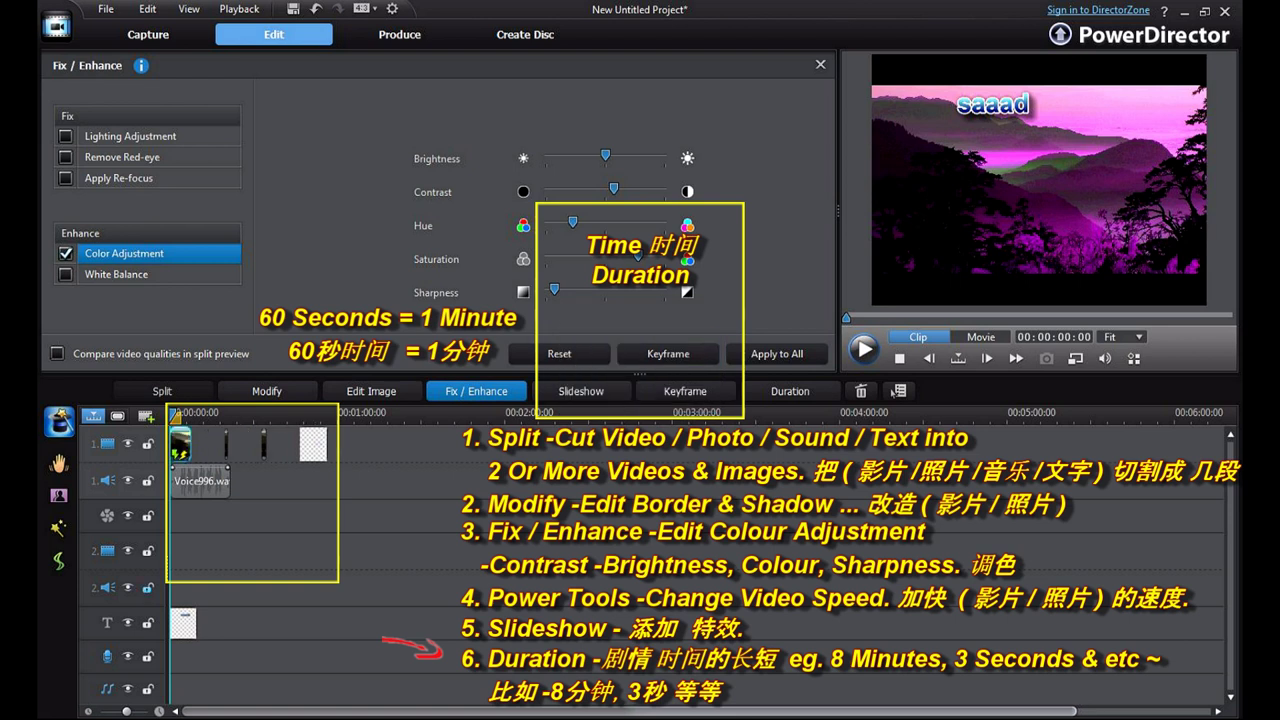
- Select the first Aerial.jpg piece, return the playhead to the timeline start, and close Fix / Enhance
{"action": "left_click", "coordinate": [182, 444]}
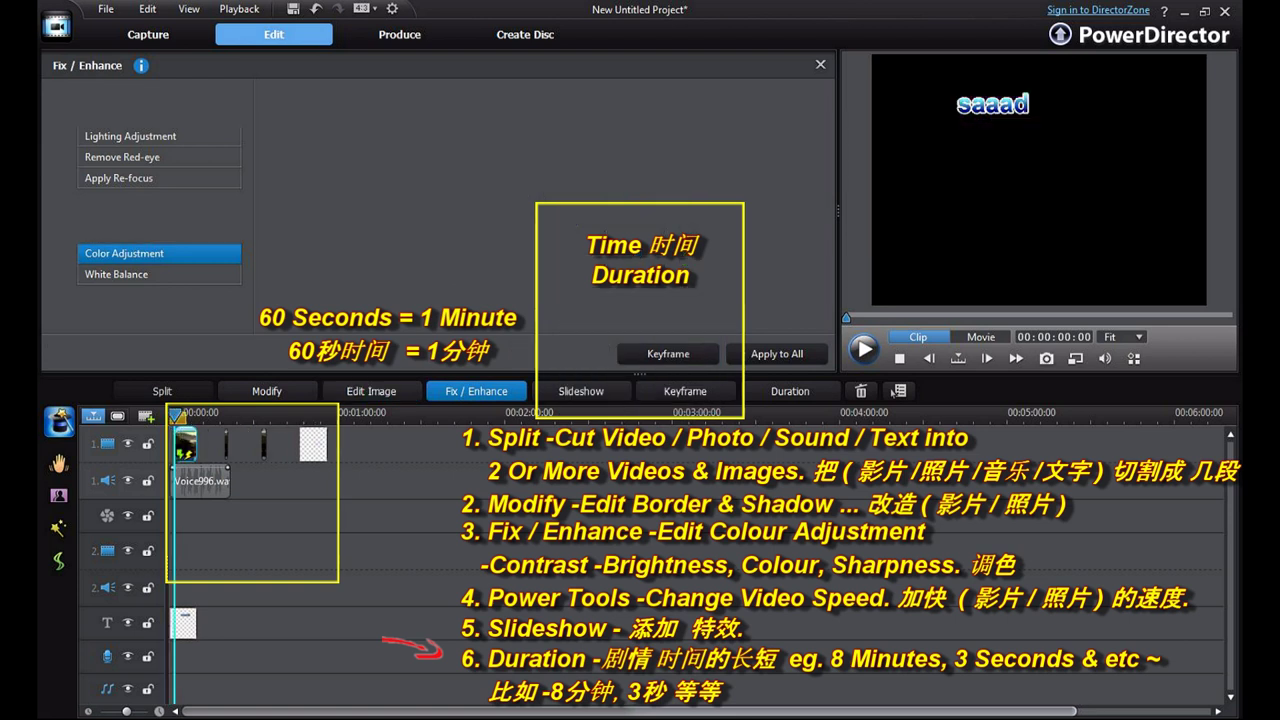
{"action": "left_click", "coordinate": [175, 414]}
{"action": "left_click", "coordinate": [820, 65]}
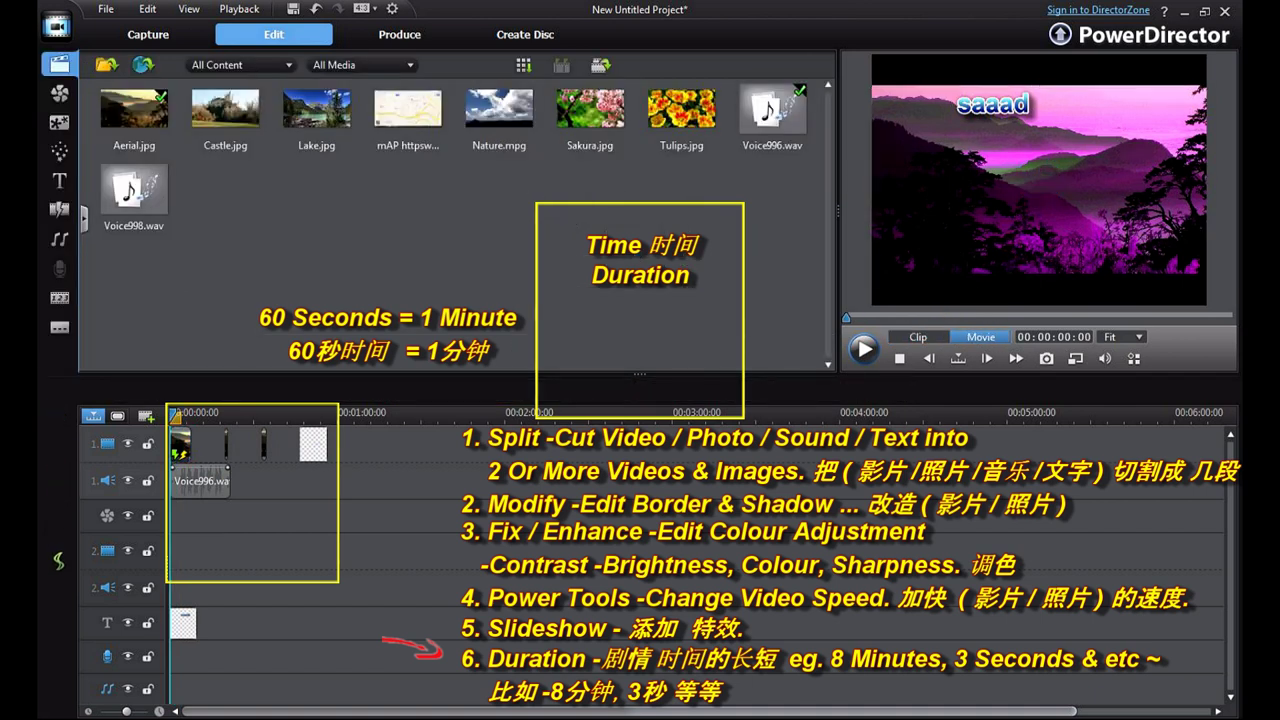
- Set the duration of the first Aerial.jpg piece to 50 seconds
{"action": "left_click", "coordinate": [790, 391]}
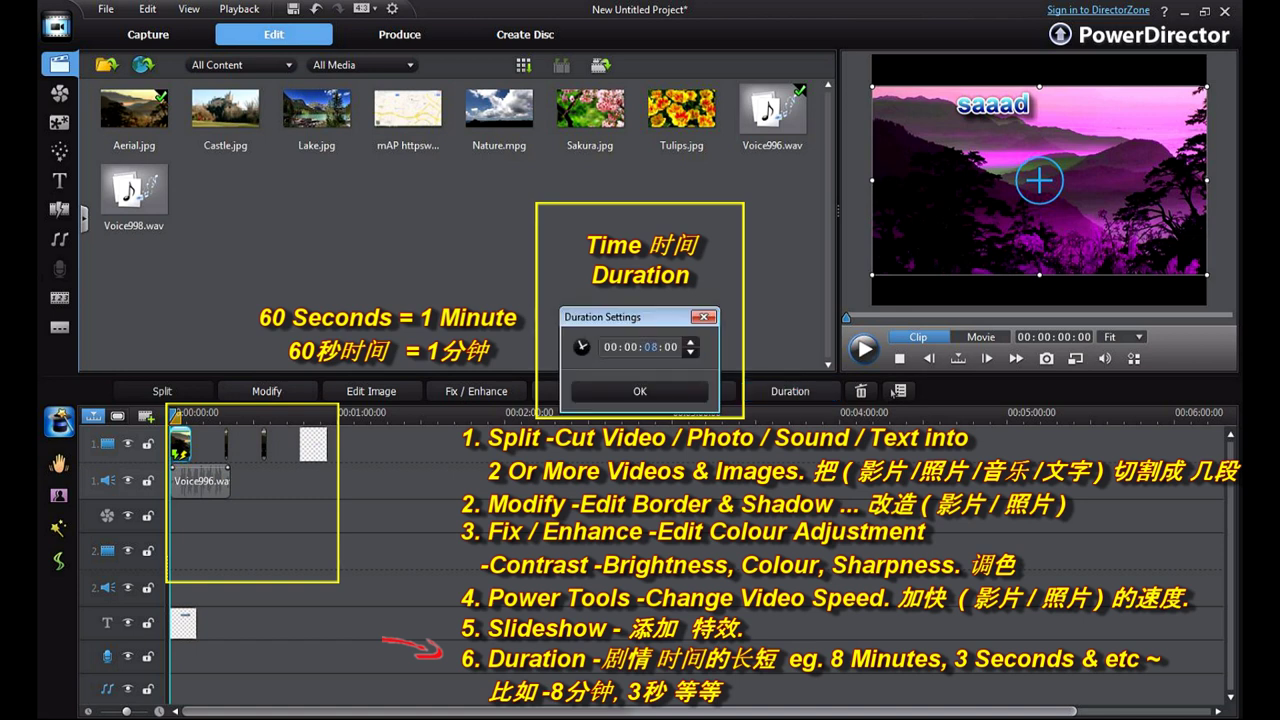
{"action": "type", "text": "50"}
{"action": "key", "text": "Return"}
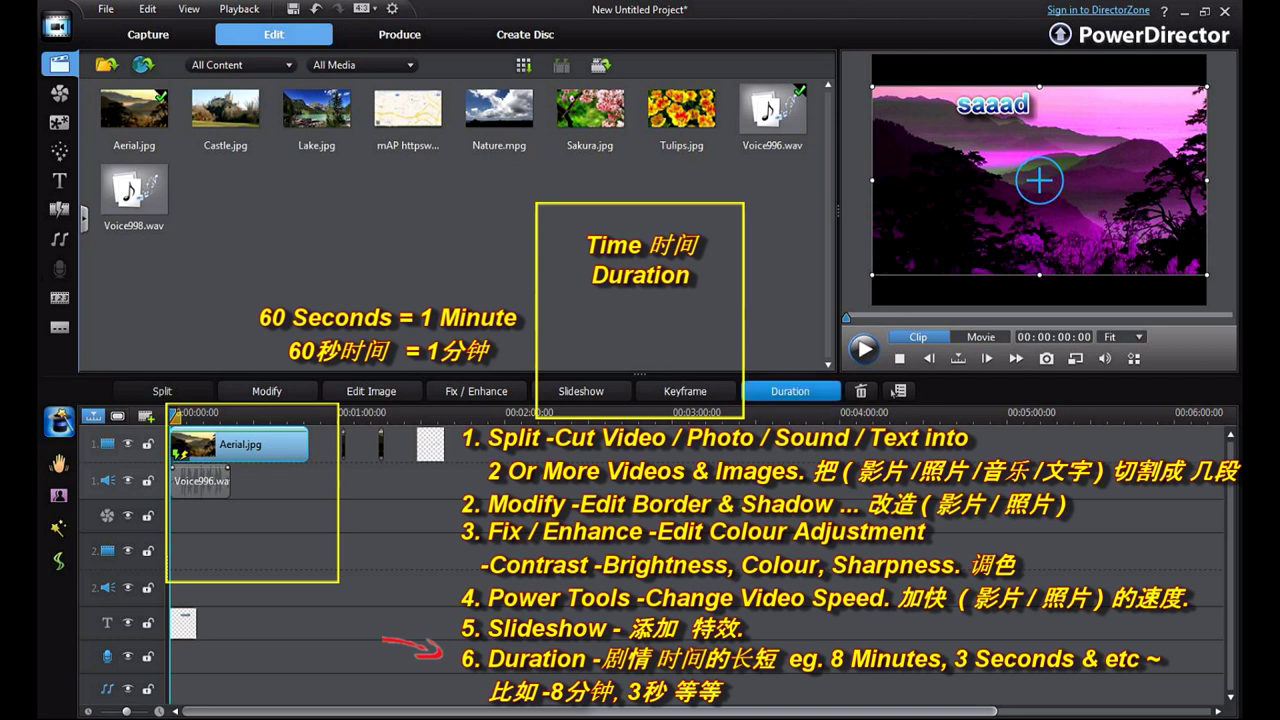
- Set the duration of the first Aerial.jpg piece to 2 minutes 59 seconds (00:02:59:00)
{"action": "left_click", "coordinate": [790, 391]}
{"action": "left_click", "coordinate": [651, 347]}
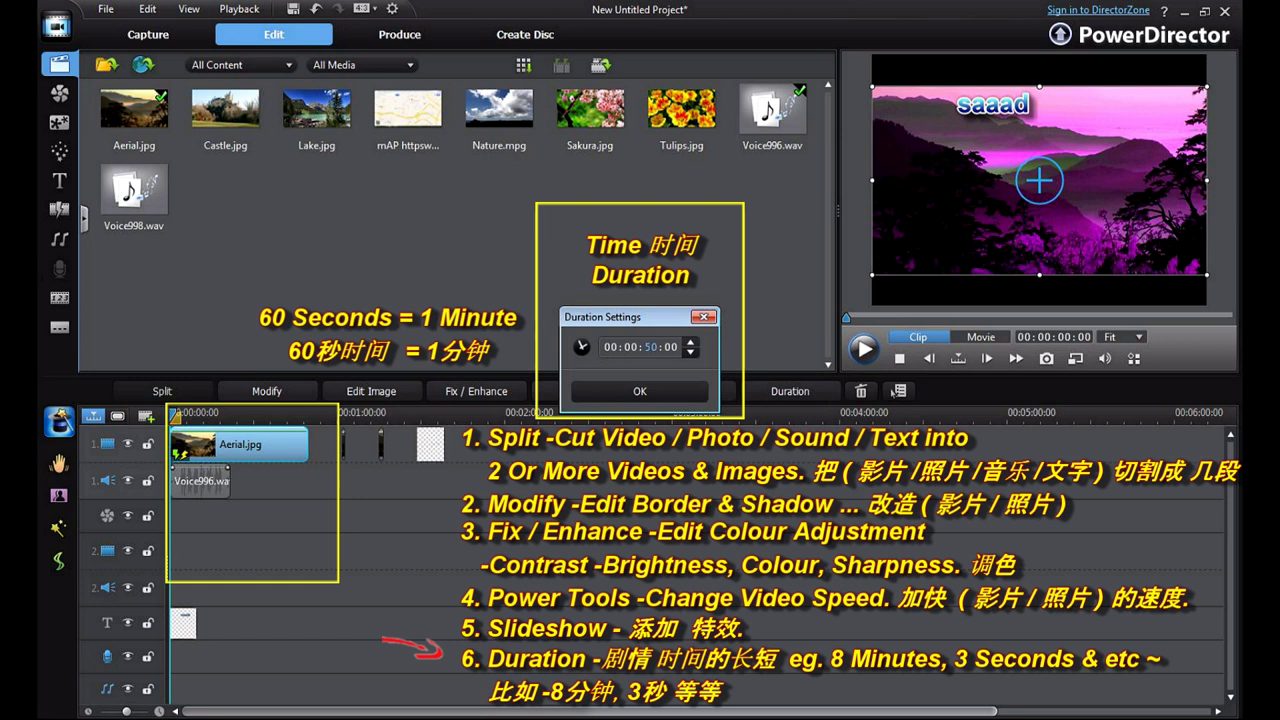
{"action": "left_click", "coordinate": [630, 347]}
{"action": "left_click", "coordinate": [631, 347]}
{"action": "left_click", "coordinate": [652, 347]}
{"action": "left_click", "coordinate": [631, 347]}
{"action": "key", "text": "Up"}
{"action": "left_click", "coordinate": [652, 347]}
{"action": "left_click", "coordinate": [652, 347]}
{"action": "type", "text": "59"}
{"action": "left_click", "coordinate": [652, 347]}
{"action": "left_click", "coordinate": [671, 347]}
{"action": "left_click", "coordinate": [652, 347]}
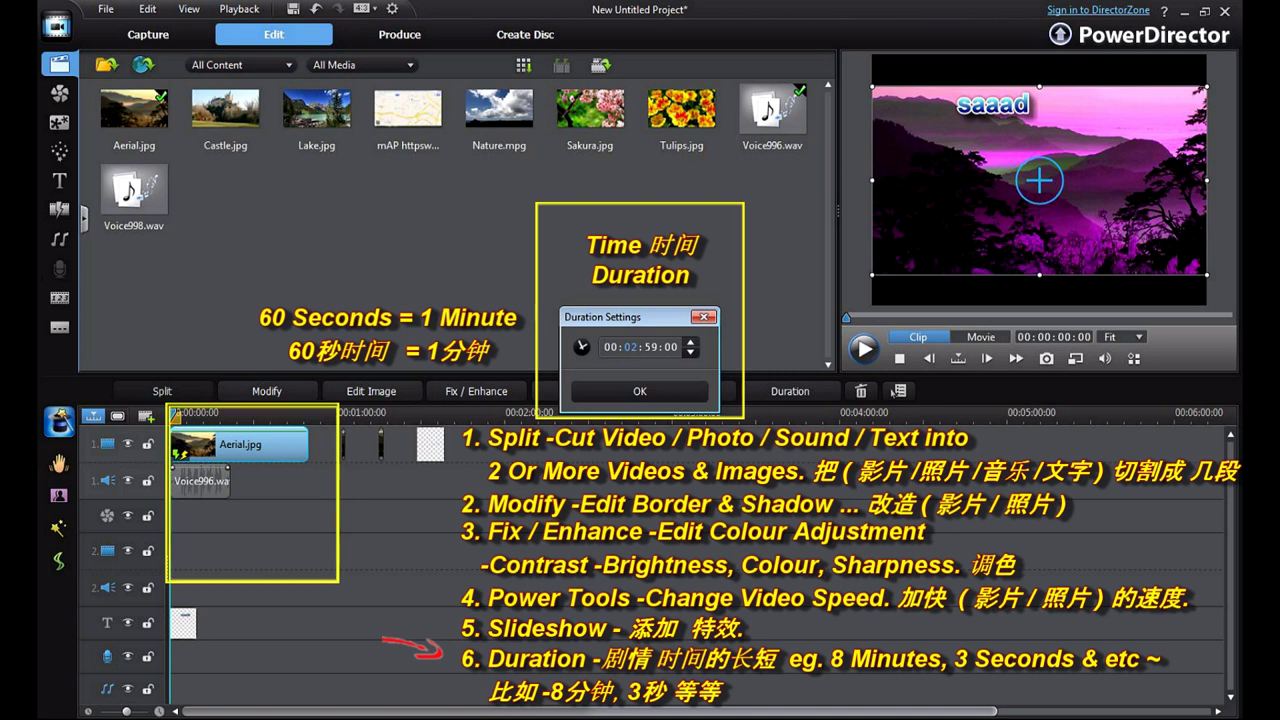
{"action": "key", "text": "Return"}
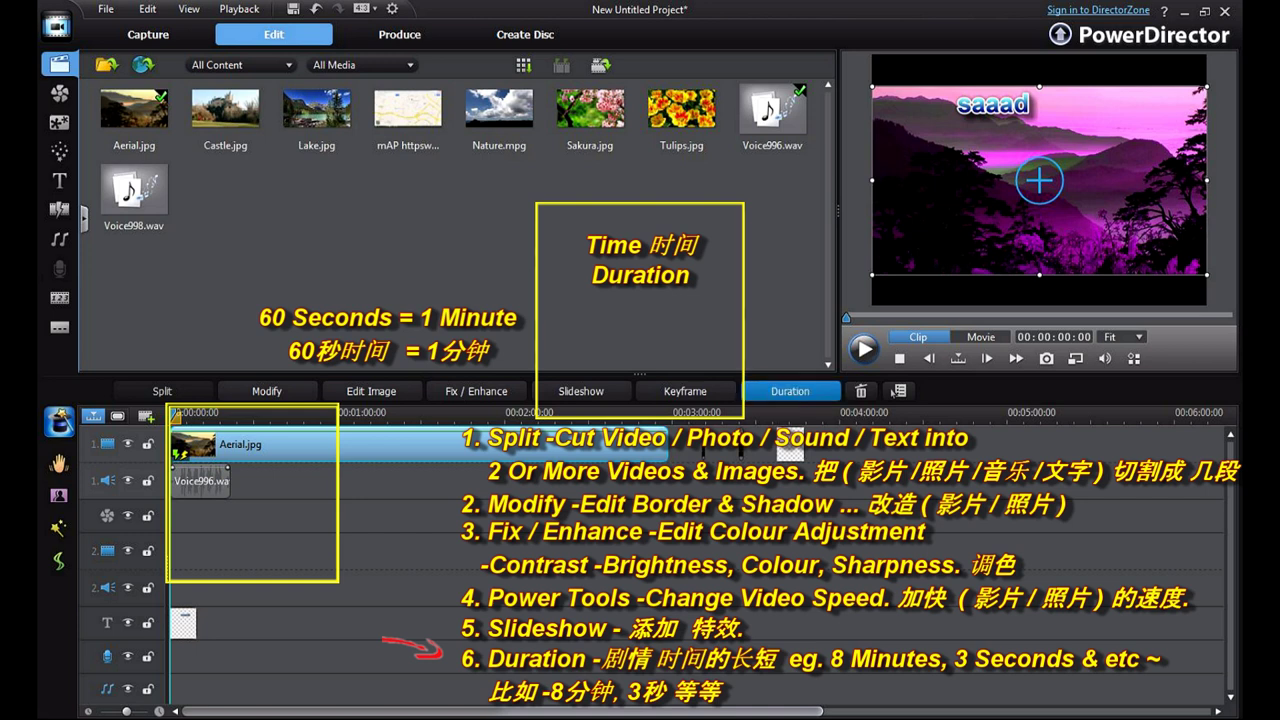
- Set the duration of the first Aerial.jpg piece to 1 minute 35 seconds (00:01:35:00)
{"action": "left_click", "coordinate": [790, 391]}
{"action": "left_click", "coordinate": [651, 347]}
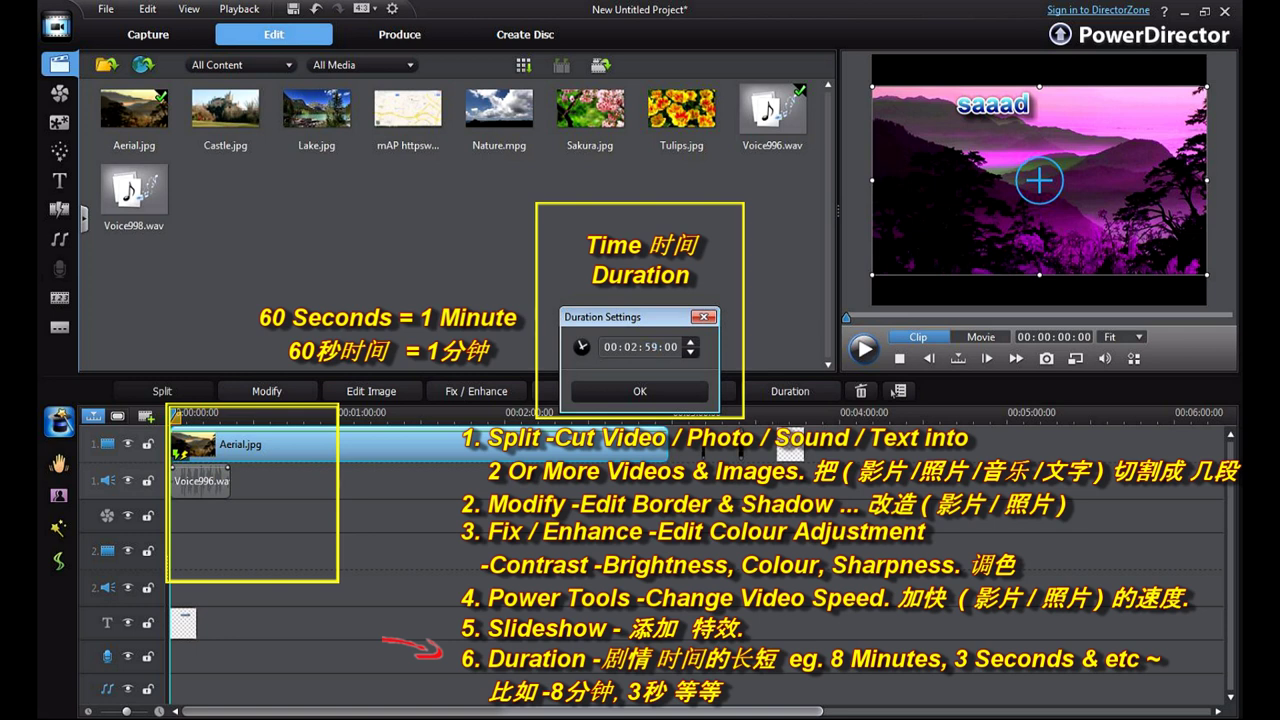
{"action": "left_click", "coordinate": [651, 347]}
{"action": "type", "text": "35"}
{"action": "key", "text": "Left"}
{"action": "key", "text": "Left"}
{"action": "type", "text": "1"}
{"action": "key", "text": "Return"}
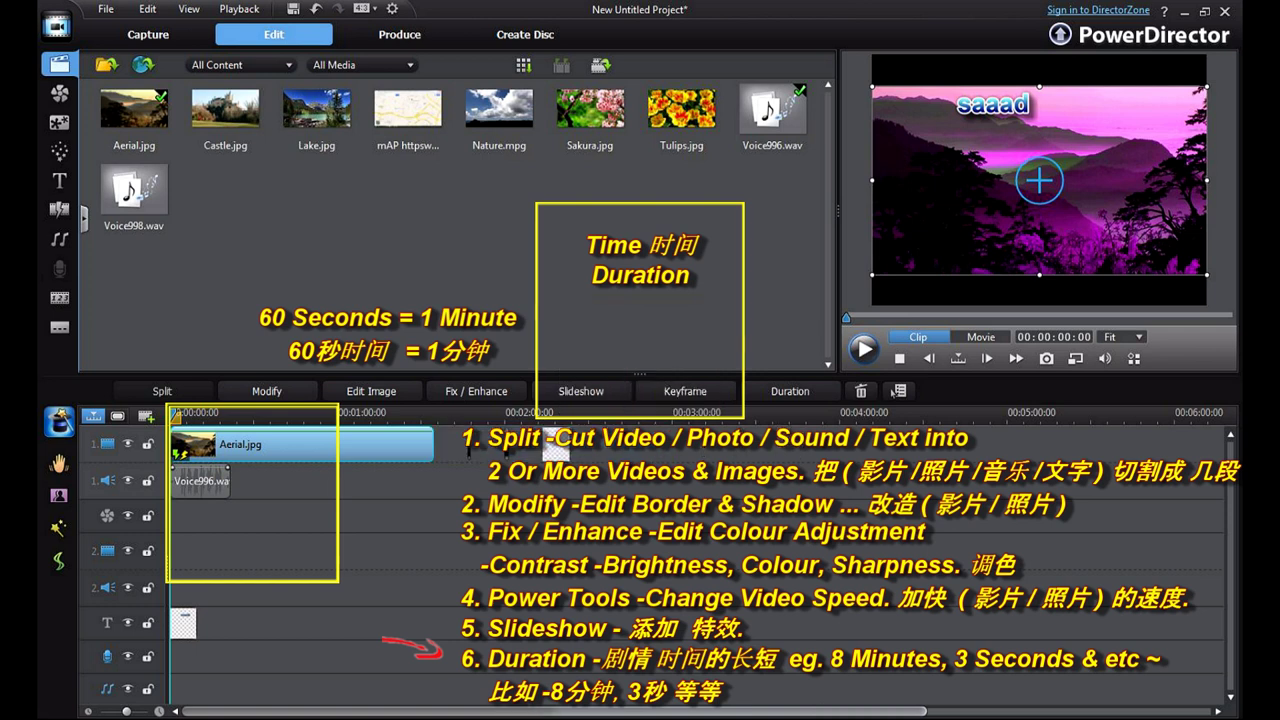
- Check the duration setting of the extended Aerial.jpg piece on video track 1 without changing it
{"action": "left_click", "coordinate": [197, 413]}
{"action": "left_click", "coordinate": [171, 413]}
{"action": "left_click", "coordinate": [300, 445]}
{"action": "left_click", "coordinate": [790, 391]}
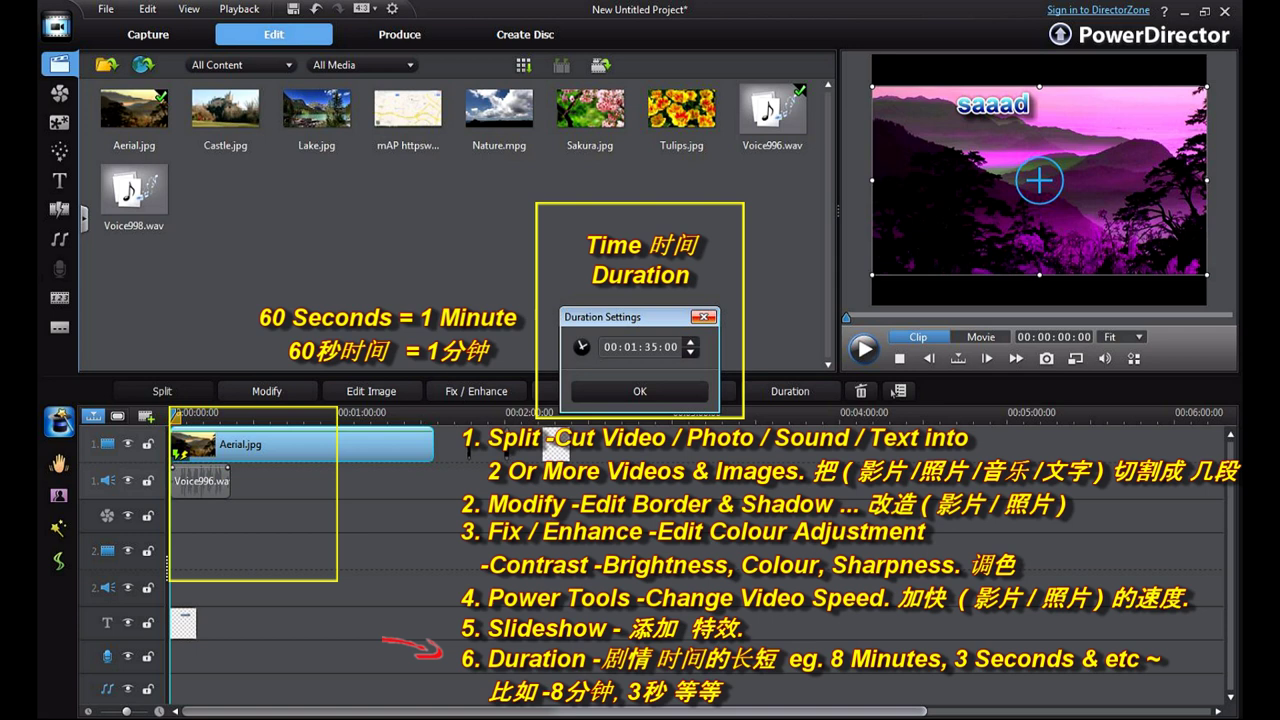
{"action": "key", "text": "Return"}
- Scrub through the extended Aerial.jpg piece up to about 1 minute 21 seconds and return the playhead to the start
{"action": "left_click_drag", "start_coordinate": [171, 414], "coordinate": [241, 414]}
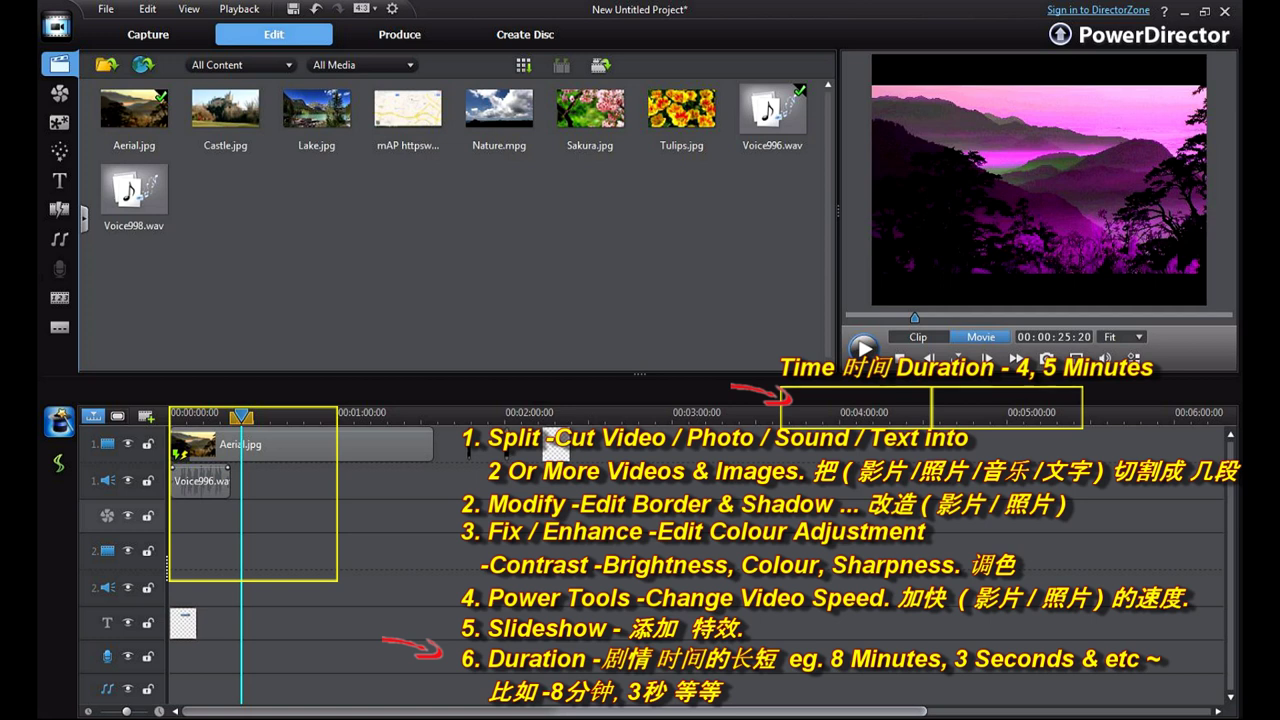
{"action": "left_click", "coordinate": [375, 414]}
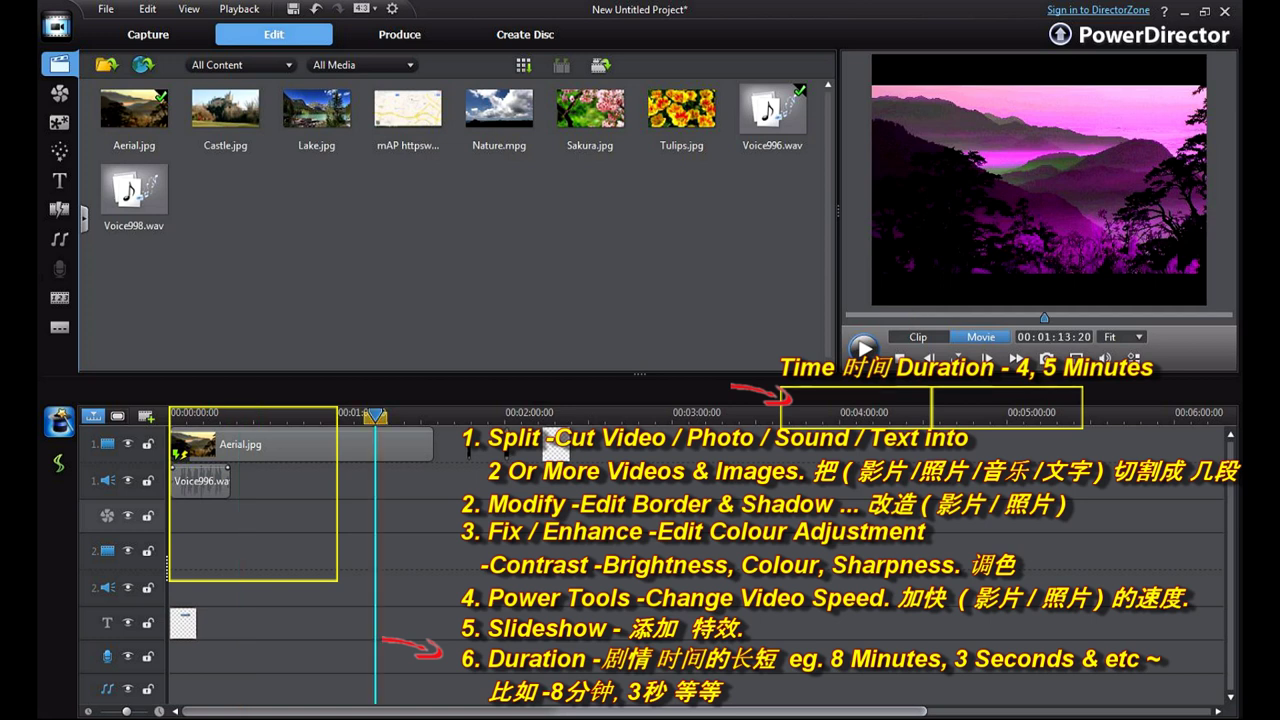
{"action": "left_click_drag", "start_coordinate": [375, 415], "coordinate": [395, 415]}
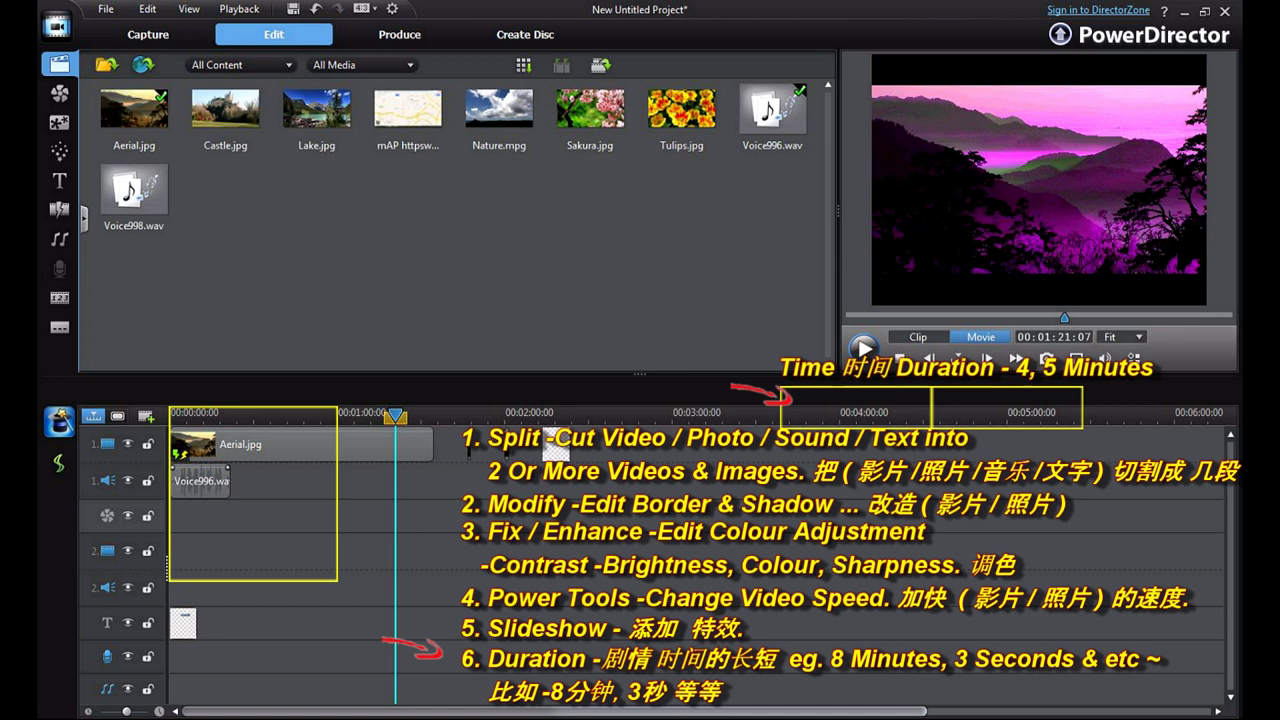
{"action": "left_click_drag", "start_coordinate": [395, 416], "coordinate": [170, 416]}
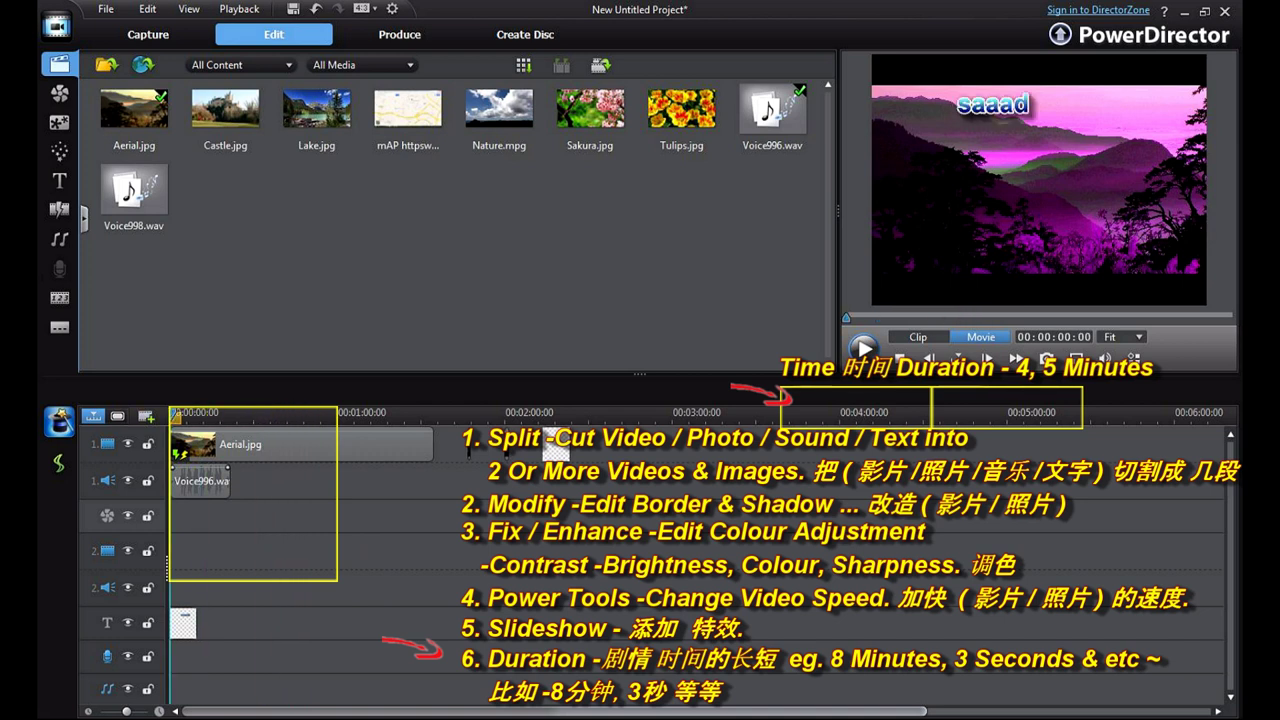
- Play the Voice996.wav clip from the start and pause it at 00:00:04:05
{"action": "left_click", "coordinate": [200, 482]}
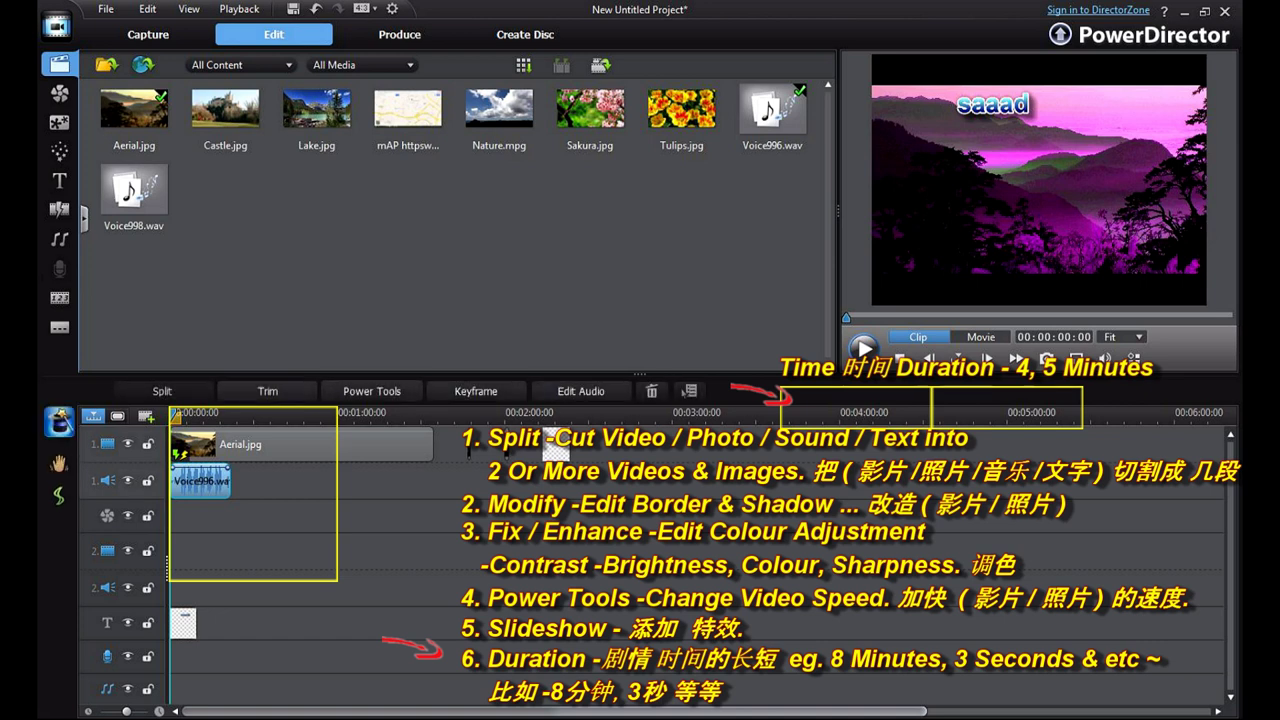
{"action": "key", "text": "space"}
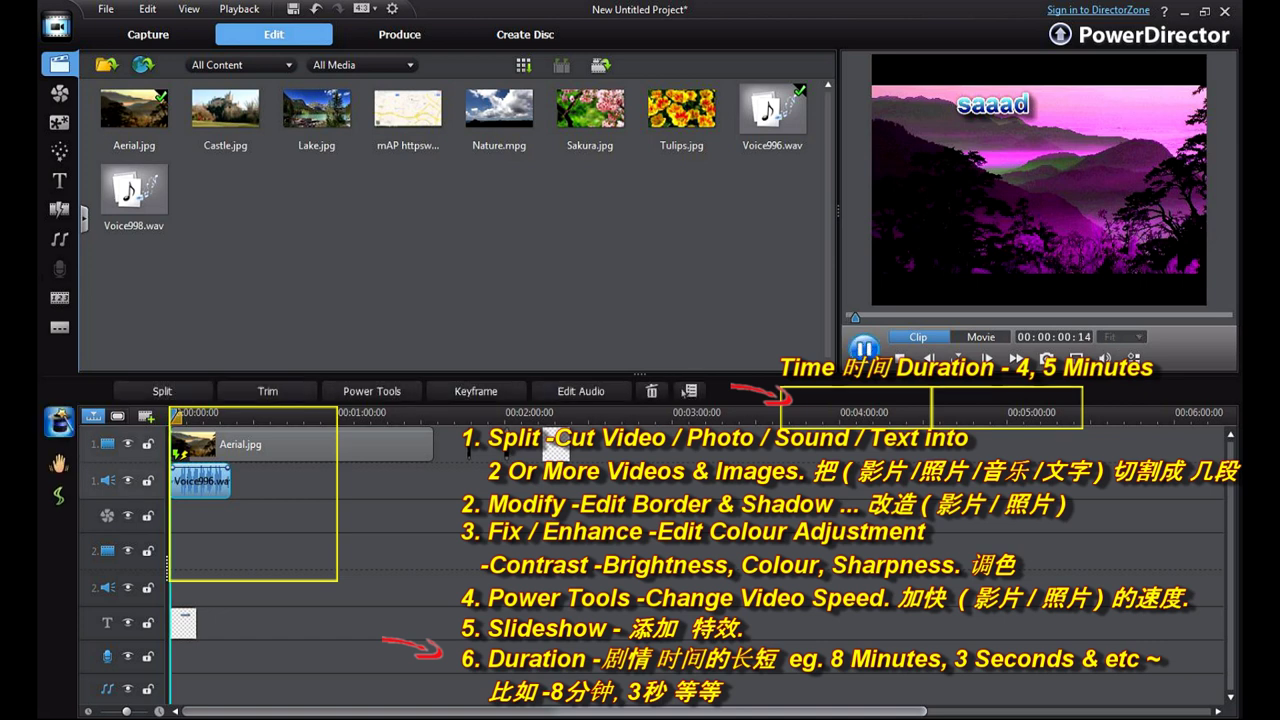
{"action": "key", "text": "space"}
{"action": "key", "text": "space"}
{"action": "key", "text": "space"}
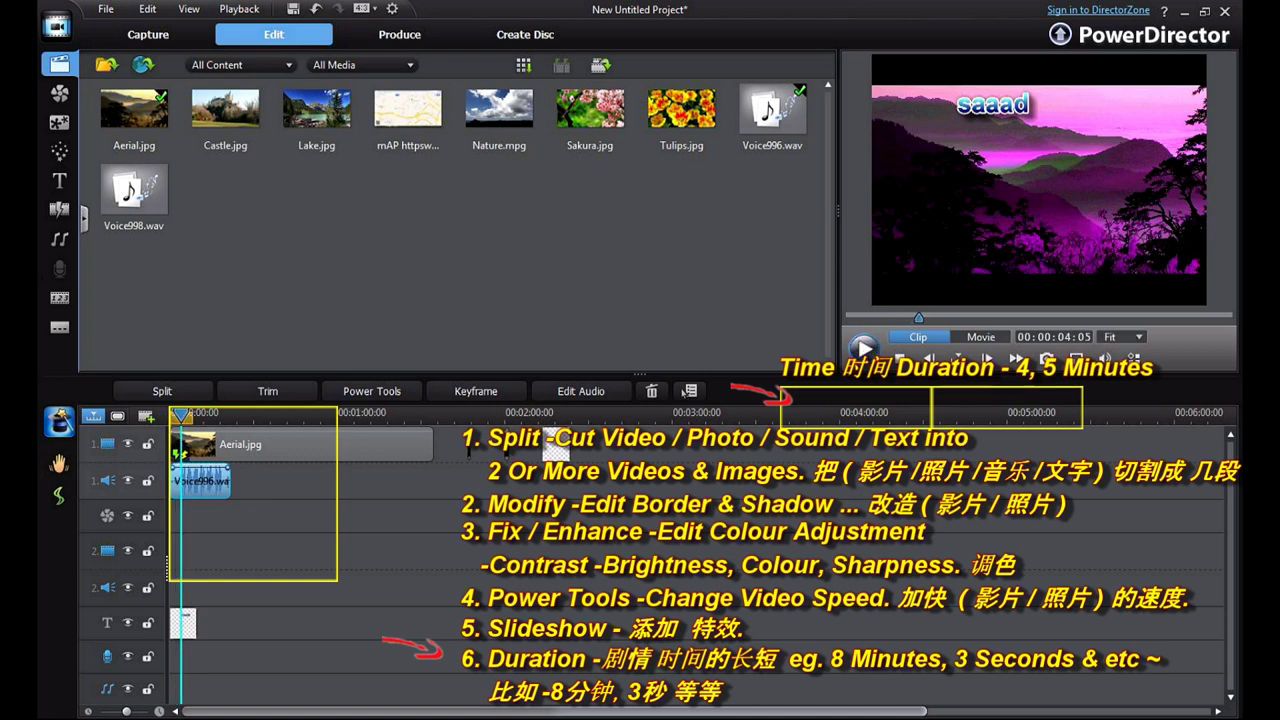
- Split the Voice996.wav clip, the title, and the long Aerial.jpg piece at the playhead
{"action": "left_click", "coordinate": [320, 516]}
{"action": "left_click", "coordinate": [202, 481]}
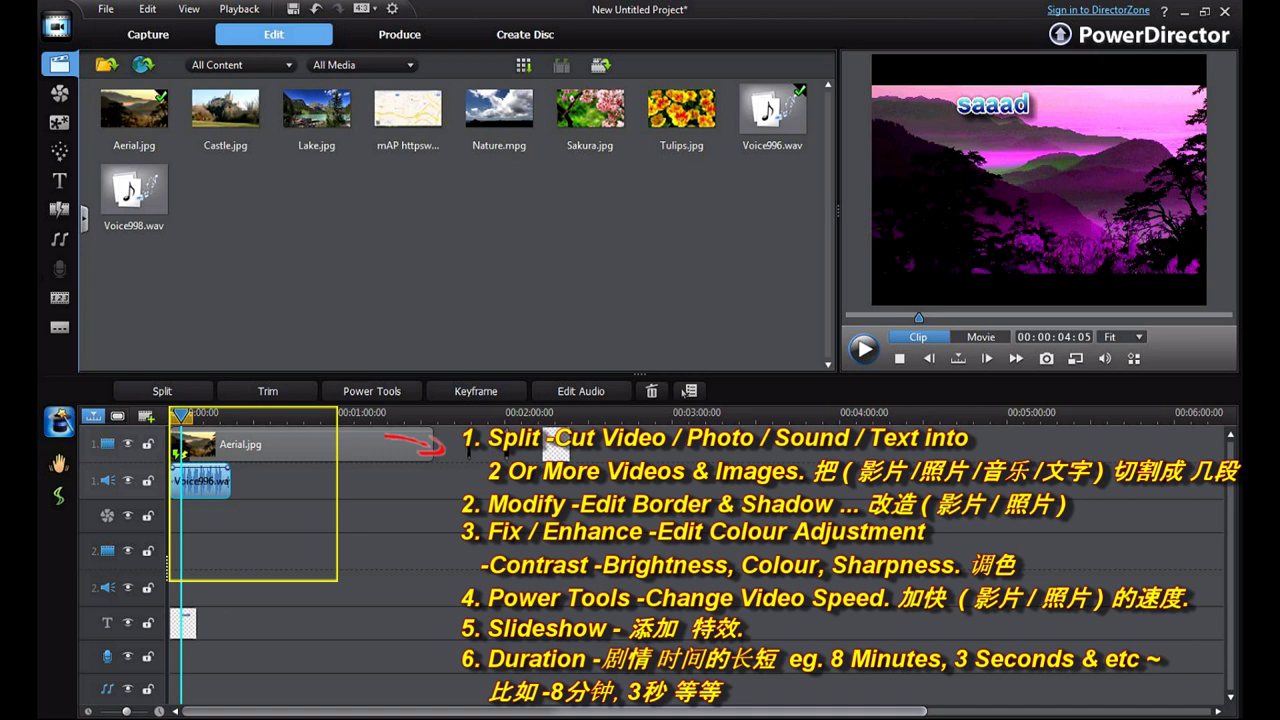
{"action": "left_click", "coordinate": [183, 624]}
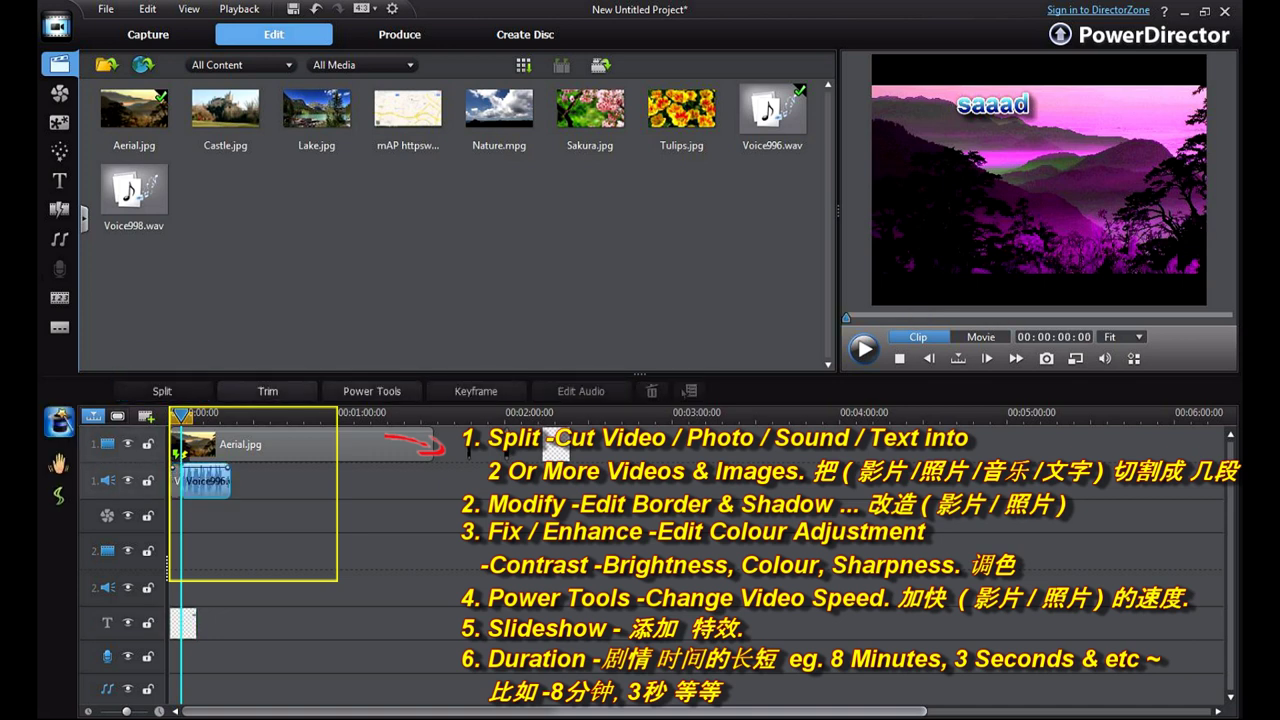
{"action": "left_click", "coordinate": [162, 391]}
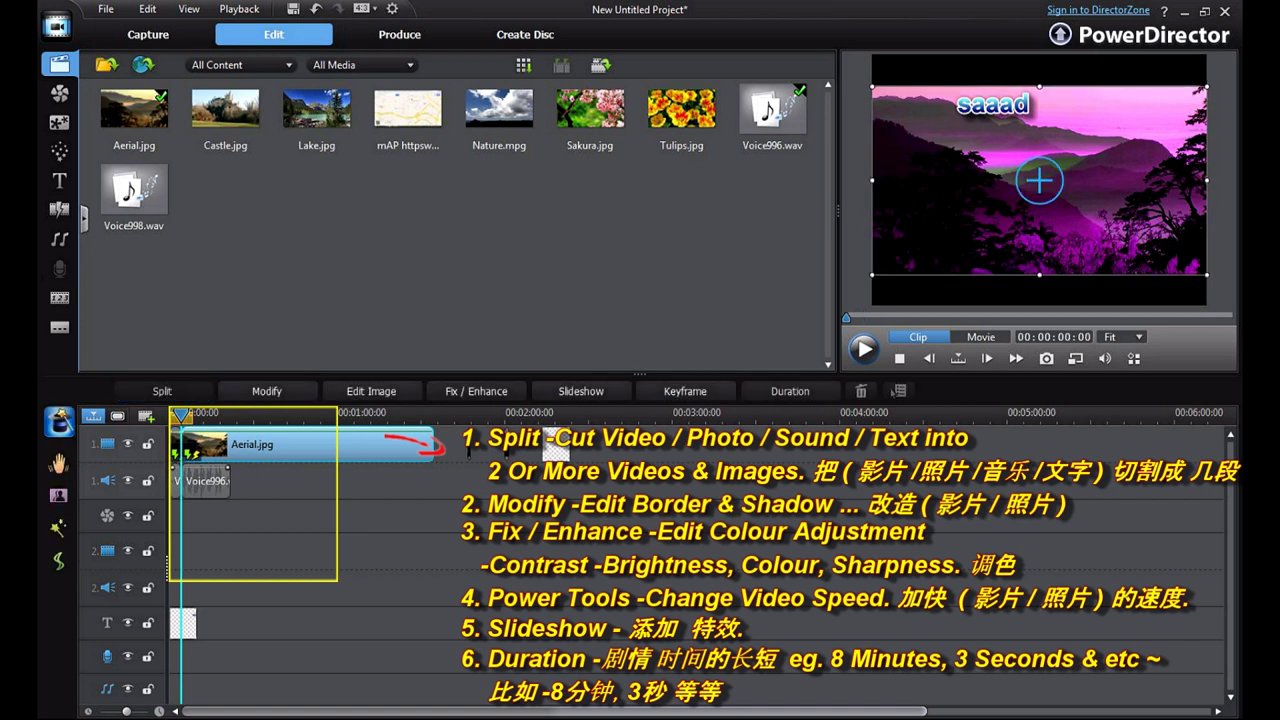
- Move the second pieces of Aerial.jpg, Voice996.wav and the title together to a later time, leaving a gap after the first pieces
{"action": "left_click", "coordinate": [290, 525]}
{"action": "left_click", "coordinate": [300, 445]}
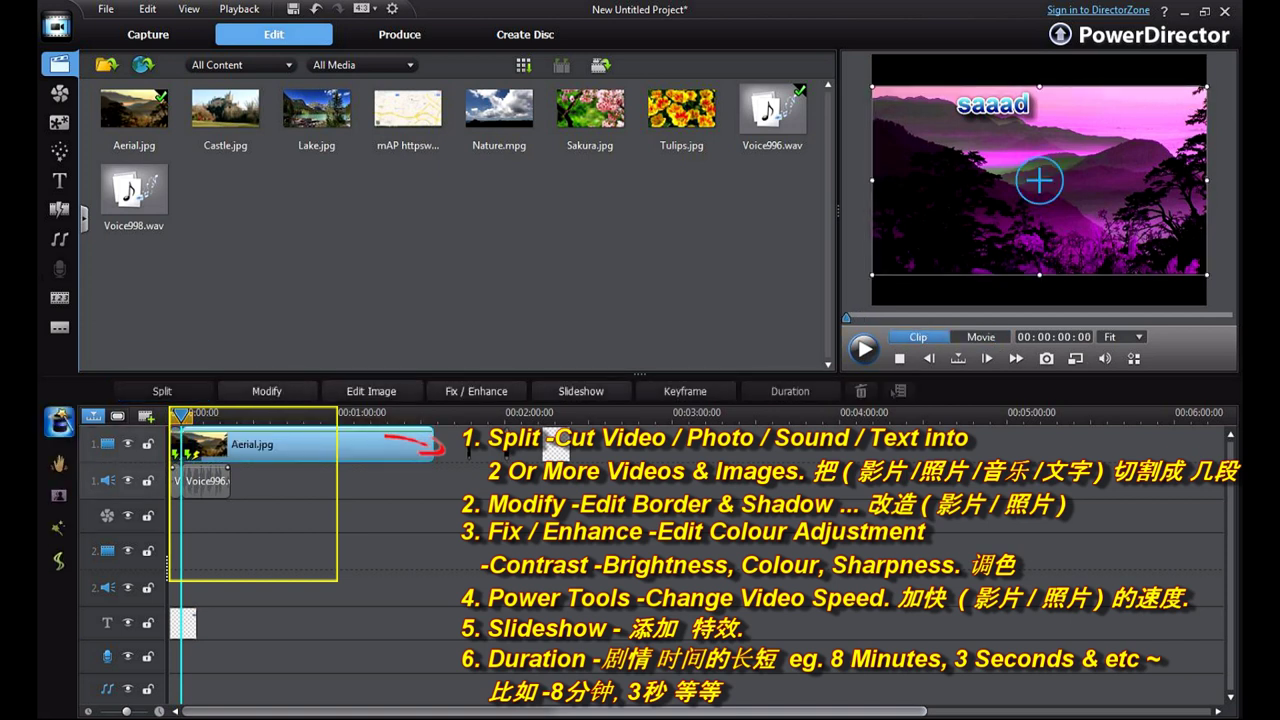
{"action": "left_click", "coordinate": [191, 622], "text": "ctrl"}
{"action": "left_click_drag", "start_coordinate": [191, 622], "coordinate": [225, 622]}
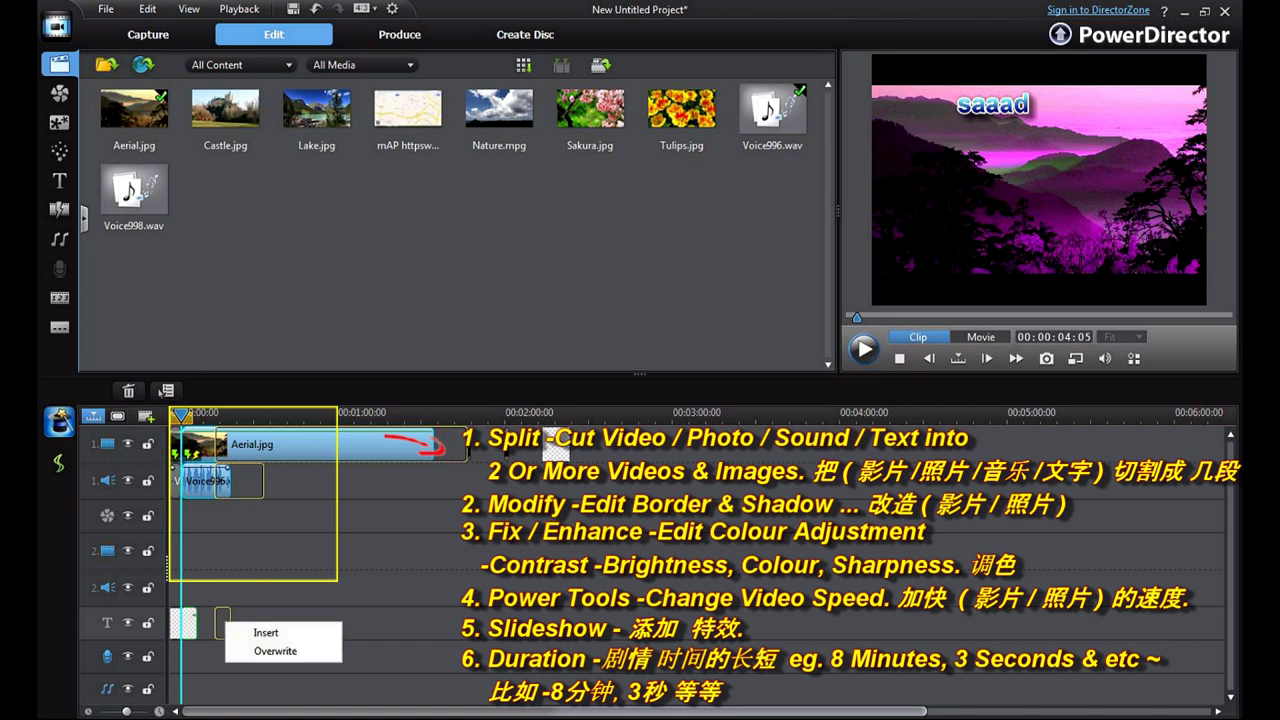
{"action": "key", "text": "Escape"}
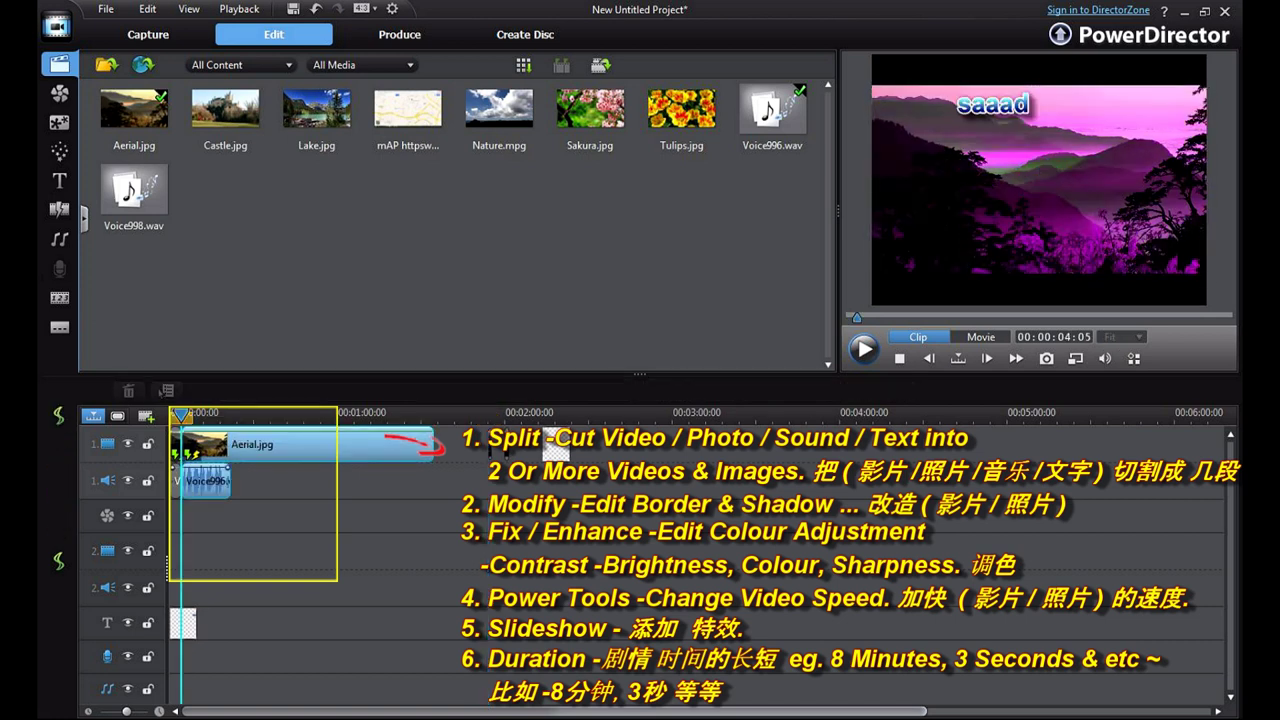
{"action": "left_click", "coordinate": [190, 622], "text": "ctrl"}
{"action": "mouse_move", "coordinate": [190, 622]}
{"action": "left_mouse_down"}
{"action": "mouse_move", "coordinate": [223, 622]}
{"action": "mouse_move", "coordinate": [209, 623]}
{"action": "left_mouse_up"}
{"action": "left_click", "coordinate": [215, 445]}
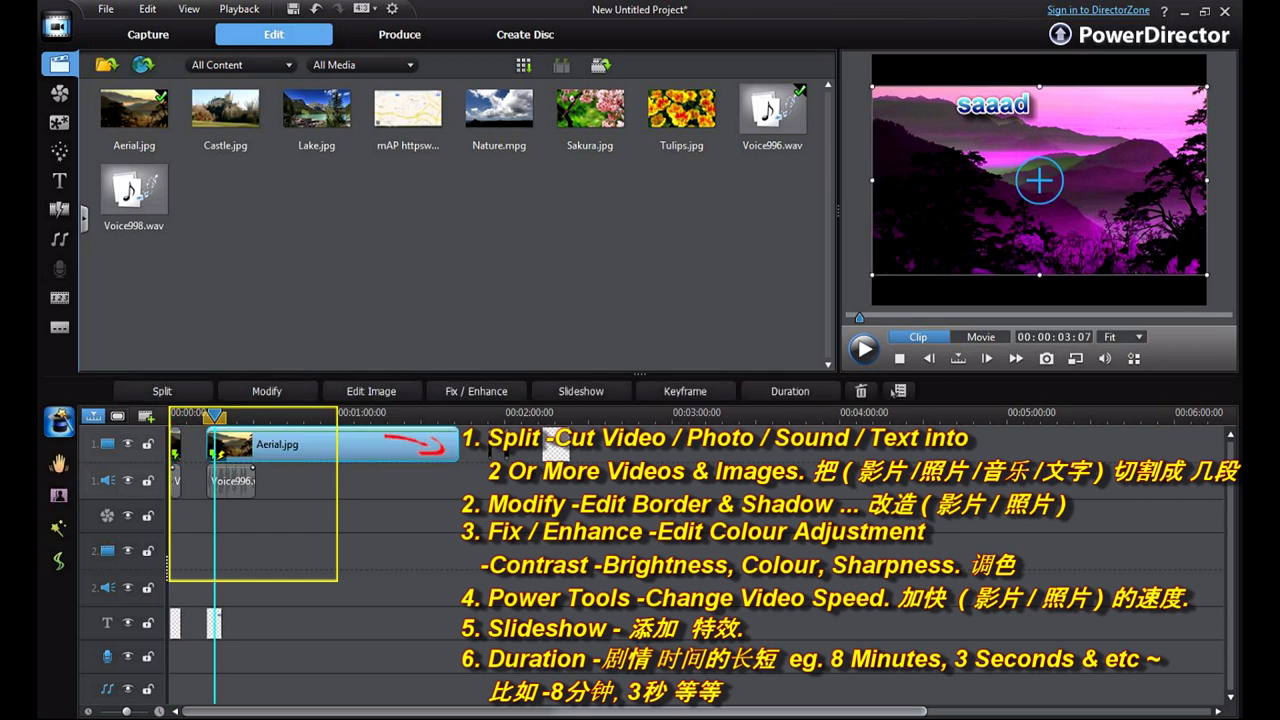
{"action": "left_click", "coordinate": [176, 445]}
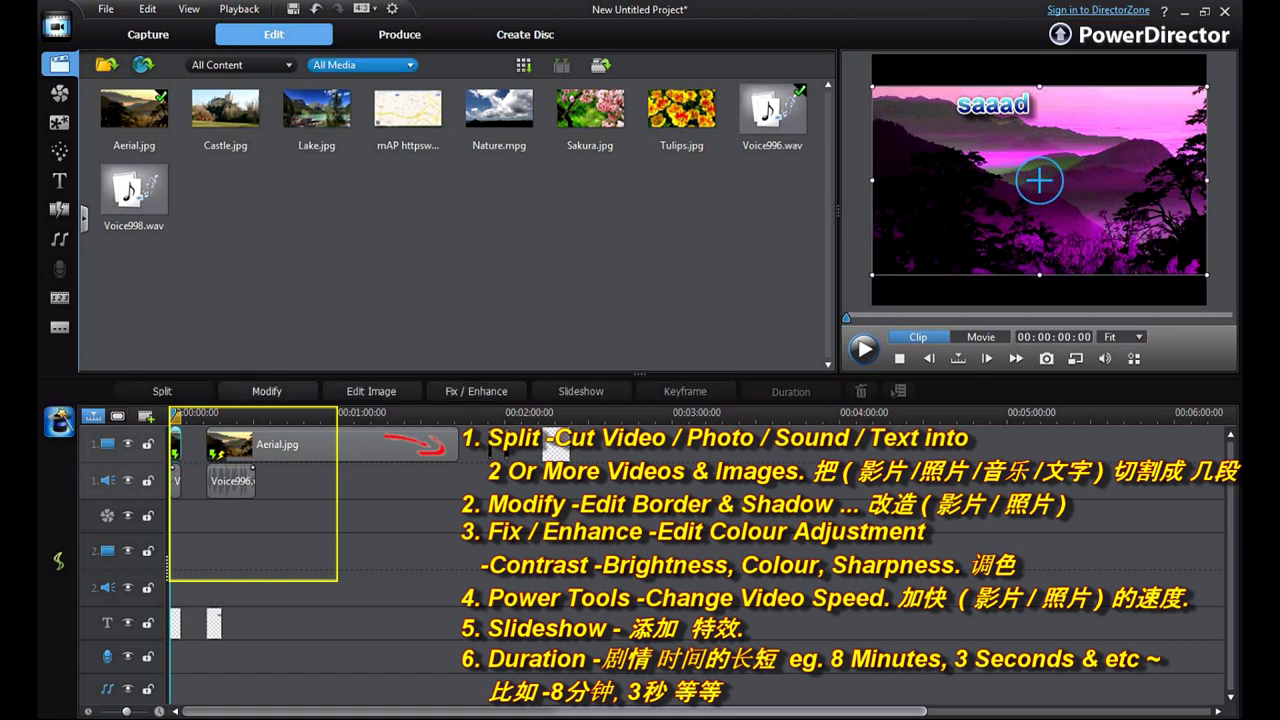
- Switch the project's aspect ratio to 16:9 and back to 4:3
{"action": "key", "text": "ctrl+z"}
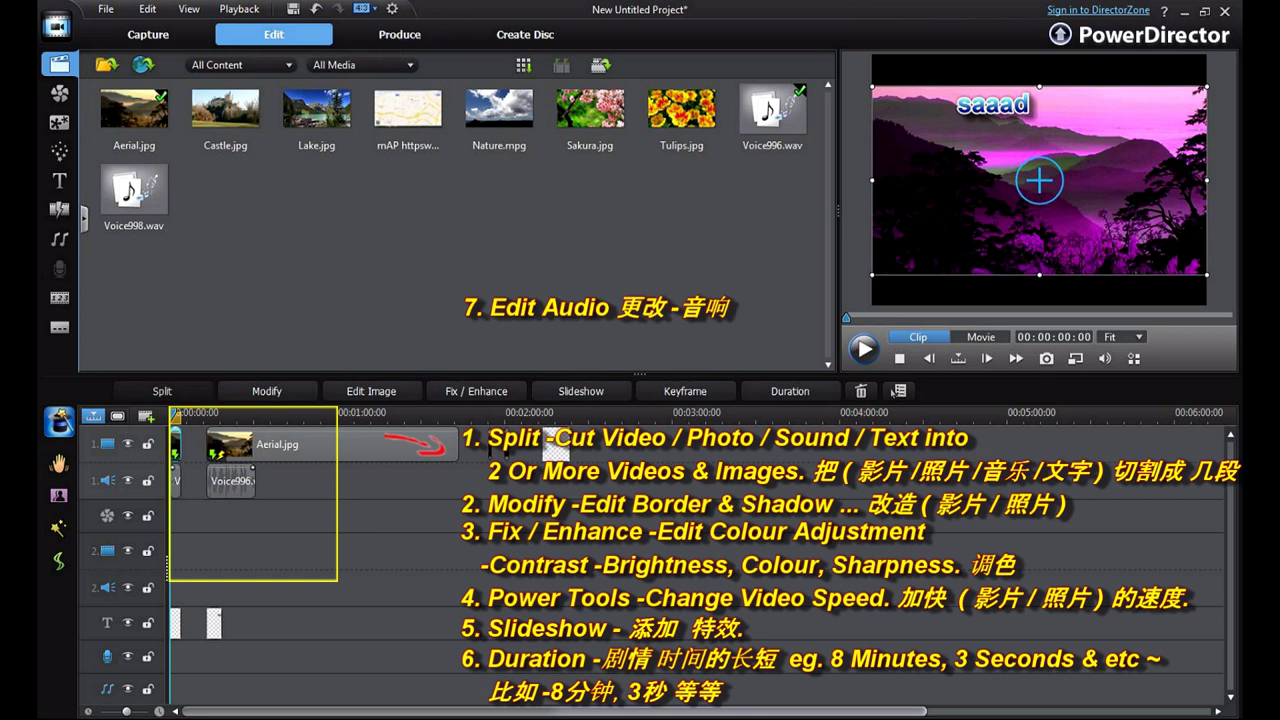
{"action": "left_click", "coordinate": [363, 8]}
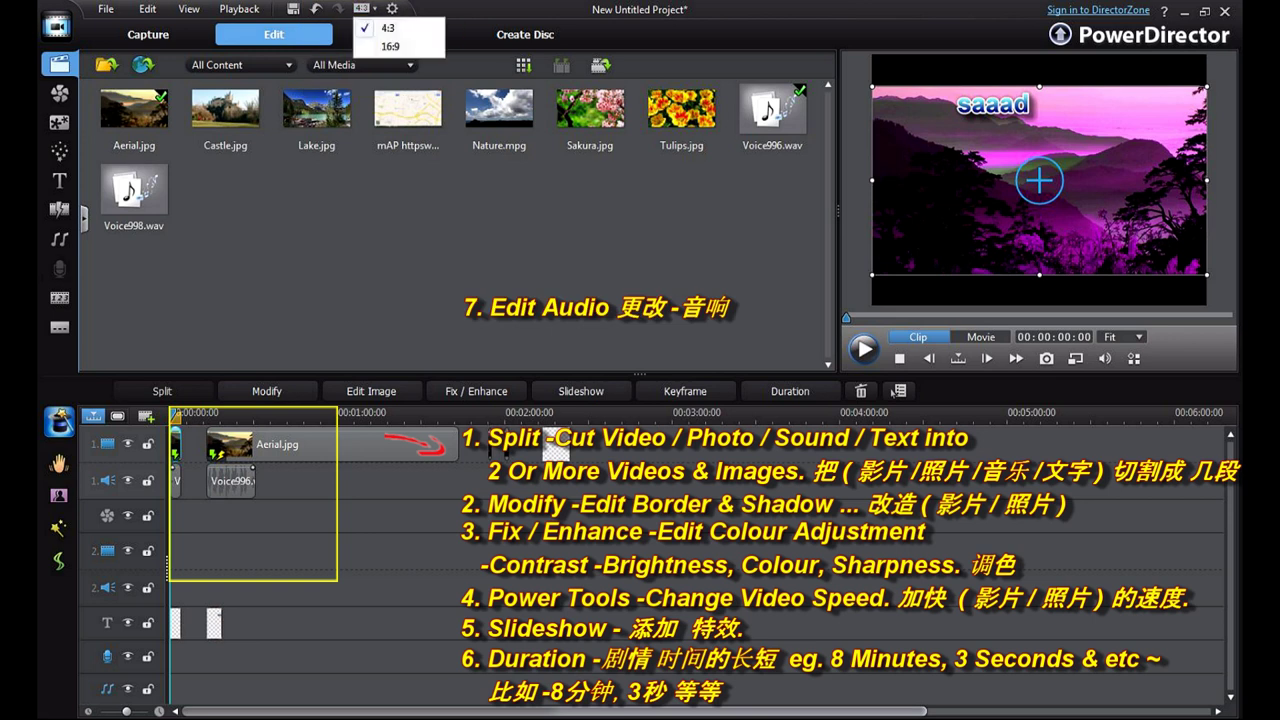
{"action": "left_click", "coordinate": [389, 46]}
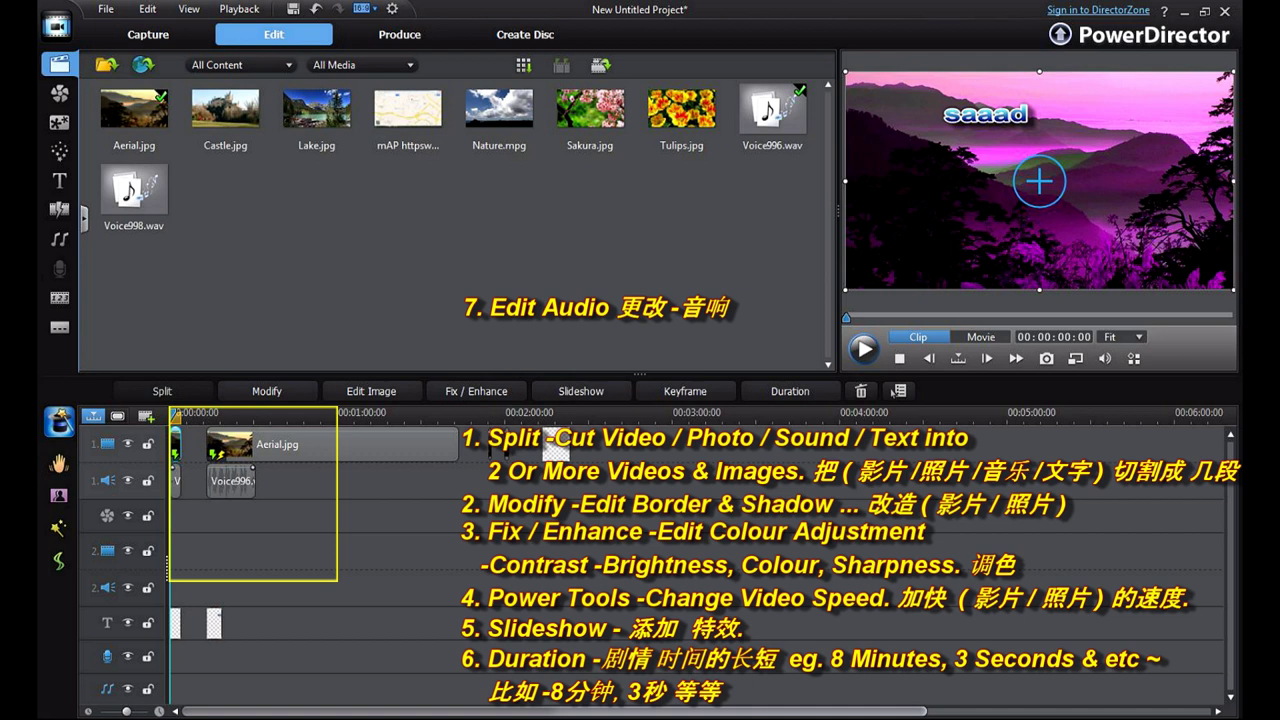
{"action": "left_click", "coordinate": [364, 9]}
{"action": "left_click", "coordinate": [391, 28]}
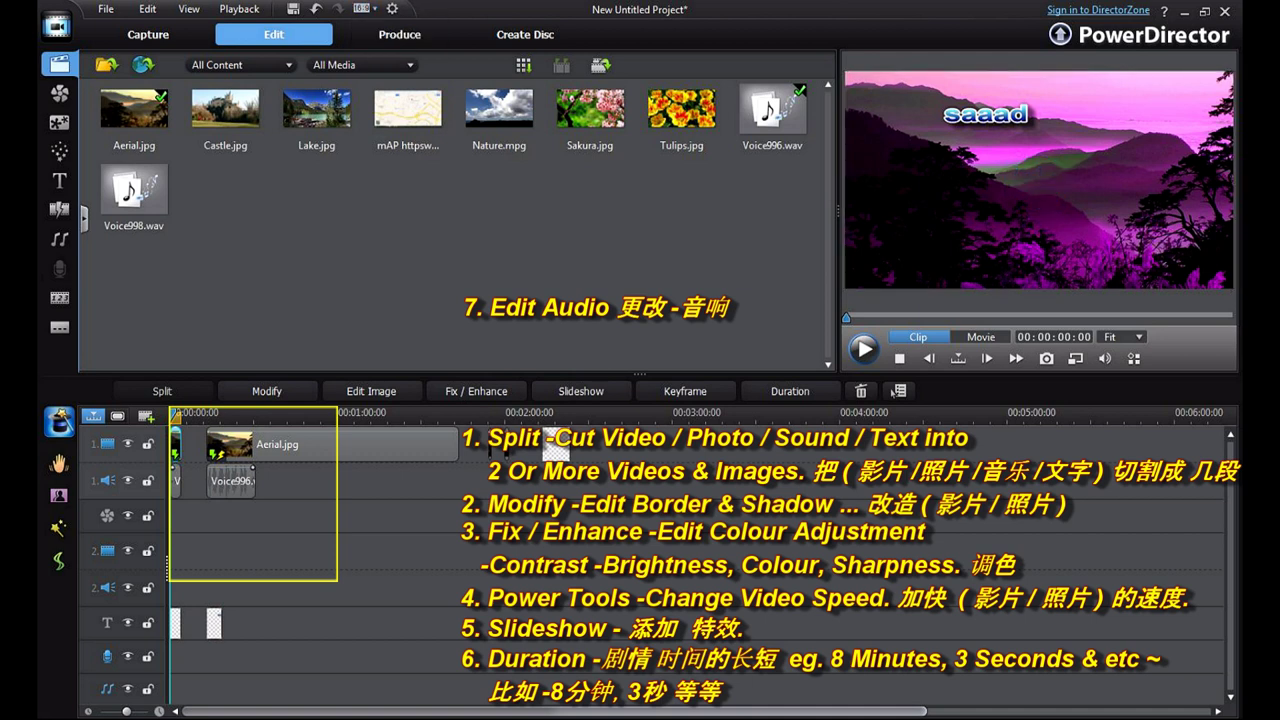
- Open the second Voice996.wav piece in WaveEditor for audio editing and accept the stereo conversion notice
{"action": "left_click", "coordinate": [255, 545]}
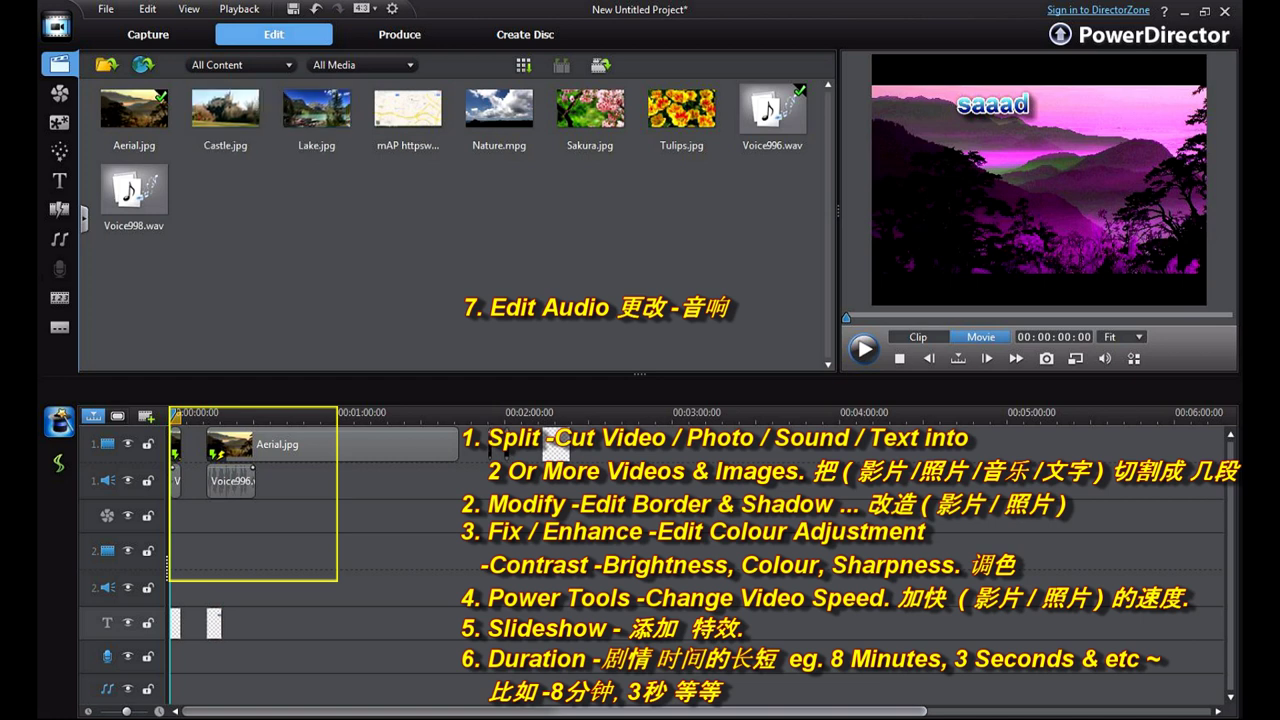
{"action": "left_click", "coordinate": [175, 444]}
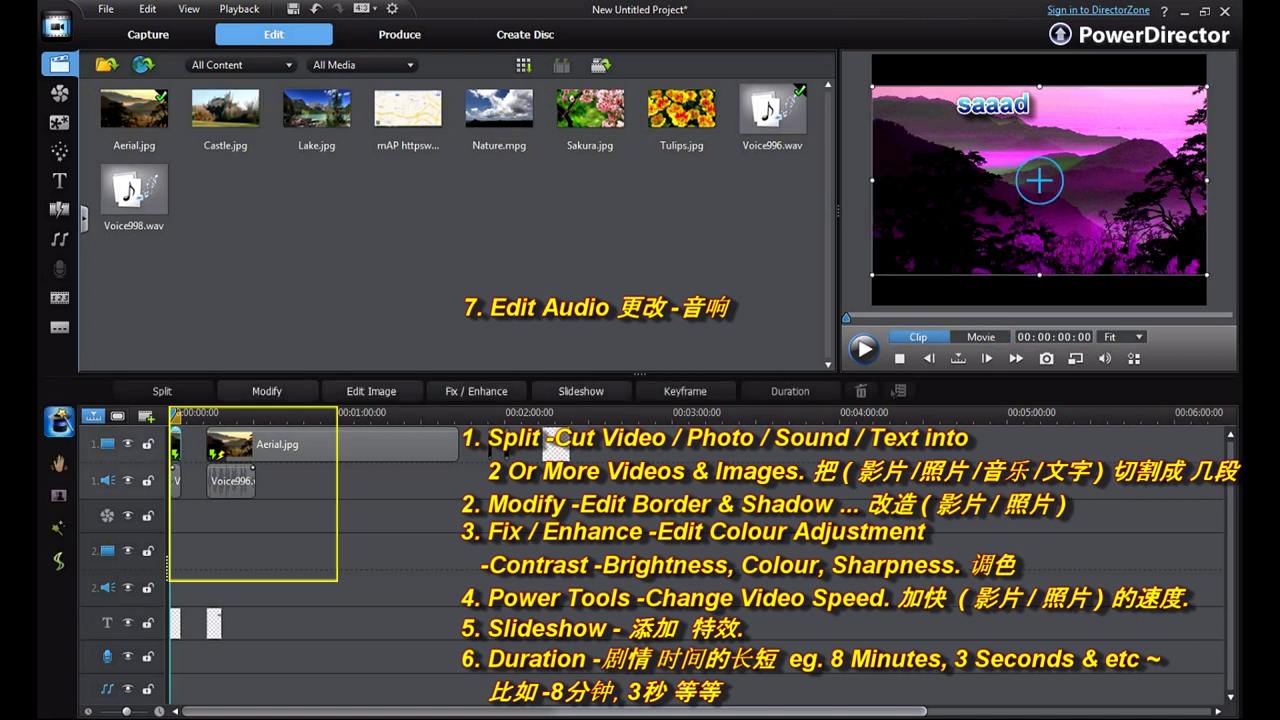
{"action": "left_click", "coordinate": [240, 445]}
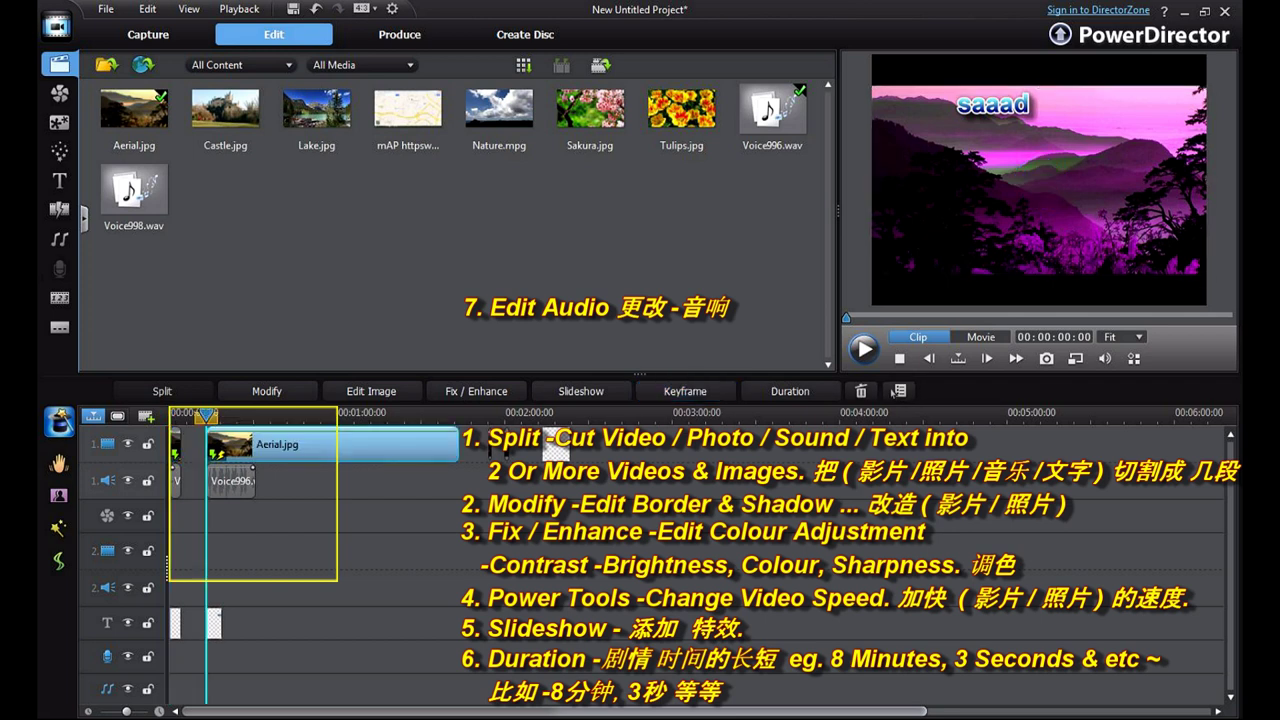
{"action": "left_click", "coordinate": [231, 482]}
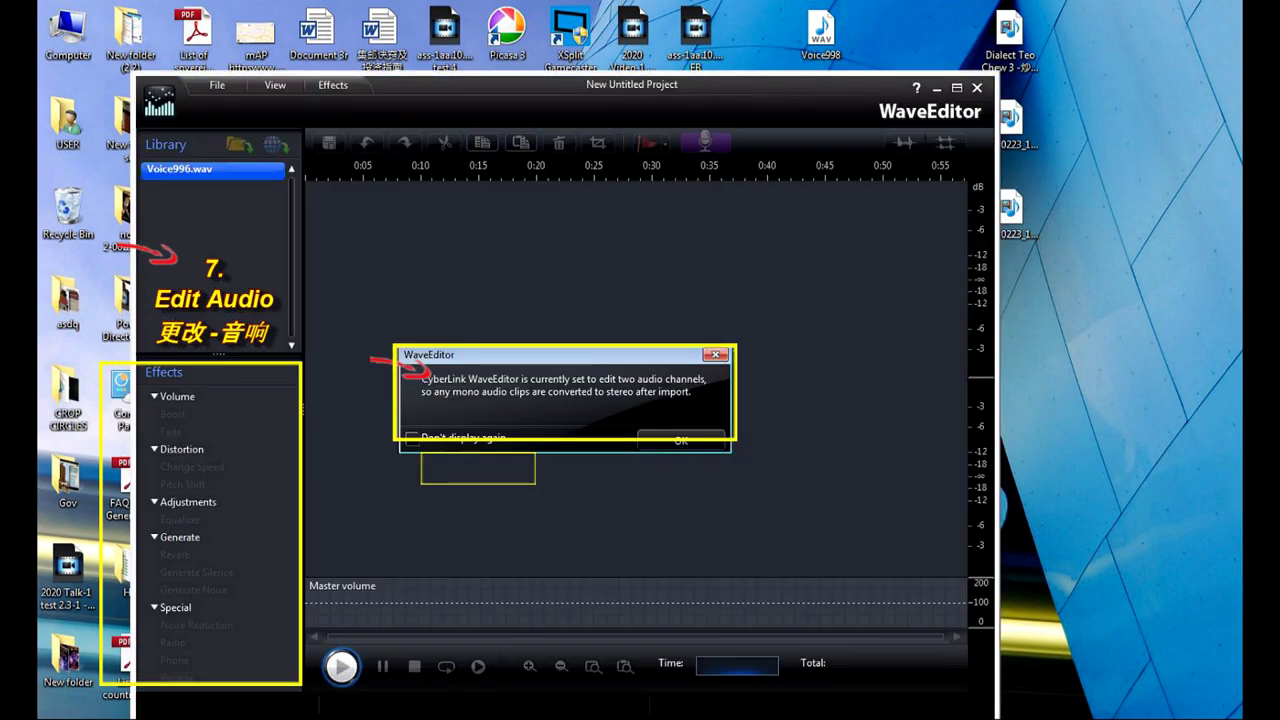
{"action": "left_click", "coordinate": [681, 440]}
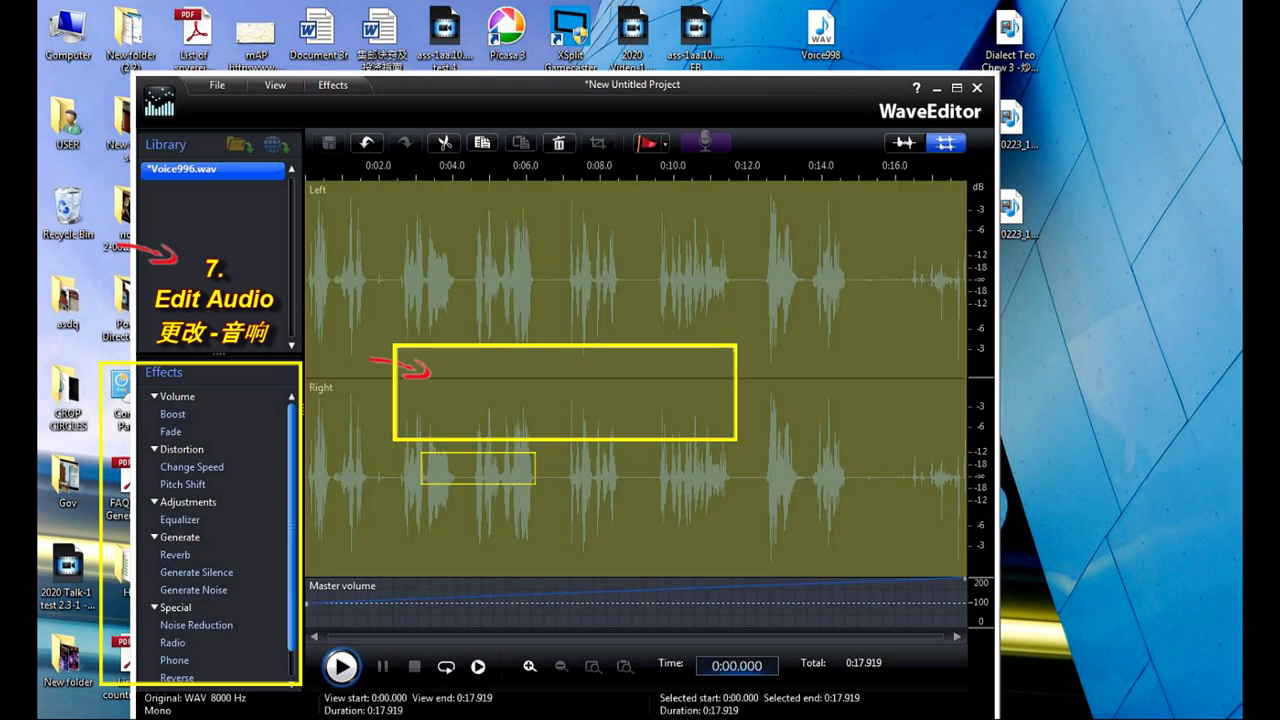
- Preview the Boost effect on Voice996.wav at 0 dB and 6 dB, and apply it at about 8 dB
{"action": "left_click", "coordinate": [173, 414]}
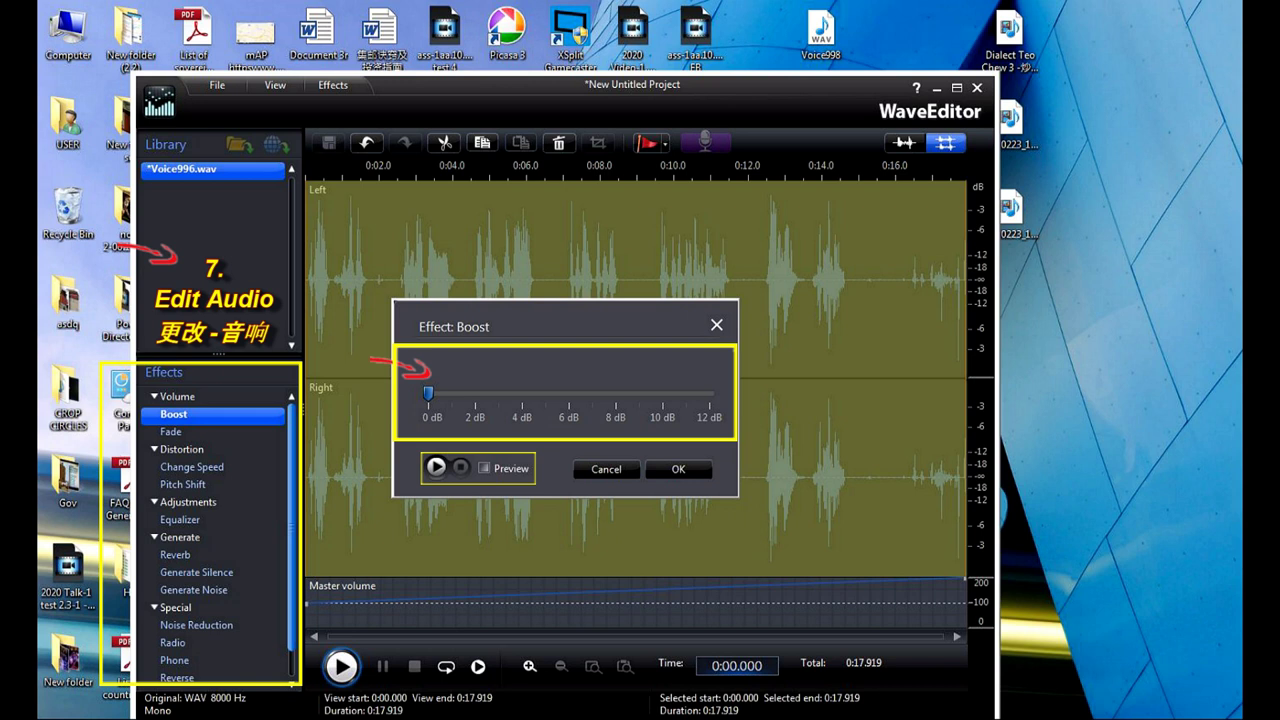
{"action": "mouse_move", "coordinate": [428, 394]}
{"action": "left_mouse_down"}
{"action": "mouse_move", "coordinate": [582, 394]}
{"action": "mouse_move", "coordinate": [428, 393]}
{"action": "left_mouse_up"}
{"action": "left_click", "coordinate": [484, 468]}
{"action": "left_click", "coordinate": [436, 467]}
{"action": "left_click", "coordinate": [461, 467]}
{"action": "left_click_drag", "start_coordinate": [428, 393], "coordinate": [569, 393]}
{"action": "left_click", "coordinate": [461, 467]}
{"action": "left_click_drag", "start_coordinate": [569, 393], "coordinate": [428, 393]}
{"action": "left_click_drag", "start_coordinate": [432, 394], "coordinate": [614, 394]}
{"action": "left_click", "coordinate": [436, 467]}
{"action": "left_click", "coordinate": [678, 469]}
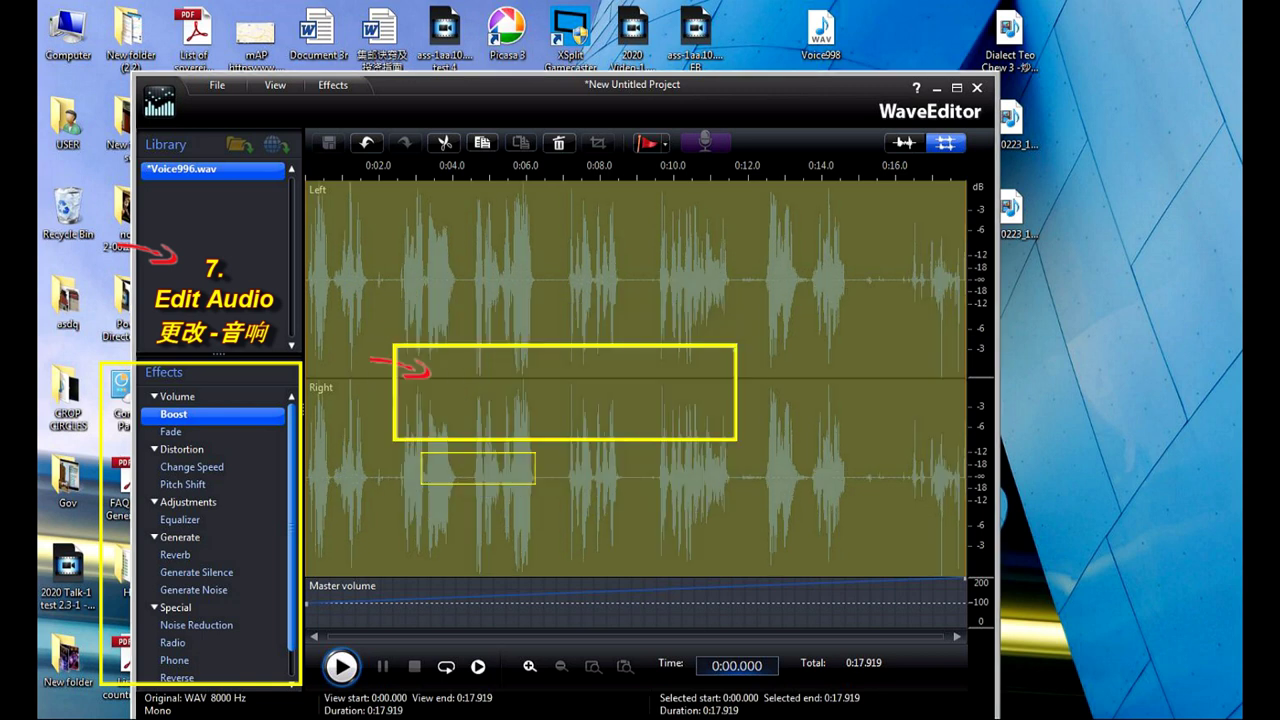
- Preview the Change Speed effect on Voice996.wav at 1.00X, about 0.63X and 0.50X
{"action": "left_click", "coordinate": [192, 467]}
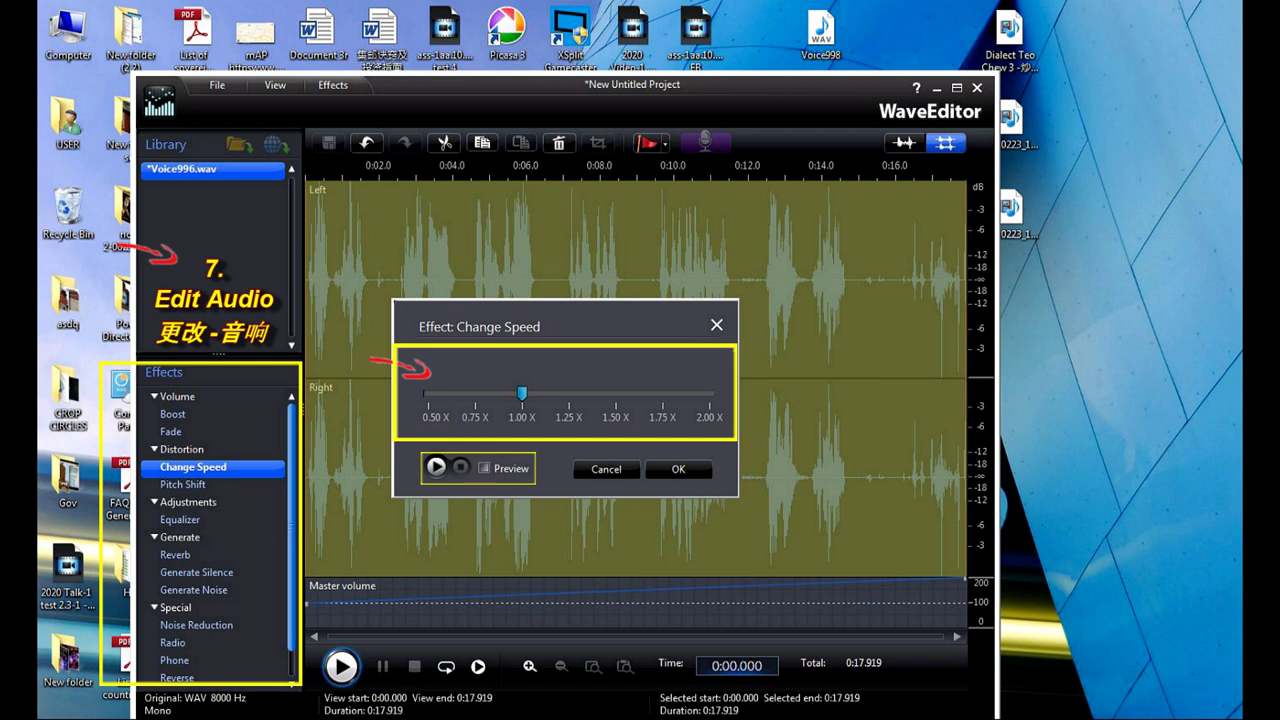
{"action": "left_click", "coordinate": [484, 468]}
{"action": "left_click", "coordinate": [437, 467]}
{"action": "left_click", "coordinate": [460, 467]}
{"action": "left_click_drag", "start_coordinate": [522, 394], "coordinate": [453, 394]}
{"action": "left_click", "coordinate": [436, 467]}
{"action": "left_click", "coordinate": [460, 467]}
{"action": "left_click_drag", "start_coordinate": [453, 394], "coordinate": [428, 394]}
{"action": "left_click", "coordinate": [436, 467]}
{"action": "left_click", "coordinate": [460, 467]}
- Set the speed to 1.75X, preview it, and apply the Change Speed effect
{"action": "left_click_drag", "start_coordinate": [428, 394], "coordinate": [662, 394]}
{"action": "left_click", "coordinate": [436, 466]}
{"action": "left_click", "coordinate": [460, 467]}
{"action": "key", "text": "Return"}
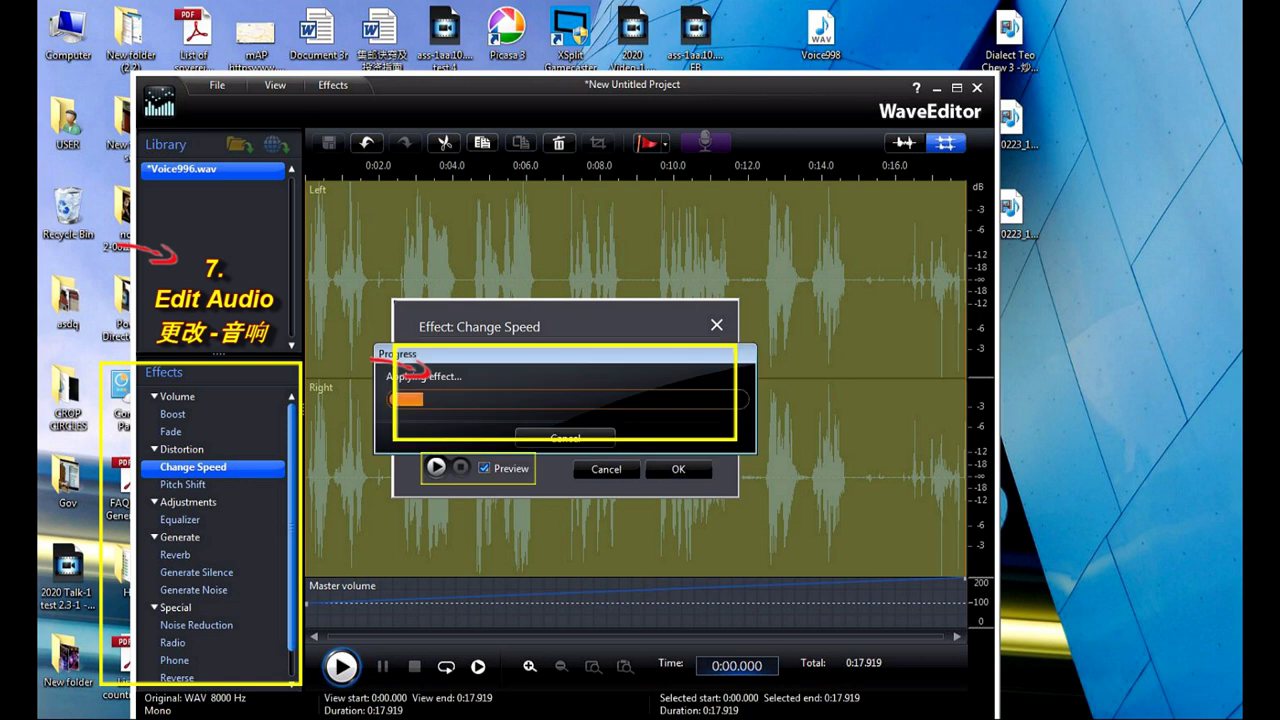
- Preview the Pitch Shift effect at 0 and about -5, and apply it at about 5
{"action": "left_click", "coordinate": [183, 485]}
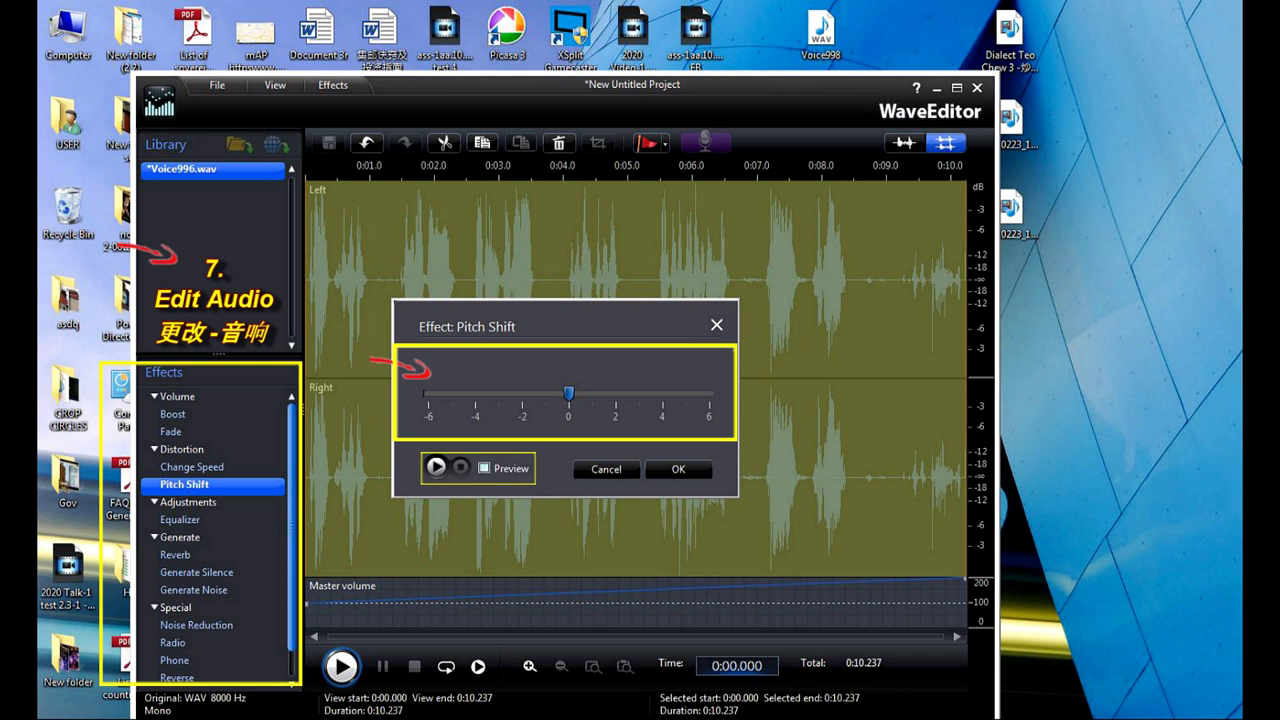
{"action": "left_click", "coordinate": [484, 468]}
{"action": "left_click", "coordinate": [436, 467]}
{"action": "left_click_drag", "start_coordinate": [569, 393], "coordinate": [451, 394]}
{"action": "mouse_move", "coordinate": [451, 394]}
{"action": "left_mouse_down"}
{"action": "mouse_move", "coordinate": [486, 394]}
{"action": "mouse_move", "coordinate": [451, 394]}
{"action": "left_mouse_up"}
{"action": "left_click", "coordinate": [437, 467]}
{"action": "left_click_drag", "start_coordinate": [452, 394], "coordinate": [685, 394]}
{"action": "left_click", "coordinate": [461, 467]}
{"action": "left_click", "coordinate": [678, 469]}
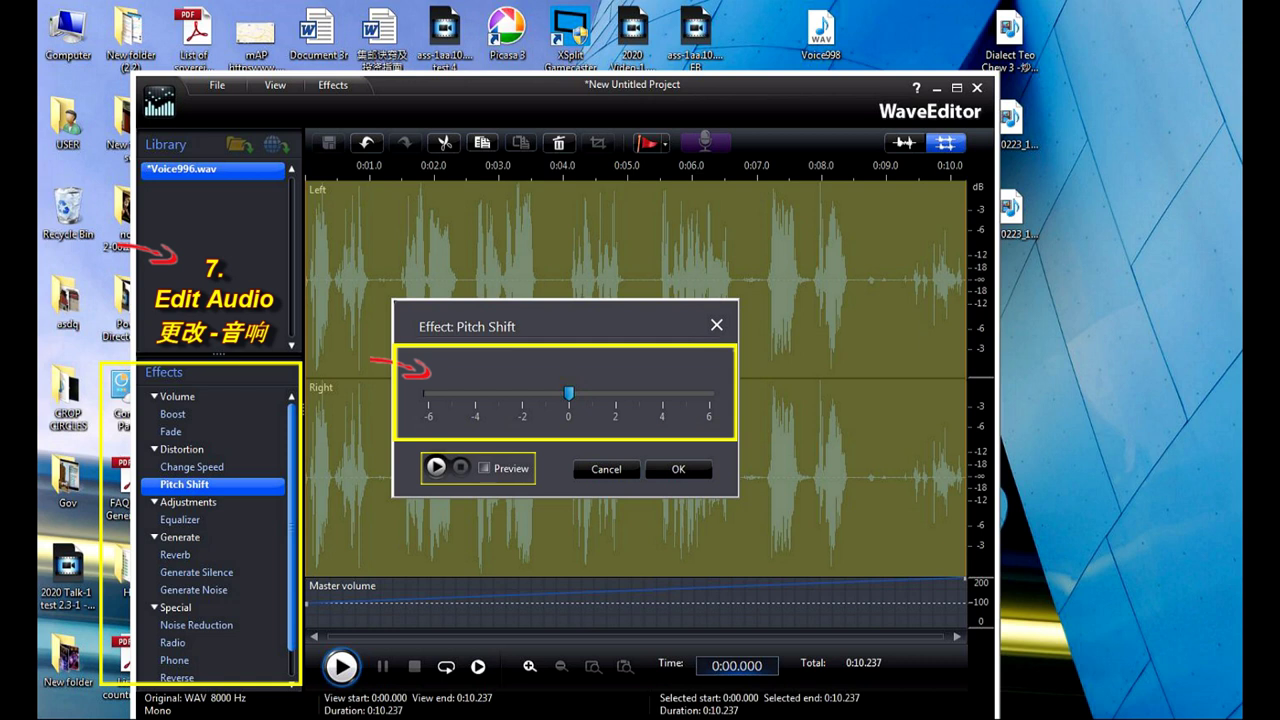
- Set another Pitch Shift to 4, preview it, and apply it to Voice996.wav
{"action": "left_click_drag", "start_coordinate": [569, 393], "coordinate": [661, 394]}
{"action": "left_click", "coordinate": [484, 468]}
{"action": "left_click", "coordinate": [436, 466]}
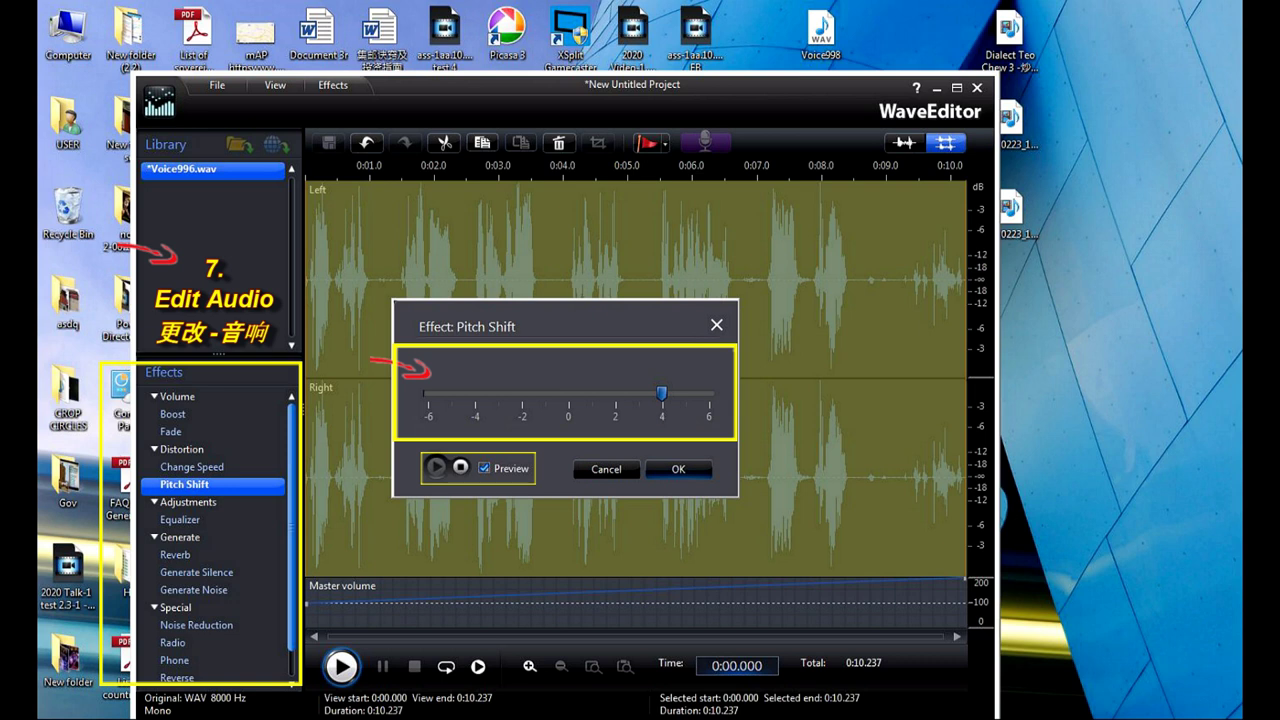
{"action": "left_click", "coordinate": [678, 469]}
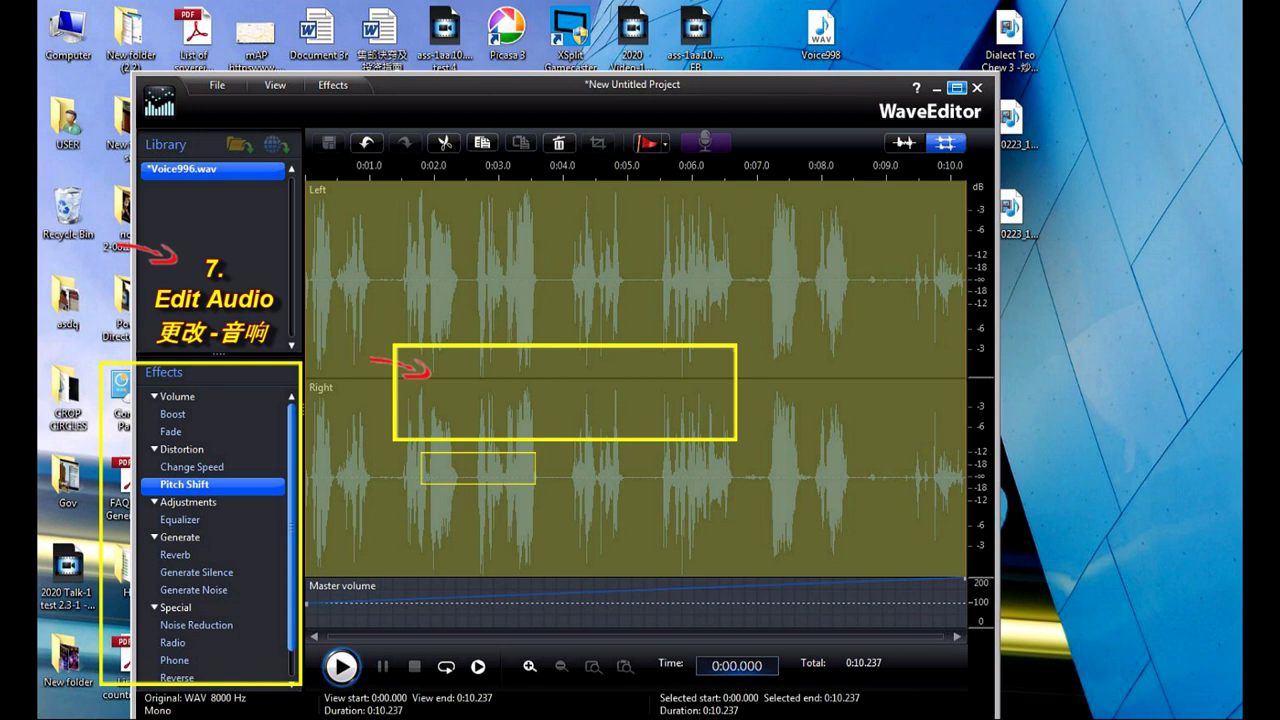
- Preview the Noise Reduction effect with the Stationary noise type at 0 and at about 56
{"action": "scroll", "coordinate": [218, 530], "scroll_direction": "down", "scroll_amount": 1}
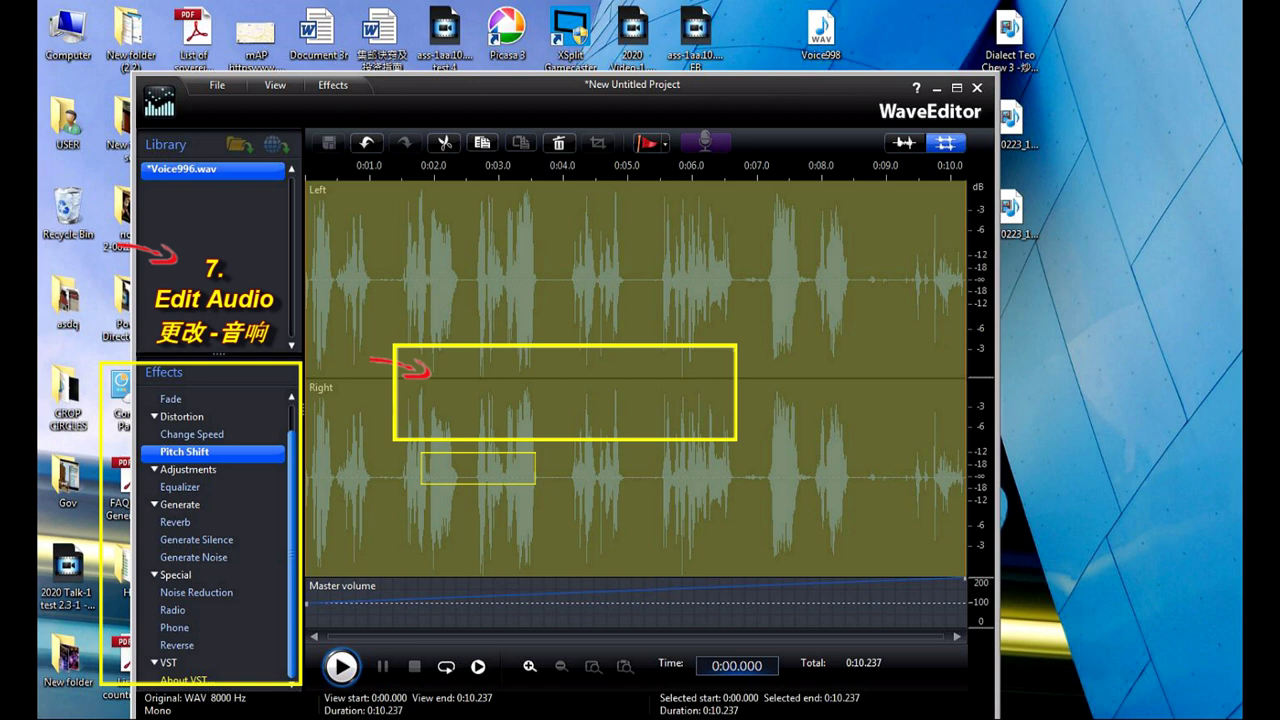
{"action": "left_click", "coordinate": [197, 593]}
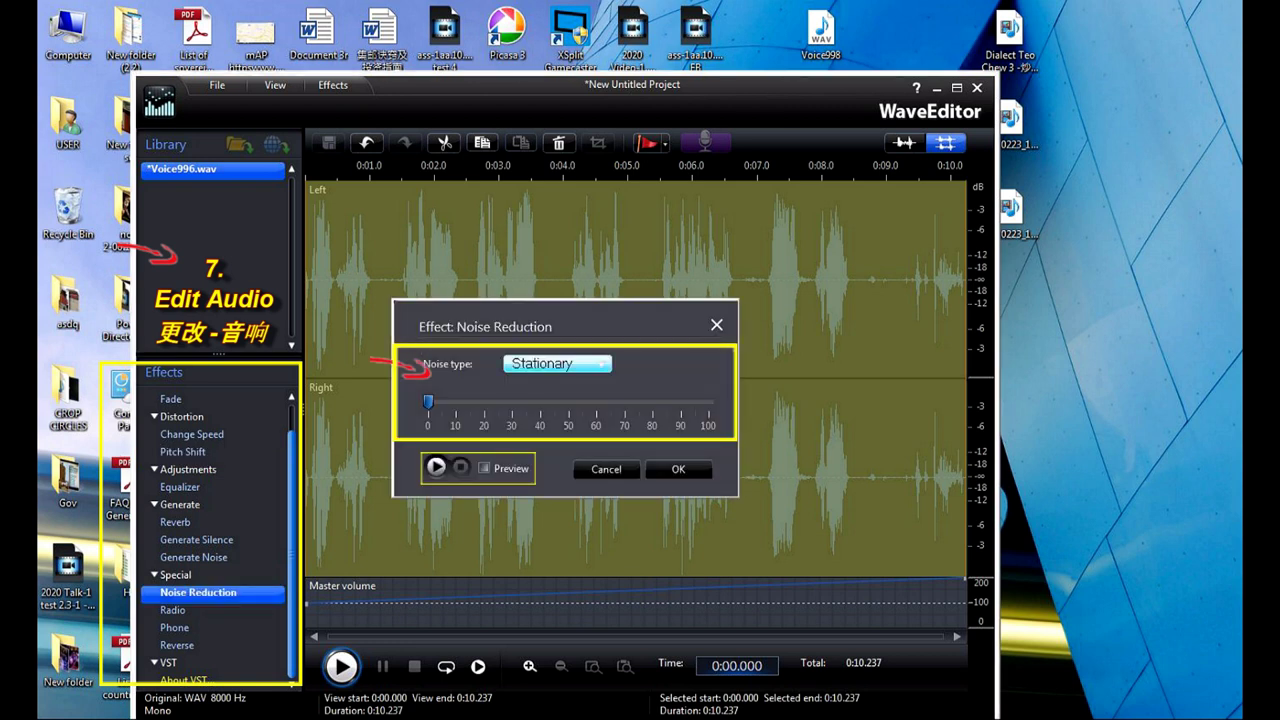
{"action": "left_click", "coordinate": [557, 363]}
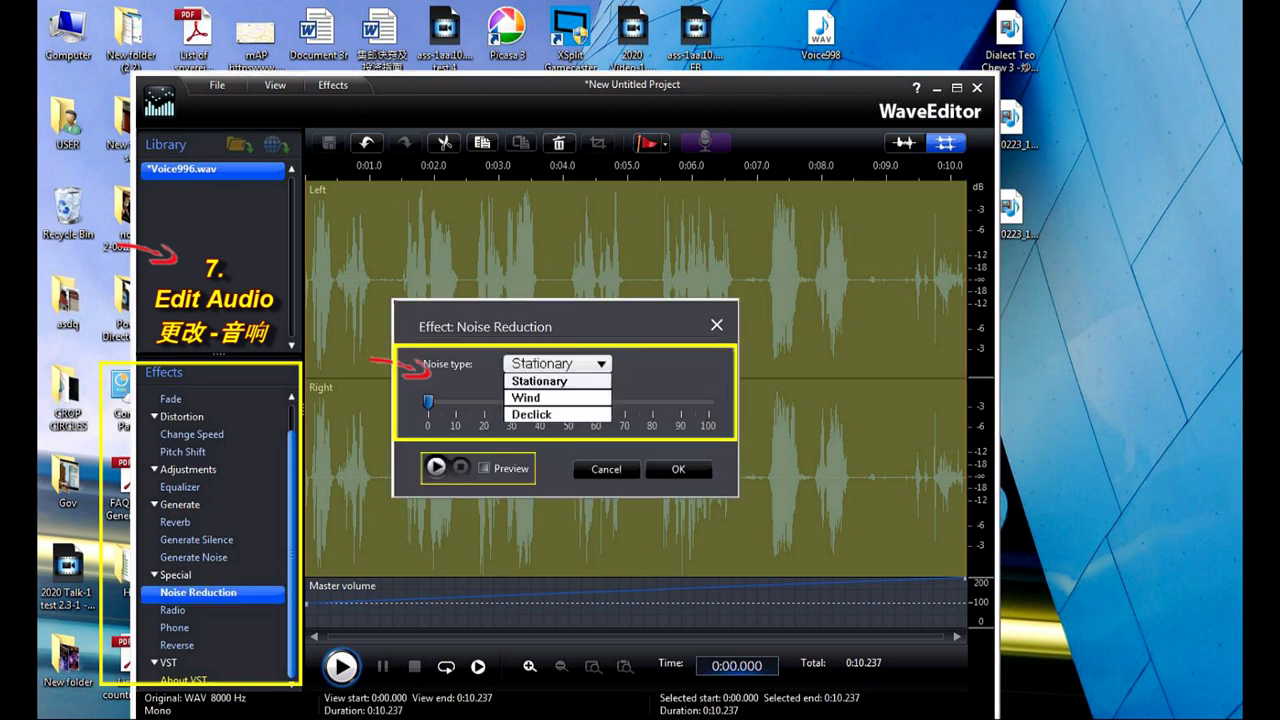
{"action": "left_click", "coordinate": [557, 363]}
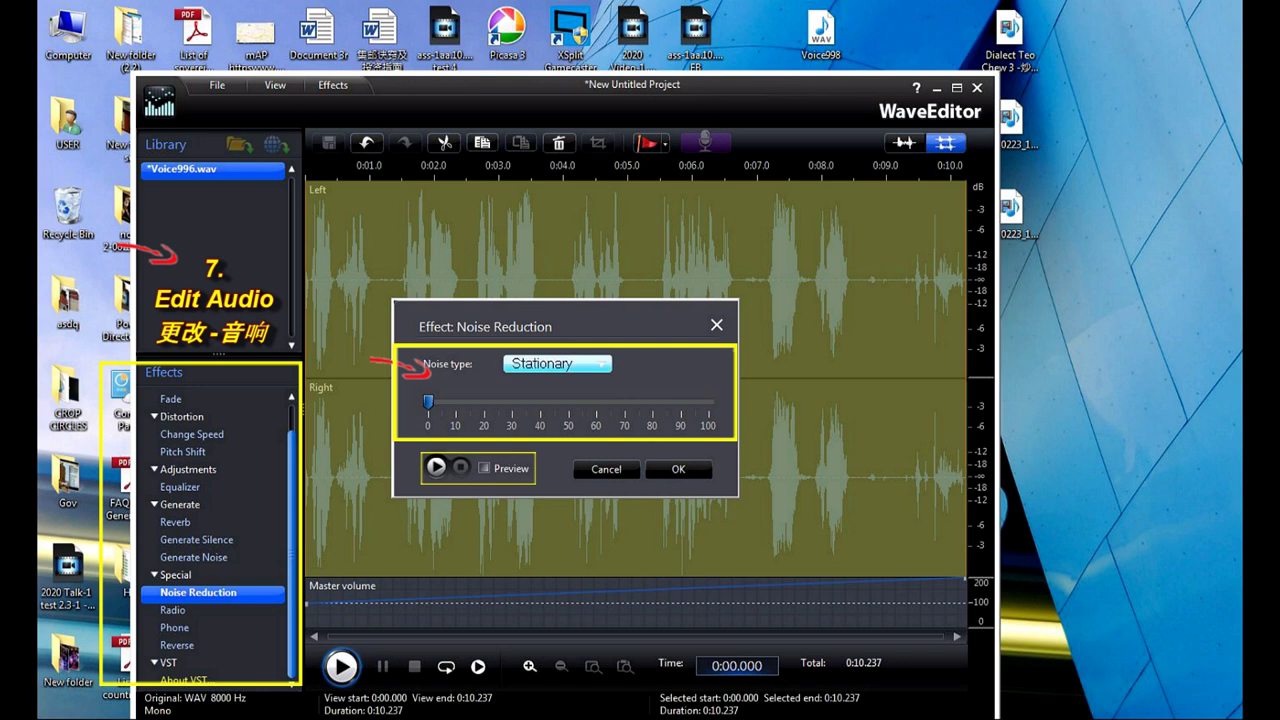
{"action": "left_click", "coordinate": [484, 468]}
{"action": "left_click", "coordinate": [437, 467]}
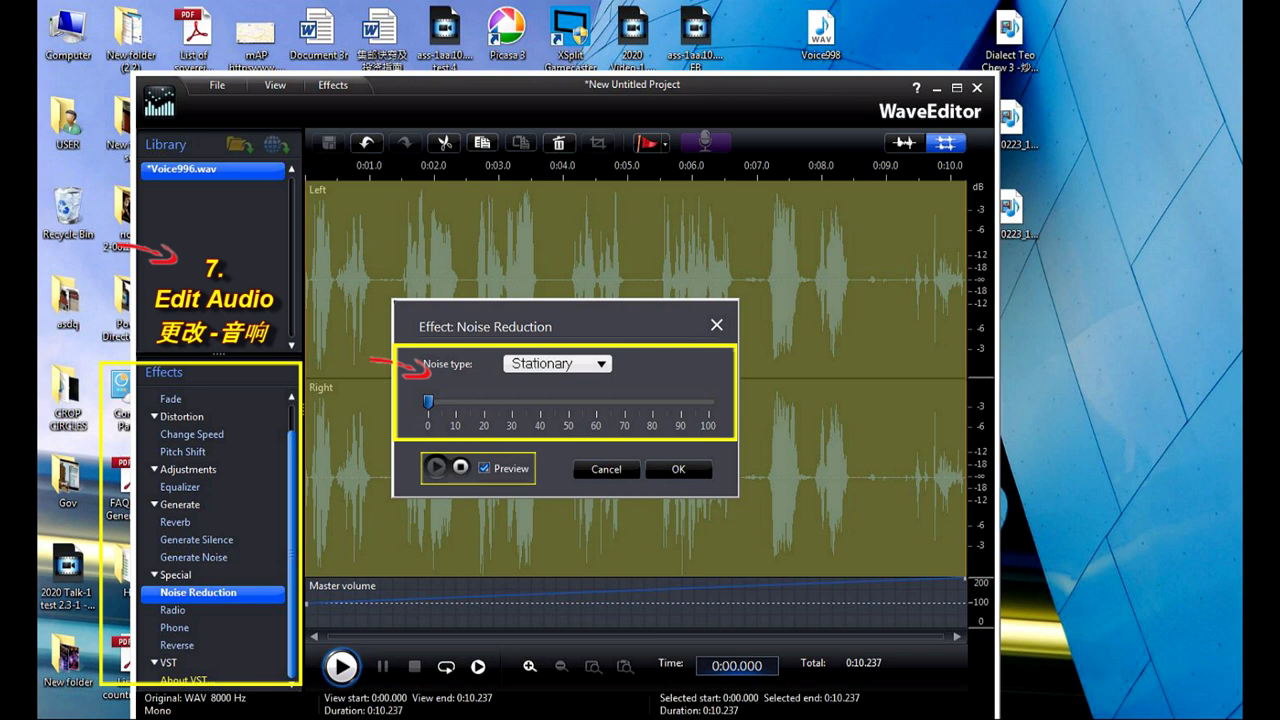
{"action": "left_click", "coordinate": [461, 467]}
{"action": "left_click_drag", "start_coordinate": [428, 402], "coordinate": [586, 402]}
{"action": "left_click", "coordinate": [437, 467]}
{"action": "left_click", "coordinate": [461, 467]}
- Set the noise type to Wind, raise the noise reduction level from 0 to about 83, and preview it
{"action": "key", "text": "Tab"}
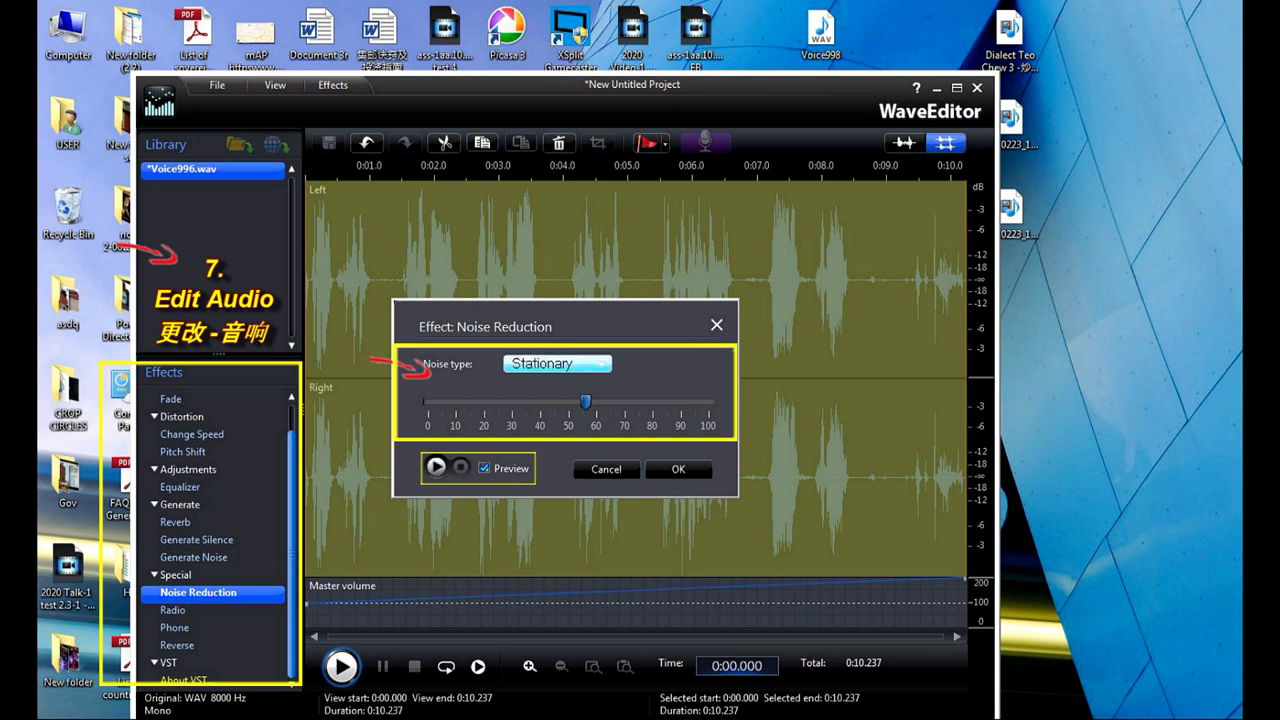
{"action": "key", "text": "alt+Down"}
{"action": "key", "text": "Down"}
{"action": "key", "text": "Return"}
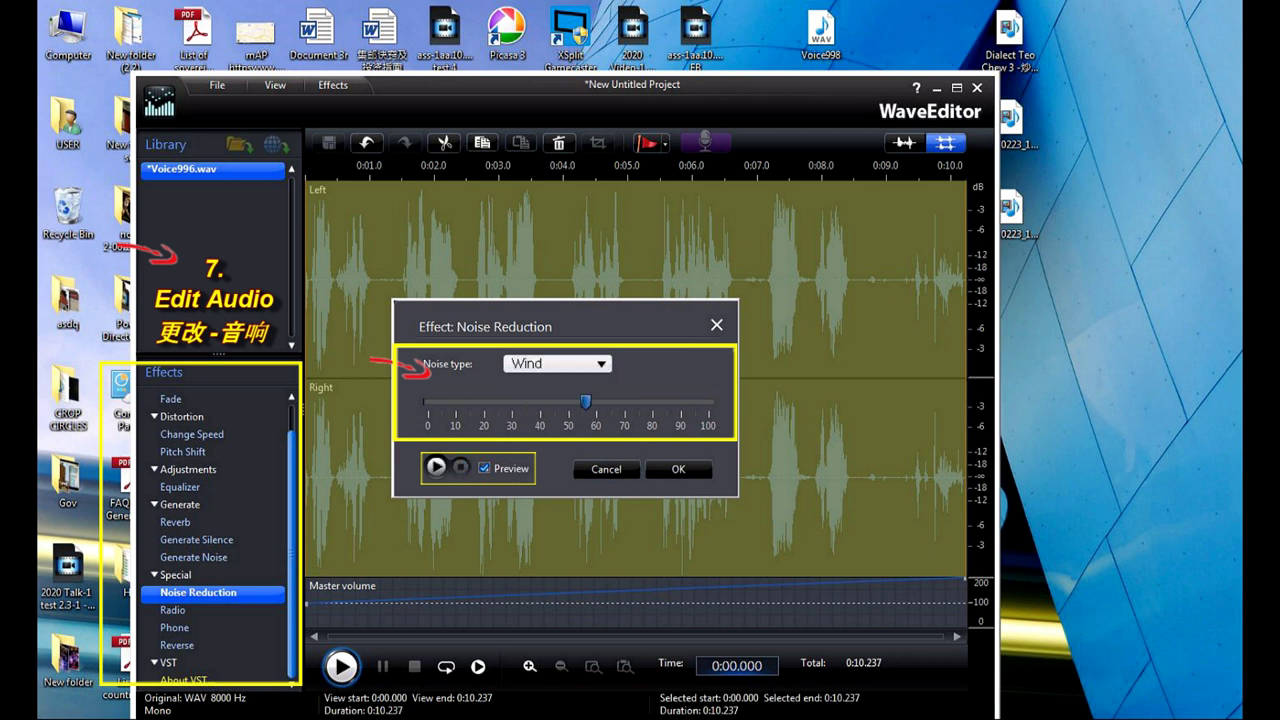
{"action": "key", "text": "Tab"}
{"action": "key", "text": "Page_Down"}
{"action": "key", "text": "Page_Down"}
{"action": "key", "text": "Page_Down"}
{"action": "key", "text": "Page_Down"}
{"action": "key", "text": "Page_Down"}
{"action": "key", "text": "Page_Down"}
{"action": "left_click", "coordinate": [461, 467]}
{"action": "left_click_drag", "start_coordinate": [428, 401], "coordinate": [660, 401]}
{"action": "left_click", "coordinate": [437, 467]}
{"action": "left_click", "coordinate": [461, 467]}
- Switch the noise type to Declick and preview the result
{"action": "left_click", "coordinate": [600, 364]}
{"action": "left_click", "coordinate": [600, 364]}
{"action": "left_click", "coordinate": [557, 363]}
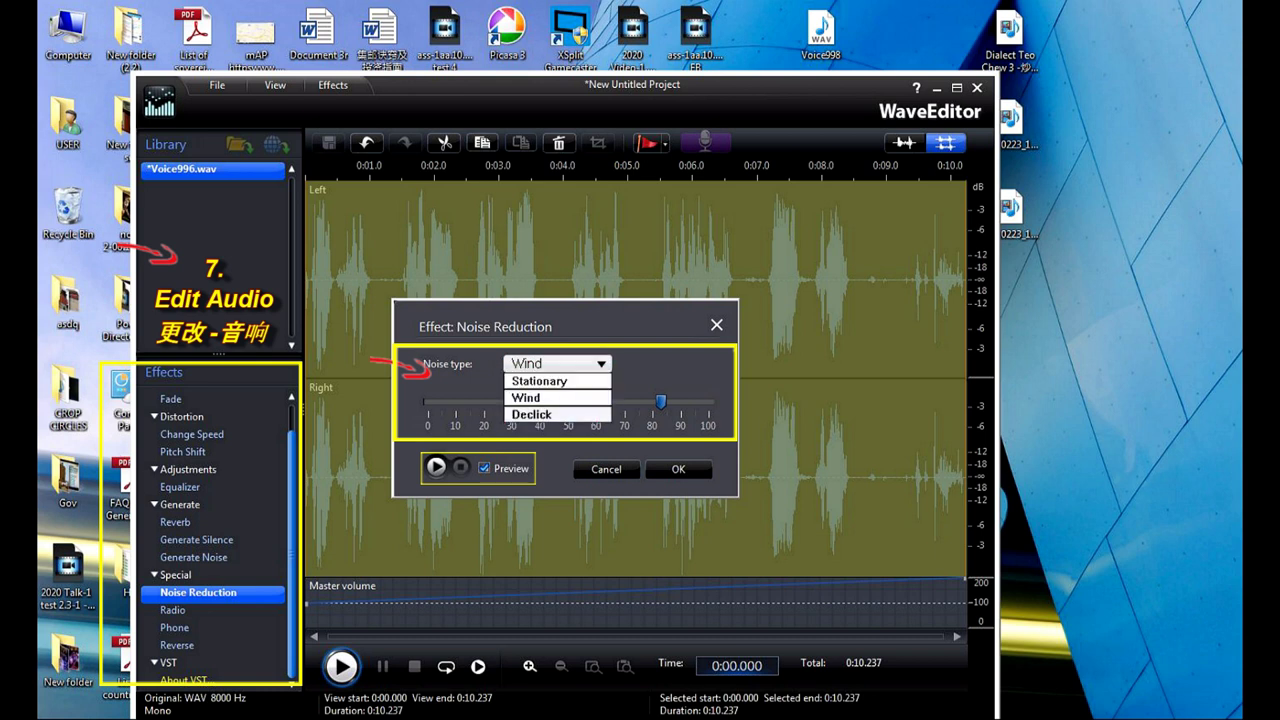
{"action": "left_click", "coordinate": [531, 414]}
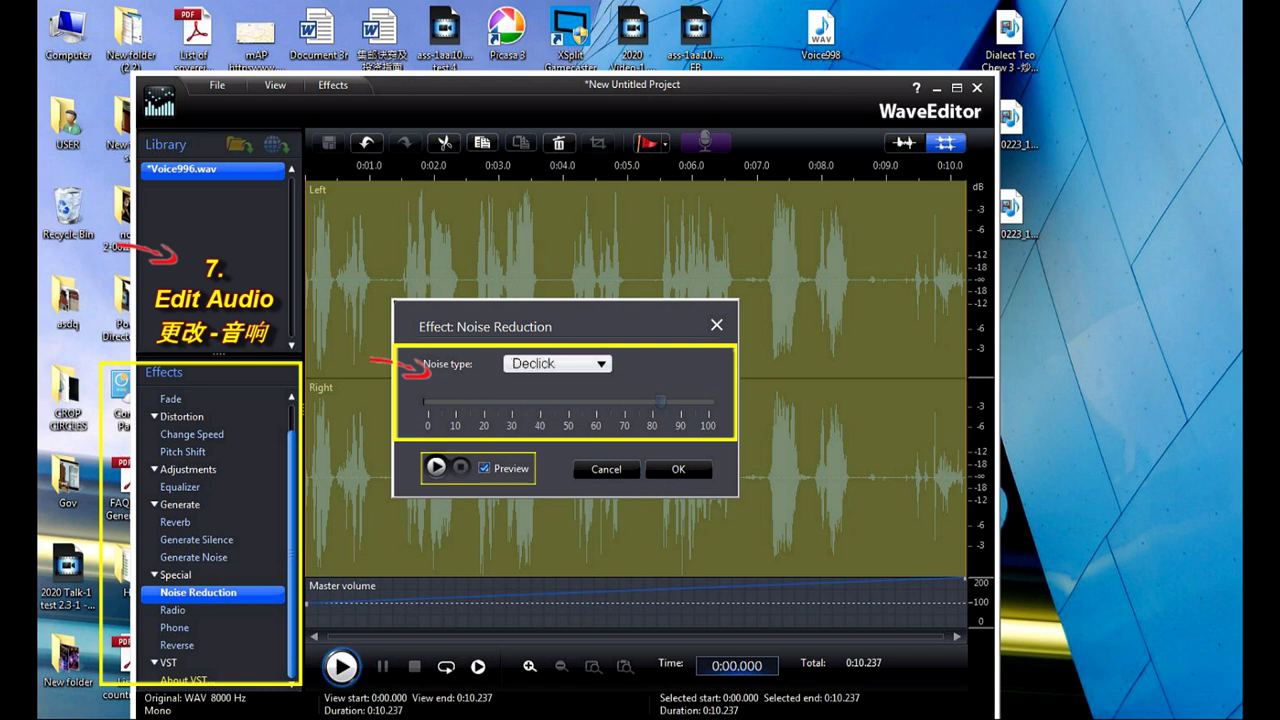
{"action": "left_click", "coordinate": [436, 467]}
{"action": "left_click", "coordinate": [460, 467]}
- Set the noise type back to Wind and apply the Noise Reduction effect
{"action": "left_click", "coordinate": [557, 364]}
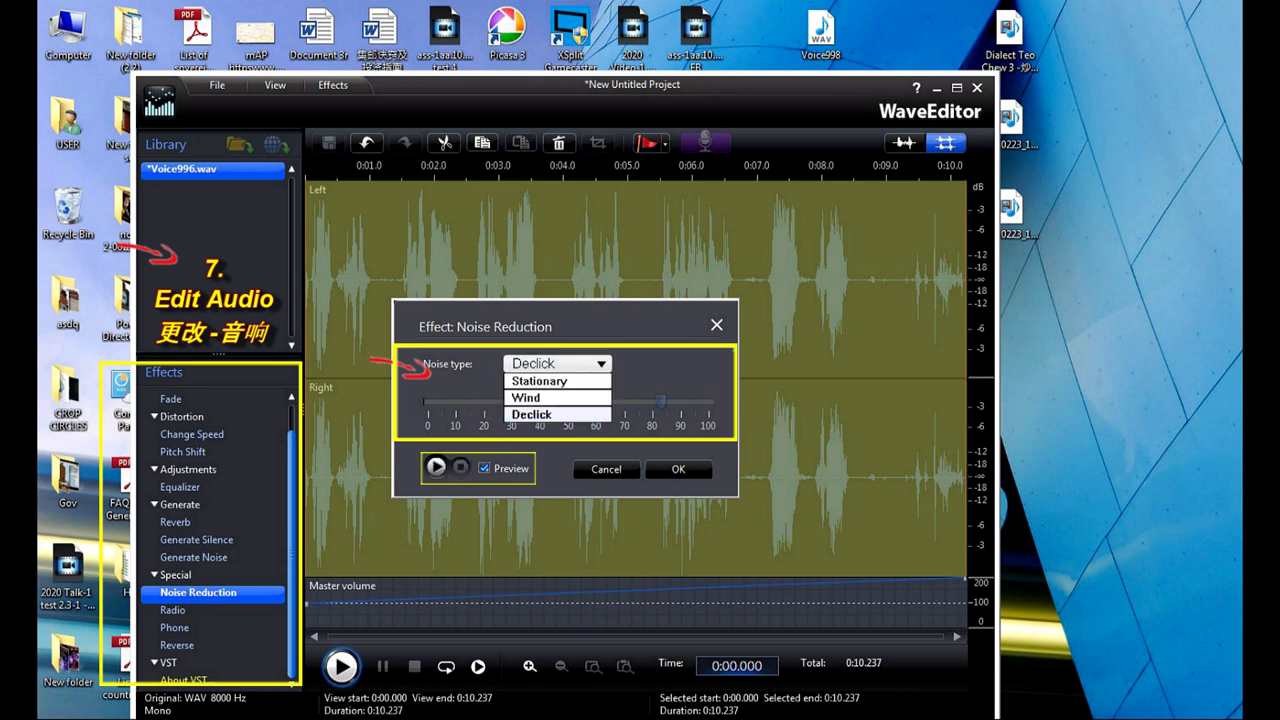
{"action": "left_click", "coordinate": [526, 397]}
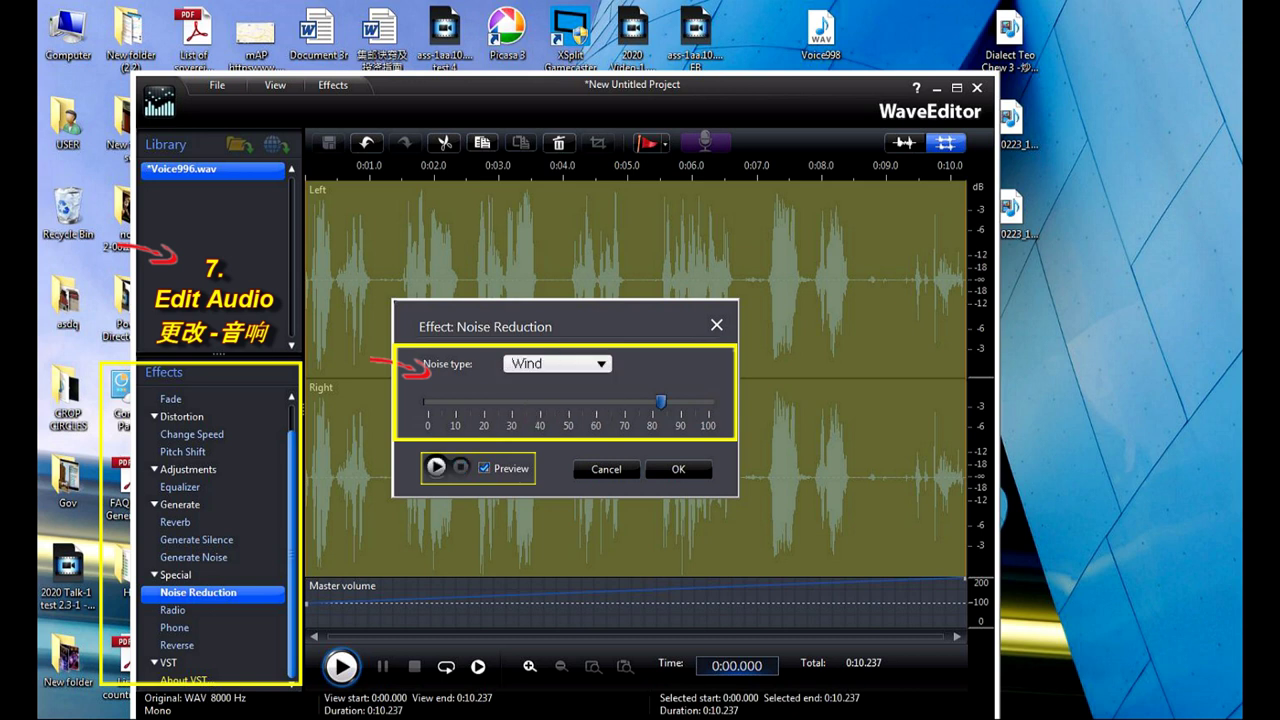
{"action": "left_click", "coordinate": [557, 363]}
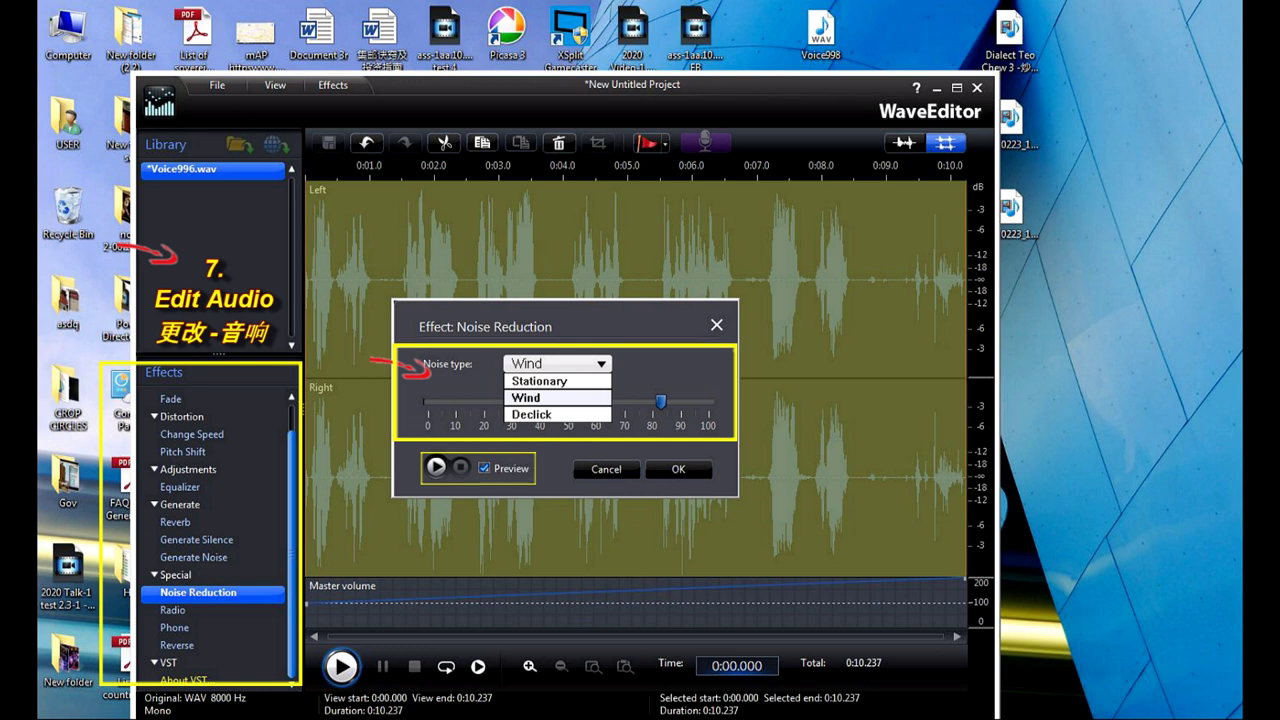
{"action": "left_click", "coordinate": [526, 397]}
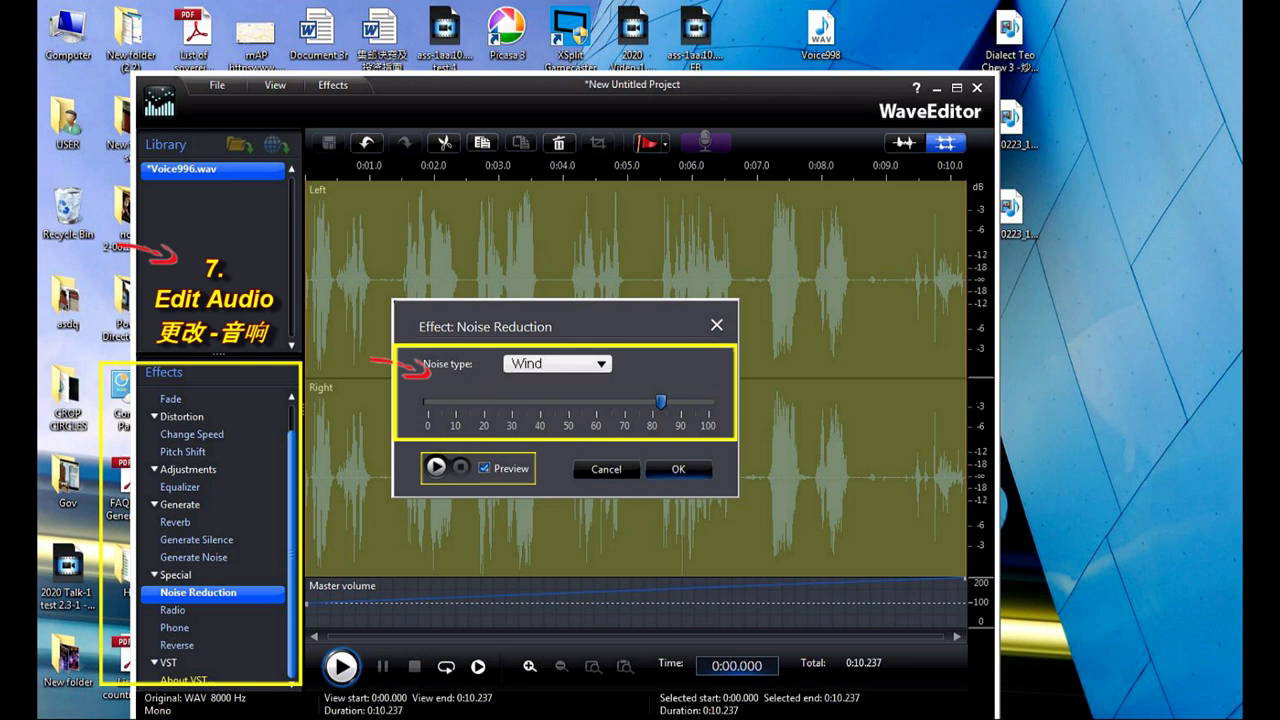
{"action": "left_click", "coordinate": [678, 469]}
- Open the Radio effect, enable its preview and listen to the audio with the AM Radio type
{"action": "left_click", "coordinate": [173, 610]}
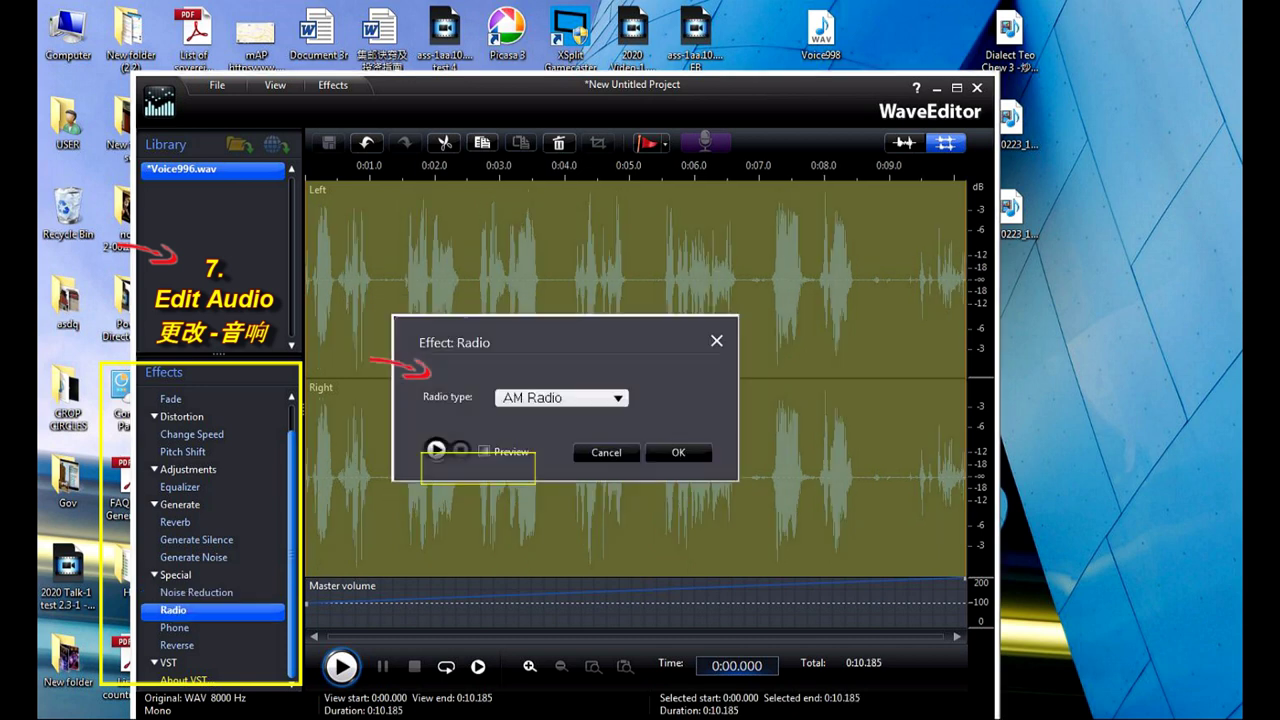
{"action": "left_click", "coordinate": [561, 397]}
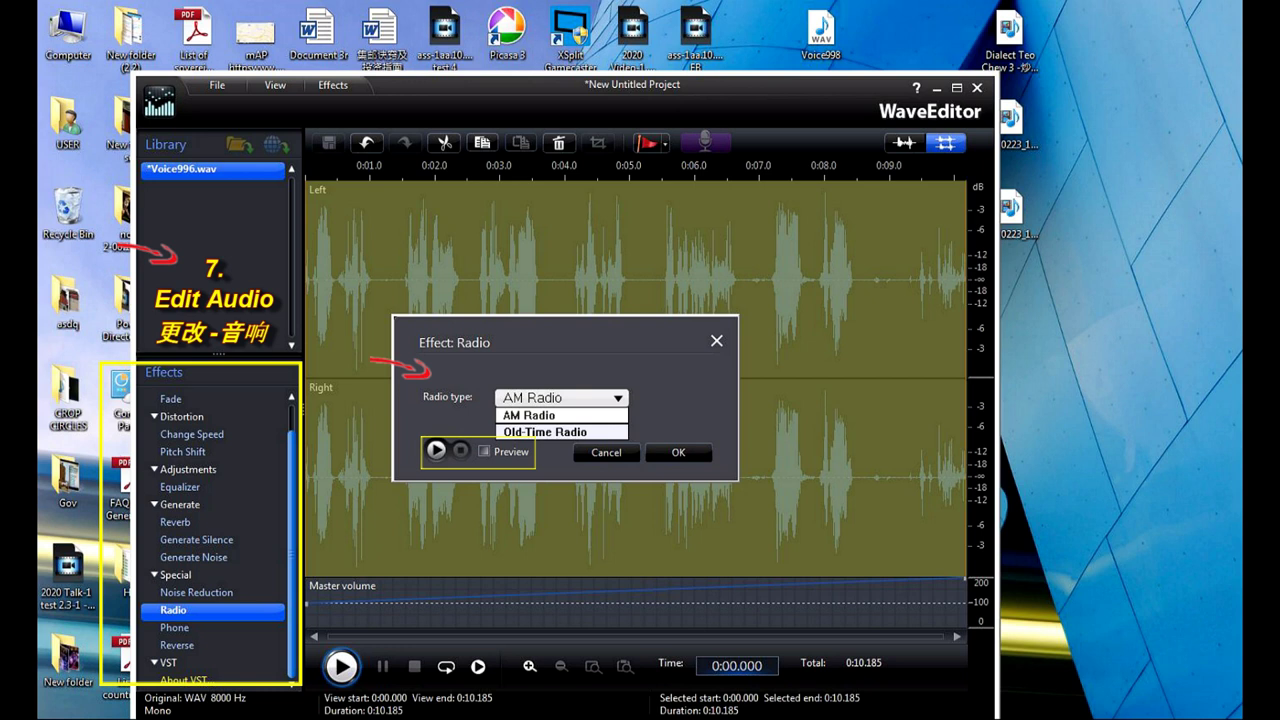
{"action": "left_click", "coordinate": [484, 451]}
{"action": "left_click", "coordinate": [436, 451]}
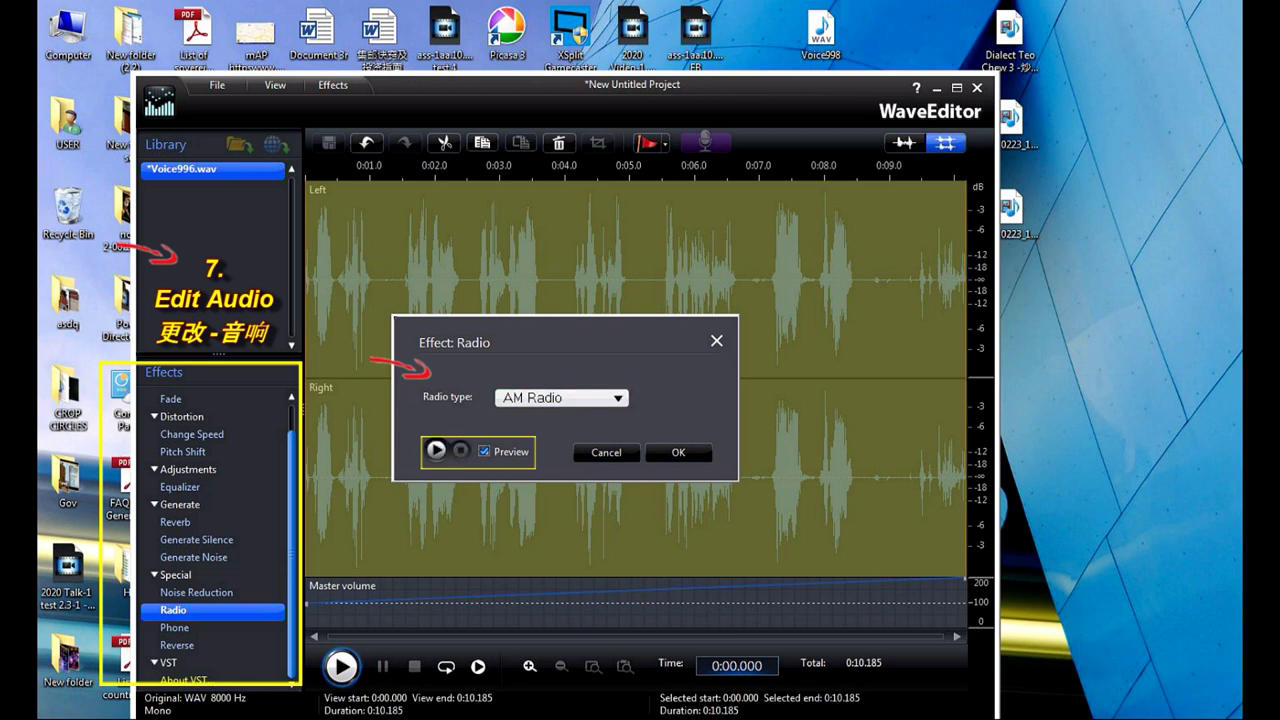
- Set the radio type to Old-Time Radio, preview it, and apply the Radio effect
{"action": "left_click", "coordinate": [616, 398]}
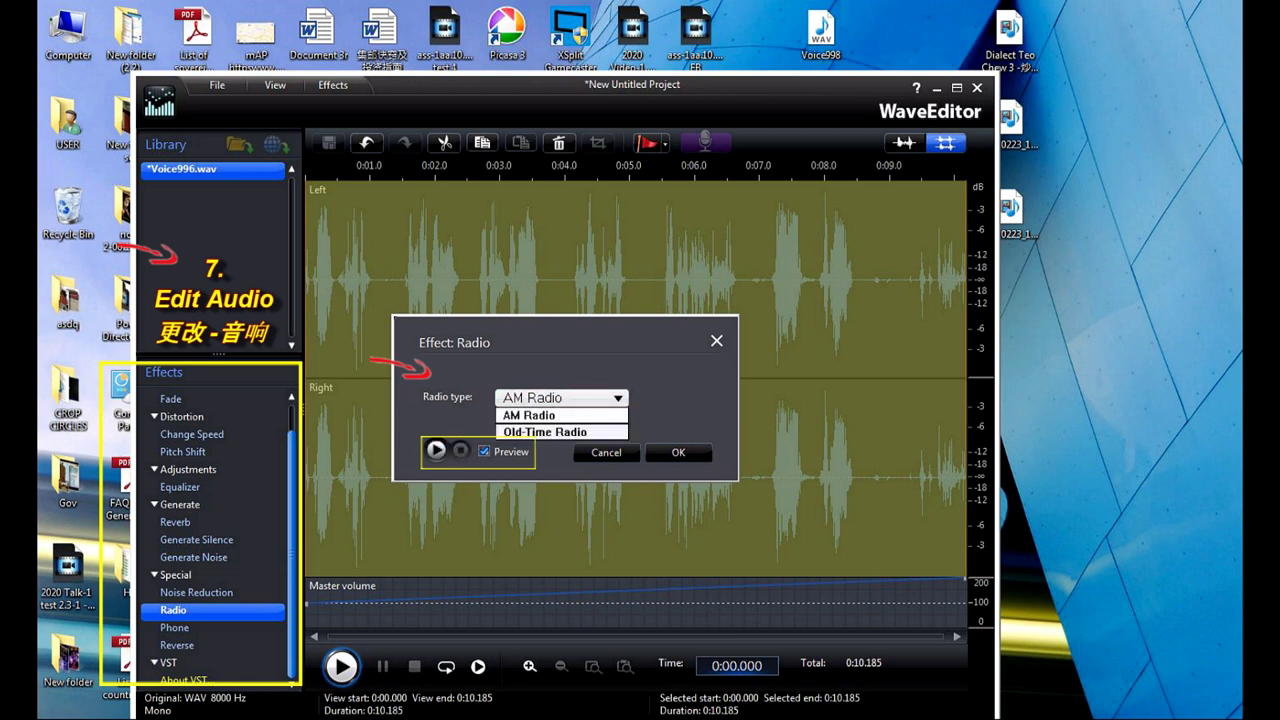
{"action": "left_click", "coordinate": [546, 432]}
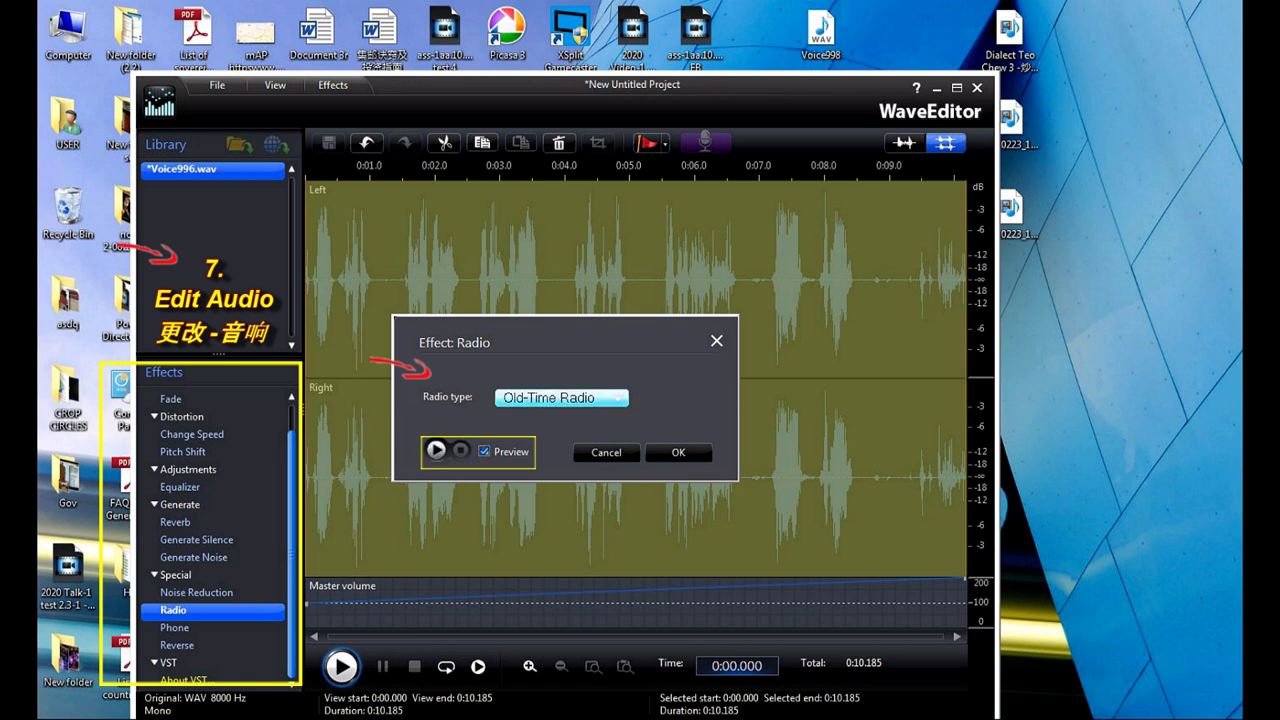
{"action": "left_click", "coordinate": [436, 451]}
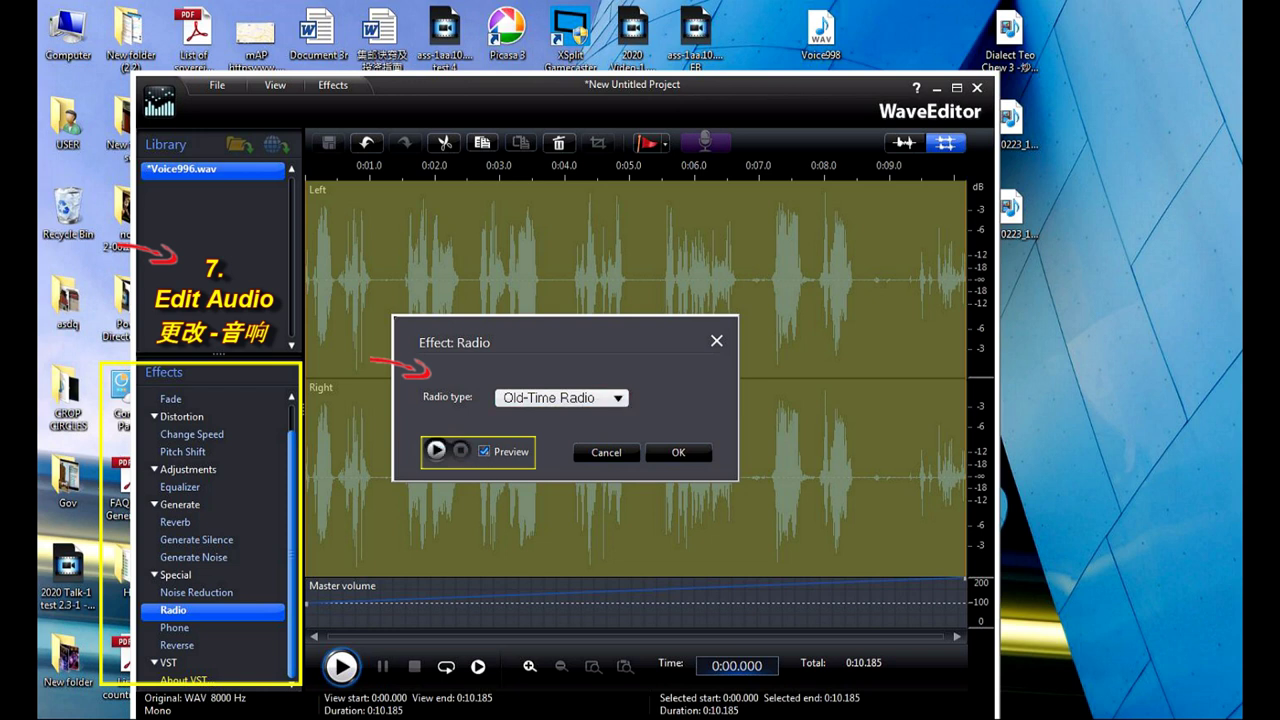
{"action": "left_click", "coordinate": [679, 453]}
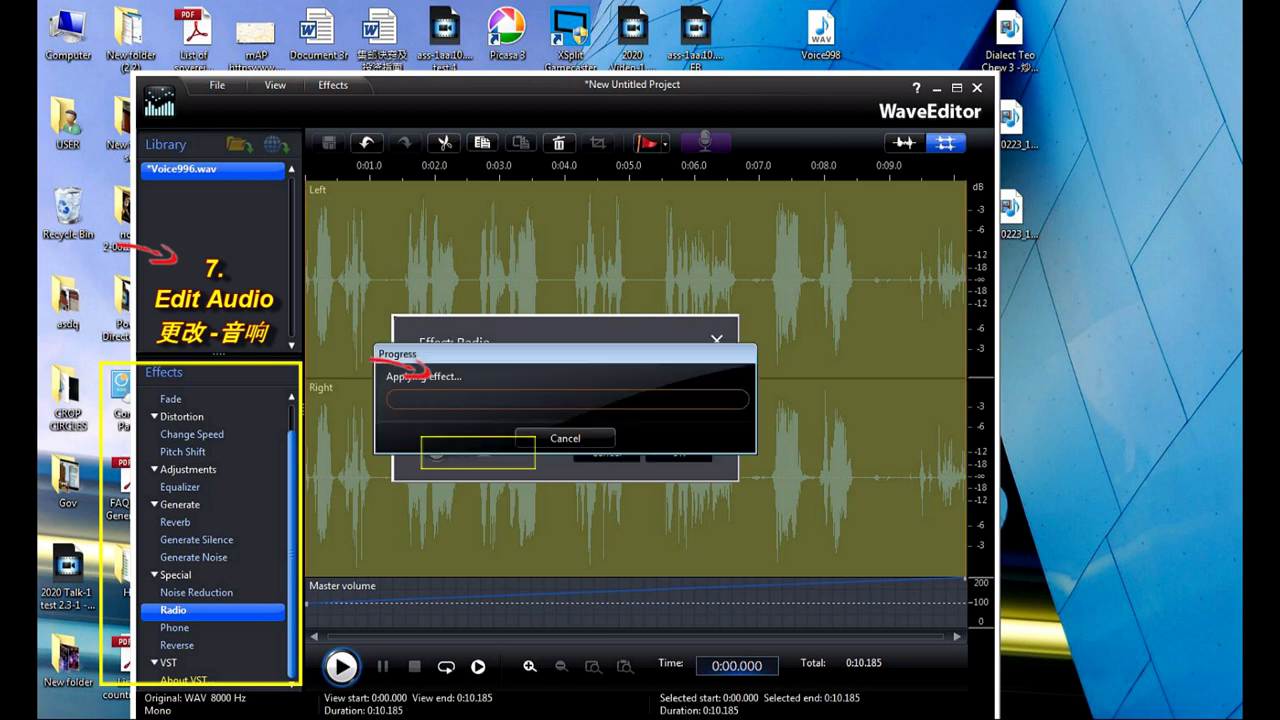
- Apply the Phone effect with the On a Speaker Phone type after previewing it
{"action": "left_click", "coordinate": [175, 628]}
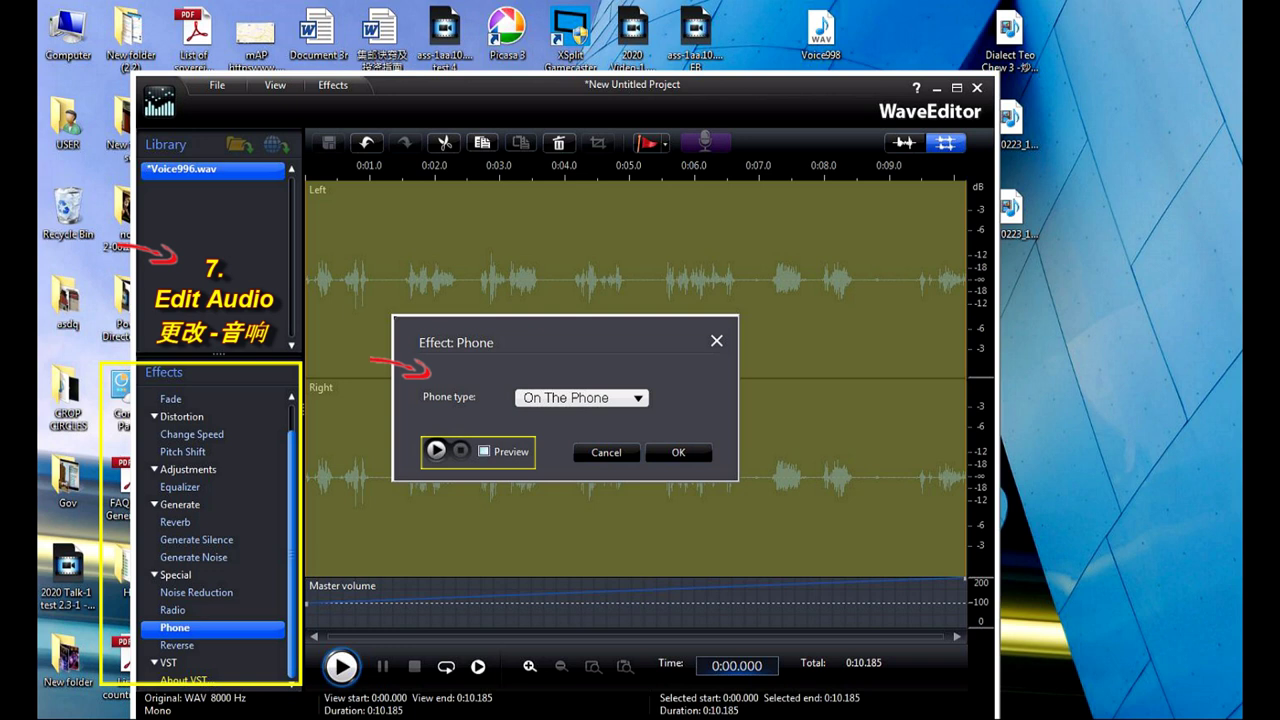
{"action": "left_click", "coordinate": [484, 451]}
{"action": "left_click", "coordinate": [460, 450]}
{"action": "left_click", "coordinate": [638, 398]}
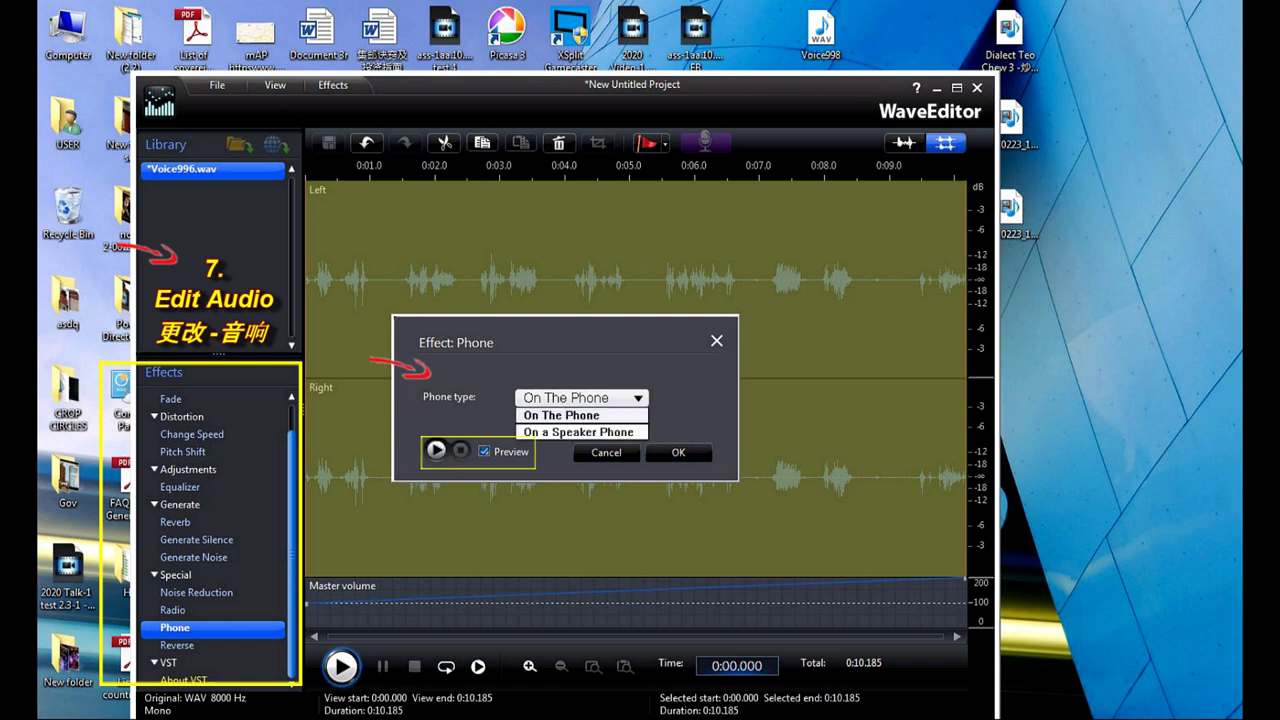
{"action": "left_click", "coordinate": [580, 432]}
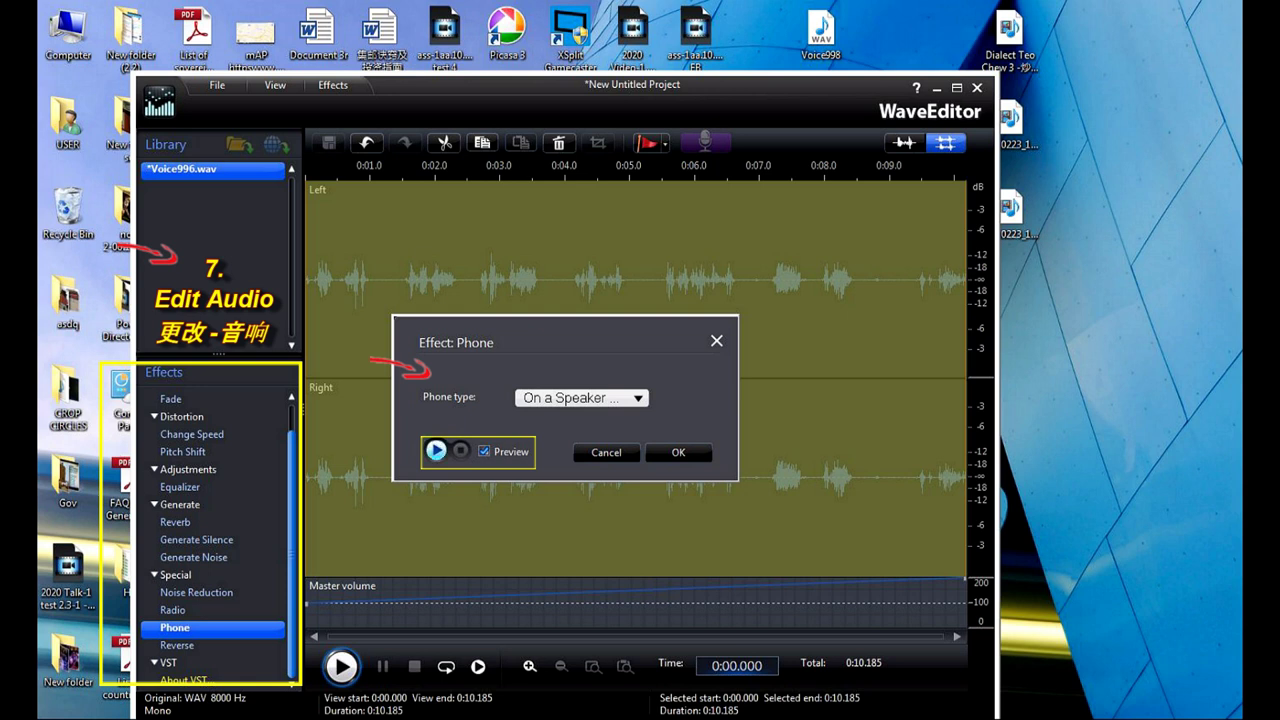
{"action": "left_click", "coordinate": [436, 450]}
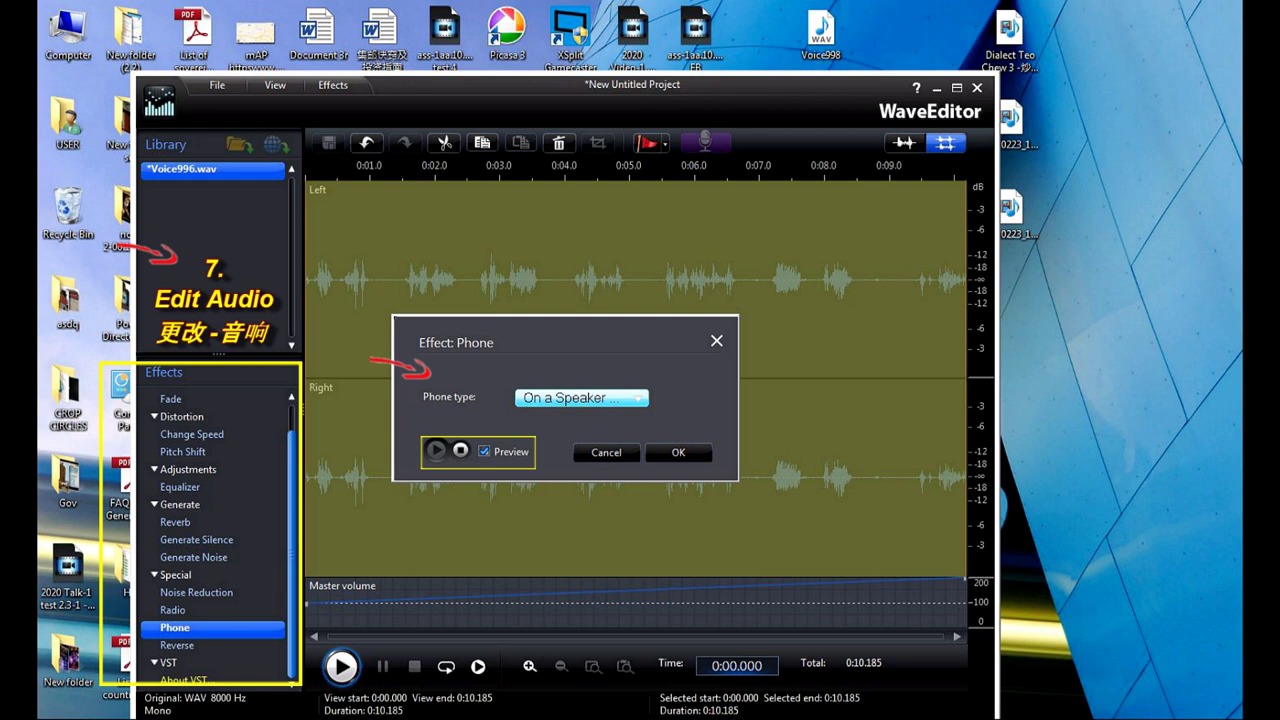
{"action": "left_click", "coordinate": [678, 452]}
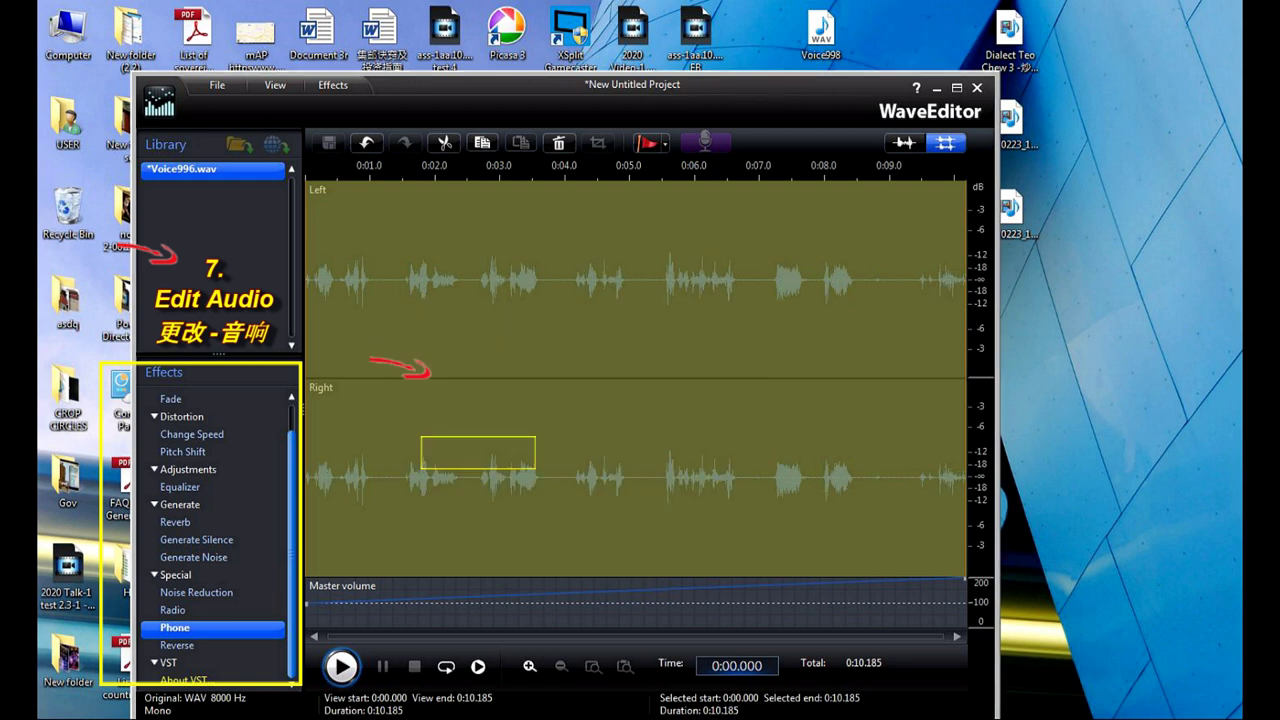
- Preview the Reverse effect on the audio and close it without applying
{"action": "left_click", "coordinate": [179, 645]}
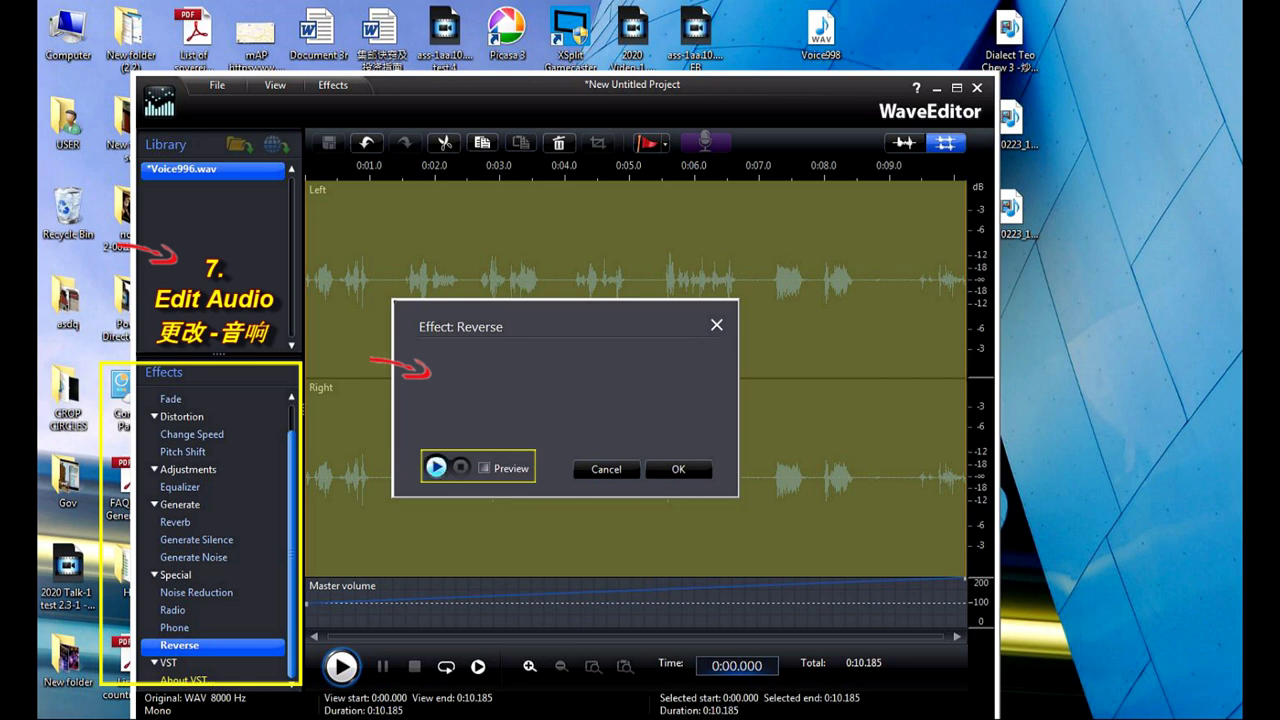
{"action": "left_click", "coordinate": [484, 468]}
{"action": "left_click", "coordinate": [436, 467]}
{"action": "left_click", "coordinate": [484, 468]}
{"action": "left_click", "coordinate": [484, 468]}
{"action": "left_click", "coordinate": [436, 467]}
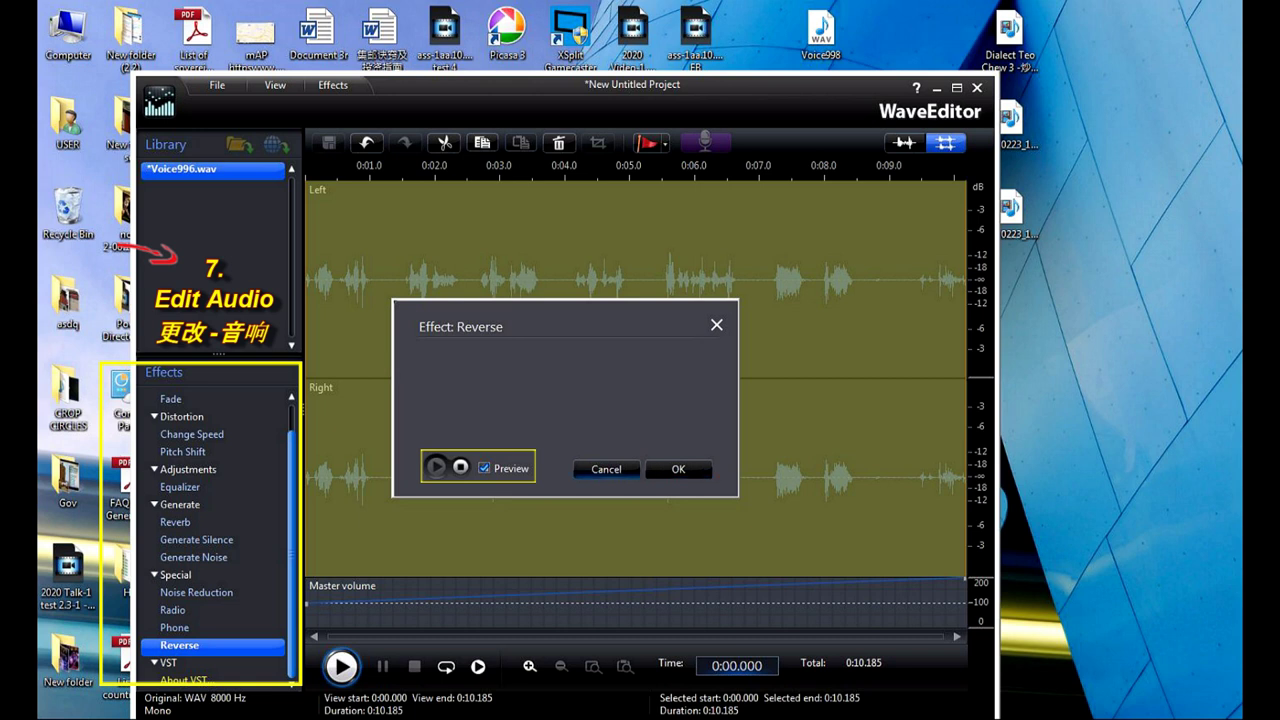
{"action": "left_click", "coordinate": [606, 469]}
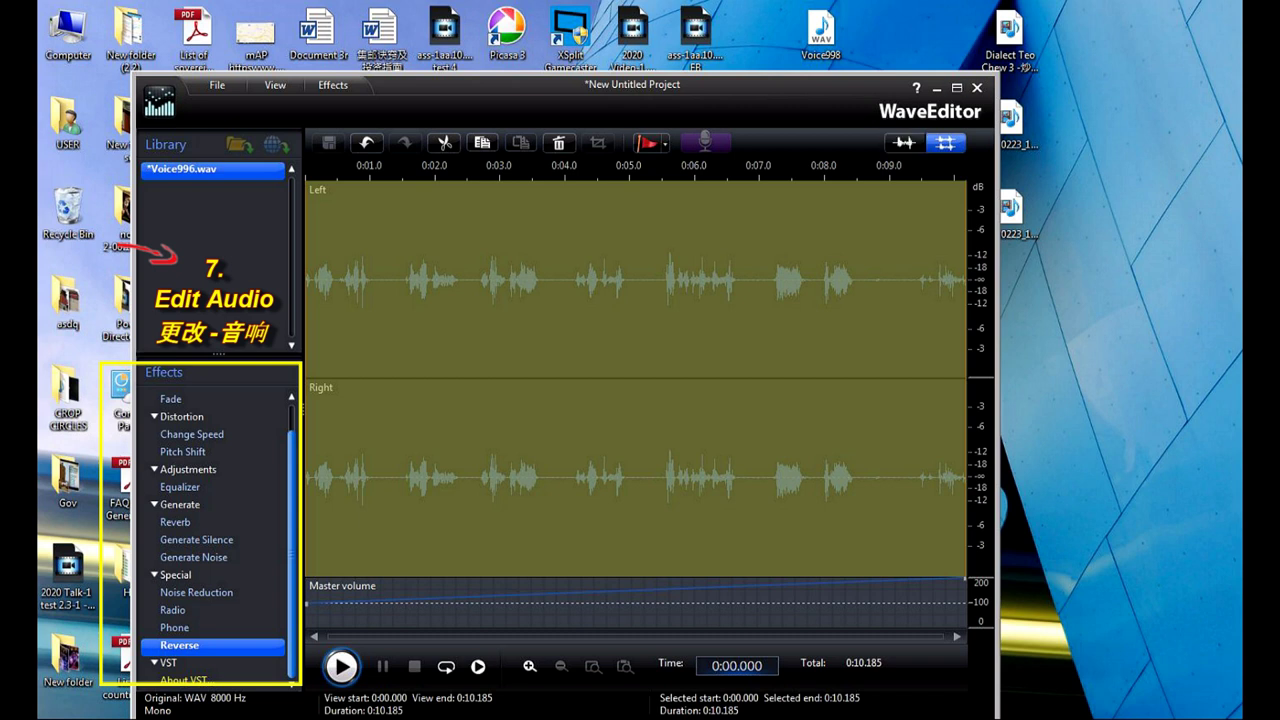
- Close WaveEditor, saving the changes to the audio track, and return to PowerDirector
{"action": "left_click", "coordinate": [977, 87]}
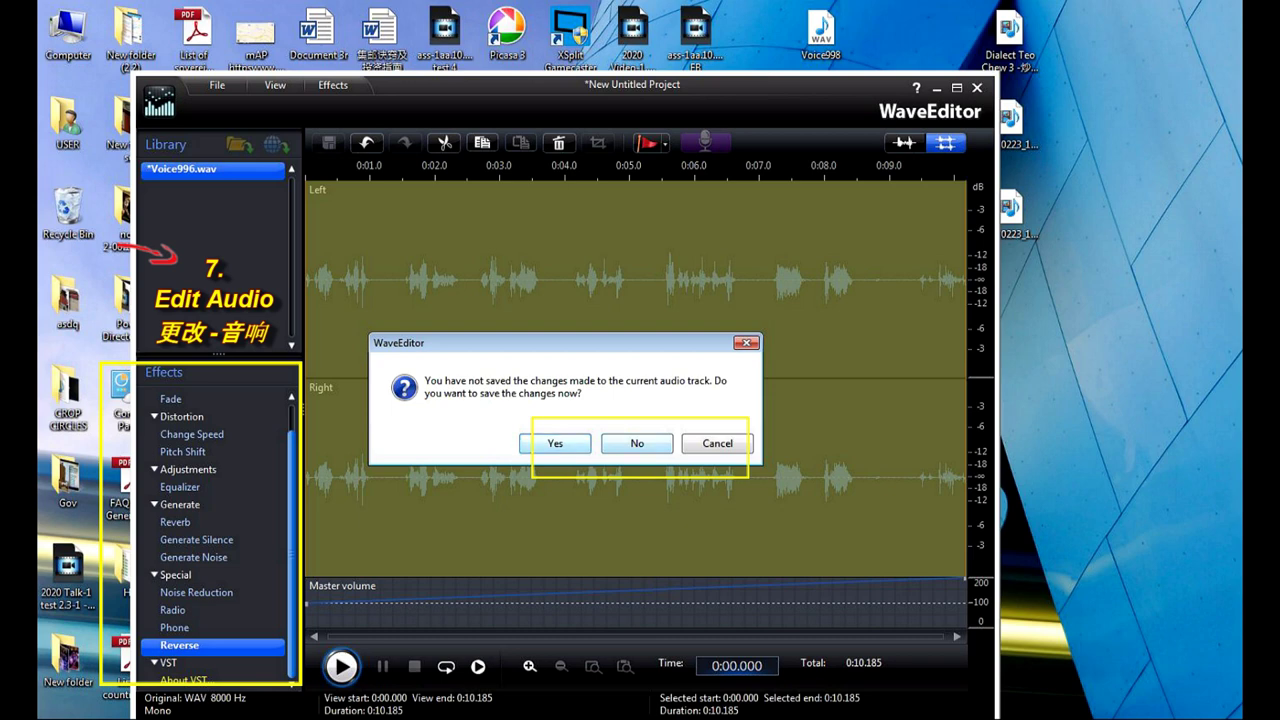
{"action": "left_click", "coordinate": [555, 443]}
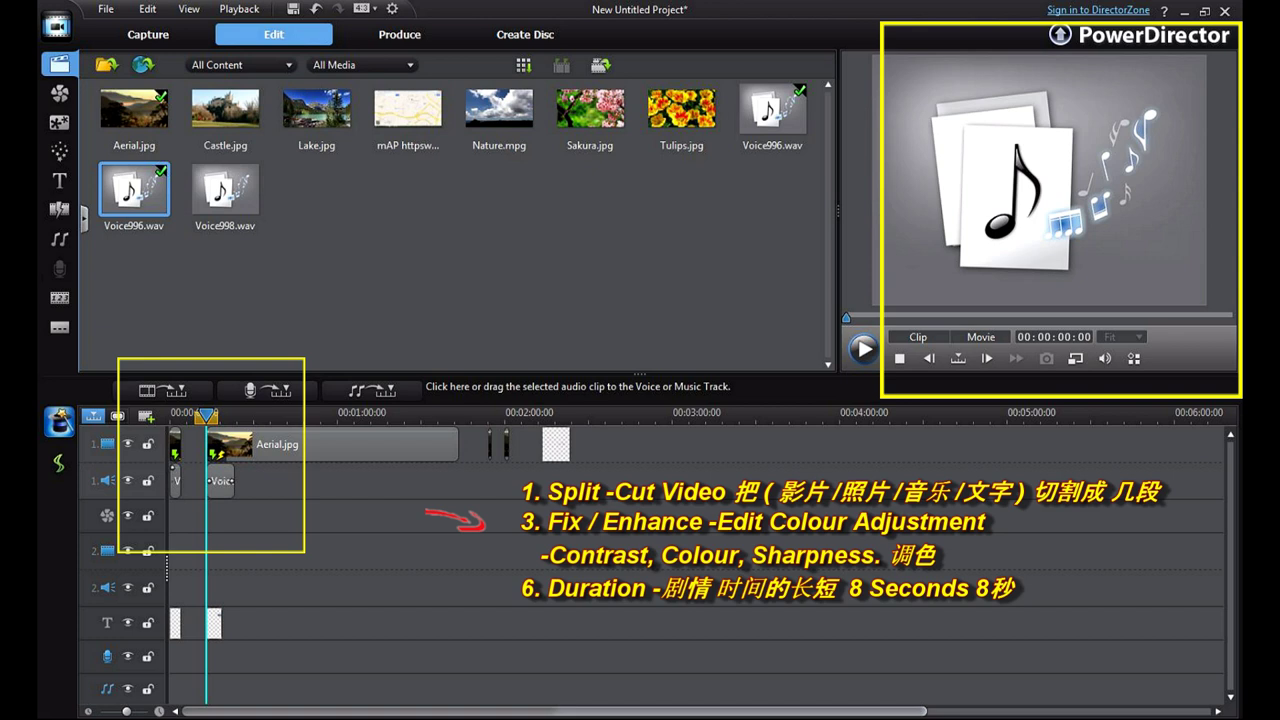
- Play the movie from the start of the long Aerial.jpg clip and raise the preview volume while it plays
{"action": "left_click", "coordinate": [272, 445]}
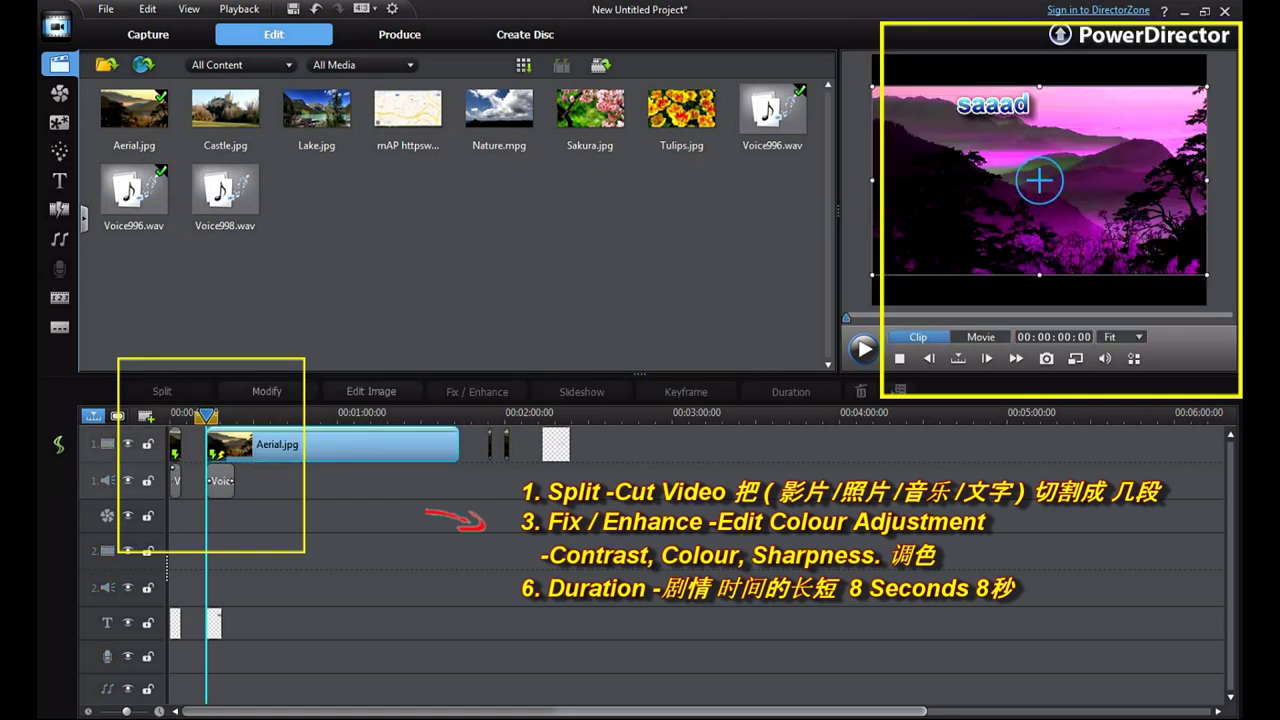
{"action": "left_click", "coordinate": [220, 481]}
{"action": "left_click", "coordinate": [300, 445]}
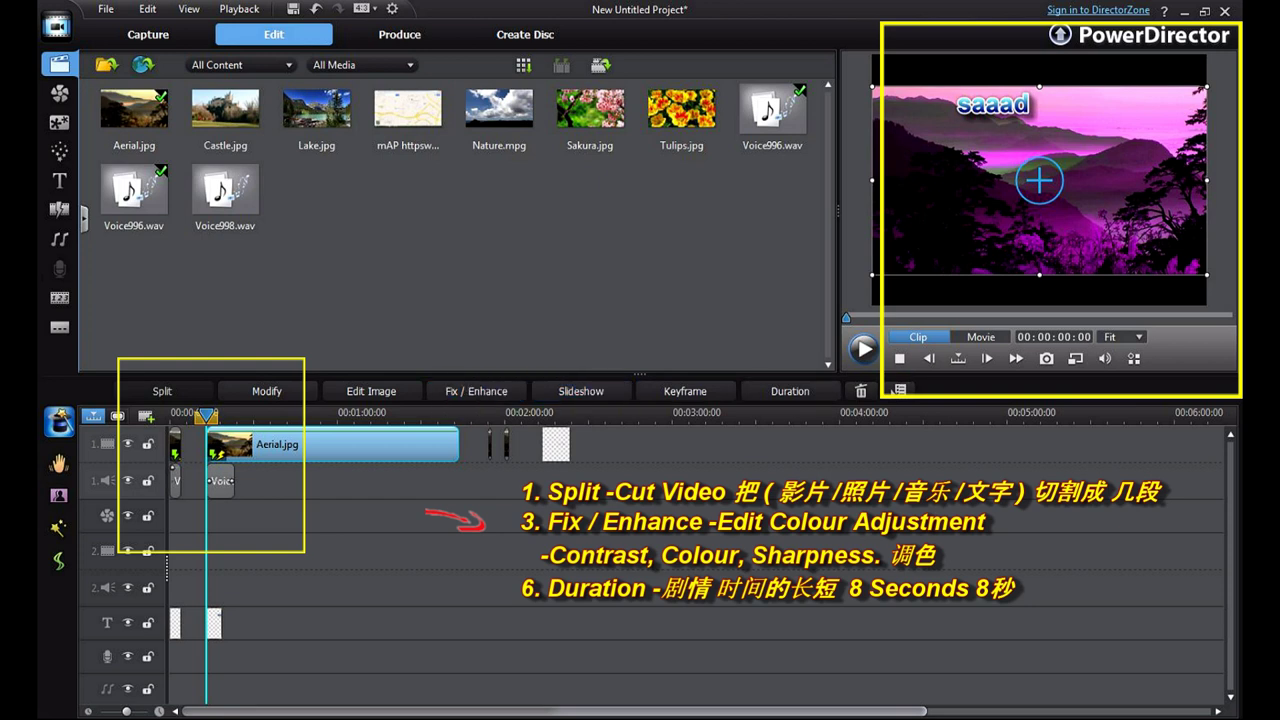
{"action": "left_click", "coordinate": [720, 520]}
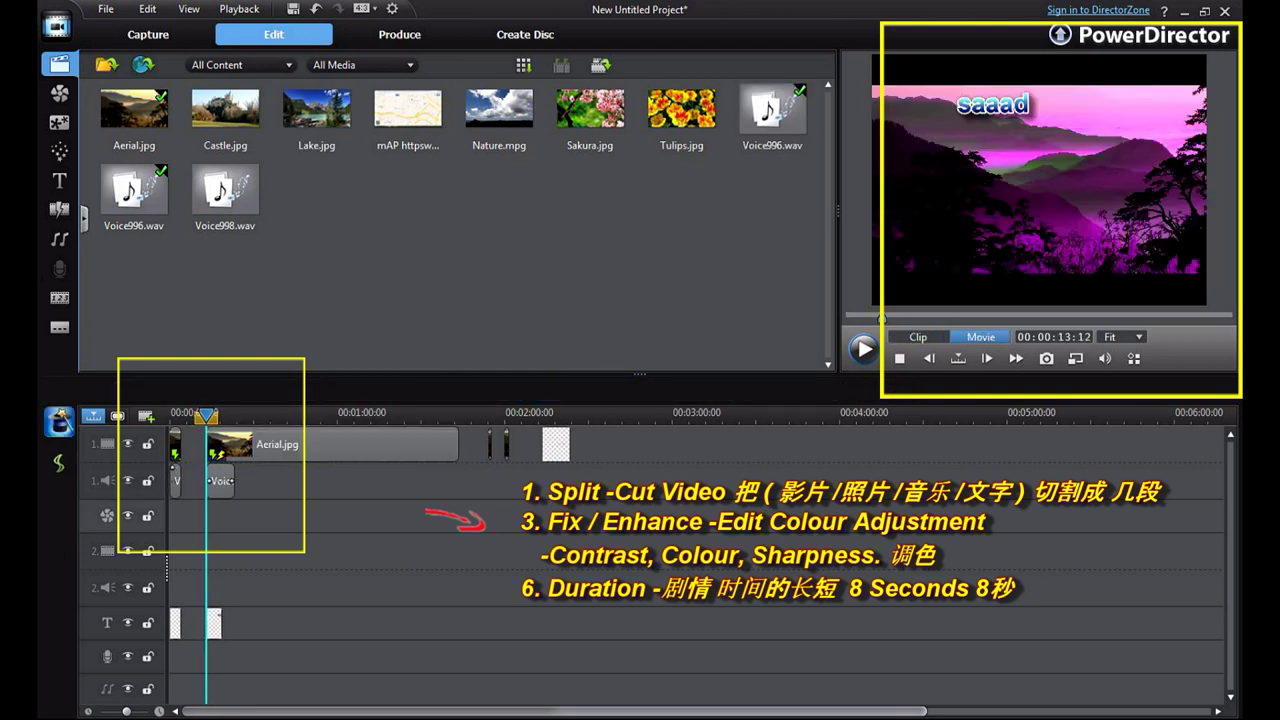
{"action": "left_click", "coordinate": [863, 348]}
{"action": "mouse_move", "coordinate": [1104, 358]}
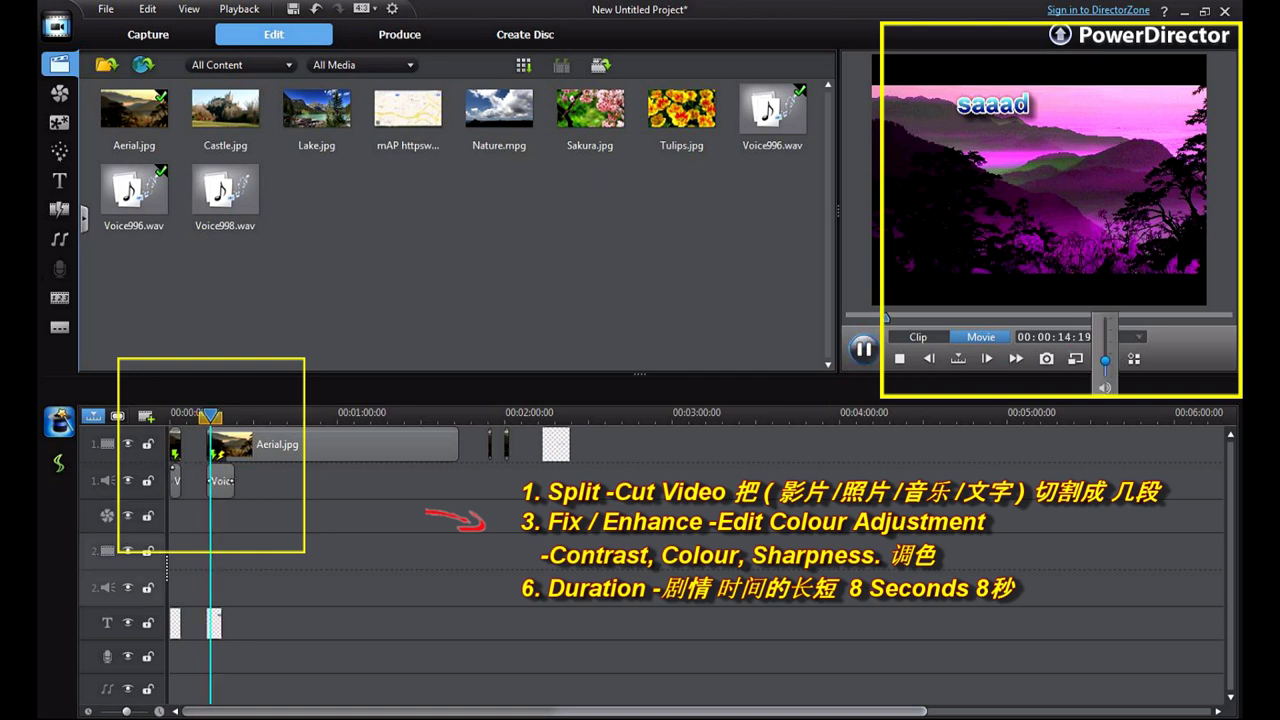
{"action": "left_click_drag", "start_coordinate": [1105, 361], "coordinate": [1105, 336]}
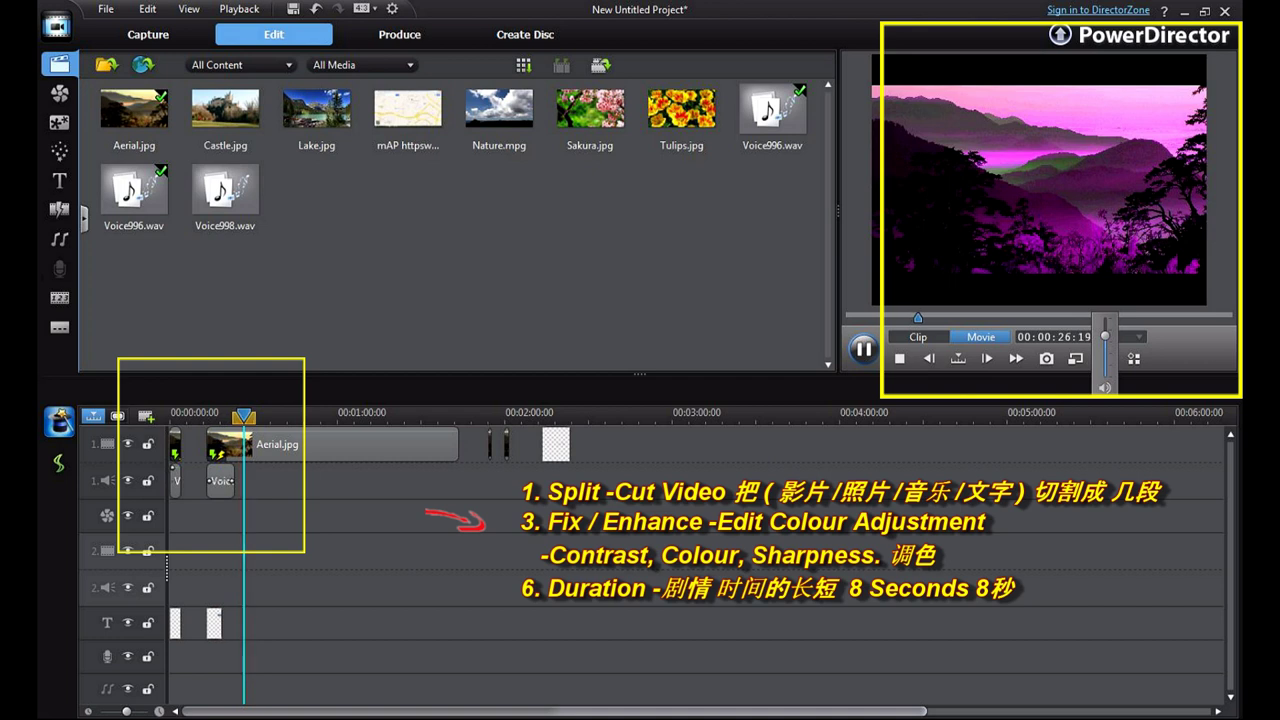
- Split the long Aerial.jpg clip at clip time 00:00:14:06, and split its remainder at clip time 00:00:05:14
{"action": "left_click", "coordinate": [330, 445]}
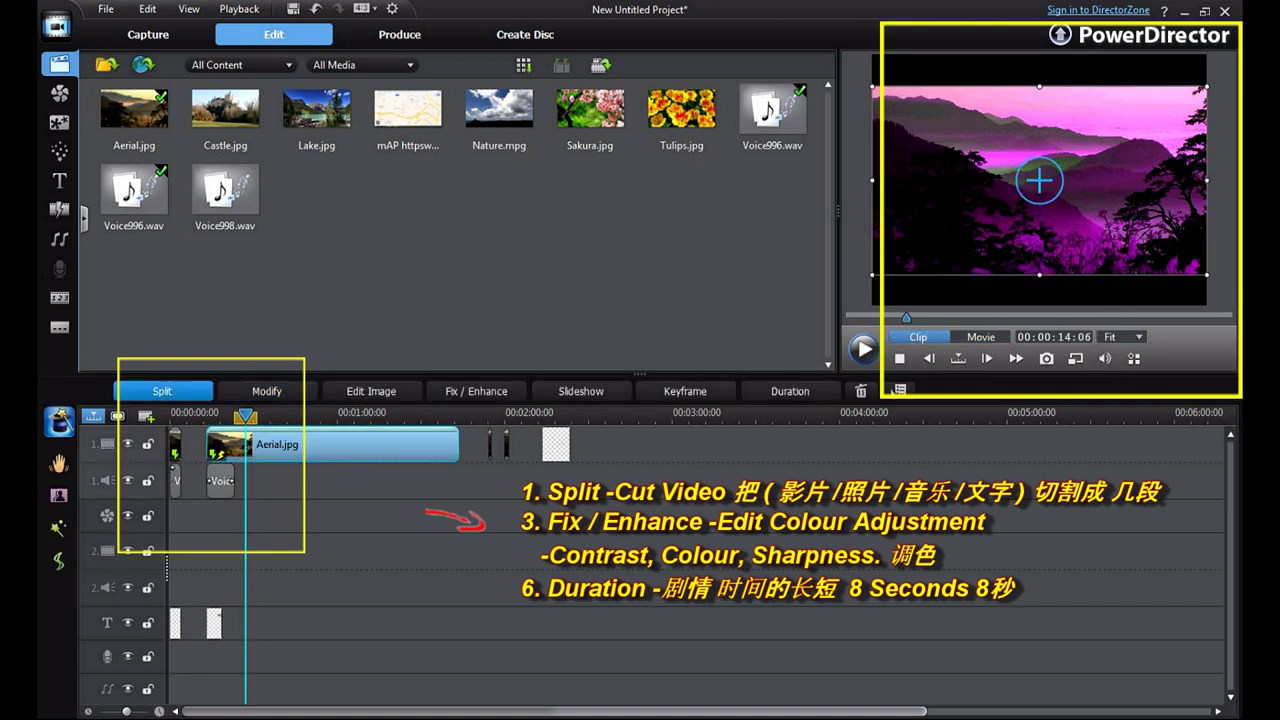
{"action": "left_click", "coordinate": [162, 391]}
{"action": "left_click_drag", "start_coordinate": [245, 416], "coordinate": [261, 416]}
{"action": "left_click", "coordinate": [318, 444]}
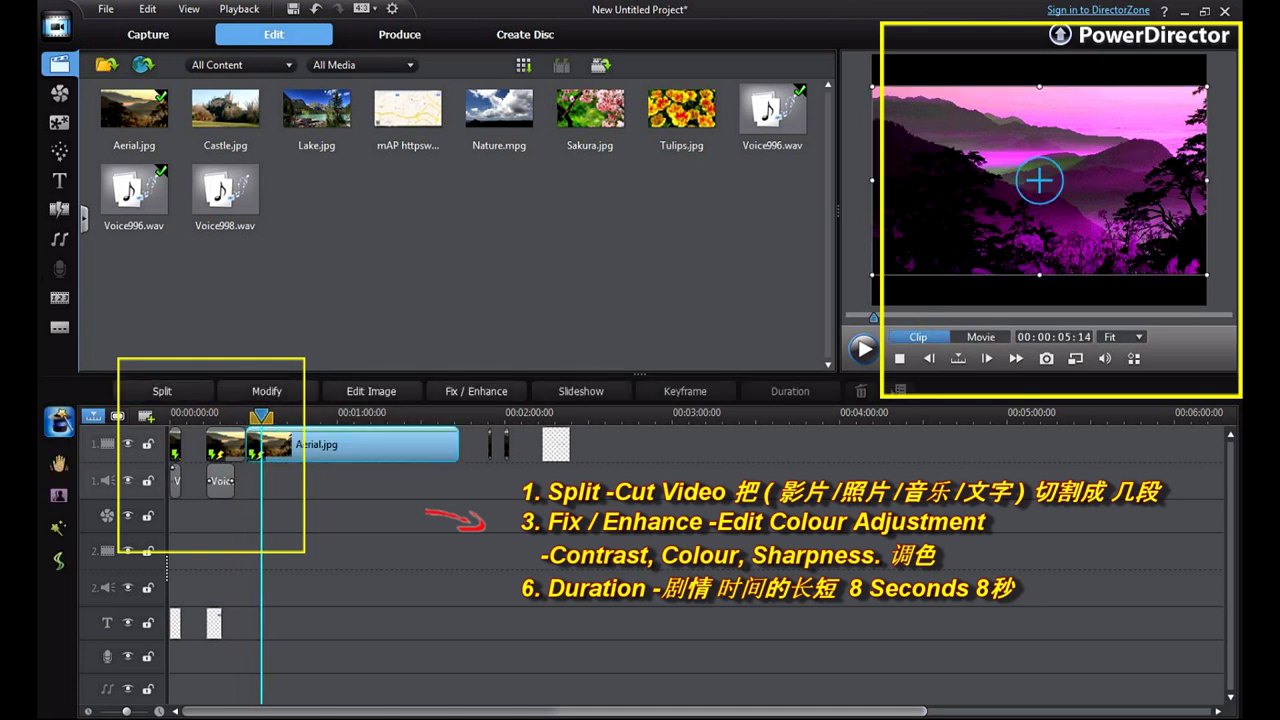
{"action": "left_click", "coordinate": [162, 391]}
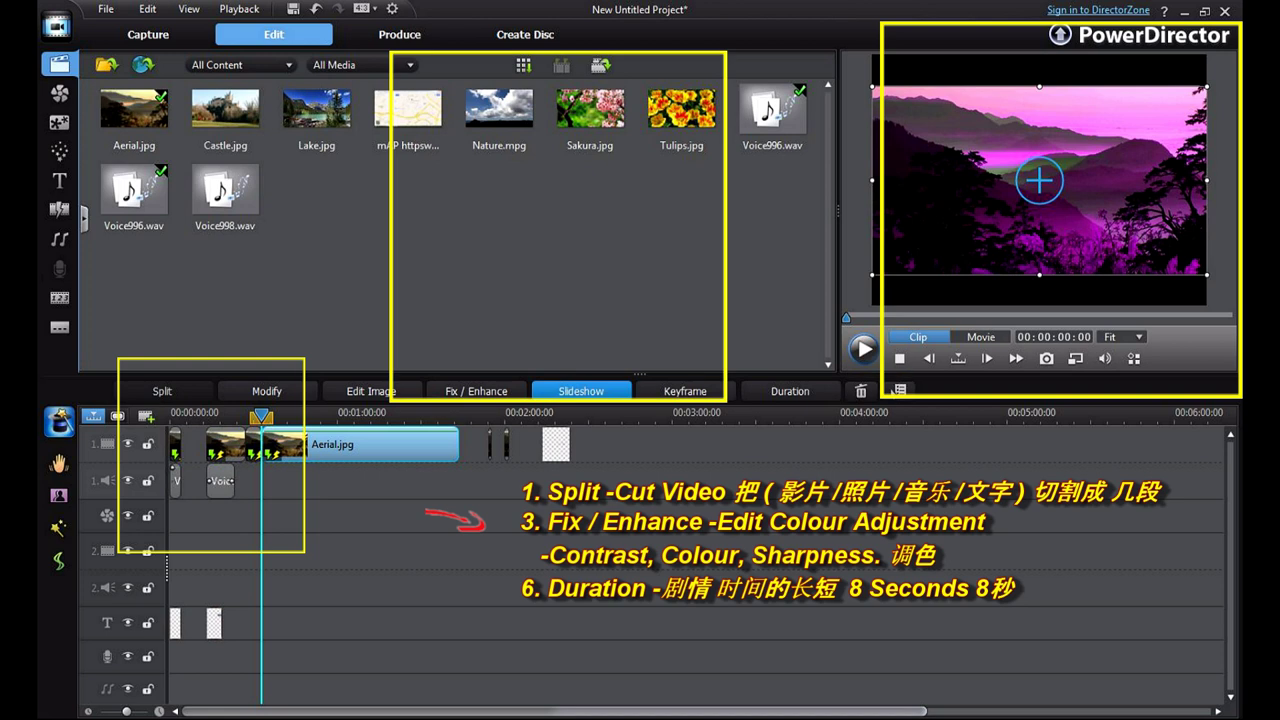
- In the Color Adjustment of the short middle Aerial.jpg segment, raise the hue past its midpoint and the saturation nearly to maximum
{"action": "left_click", "coordinate": [476, 391]}
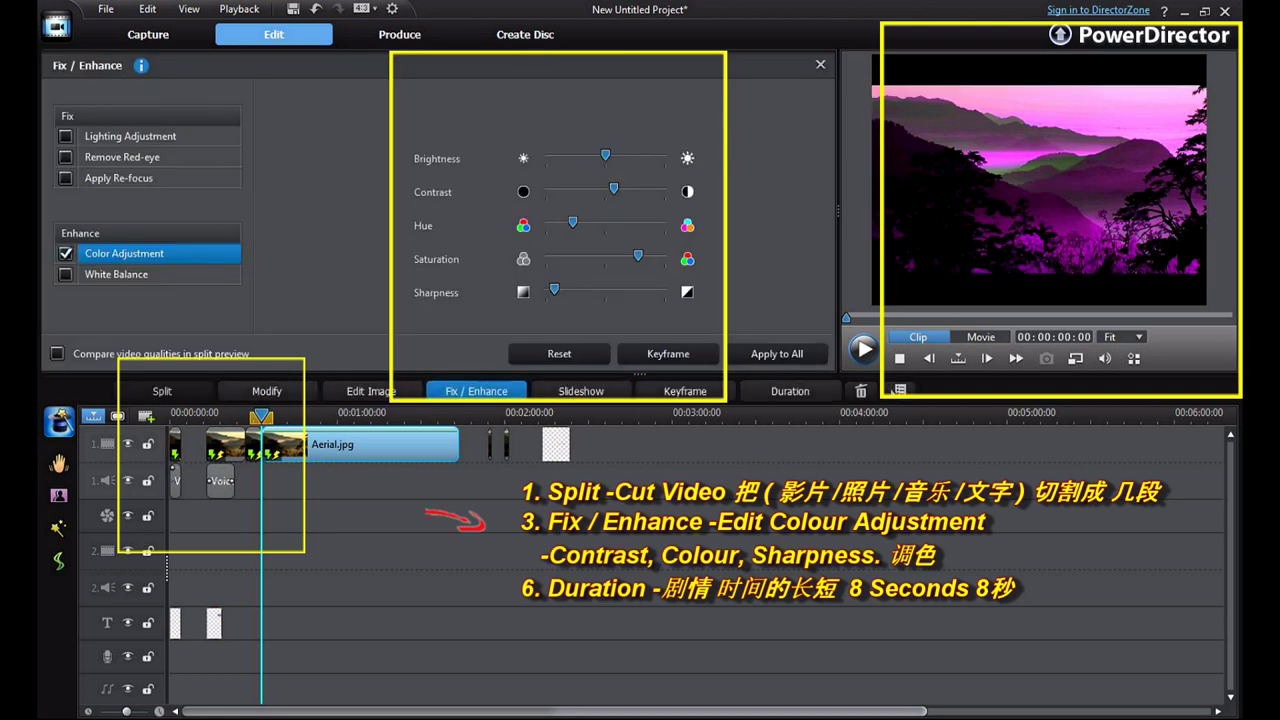
{"action": "left_click", "coordinate": [254, 444]}
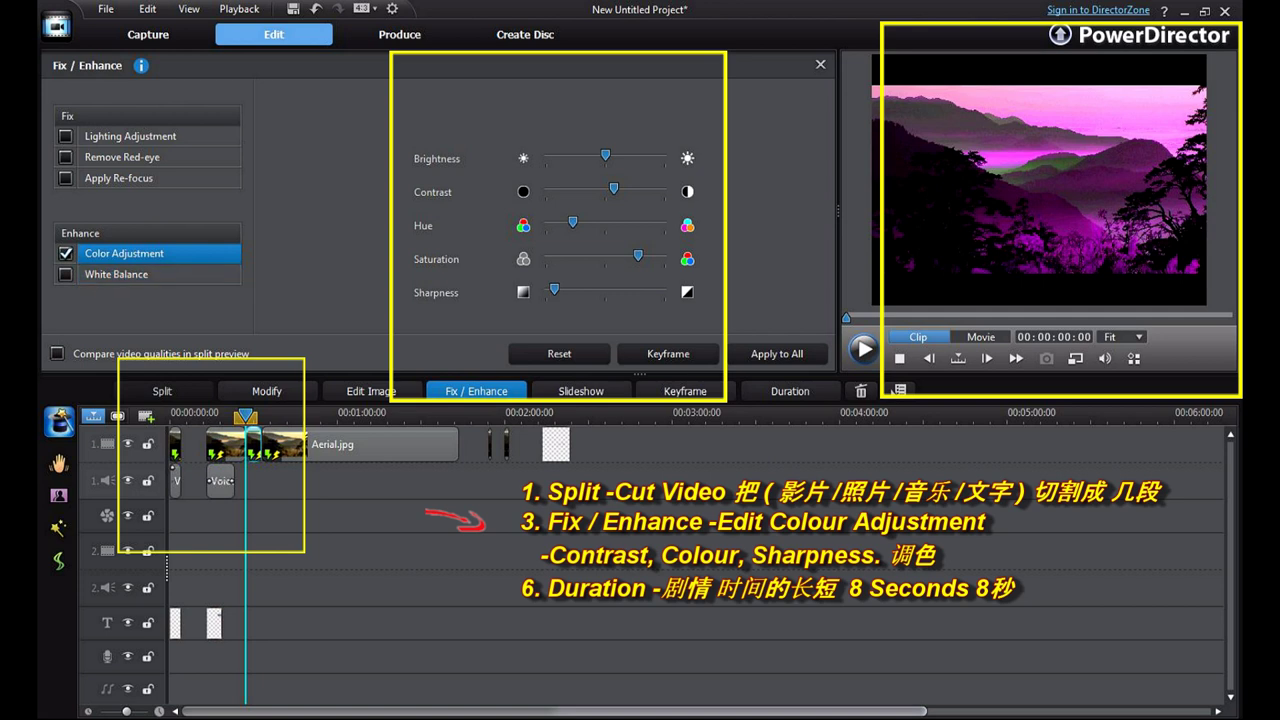
{"action": "left_click_drag", "start_coordinate": [573, 222], "coordinate": [558, 255]}
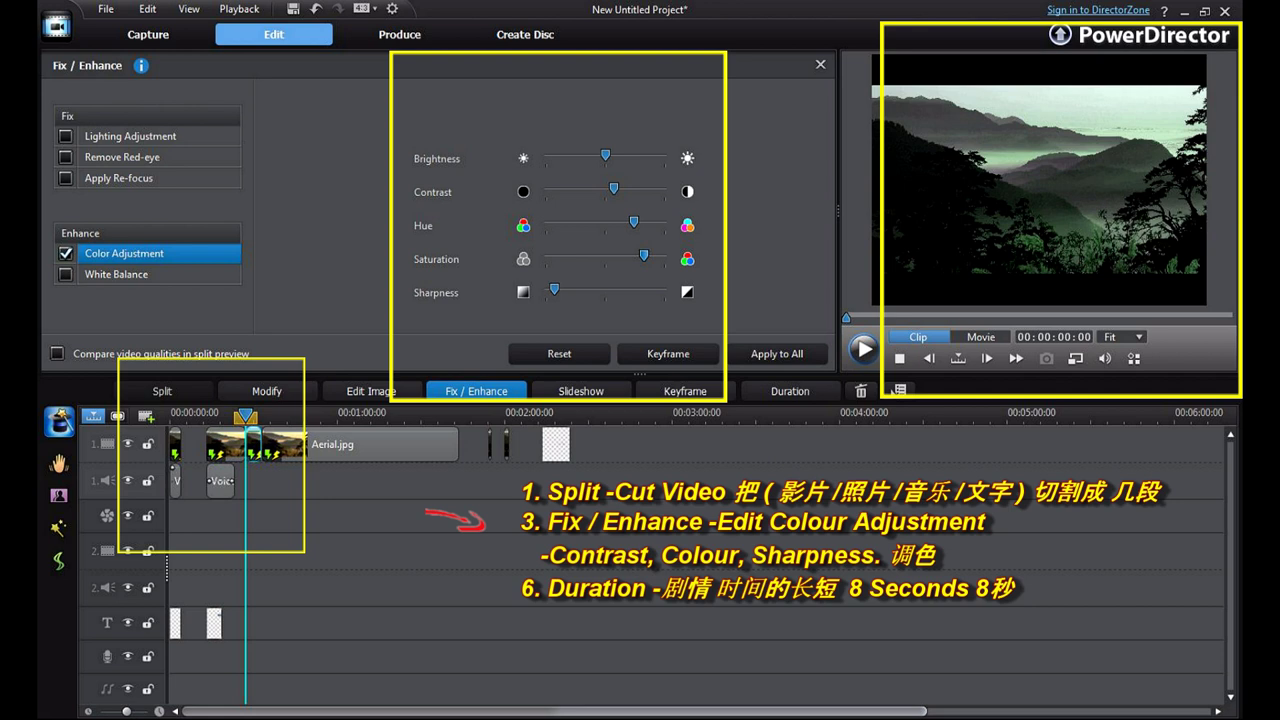
{"action": "left_click_drag", "start_coordinate": [643, 255], "coordinate": [664, 255]}
- Play the movie from 00:00:25:12 across the start of the recoloured segment to check the colour change
{"action": "left_click_drag", "start_coordinate": [246, 416], "coordinate": [239, 416]}
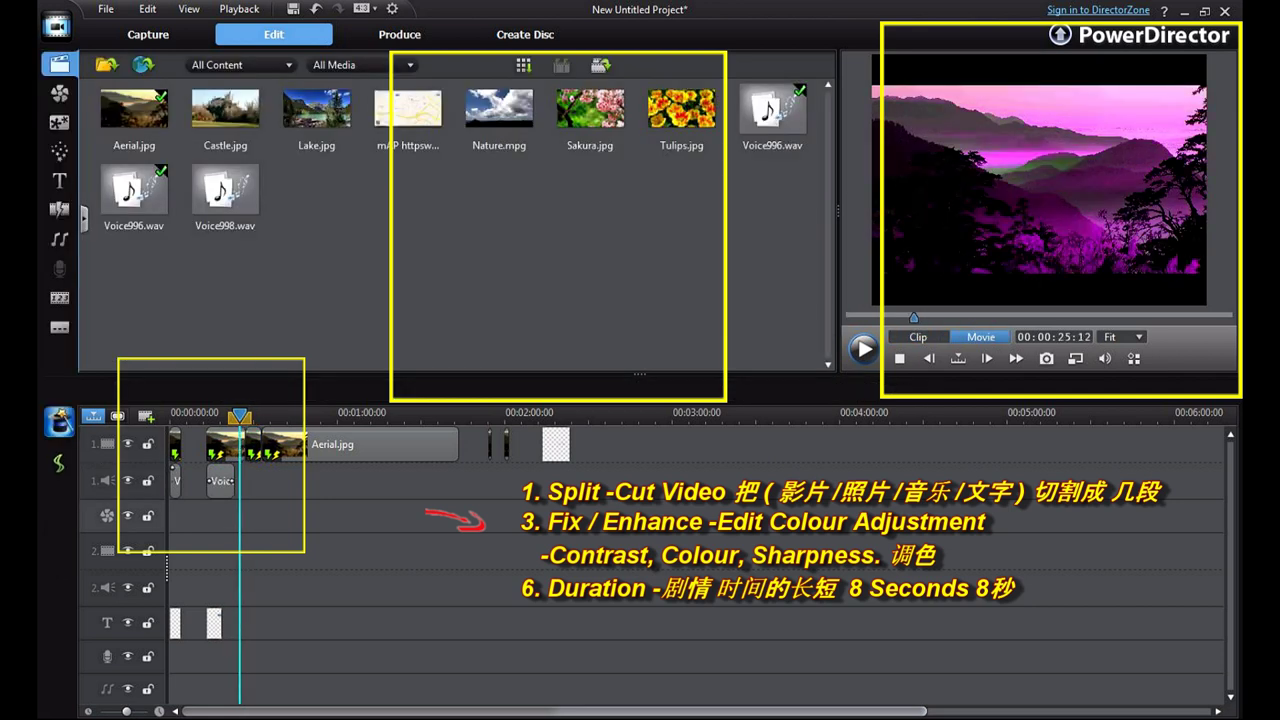
{"action": "left_click", "coordinate": [864, 349]}
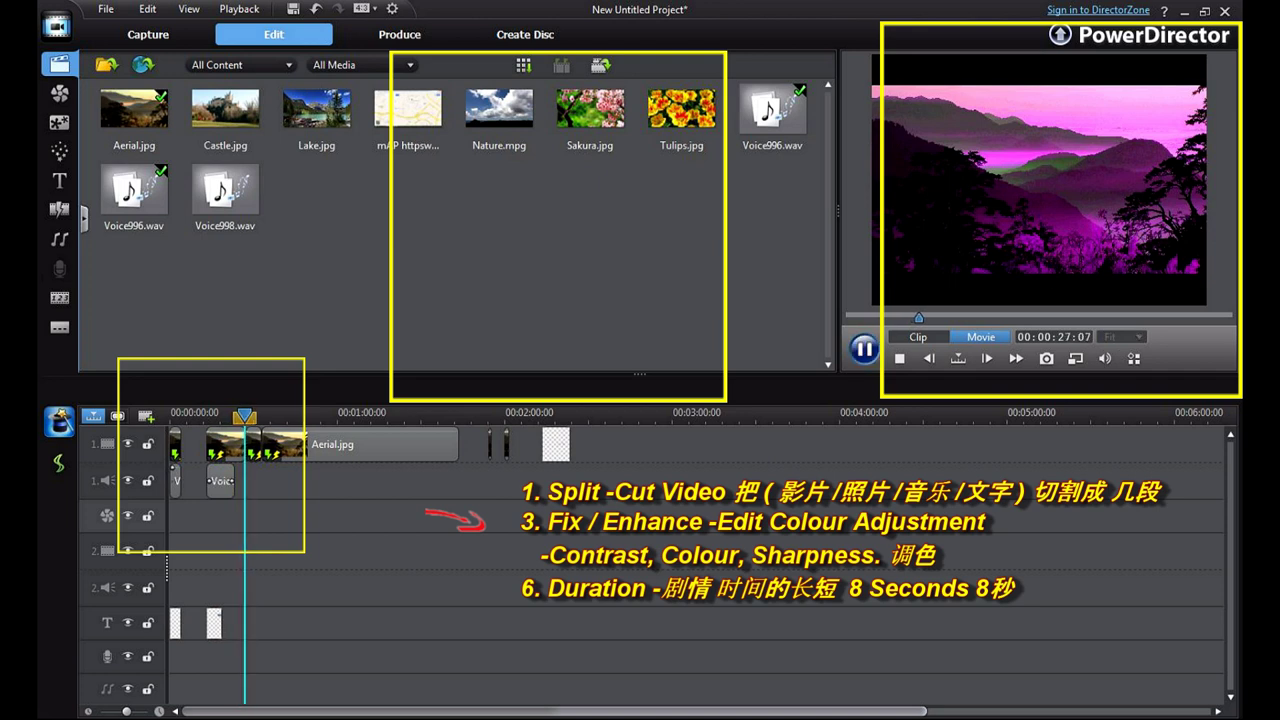
{"action": "key", "text": "space"}
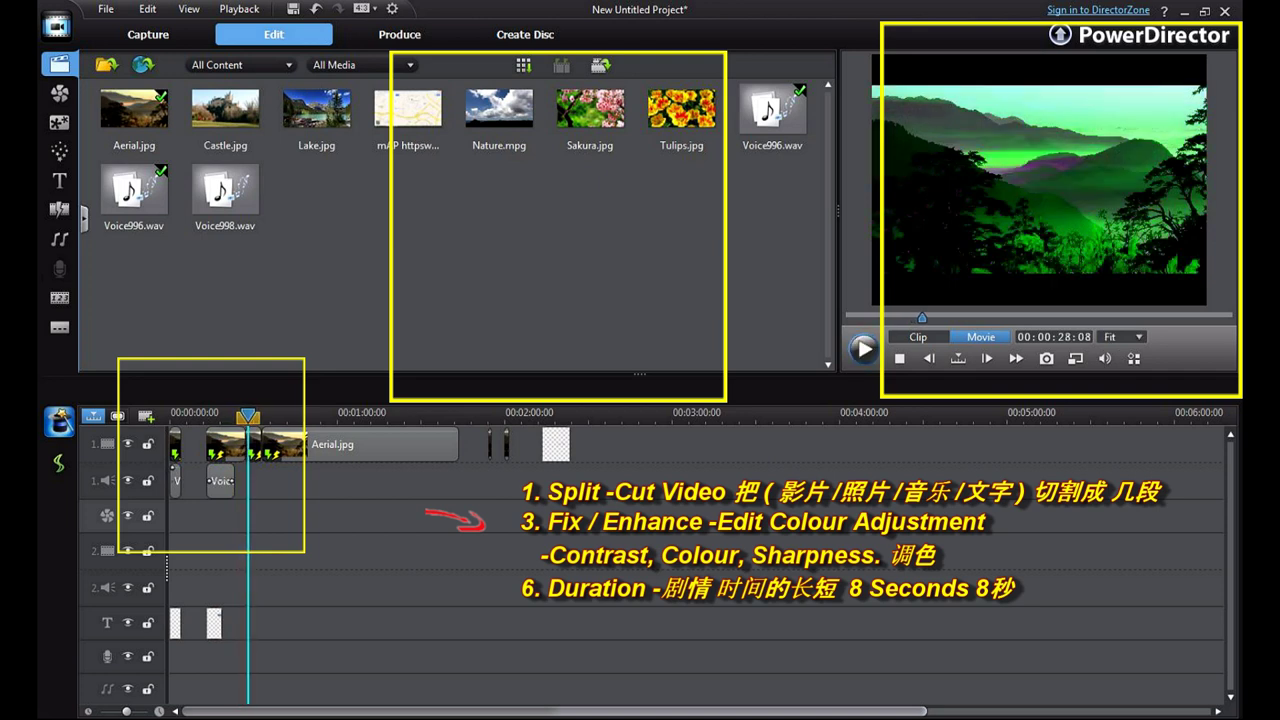
- Split the last Aerial.jpg clip at clip time 00:00:06:22, then adjust the new short segment's hue, saturation and sharpness to tint it red
{"action": "left_click_drag", "start_coordinate": [248, 415], "coordinate": [280, 415]}
{"action": "left_click", "coordinate": [325, 445]}
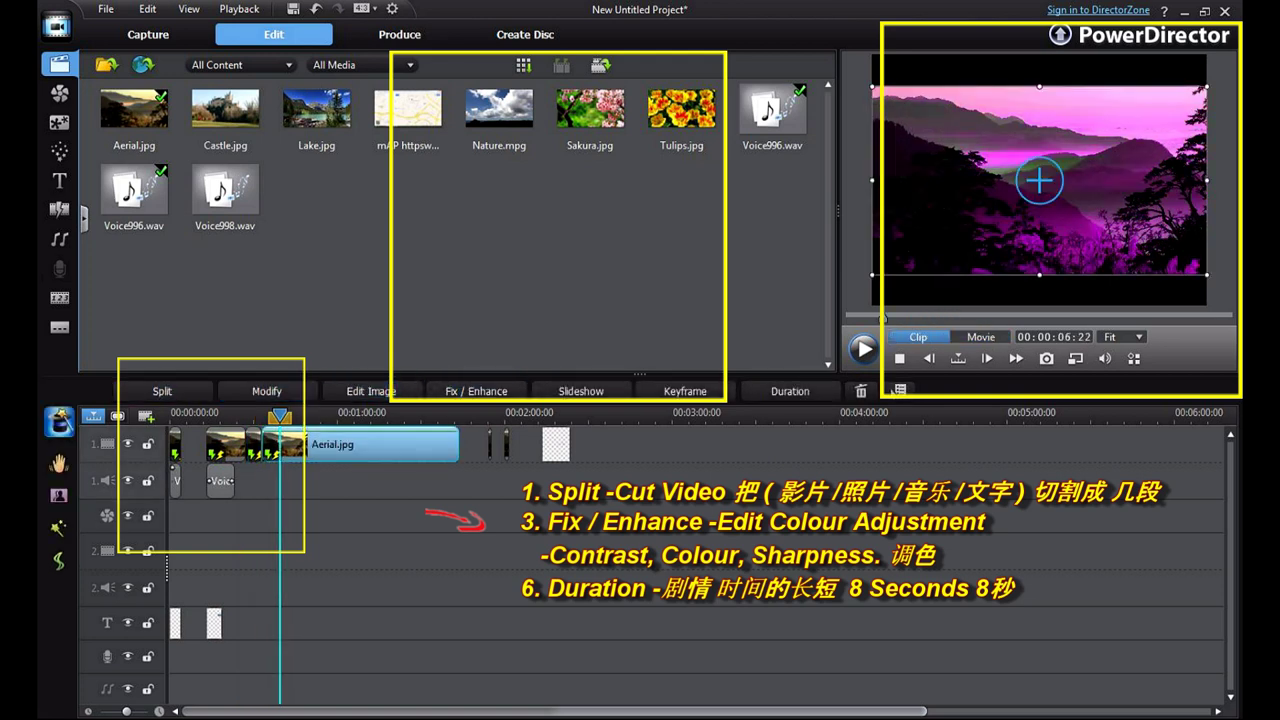
{"action": "left_click", "coordinate": [476, 391]}
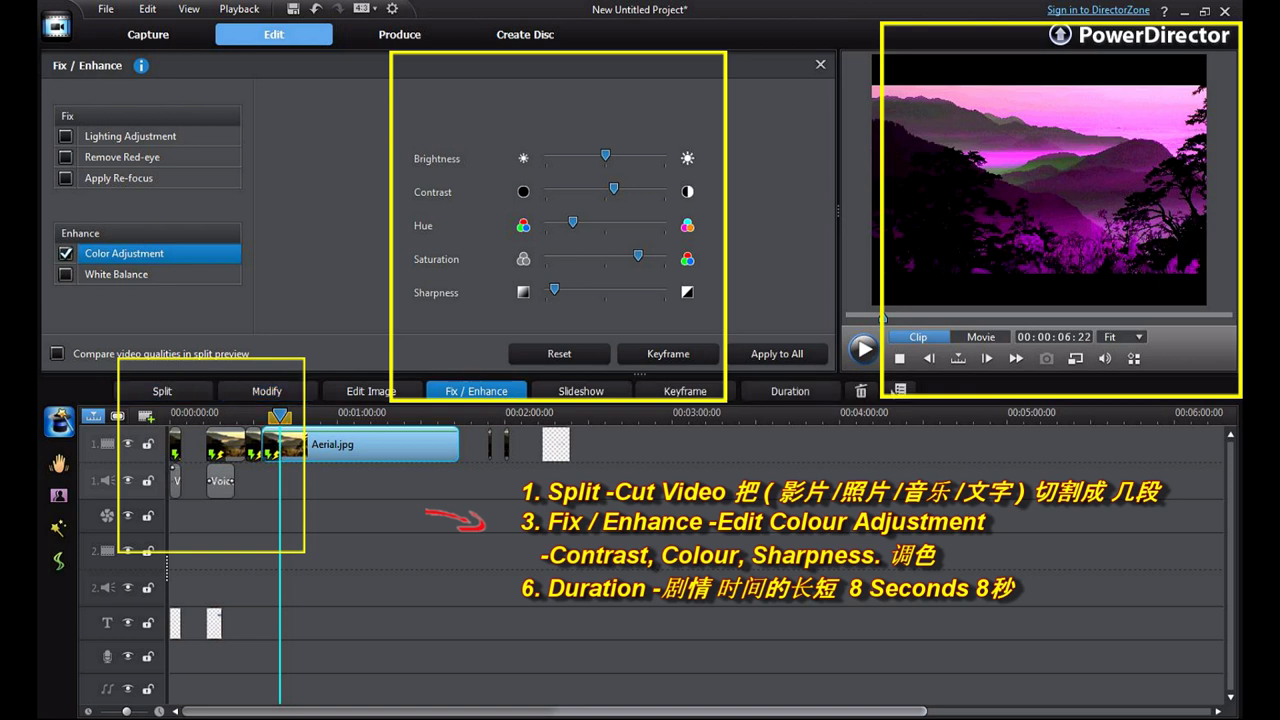
{"action": "left_click", "coordinate": [162, 391]}
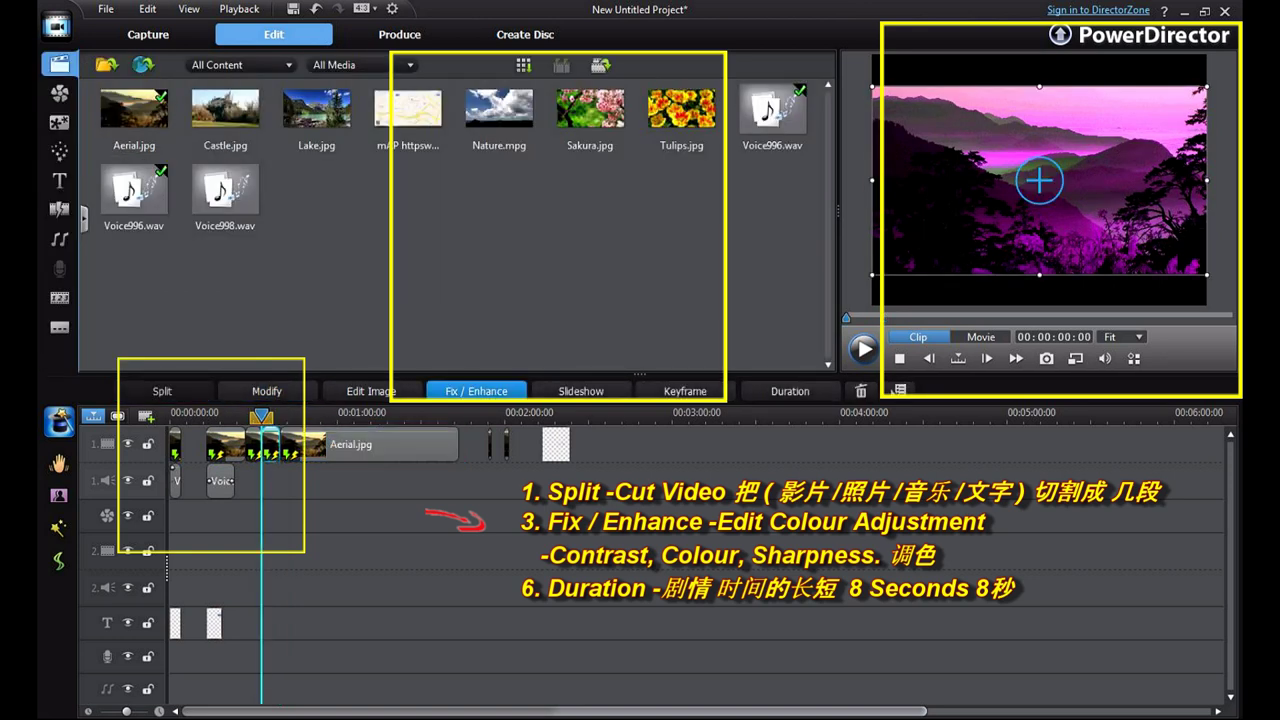
{"action": "left_click", "coordinate": [476, 391]}
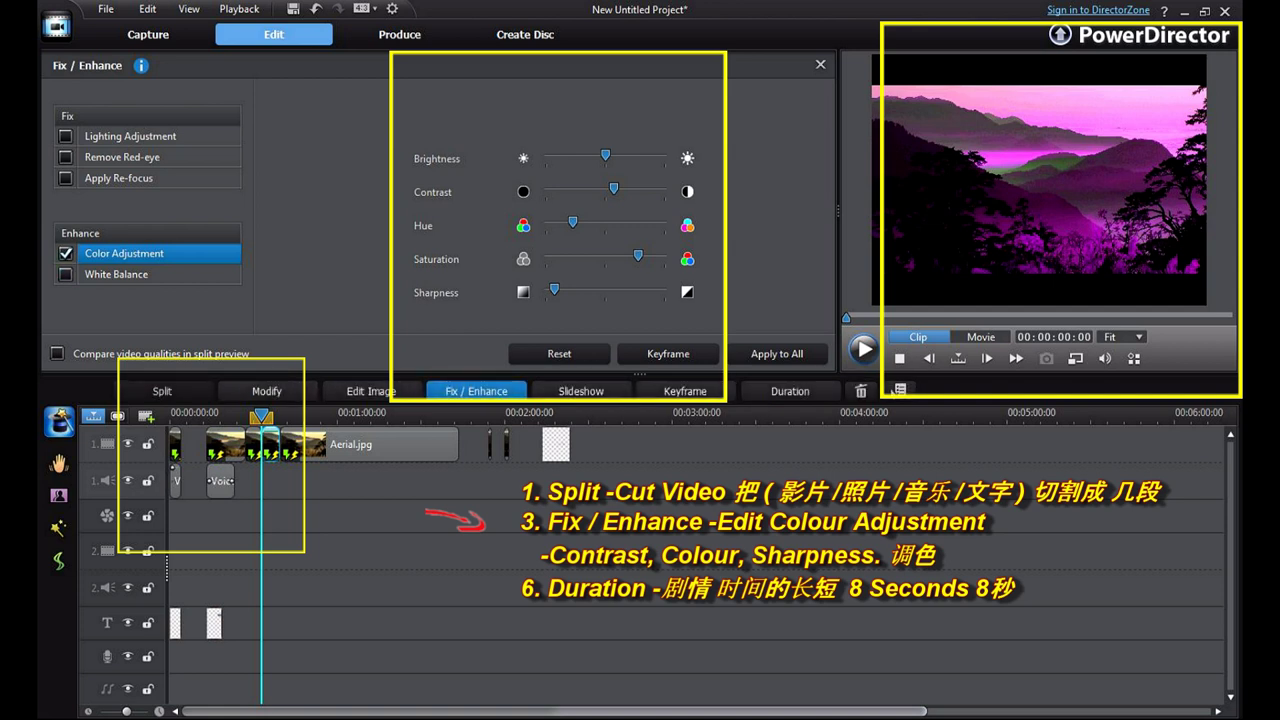
{"action": "left_click_drag", "start_coordinate": [582, 222], "coordinate": [632, 255]}
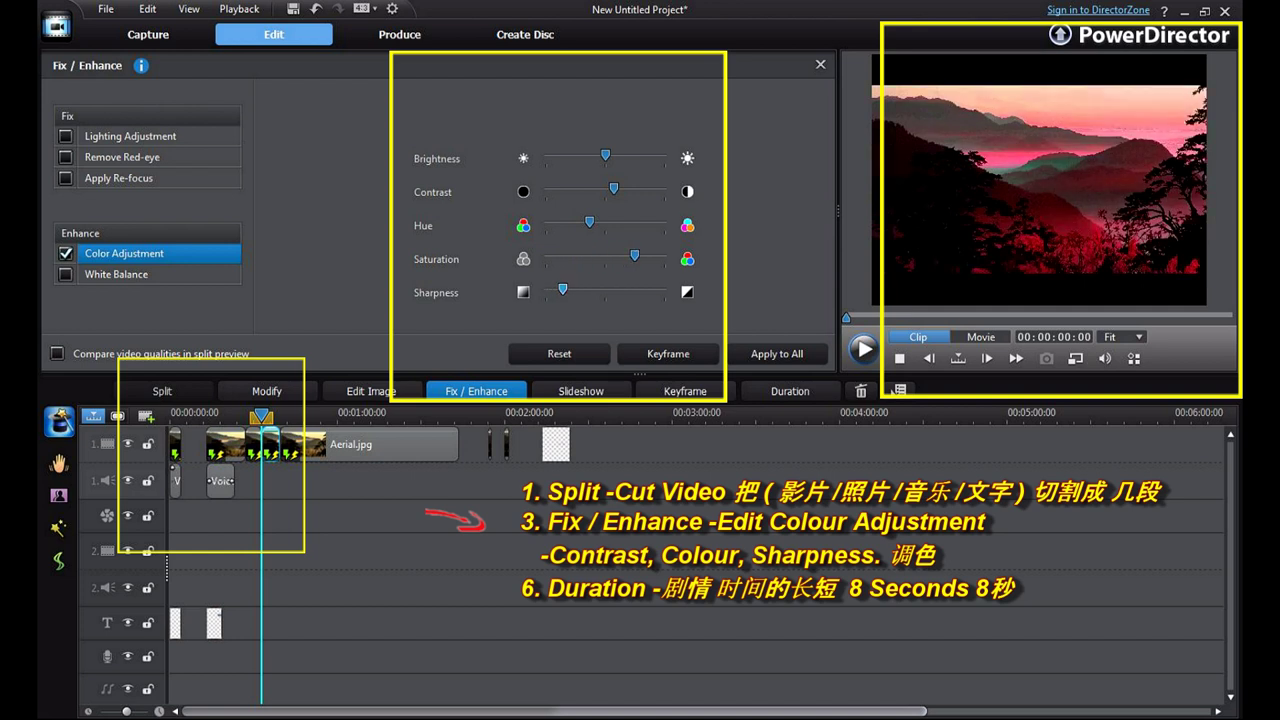
- Split the remaining long Aerial.jpg clip at clip time 00:00:07:05
{"action": "left_click_drag", "start_coordinate": [262, 415], "coordinate": [300, 415]}
{"action": "left_click", "coordinate": [330, 445]}
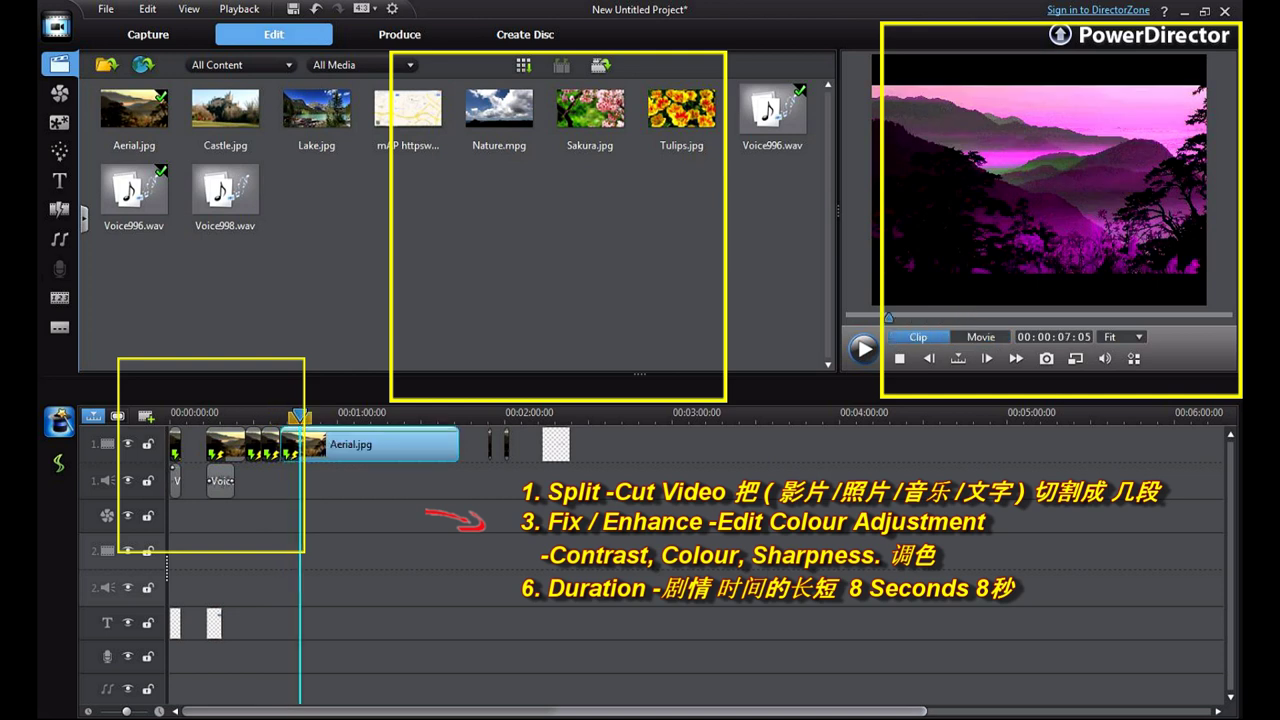
{"action": "left_click", "coordinate": [163, 391]}
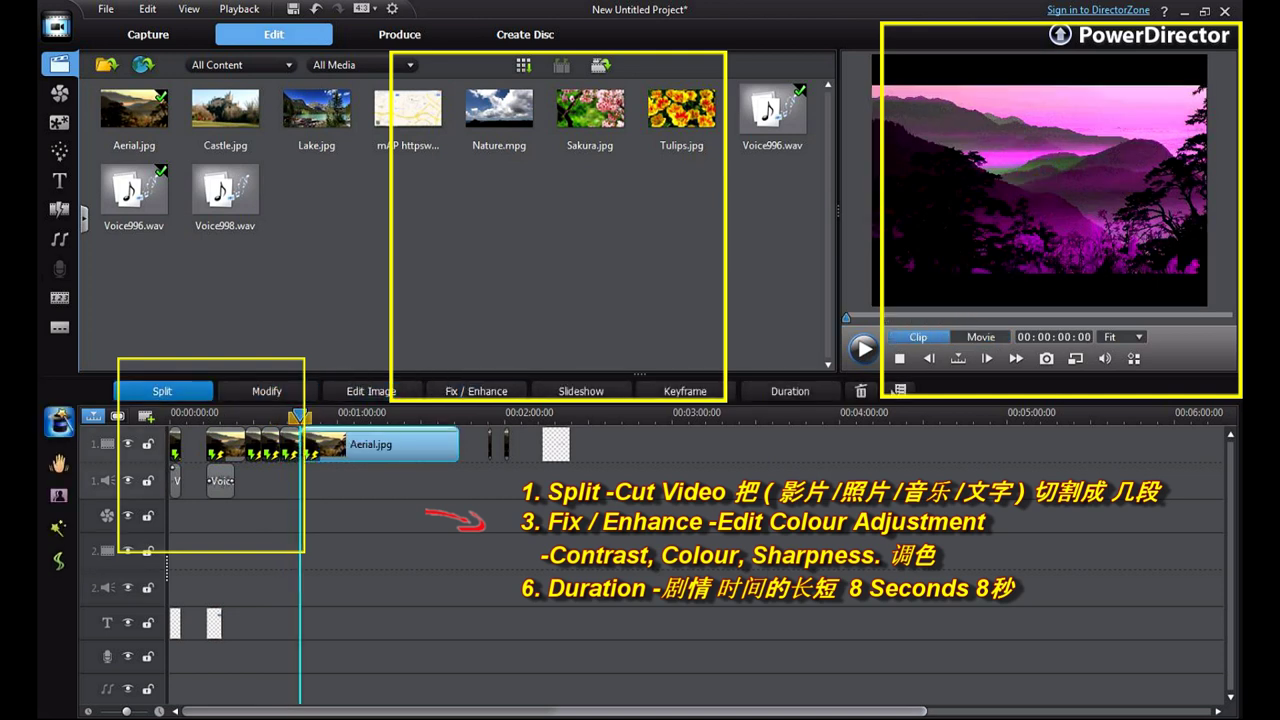
- In the Color Adjustment of the newly split short Aerial.jpg segment, lower the hue to its minimum and the saturation slightly below its midpoint
{"action": "left_click", "coordinate": [290, 445]}
{"action": "left_click", "coordinate": [476, 391]}
{"action": "mouse_move", "coordinate": [573, 222]}
{"action": "left_mouse_down"}
{"action": "mouse_move", "coordinate": [592, 222]}
{"action": "mouse_move", "coordinate": [563, 222]}
{"action": "left_mouse_up"}
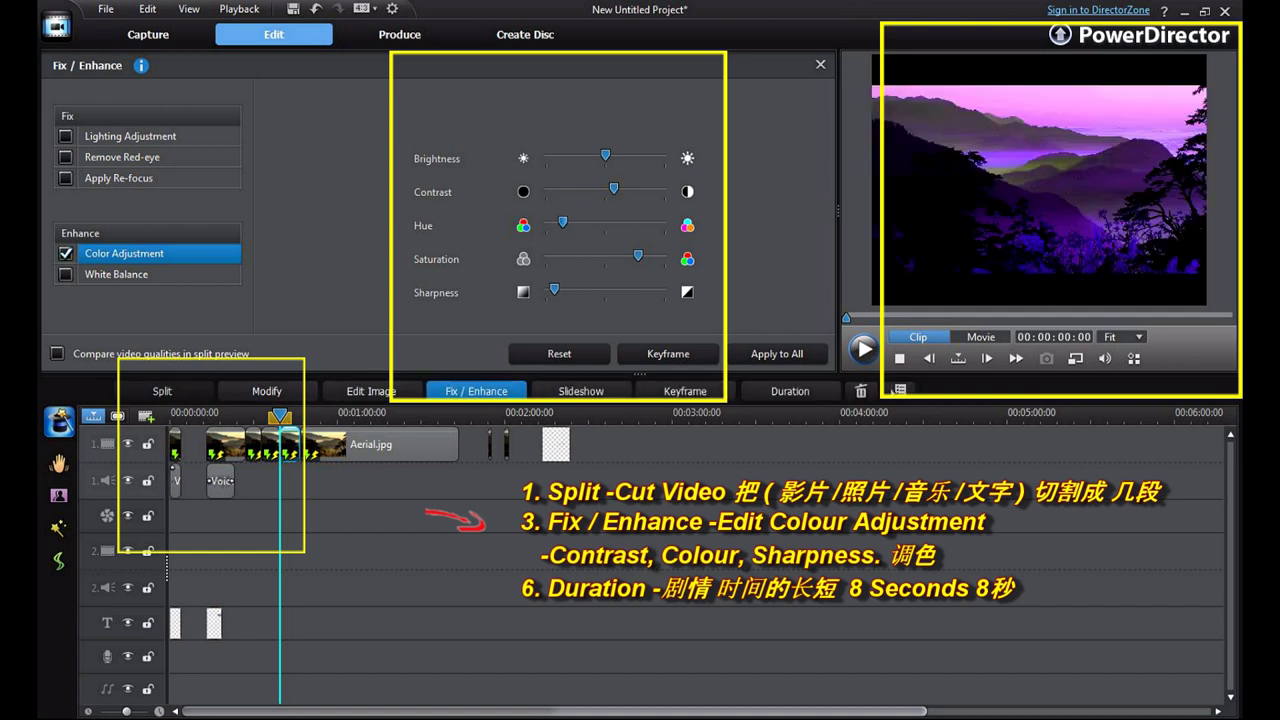
{"action": "key", "text": "Left"}
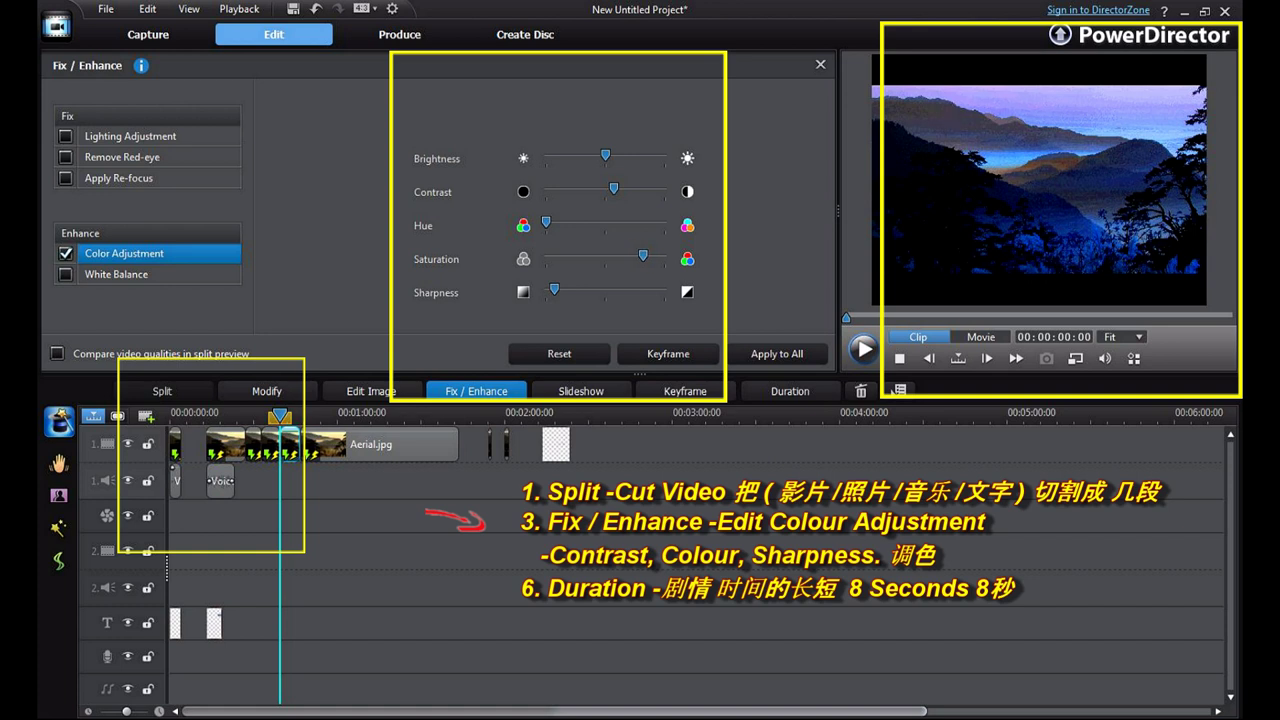
{"action": "left_click_drag", "start_coordinate": [616, 256], "coordinate": [567, 256]}
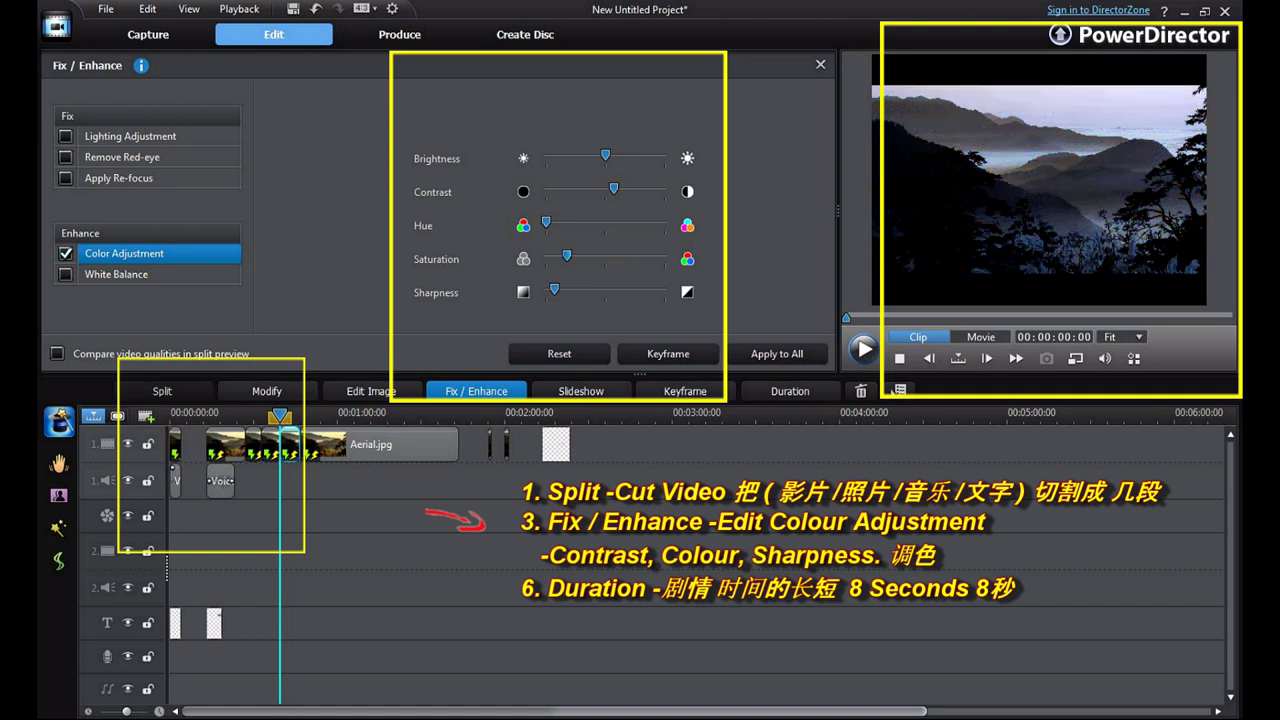
{"action": "key", "text": "Right"}
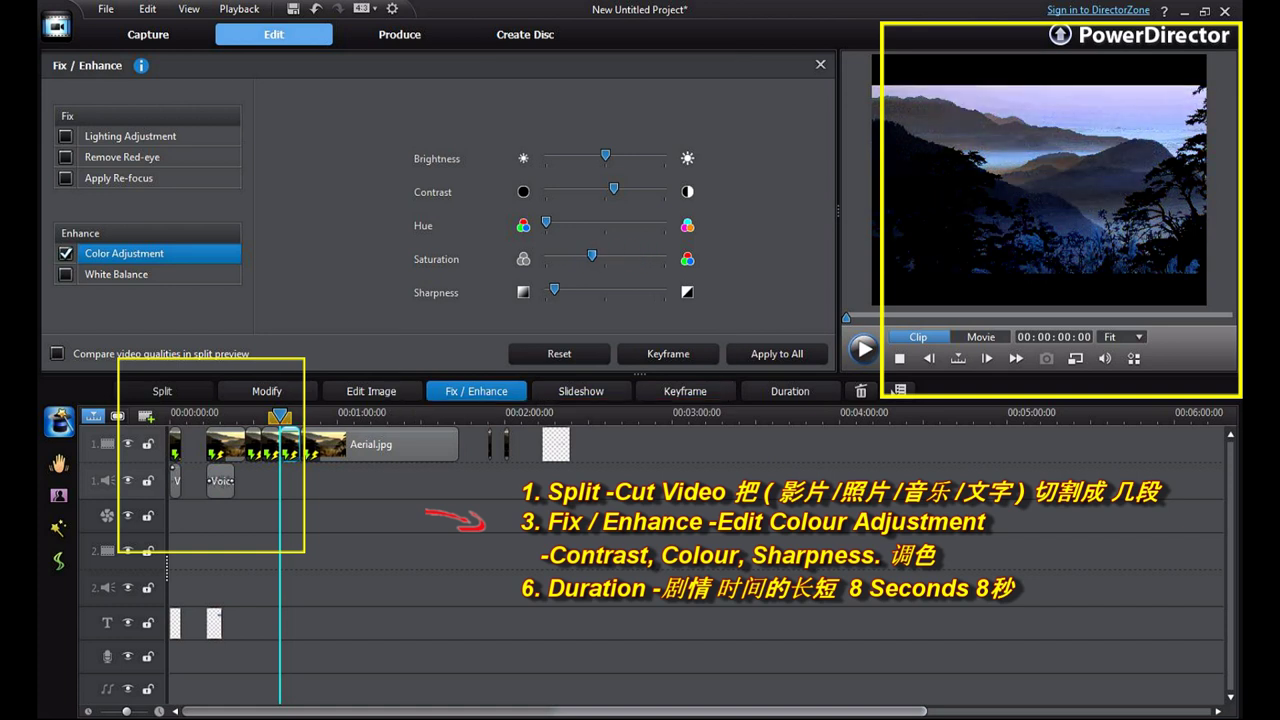
- Play the movie from about 00:00:21:00 through all recoloured Aerial.jpg segments, pause at 00:00:50:05 and return to the start
{"action": "left_click", "coordinate": [981, 337]}
{"action": "left_click_drag", "start_coordinate": [280, 415], "coordinate": [228, 416]}
{"action": "key", "text": "space"}
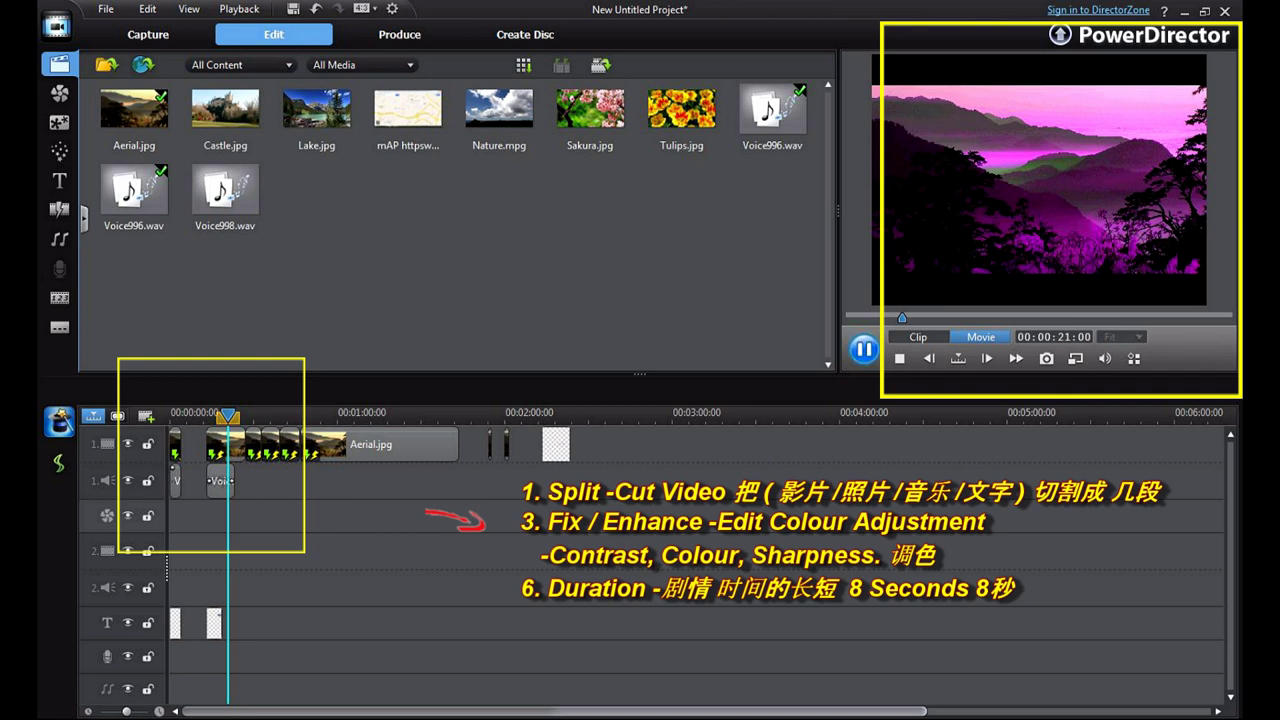
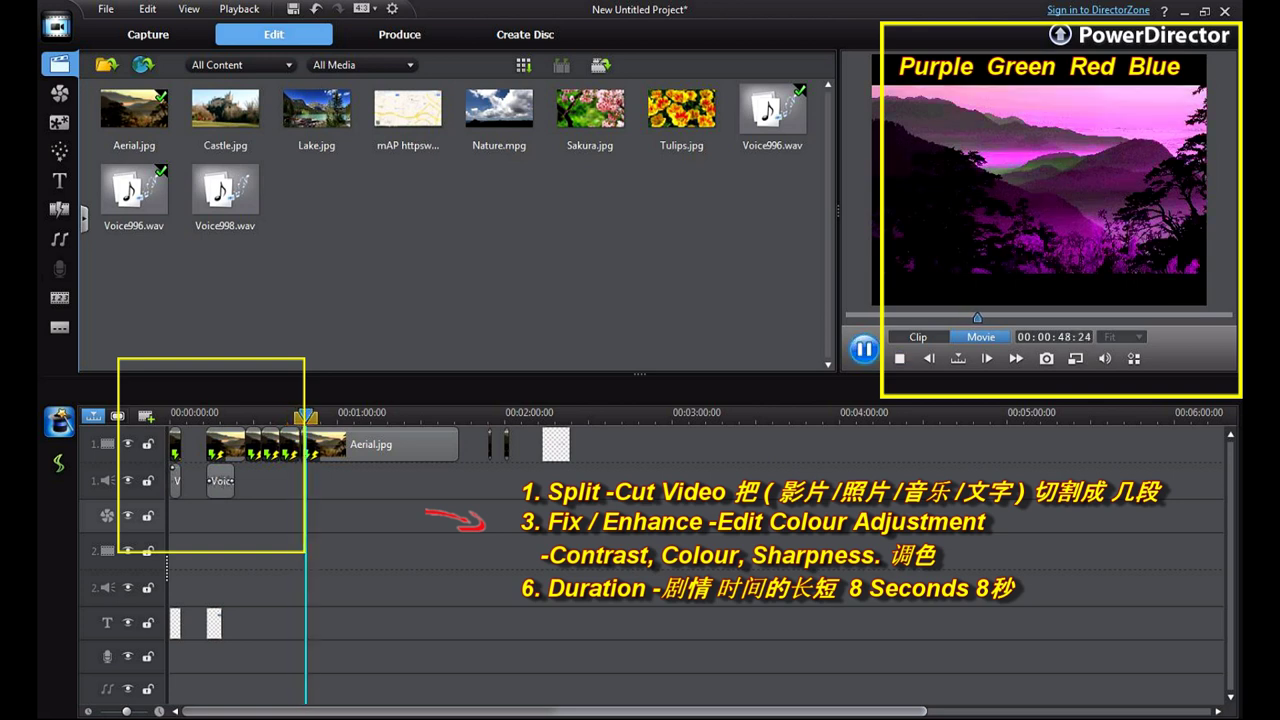
{"action": "key", "text": "space"}
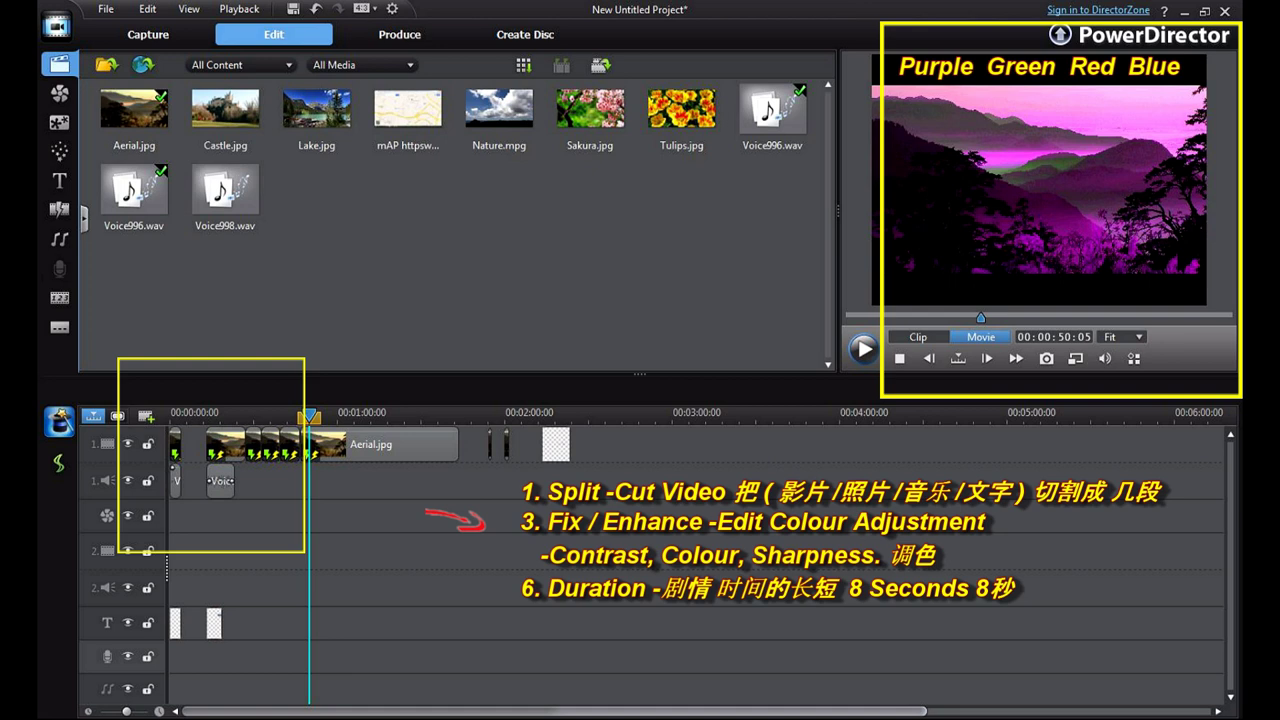
{"action": "key", "text": "Home"}
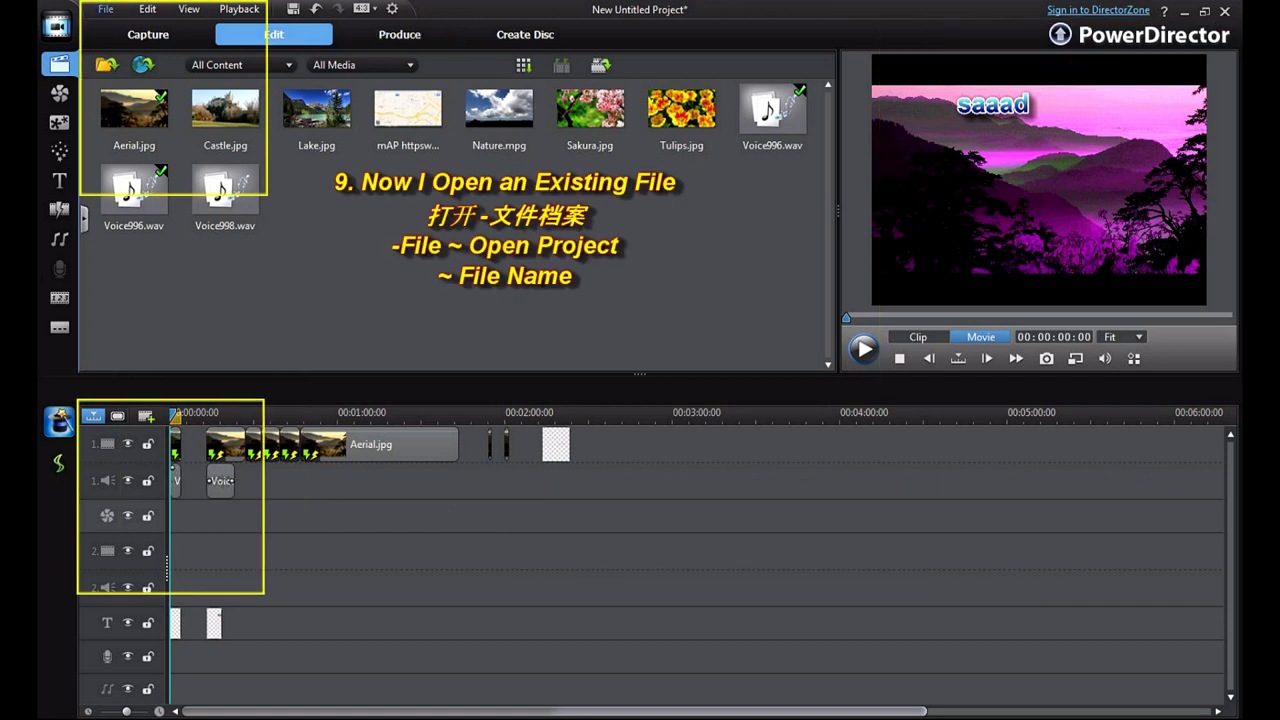
- Open the existing project 2019 Talk -Video from the Power Director Files folder without saving the changes to the current project
{"action": "left_click", "coordinate": [106, 9]}
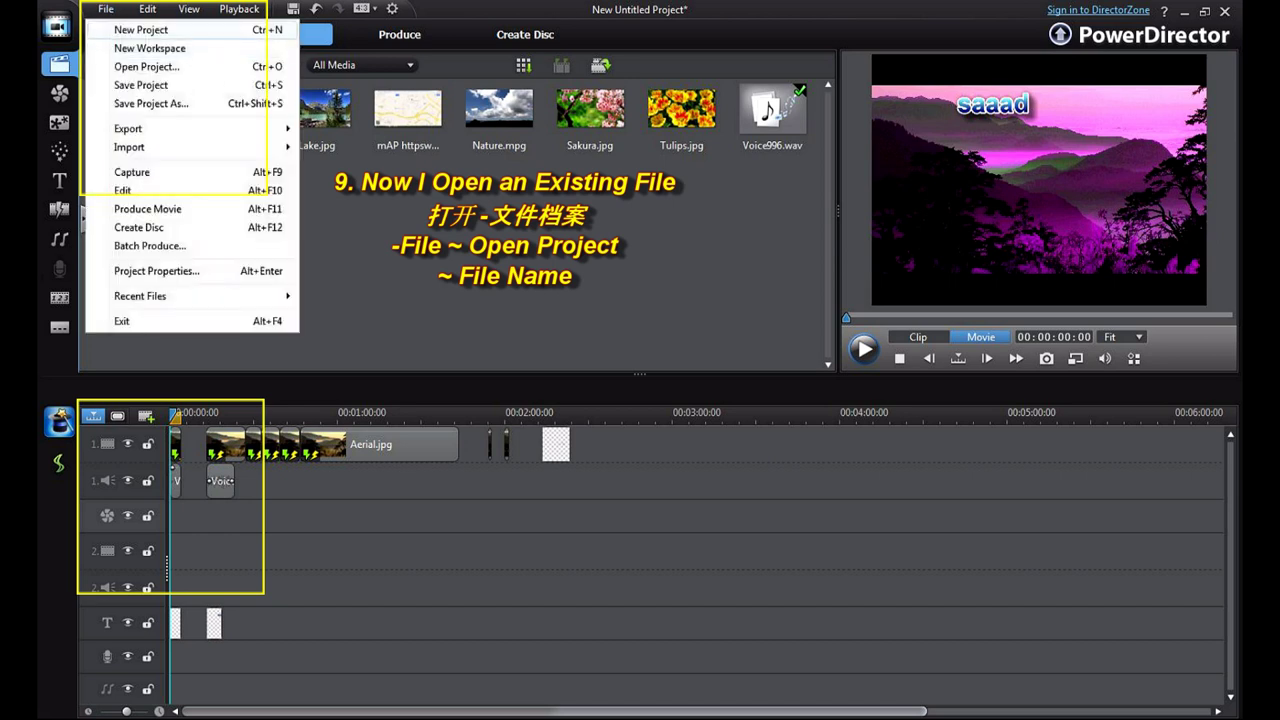
{"action": "key", "text": "Down"}
{"action": "key", "text": "Down"}
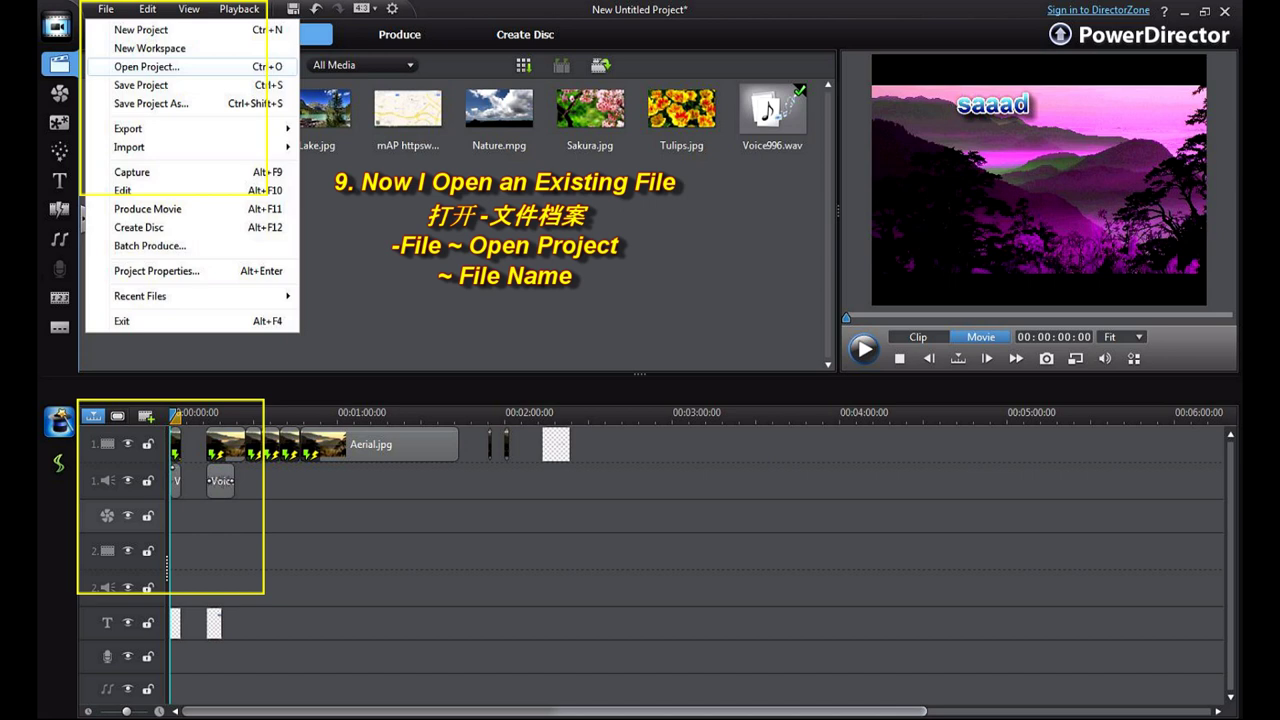
{"action": "key", "text": "Return"}
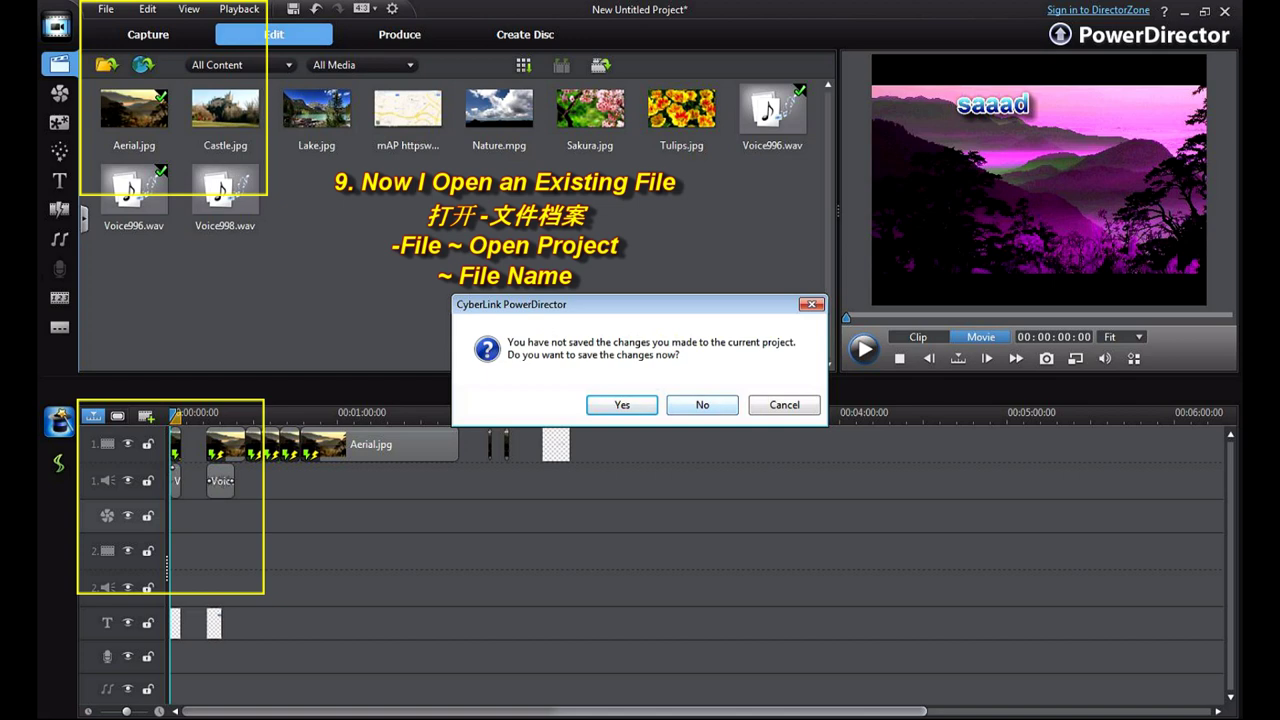
{"action": "left_click", "coordinate": [702, 405]}
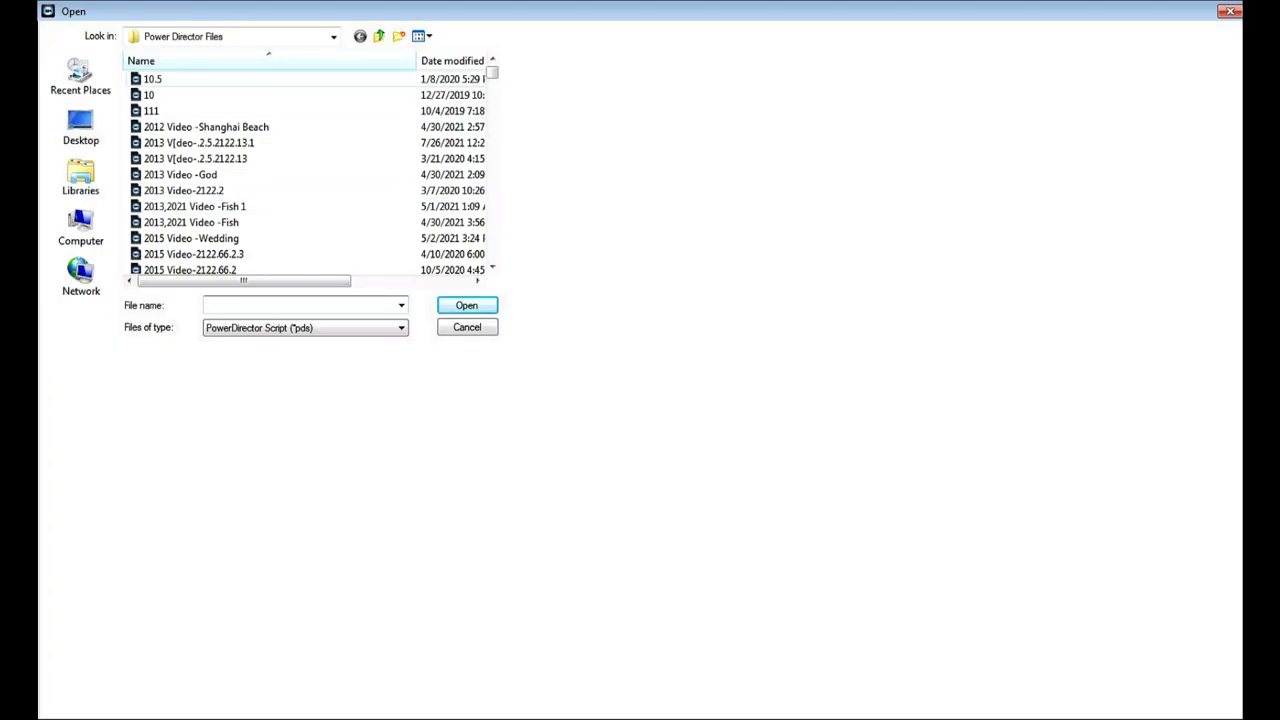
{"action": "scroll", "coordinate": [310, 175], "scroll_direction": "down", "scroll_amount": 7}
{"action": "double_click", "coordinate": [180, 127]}
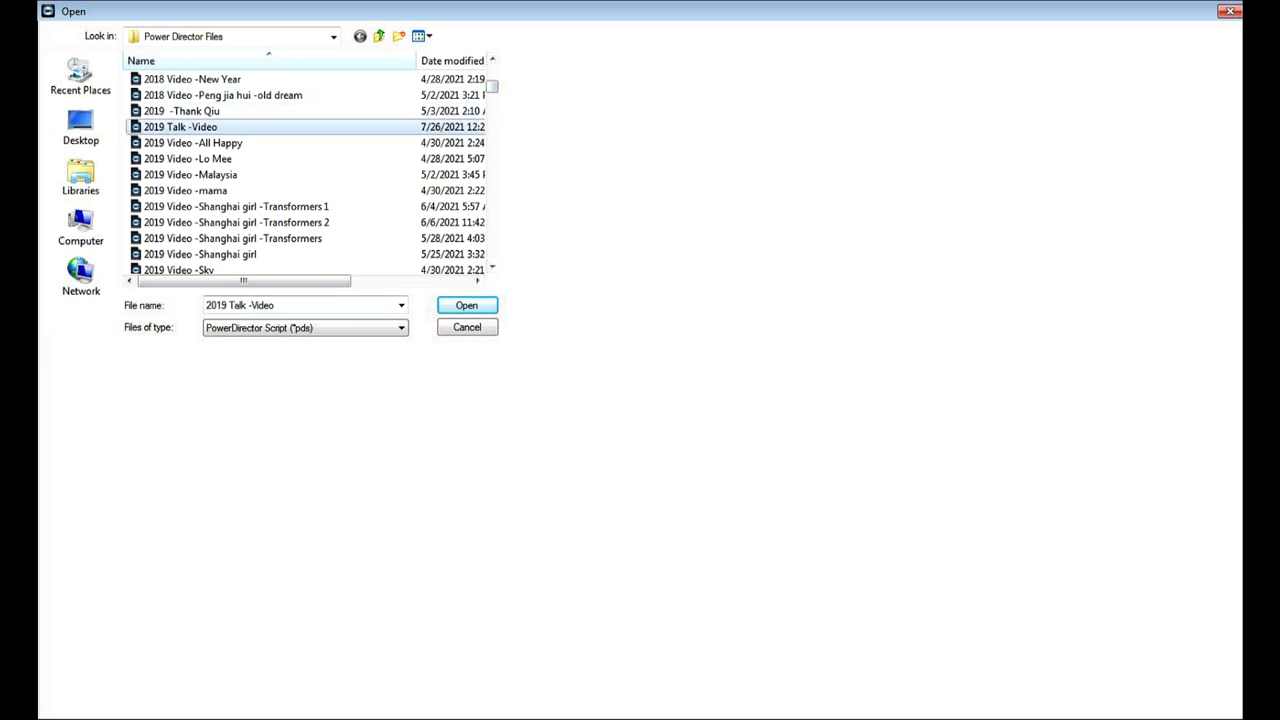
{"action": "left_click", "coordinate": [788, 405]}
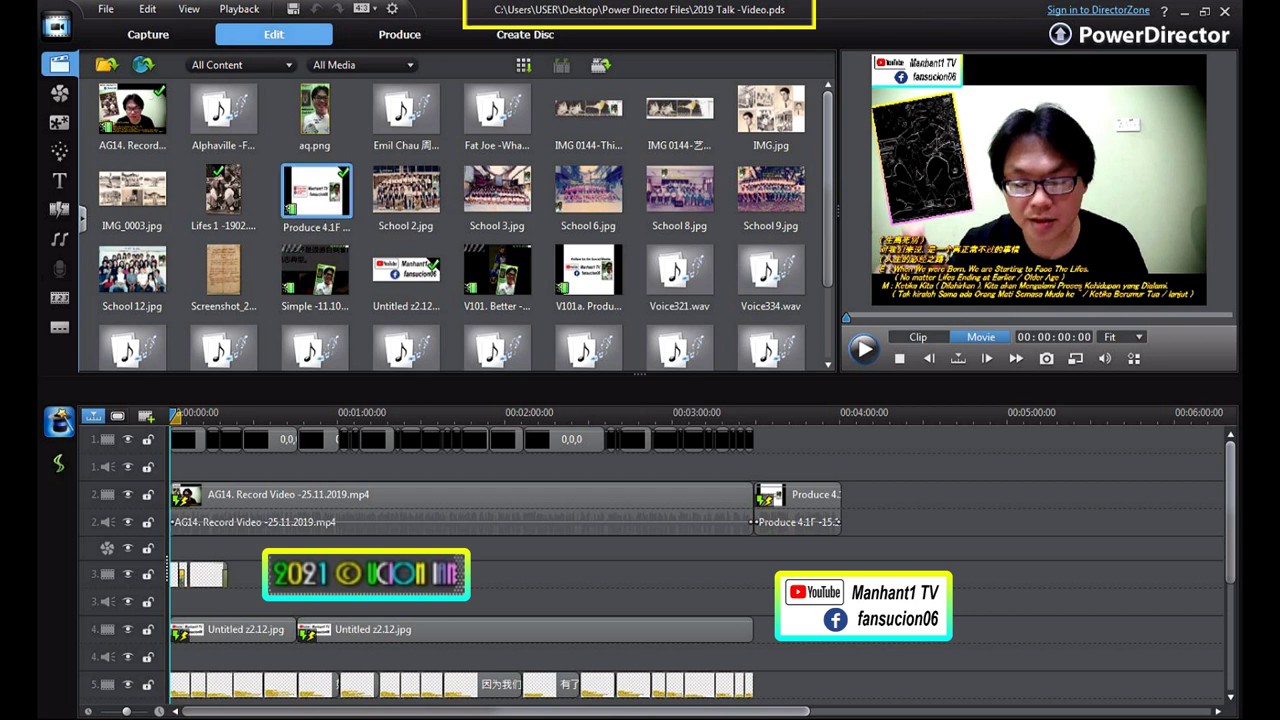
- Select successive clips along video track 1 of the opened project to examine how the track is cut into segments
{"action": "scroll", "coordinate": [640, 560], "scroll_direction": "down", "scroll_amount": 2}
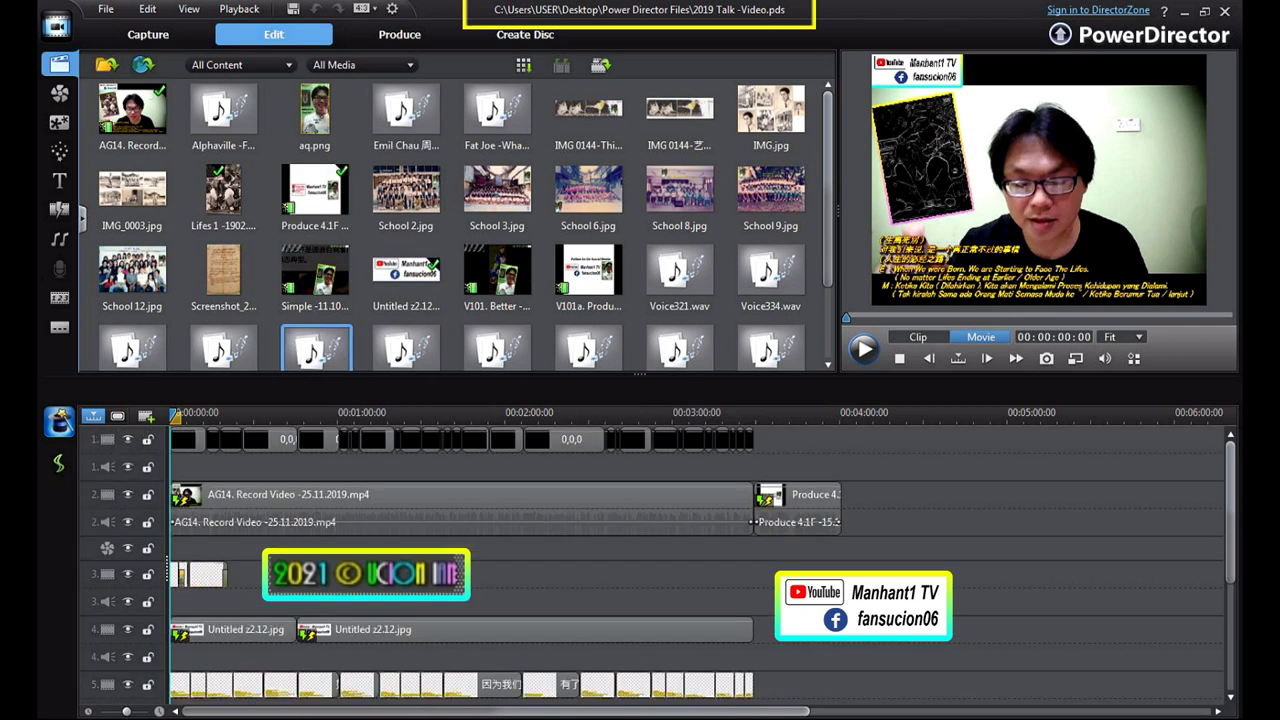
{"action": "left_click", "coordinate": [187, 440]}
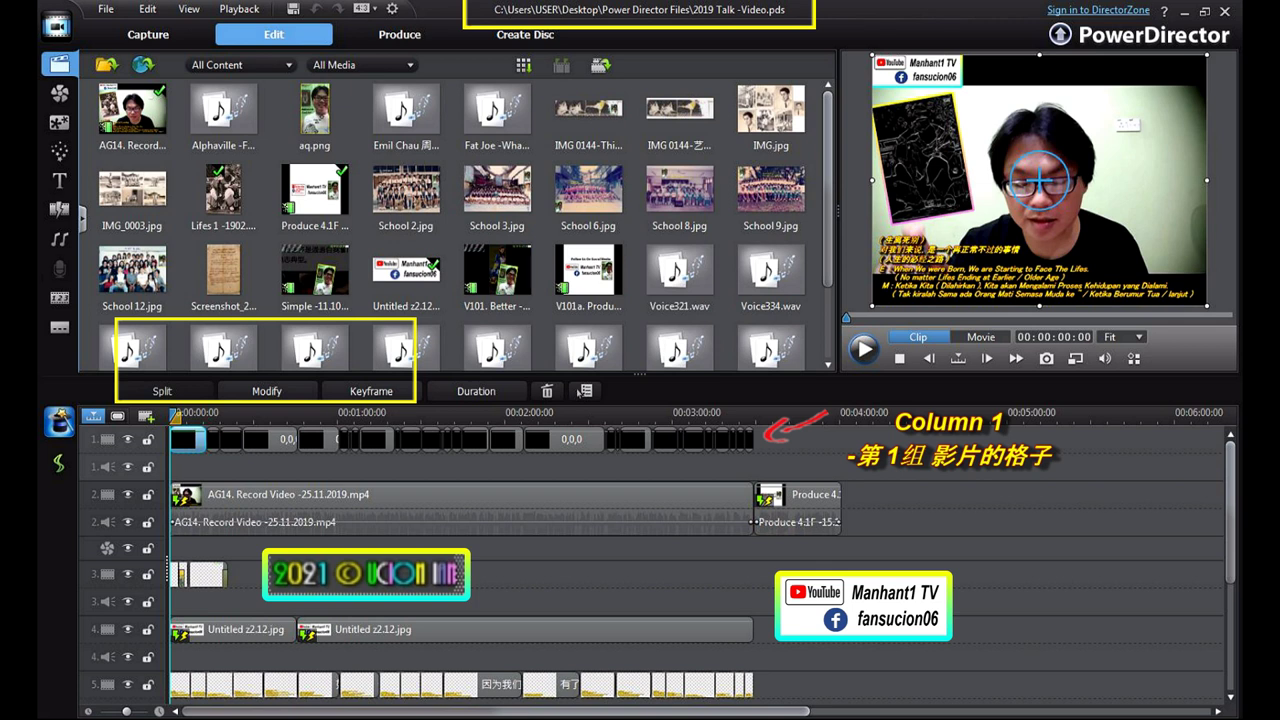
{"action": "left_click", "coordinate": [213, 440]}
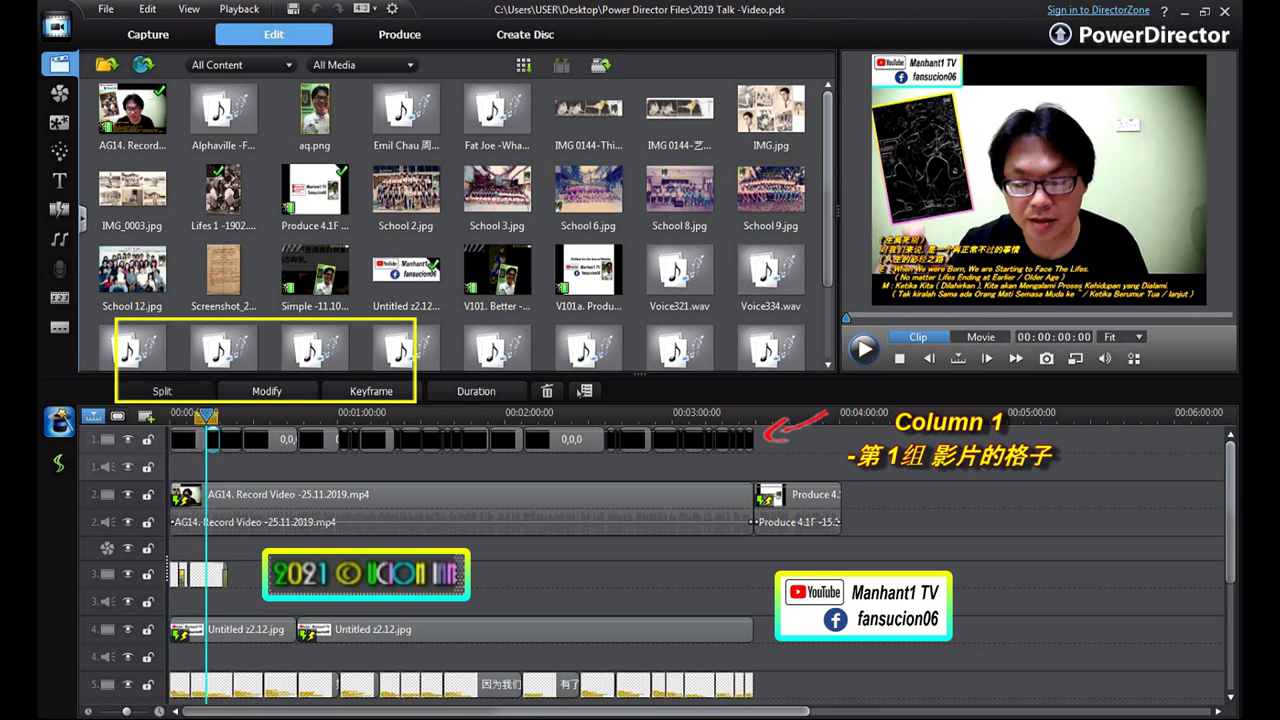
{"action": "left_click", "coordinate": [231, 440]}
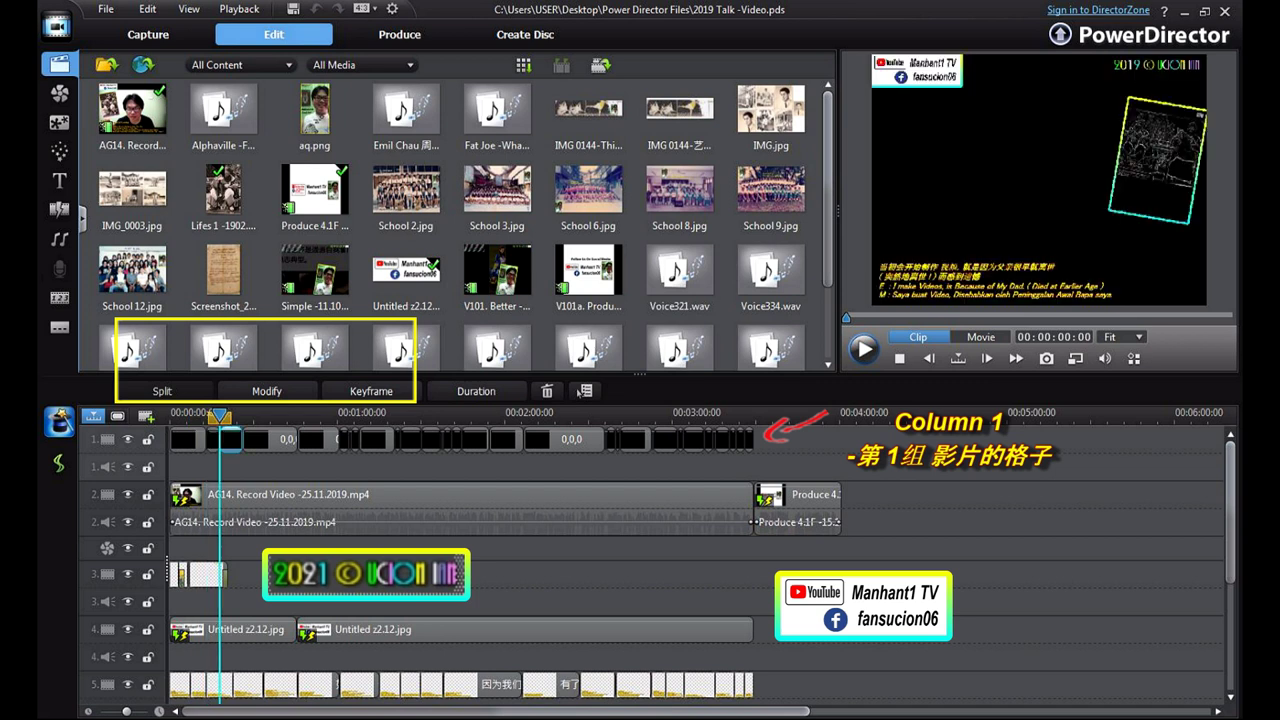
{"action": "left_click", "coordinate": [270, 440]}
{"action": "left_click", "coordinate": [318, 440]}
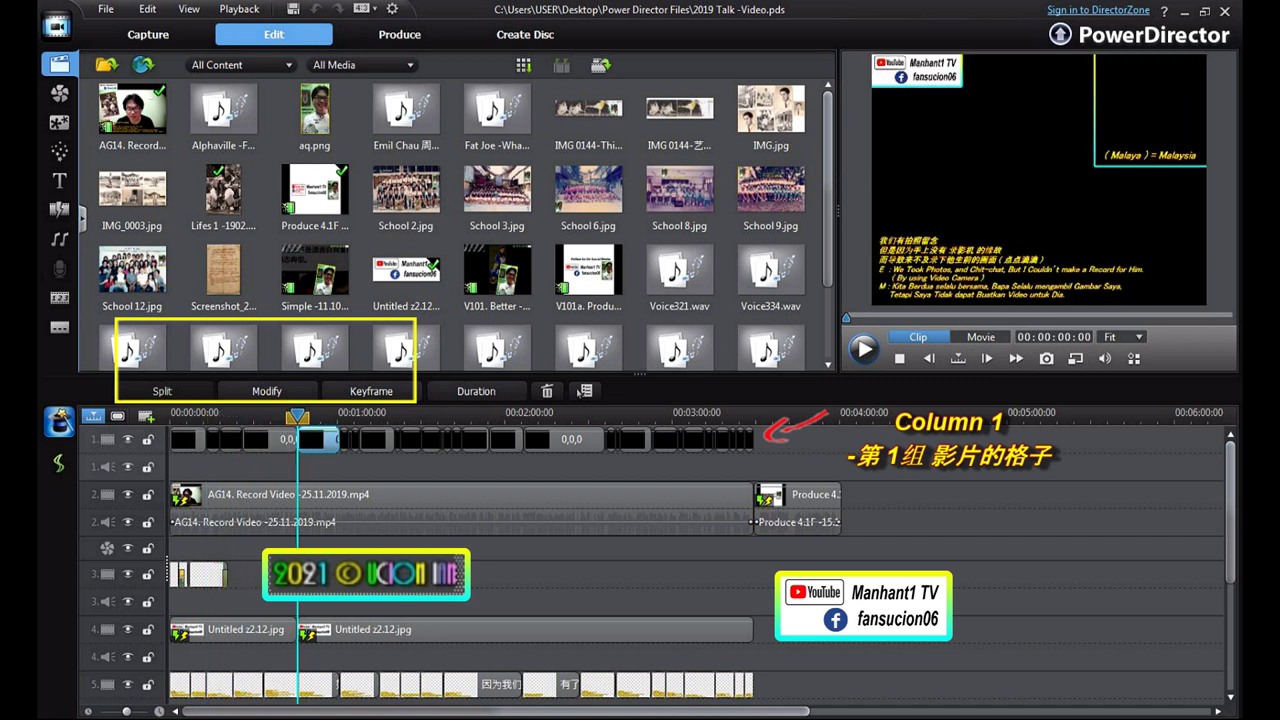
{"action": "left_click", "coordinate": [344, 440]}
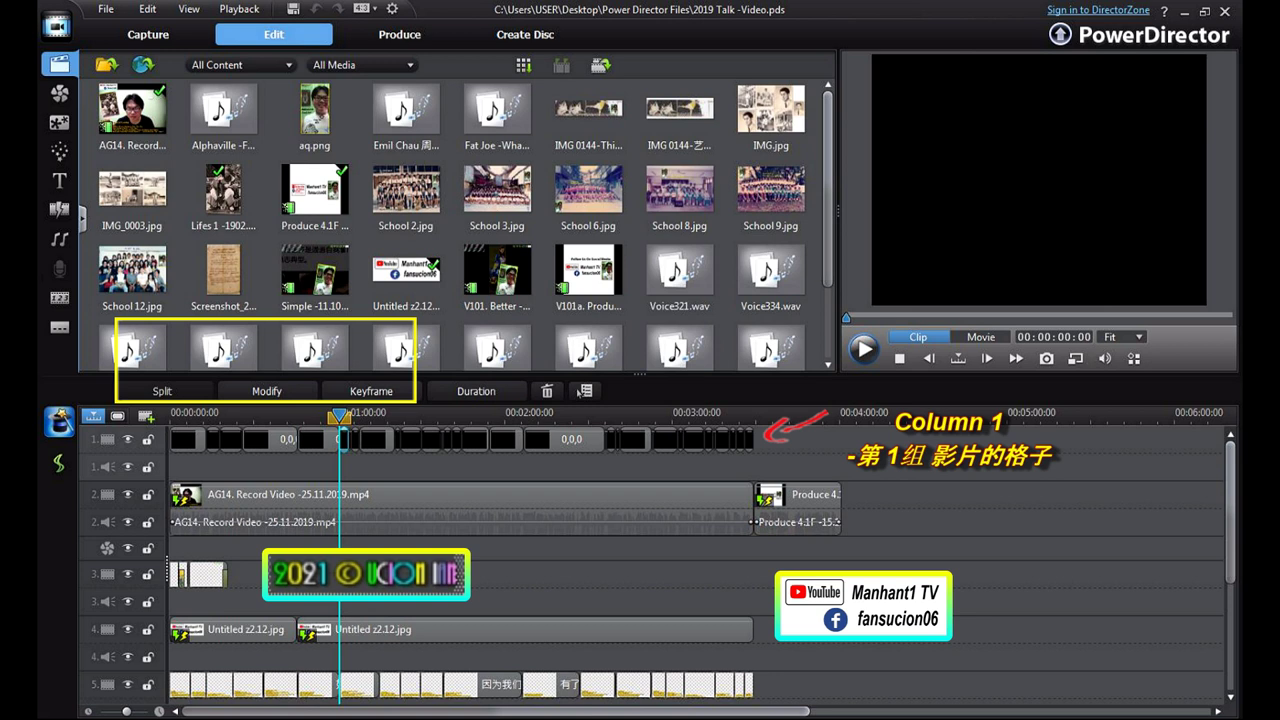
{"action": "left_click_drag", "start_coordinate": [340, 414], "coordinate": [360, 414]}
{"action": "left_click", "coordinate": [411, 440]}
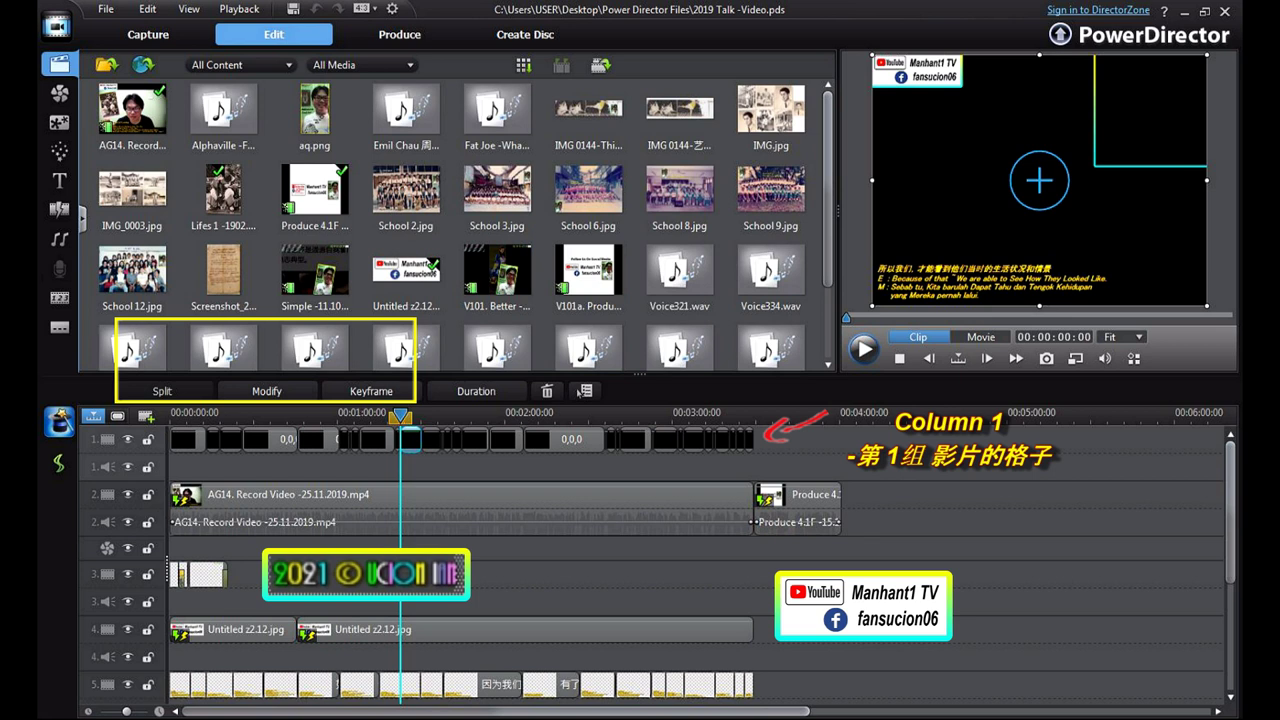
- Examine the AG14. Record Video -25.11.2019.mp4 clip on track 2 and move the playhead back to the timeline start
{"action": "left_click", "coordinate": [981, 337]}
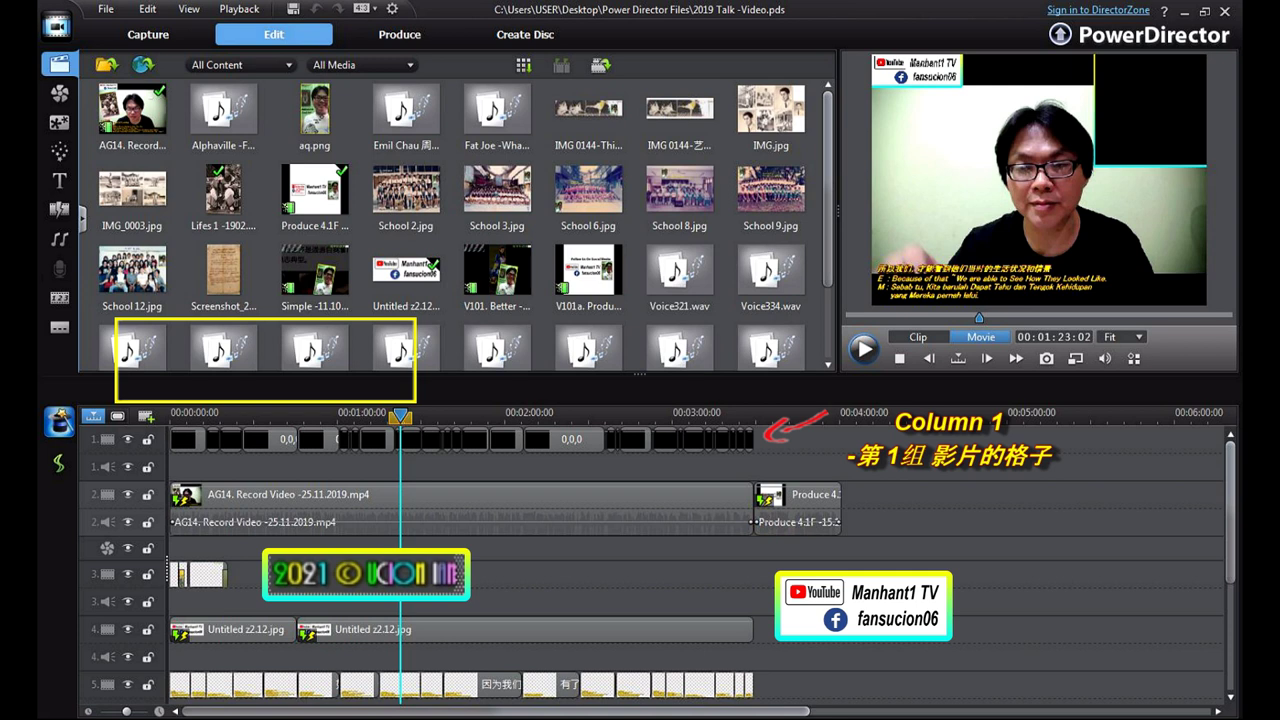
{"action": "left_click", "coordinate": [461, 500]}
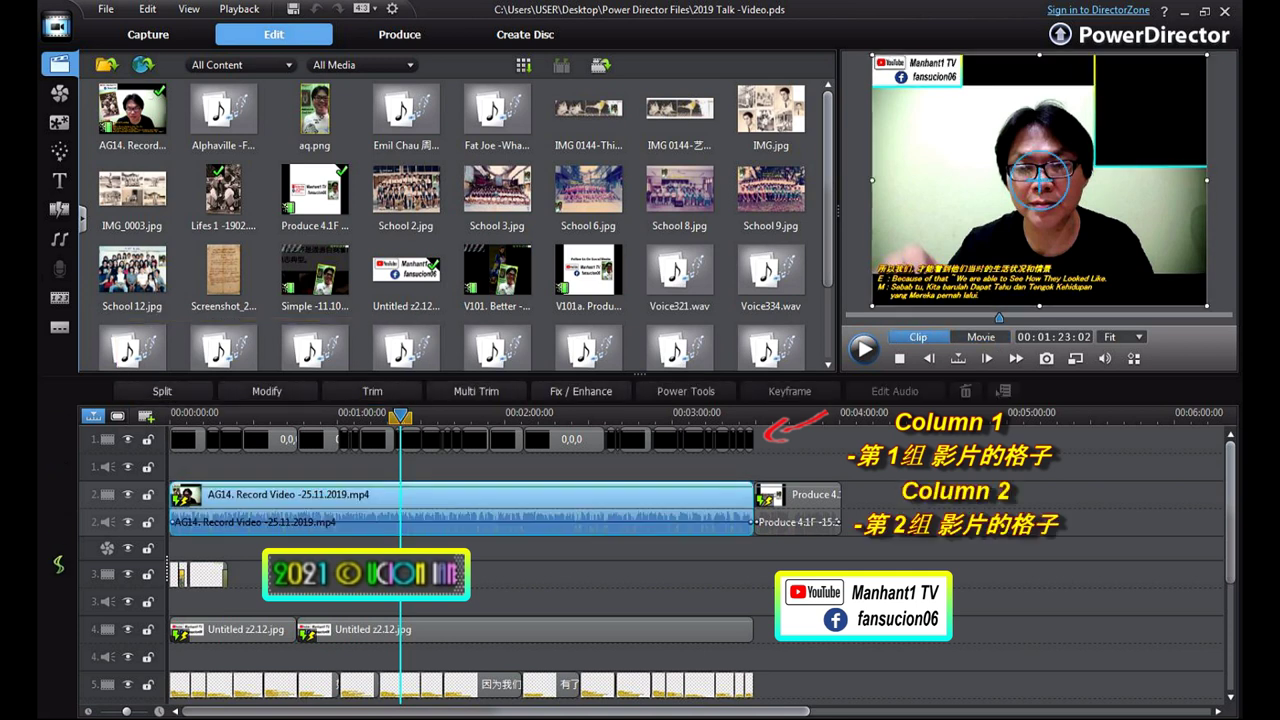
{"action": "left_click_drag", "start_coordinate": [400, 416], "coordinate": [171, 416]}
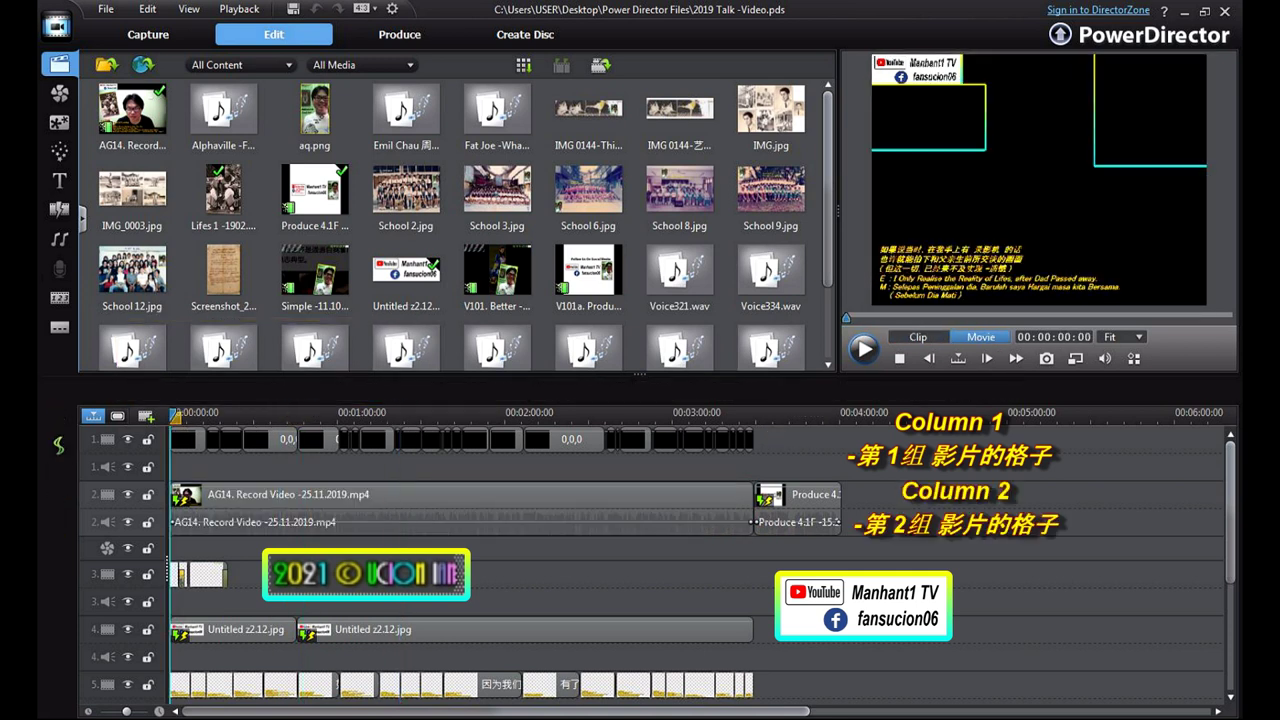
{"action": "left_click", "coordinate": [461, 500]}
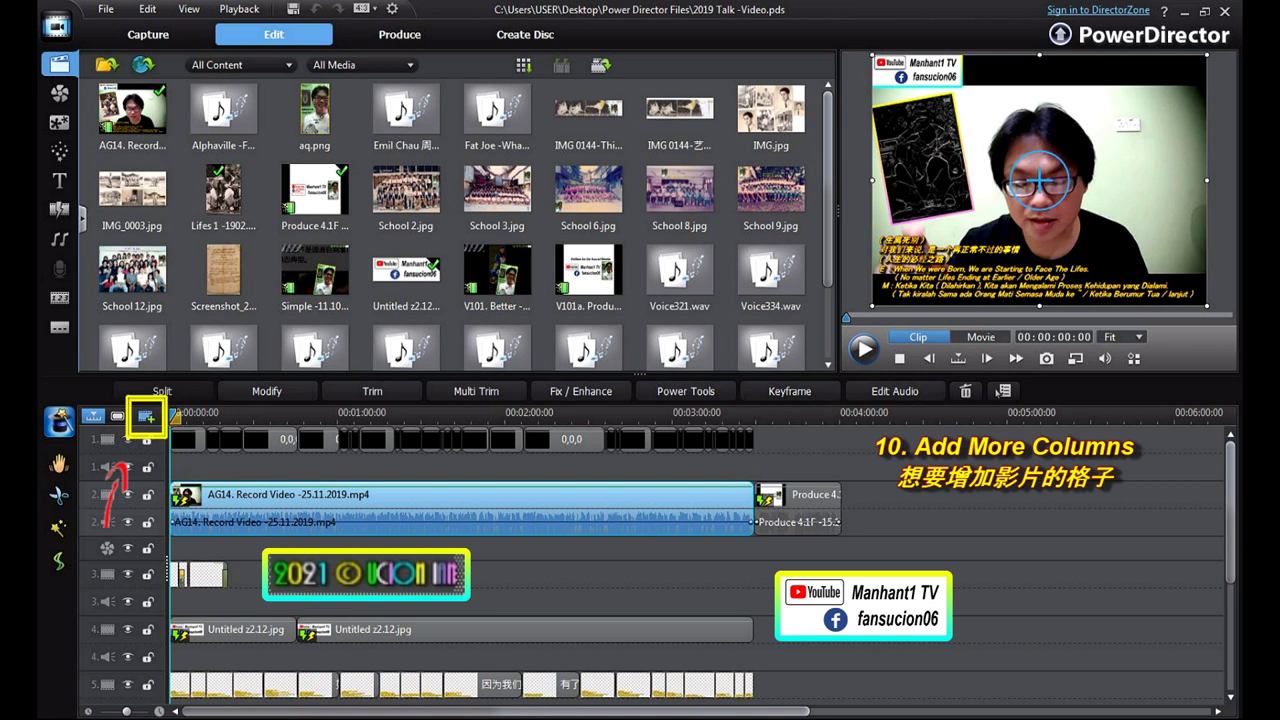
- Add one video track and one audio track to the project, both positioned above Track 1
{"action": "left_click", "coordinate": [146, 416]}
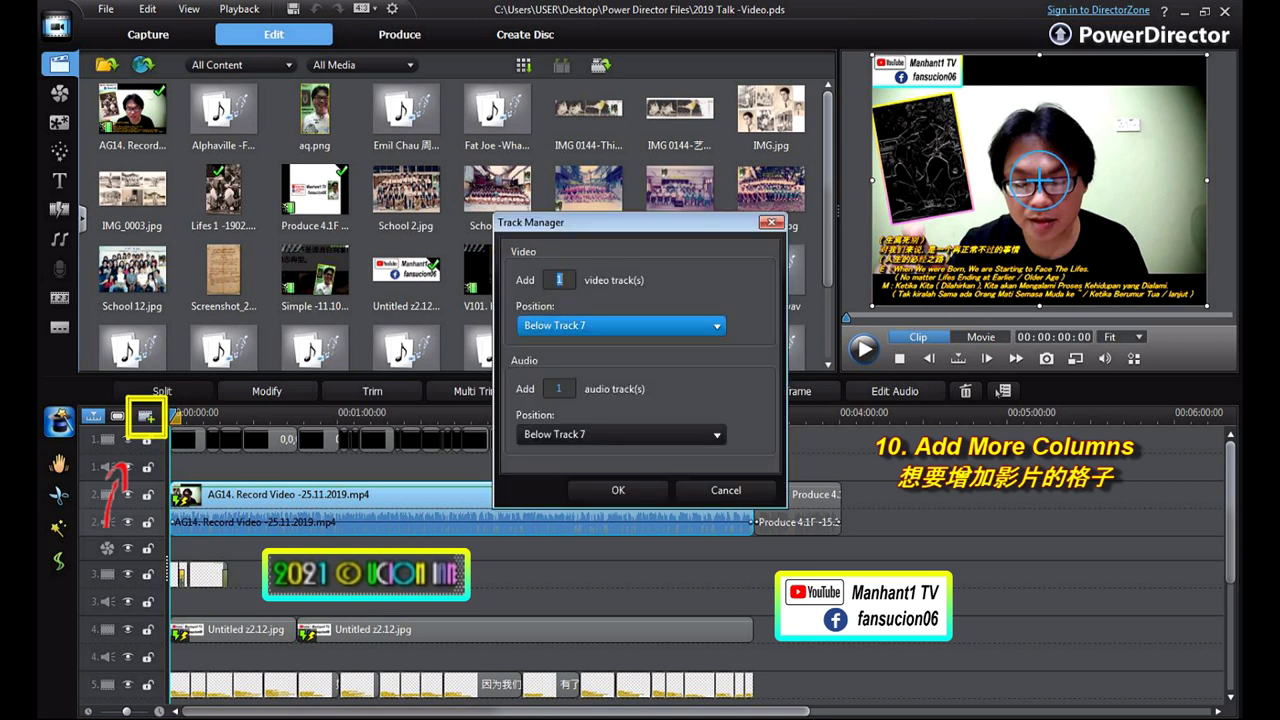
{"action": "left_click", "coordinate": [716, 326]}
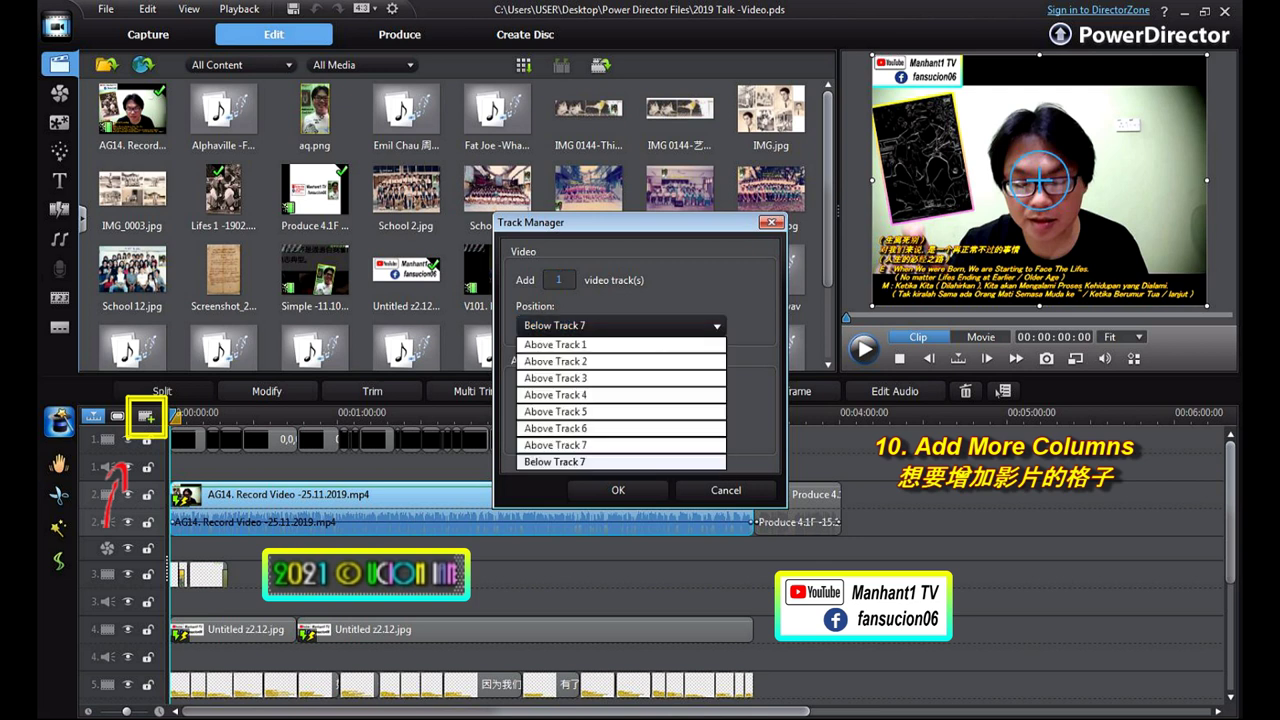
{"action": "left_click", "coordinate": [620, 345]}
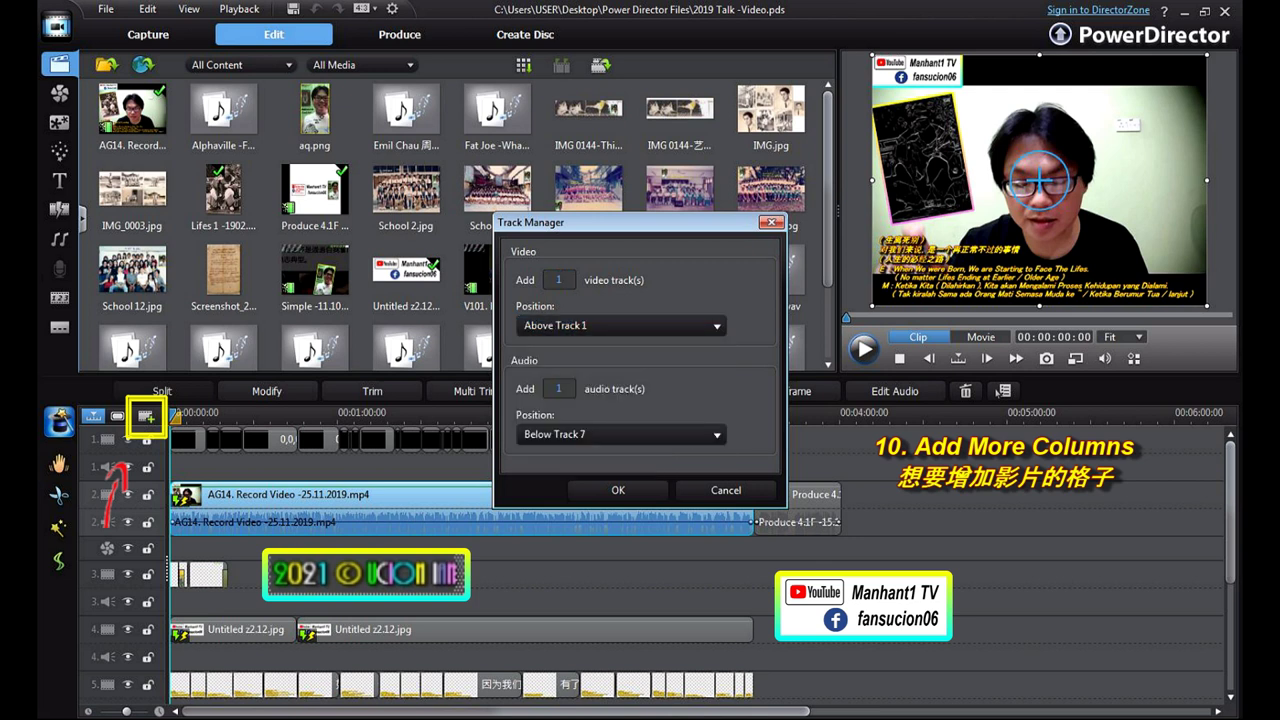
{"action": "key", "text": "alt+Down"}
{"action": "key", "text": "Up"}
{"action": "key", "text": "Up"}
{"action": "key", "text": "Up"}
{"action": "key", "text": "Up"}
{"action": "key", "text": "Up"}
{"action": "key", "text": "Up"}
{"action": "key", "text": "Up"}
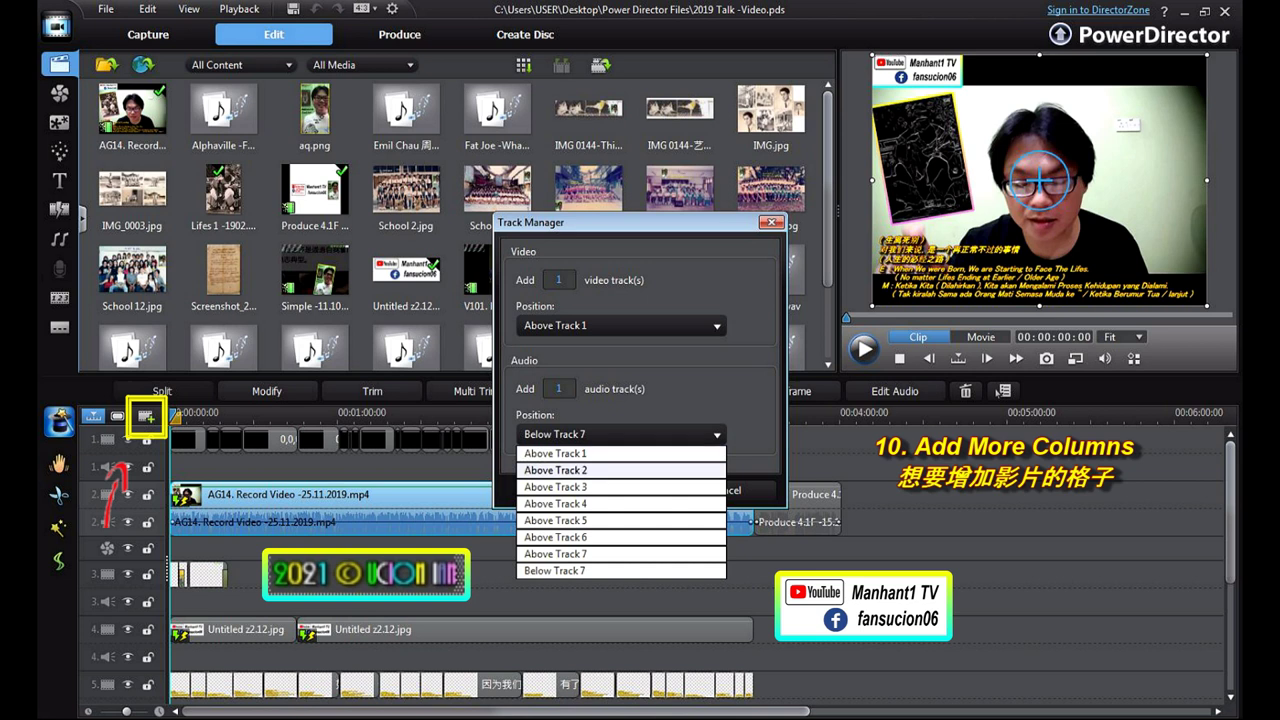
{"action": "key", "text": "Return"}
{"action": "key", "text": "Tab"}
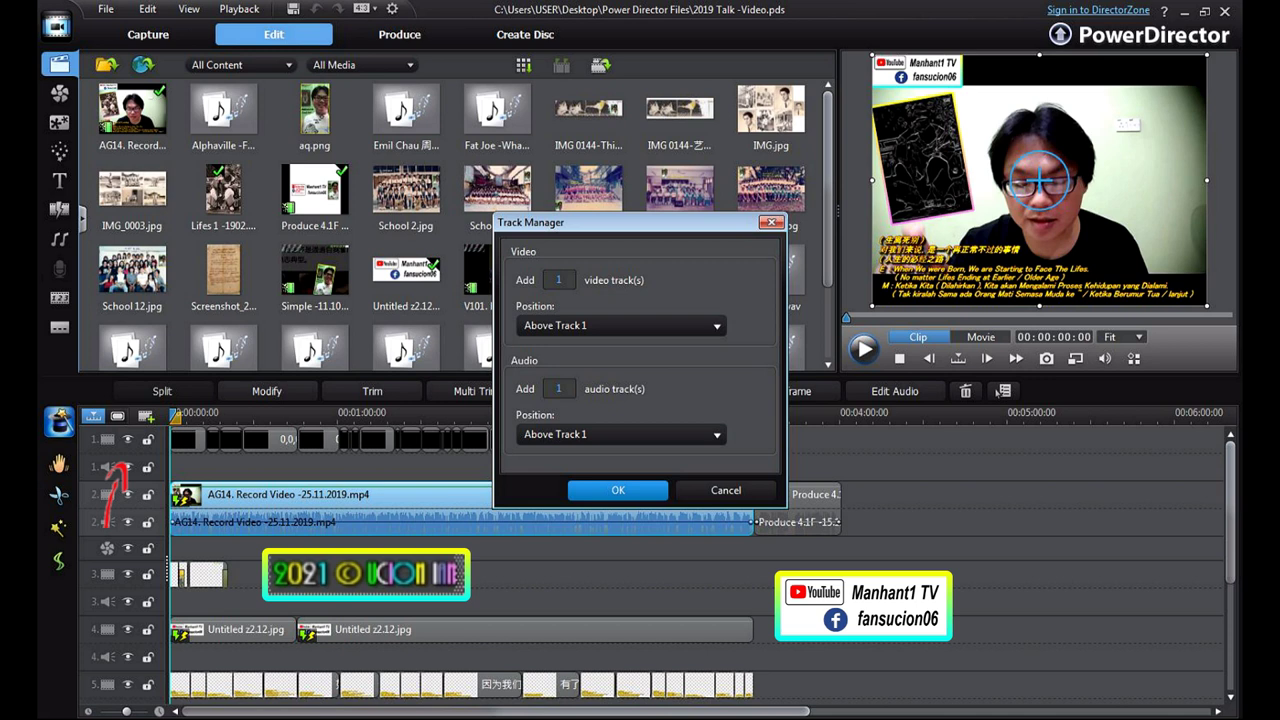
{"action": "key", "text": "Return"}
{"action": "key", "text": "Escape"}
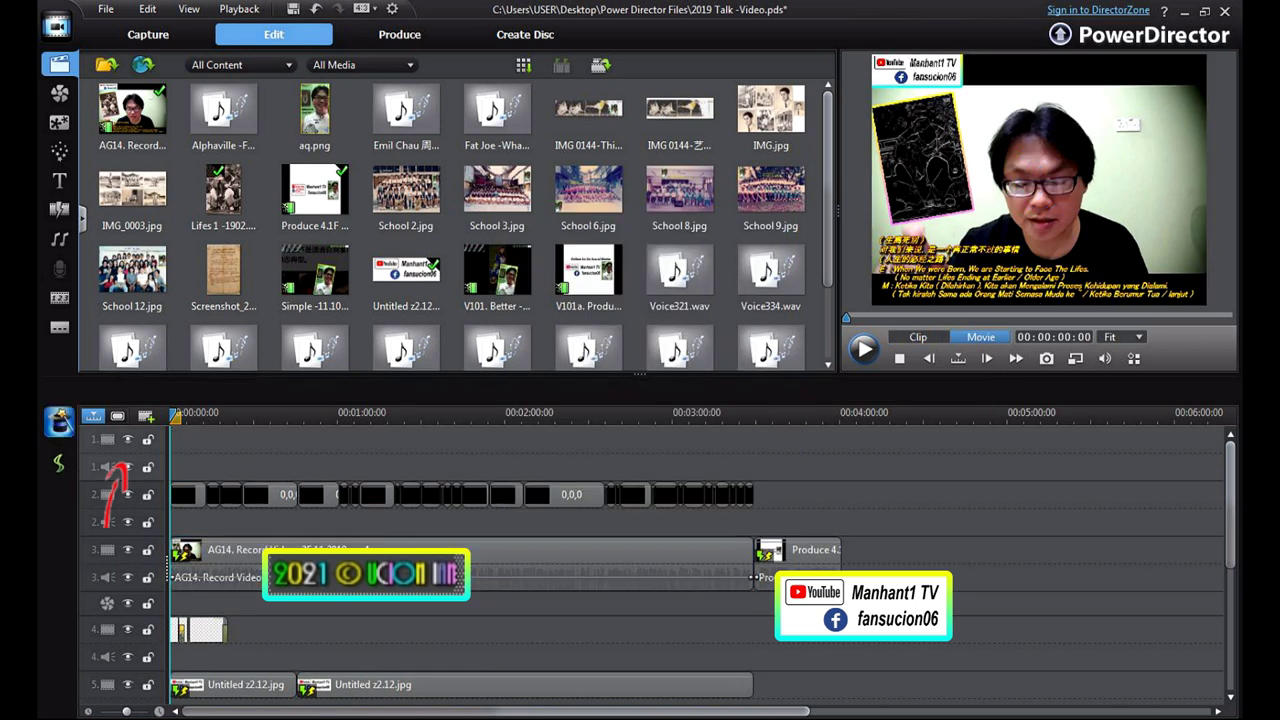
- Look over the rearranged tracks and undo the addition of the new video and audio tracks
{"action": "scroll", "coordinate": [118, 478], "scroll_direction": "down", "scroll_amount": 2}
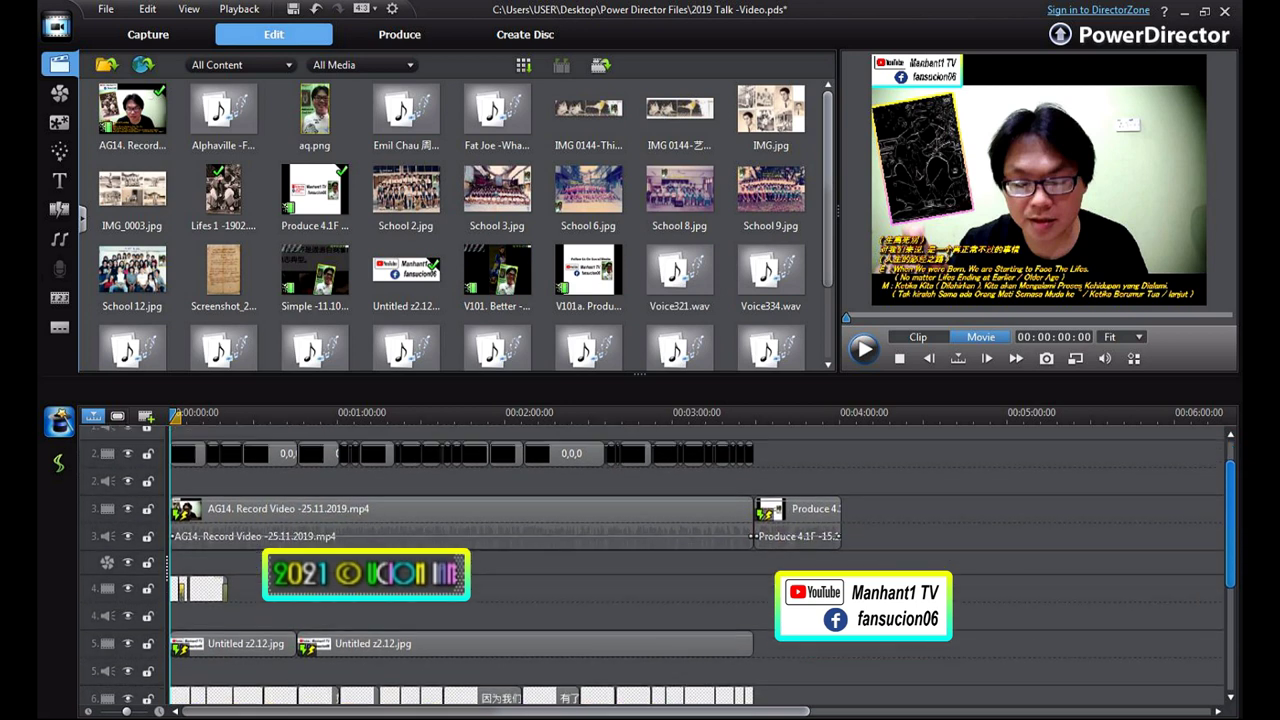
{"action": "scroll", "coordinate": [659, 565], "scroll_direction": "up", "scroll_amount": 2}
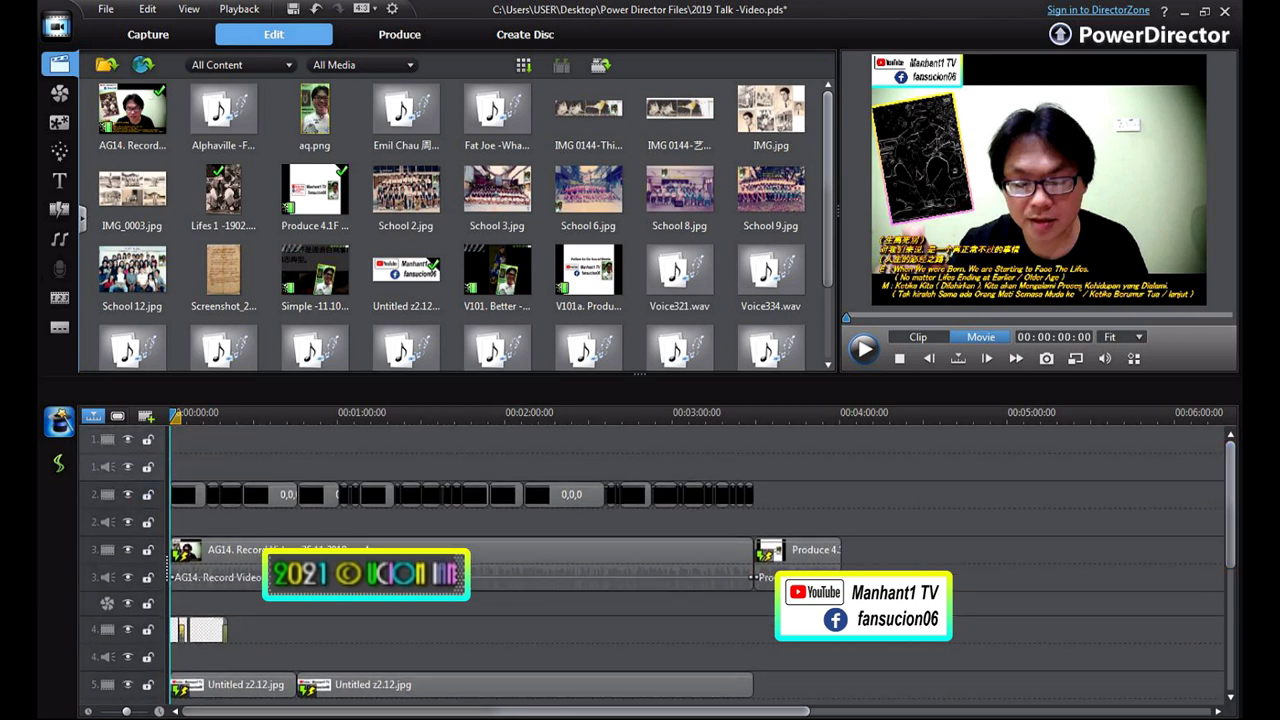
{"action": "scroll", "coordinate": [658, 567], "scroll_direction": "down", "scroll_amount": 4}
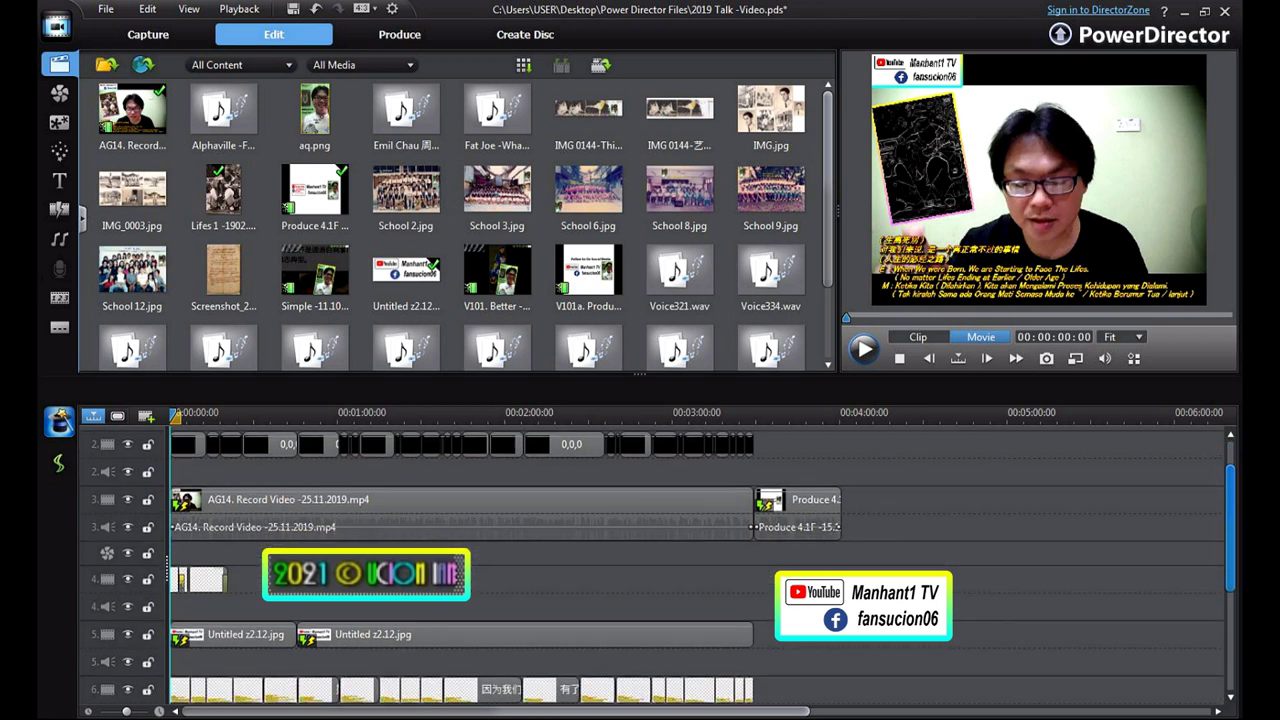
{"action": "scroll", "coordinate": [658, 567], "scroll_direction": "up", "scroll_amount": 1}
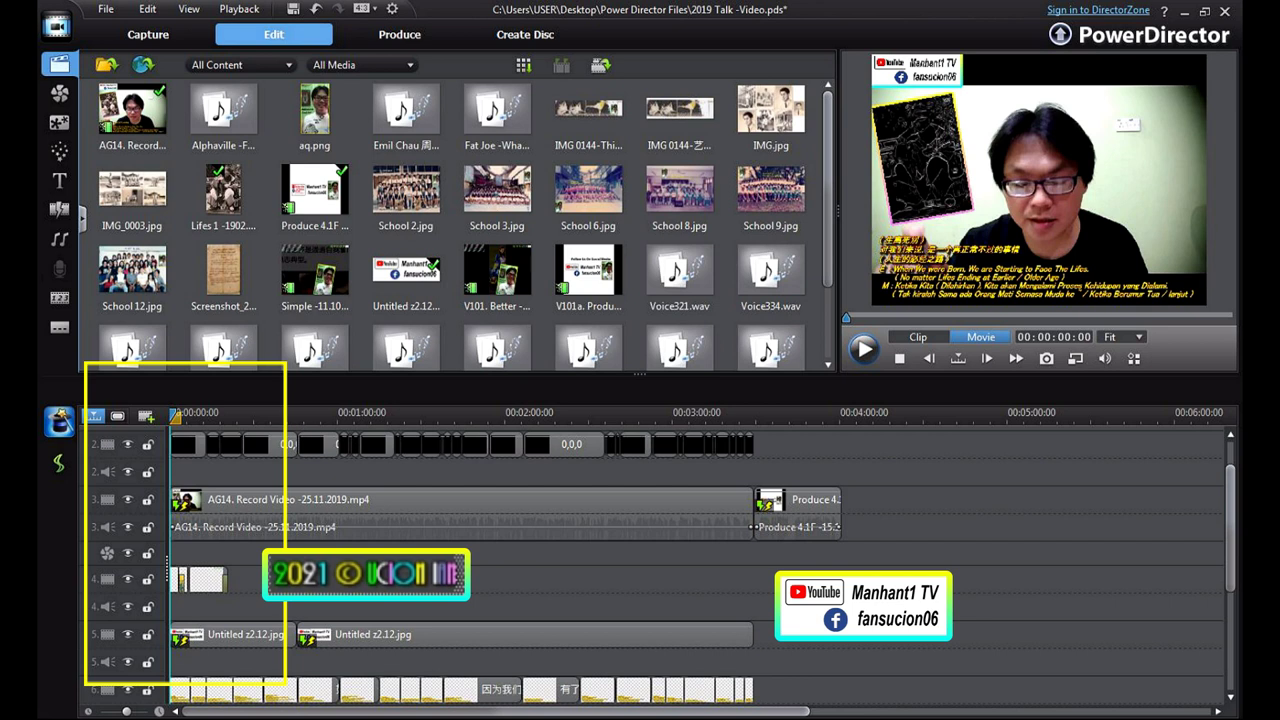
{"action": "scroll", "coordinate": [658, 567], "scroll_direction": "up", "scroll_amount": 2}
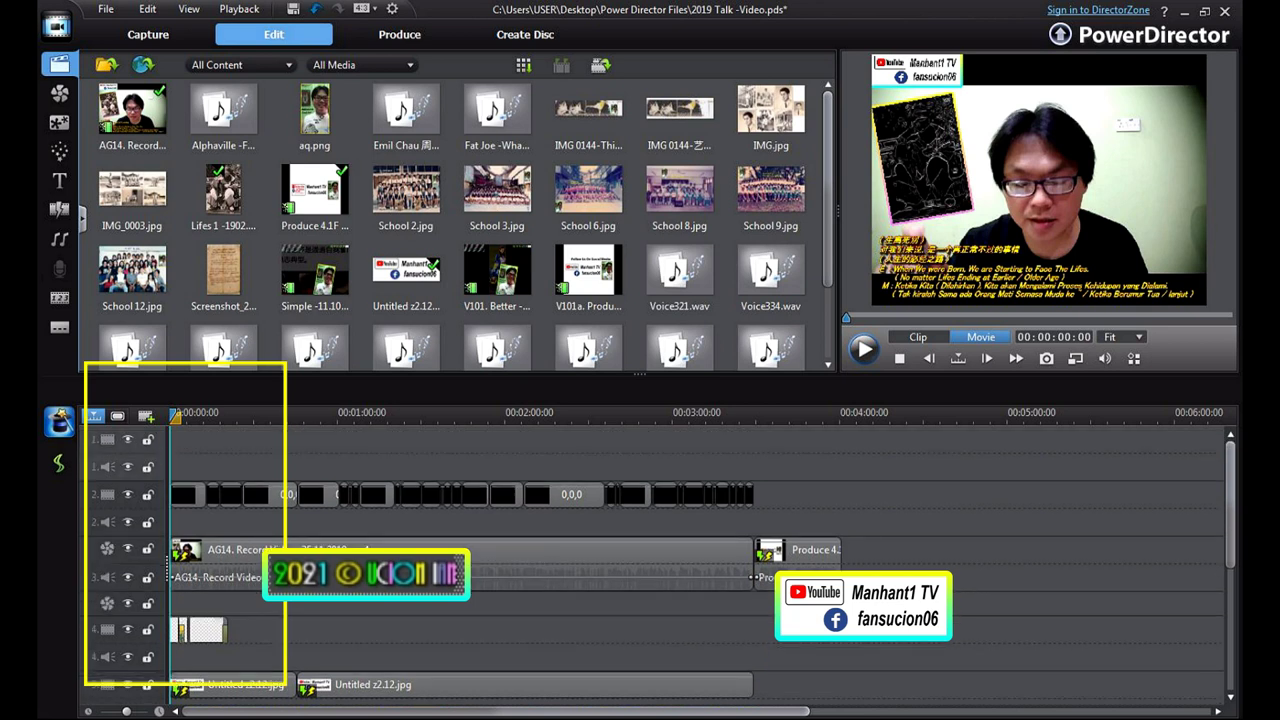
{"action": "key", "text": "ctrl+z"}
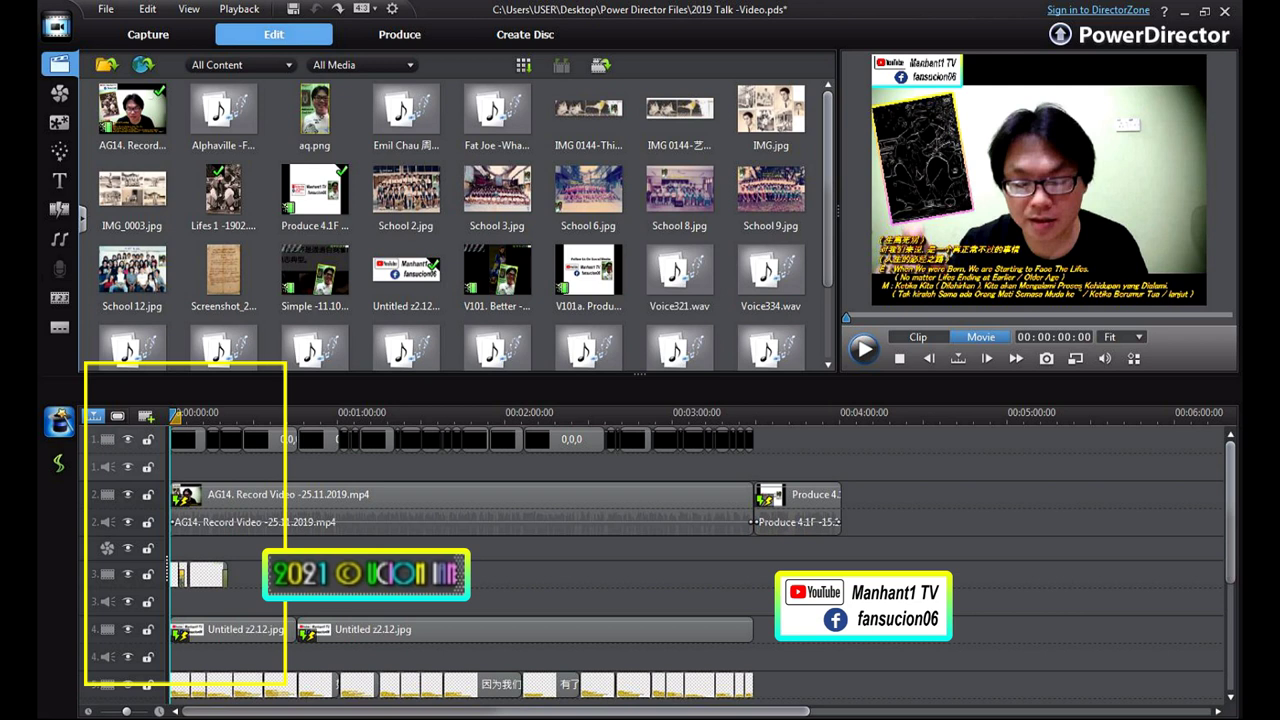
- Select the AG14. Record Video -25.11.2019.mp4 clip and the first Untitled z2.12.jpg clip to examine what each contributes to the preview
{"action": "left_click", "coordinate": [440, 497]}
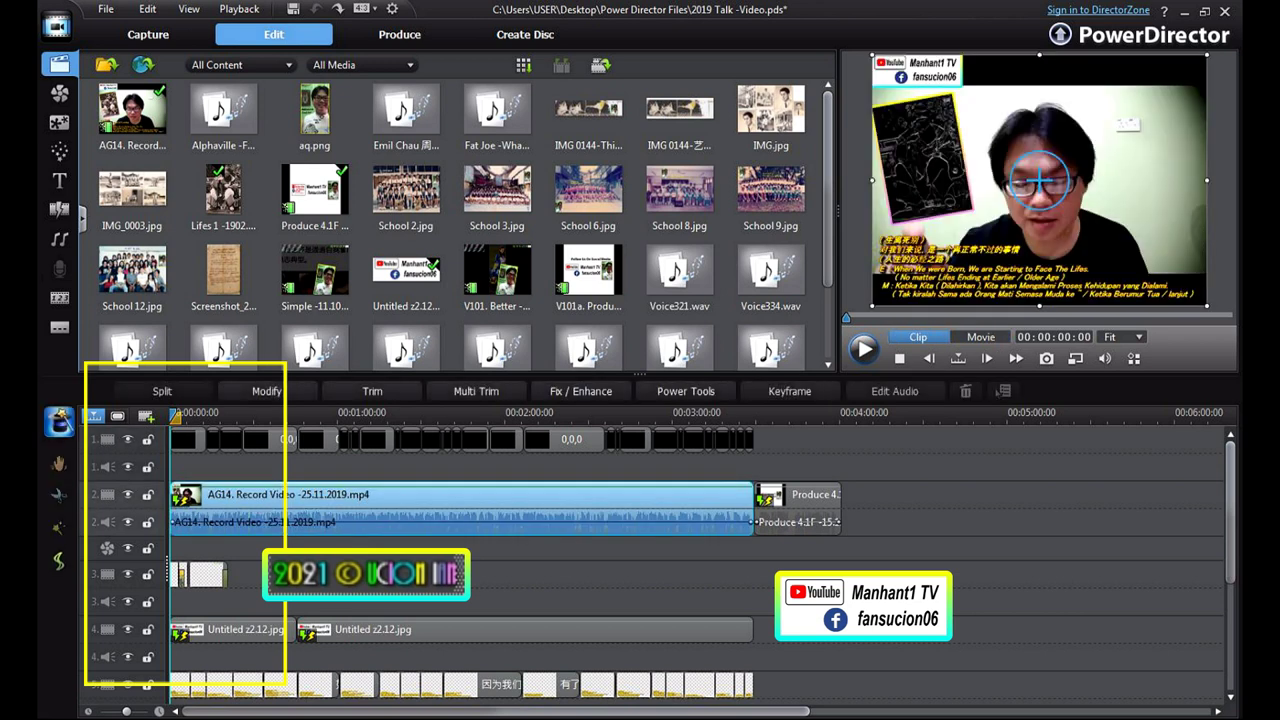
{"action": "scroll", "coordinate": [1230, 512], "scroll_direction": "down", "scroll_amount": 1}
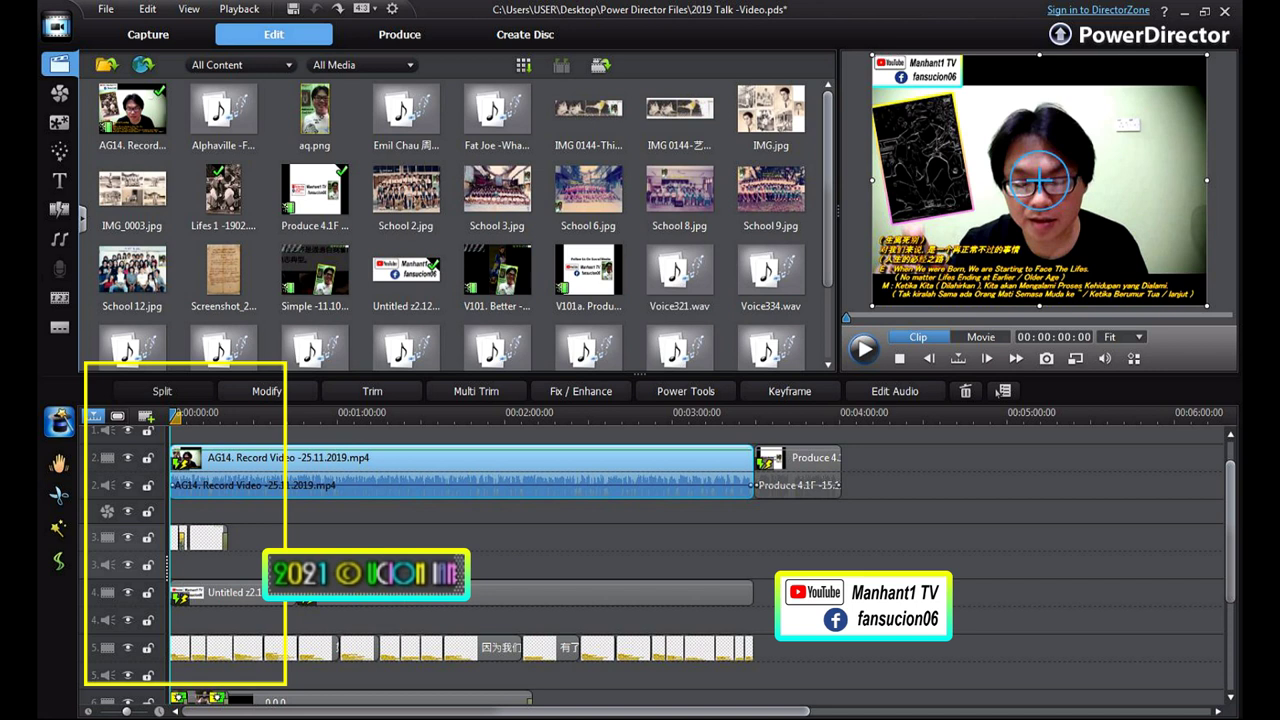
{"action": "left_click", "coordinate": [232, 593]}
{"action": "scroll", "coordinate": [232, 593], "scroll_direction": "up", "scroll_amount": 1}
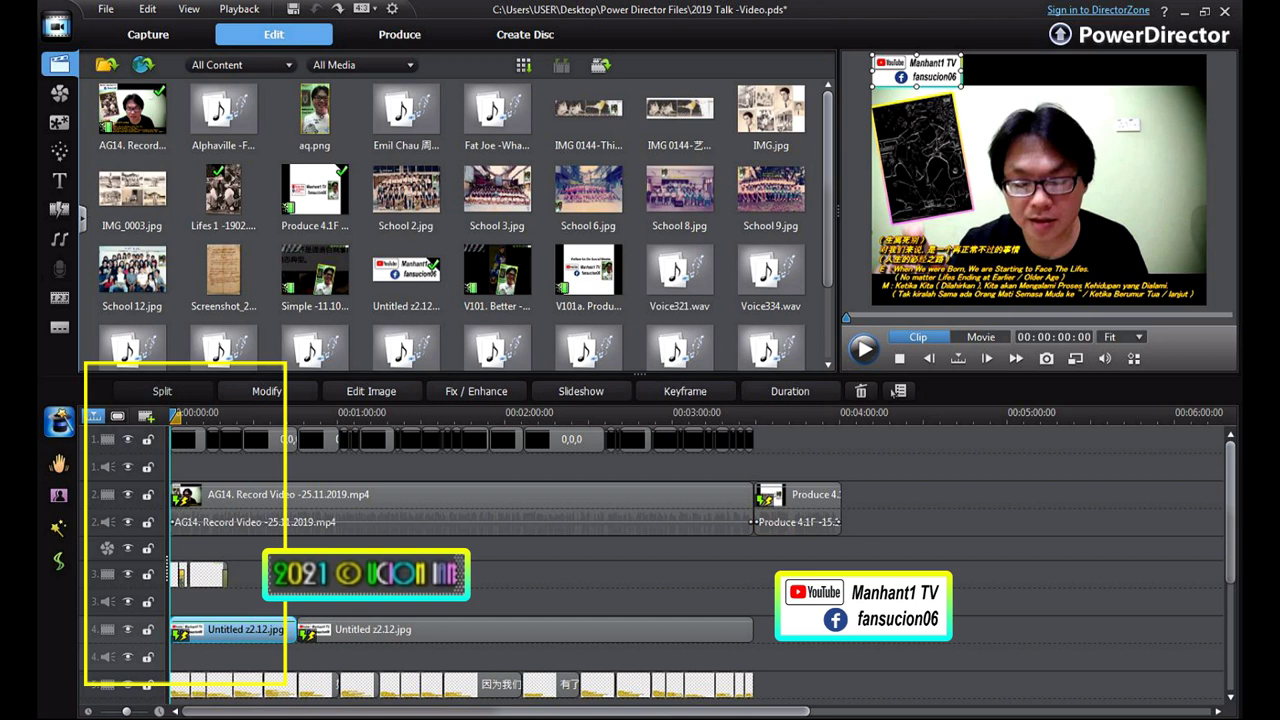
- Open the 2019 copyright title in the Title Designer and shift its text slightly left and down
{"action": "left_click", "coordinate": [186, 685]}
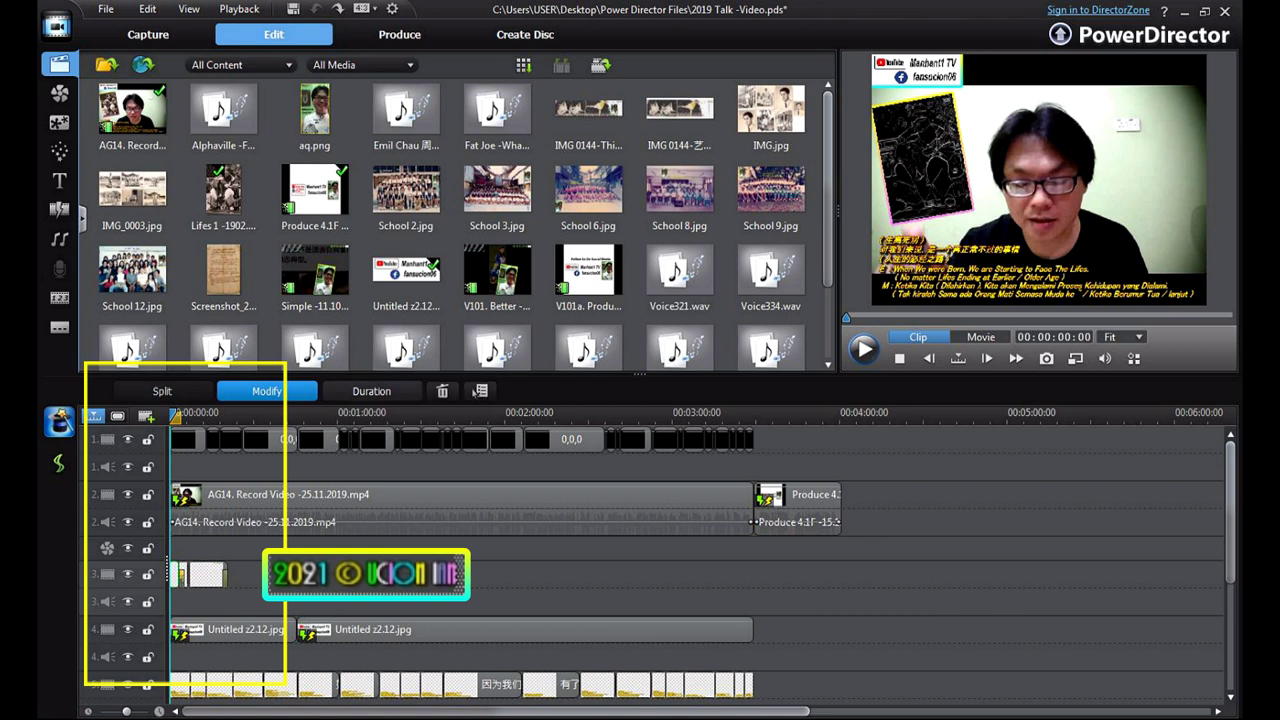
{"action": "left_click", "coordinate": [267, 391]}
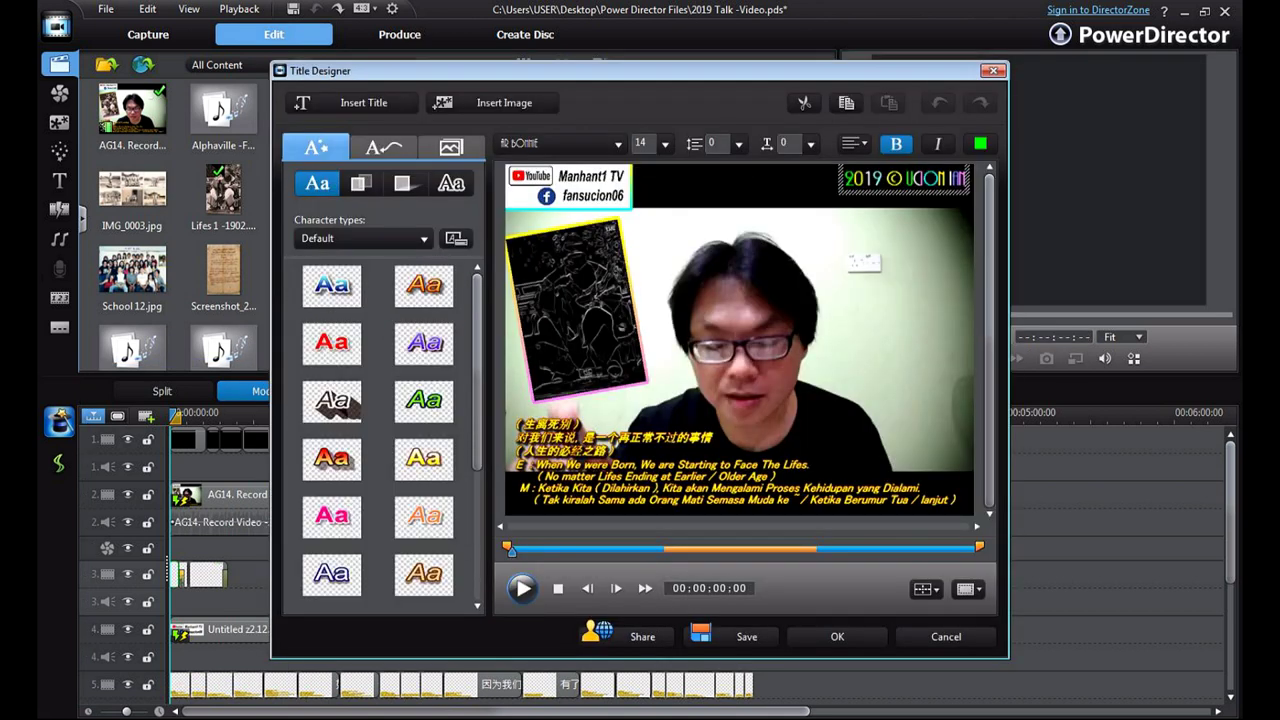
{"action": "mouse_move", "coordinate": [905, 180]}
{"action": "left_mouse_down"}
{"action": "mouse_move", "coordinate": [902, 264]}
{"action": "mouse_move", "coordinate": [821, 180]}
{"action": "mouse_move", "coordinate": [751, 176]}
{"action": "mouse_move", "coordinate": [894, 175]}
{"action": "left_mouse_up"}
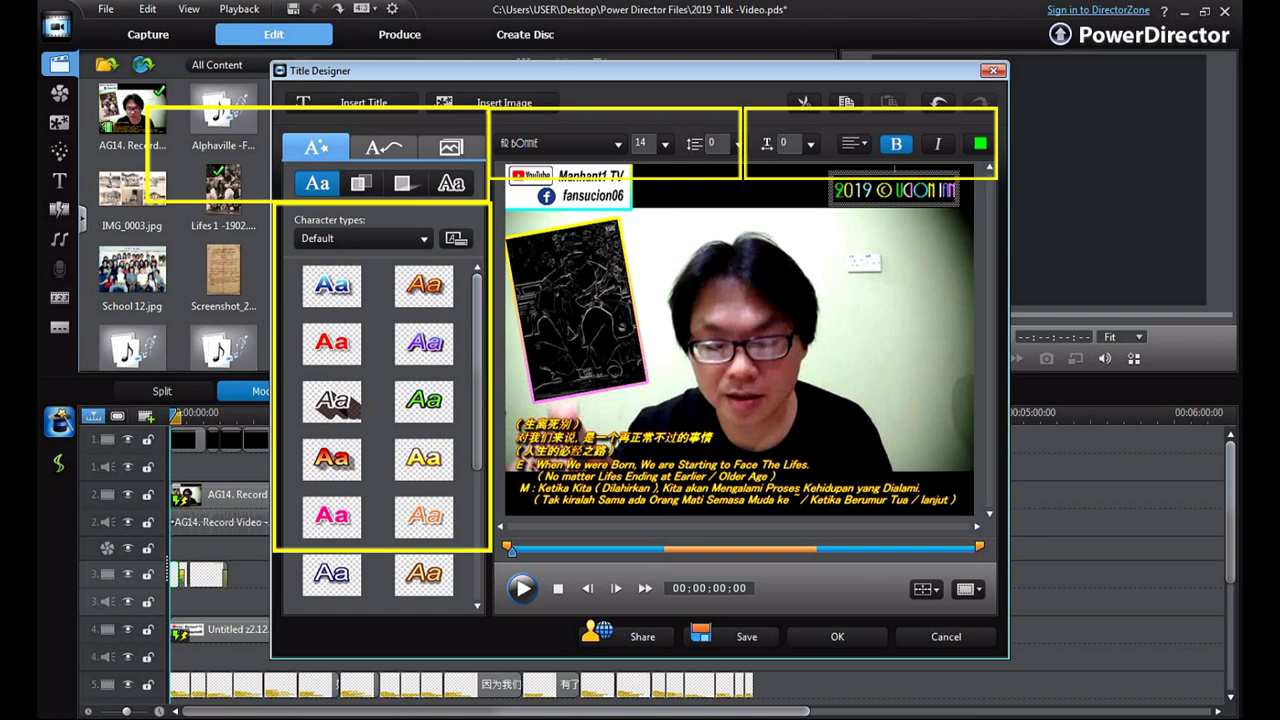
- Browse the available fonts and try the blue and orange presets among the Default character types
{"action": "left_click", "coordinate": [333, 287]}
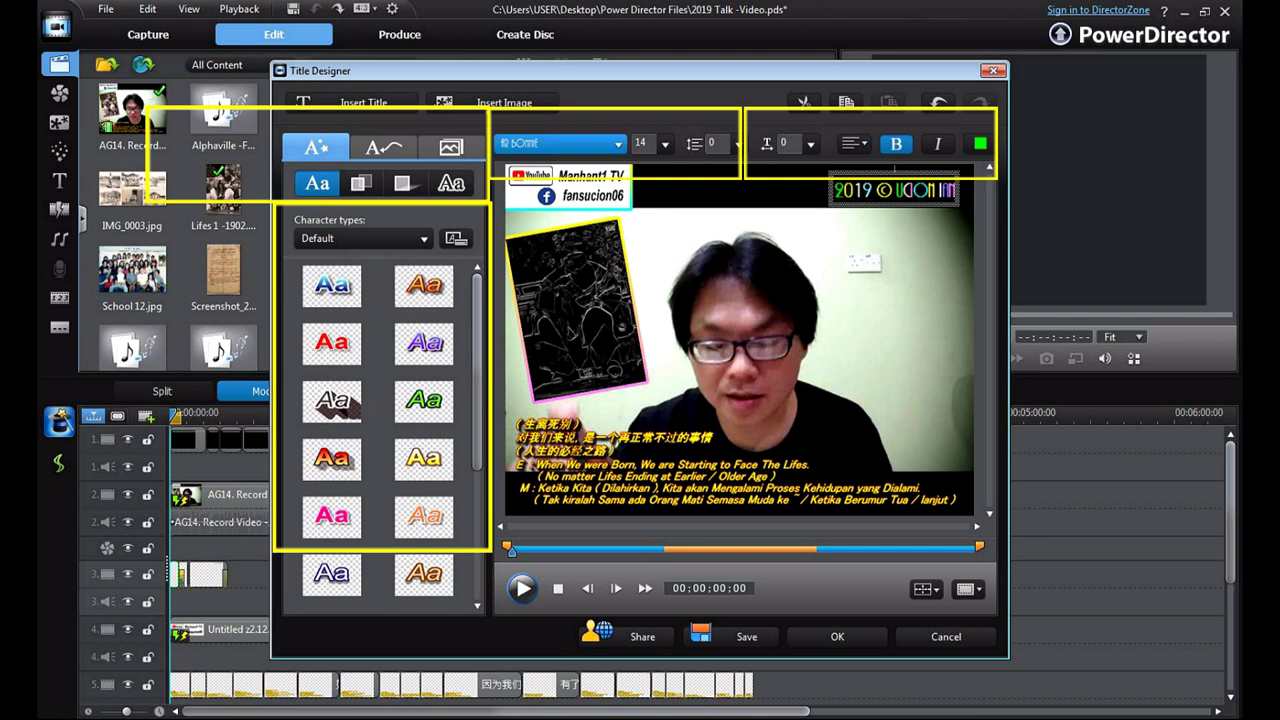
{"action": "left_click", "coordinate": [560, 143]}
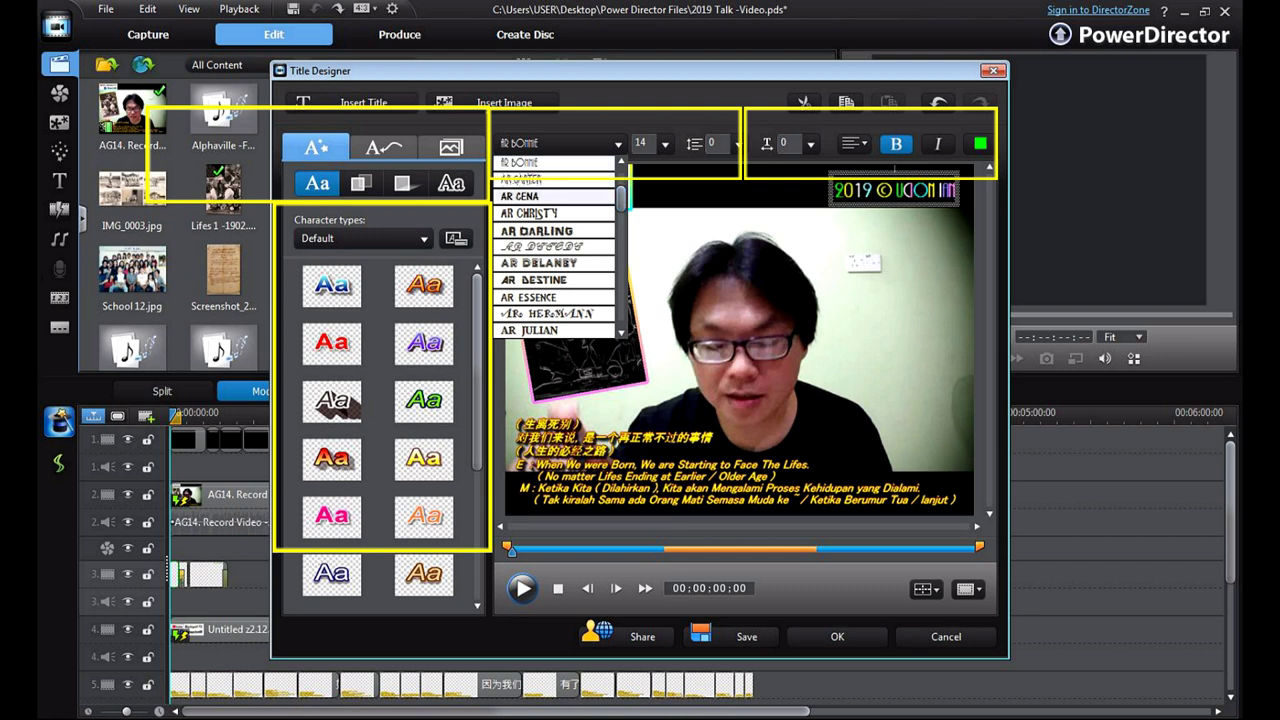
{"action": "key", "text": "Escape"}
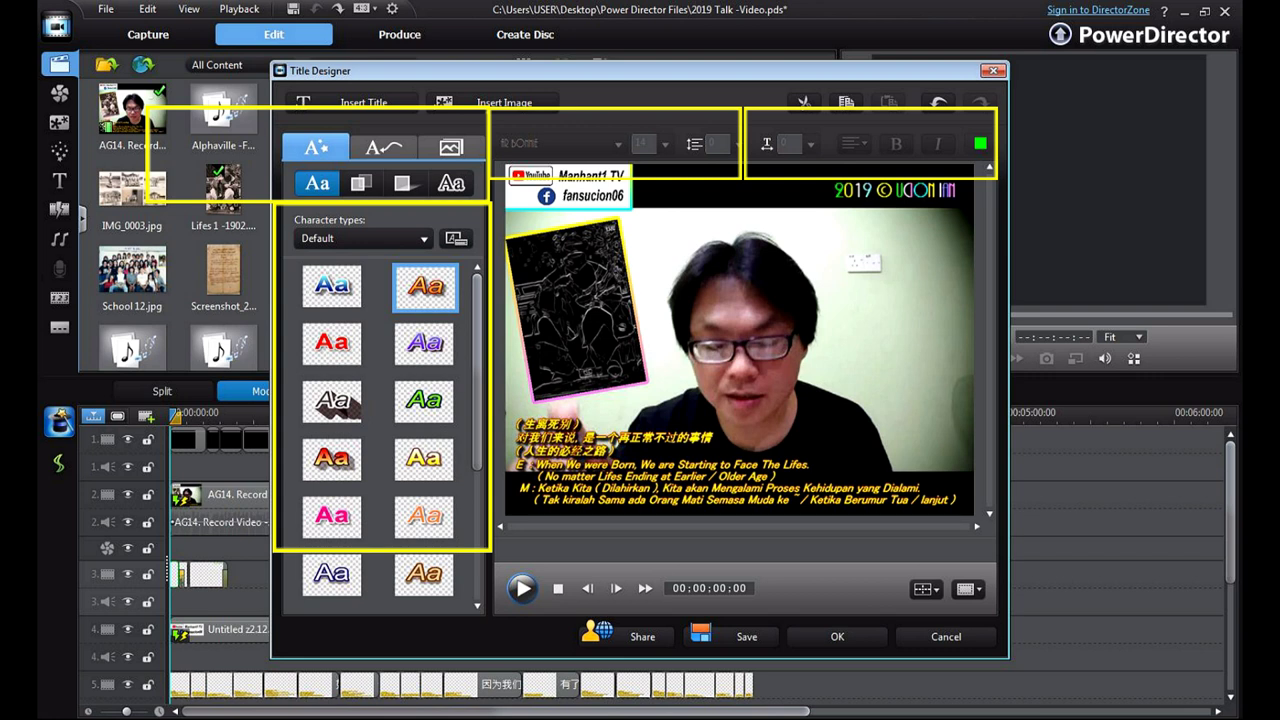
{"action": "left_click", "coordinate": [333, 287]}
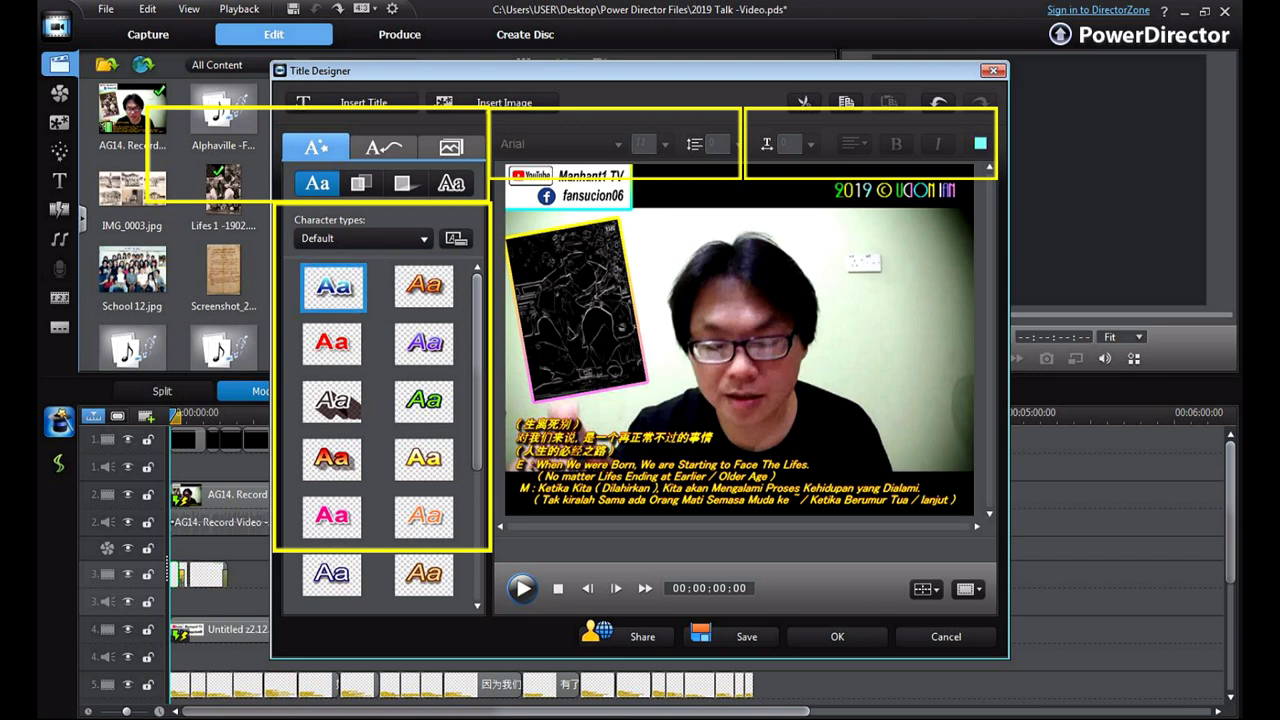
{"action": "left_click", "coordinate": [425, 287]}
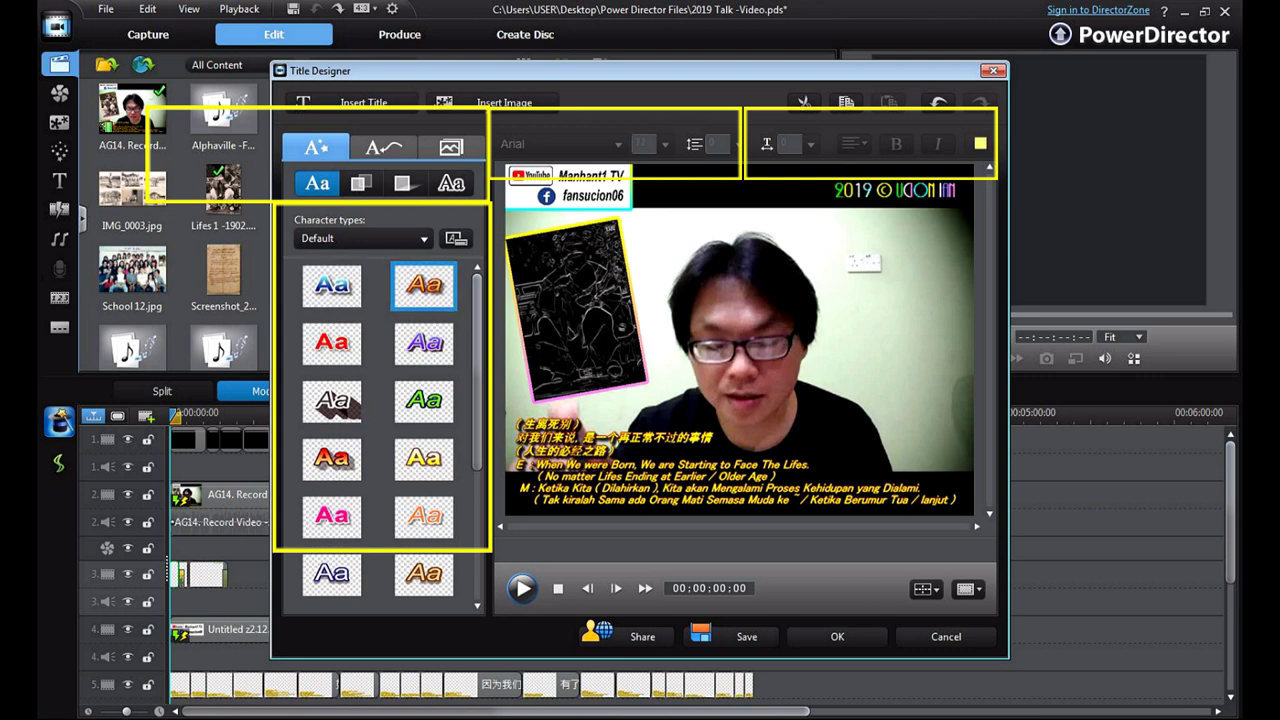
- Recolour the first character "2" of the 2019 copyright title to the basic cyan
{"action": "left_click", "coordinate": [894, 190]}
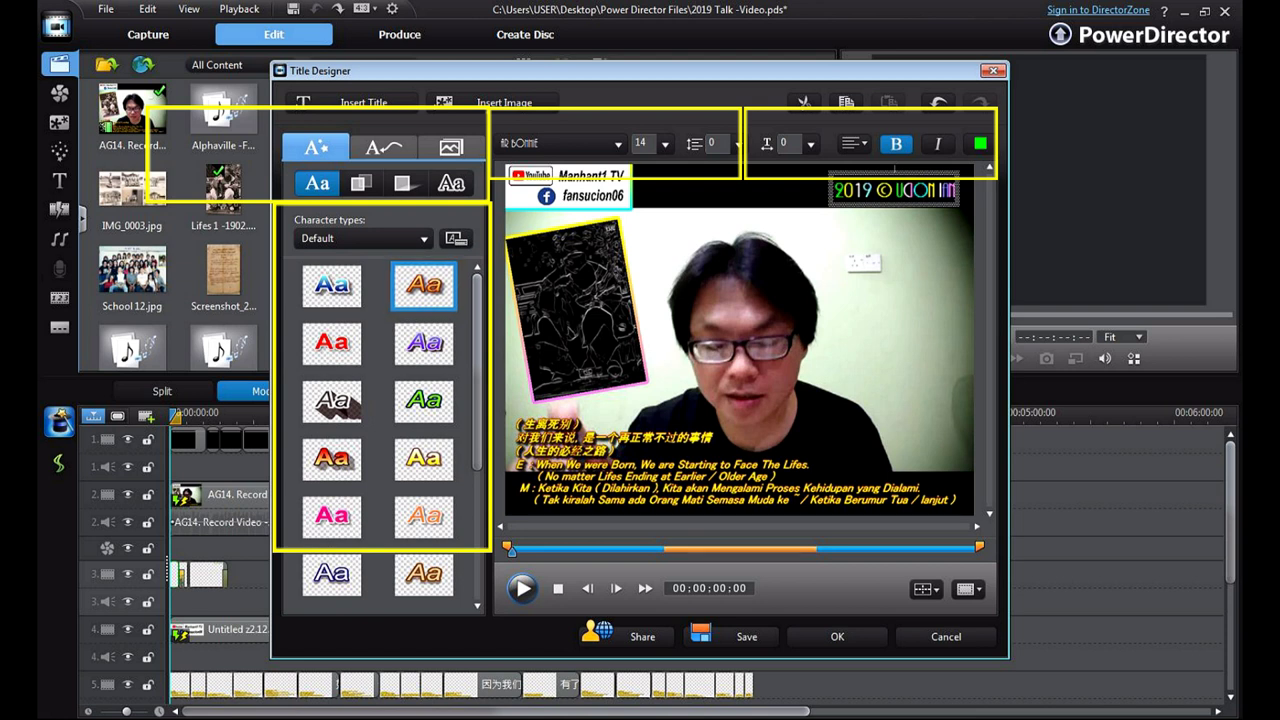
{"action": "left_click_drag", "start_coordinate": [844, 190], "coordinate": [834, 190]}
{"action": "left_click", "coordinate": [980, 144]}
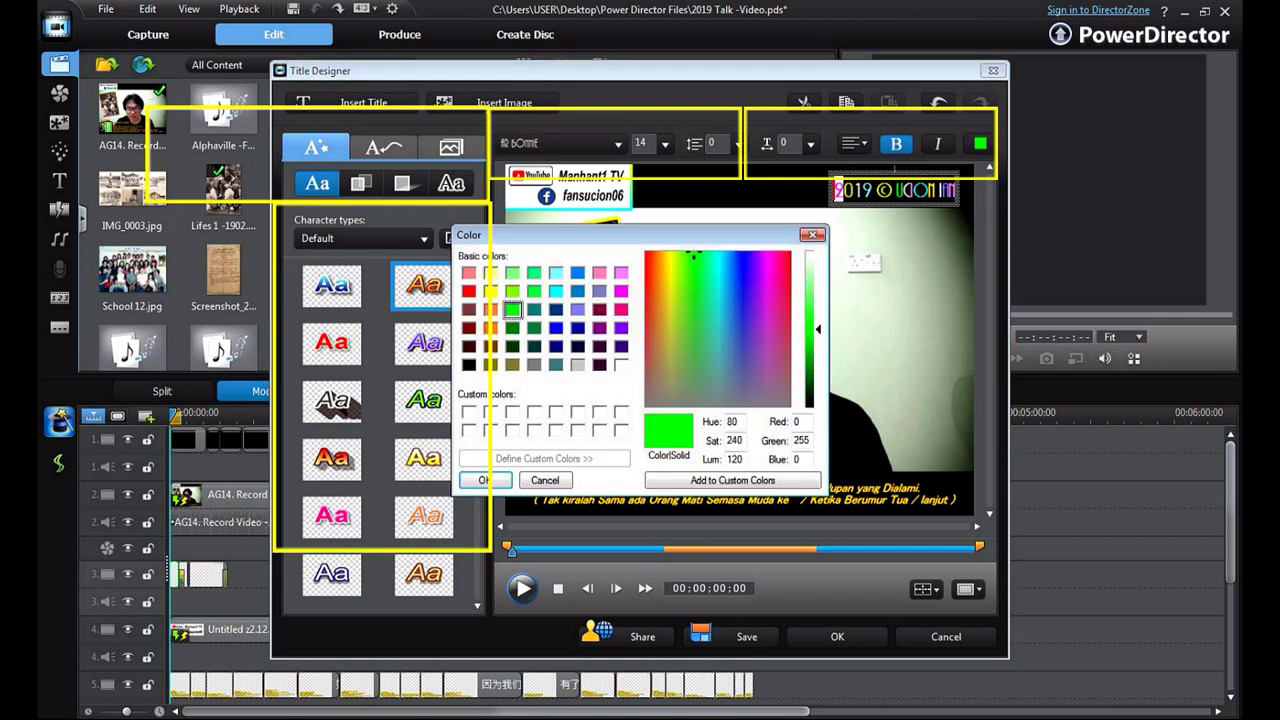
{"action": "left_click", "coordinate": [556, 290]}
{"action": "left_click", "coordinate": [480, 480]}
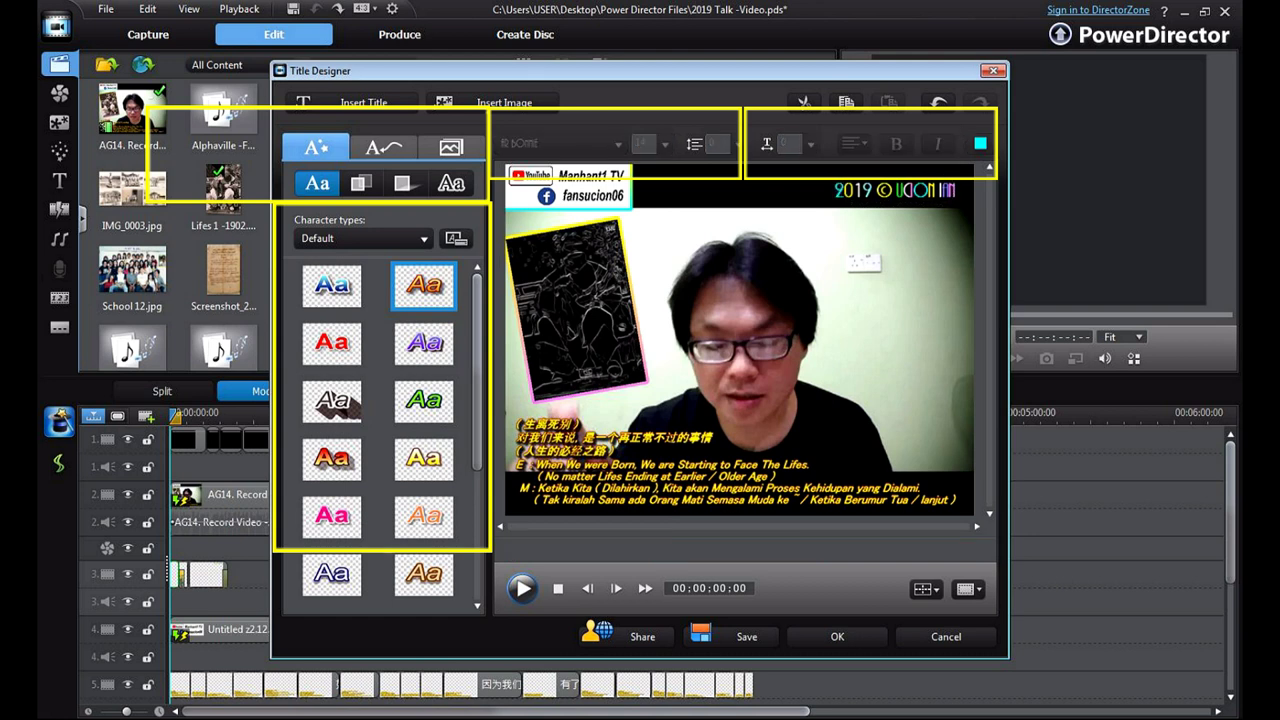
- Undo the last change to the copyright title and redo it
{"action": "left_click", "coordinate": [894, 190]}
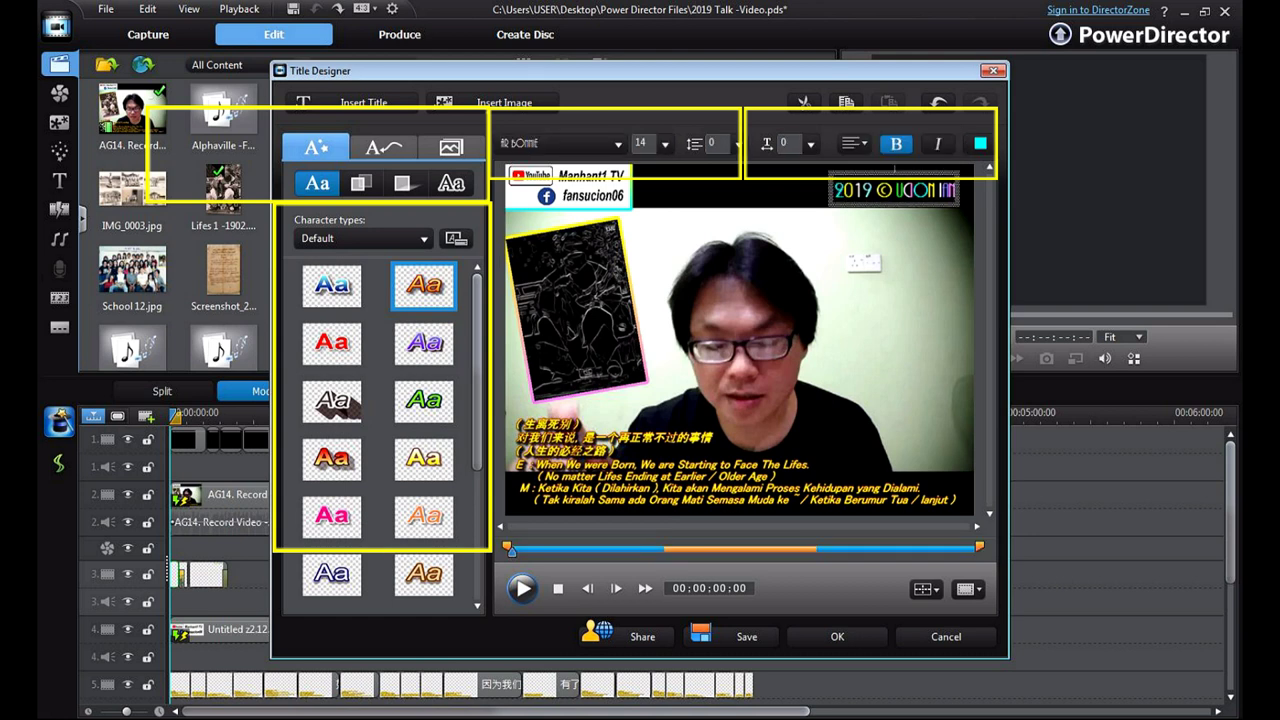
{"action": "left_click", "coordinate": [938, 102]}
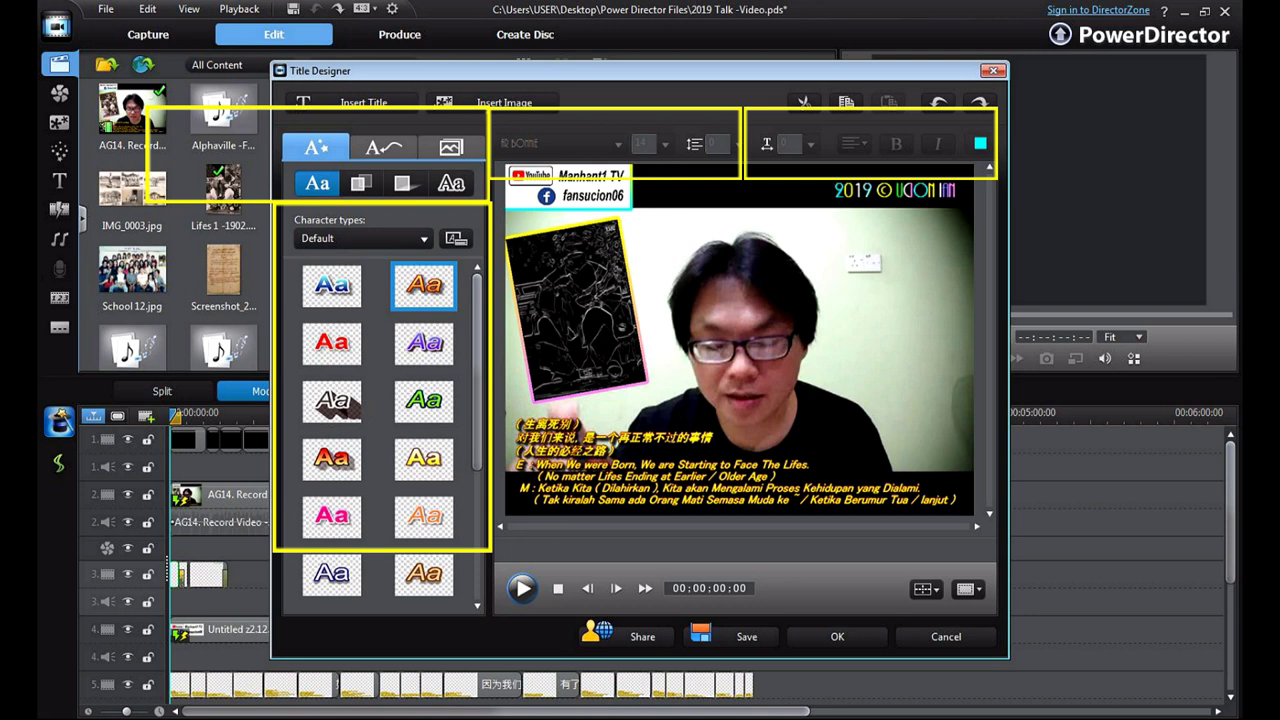
{"action": "left_click", "coordinate": [979, 102]}
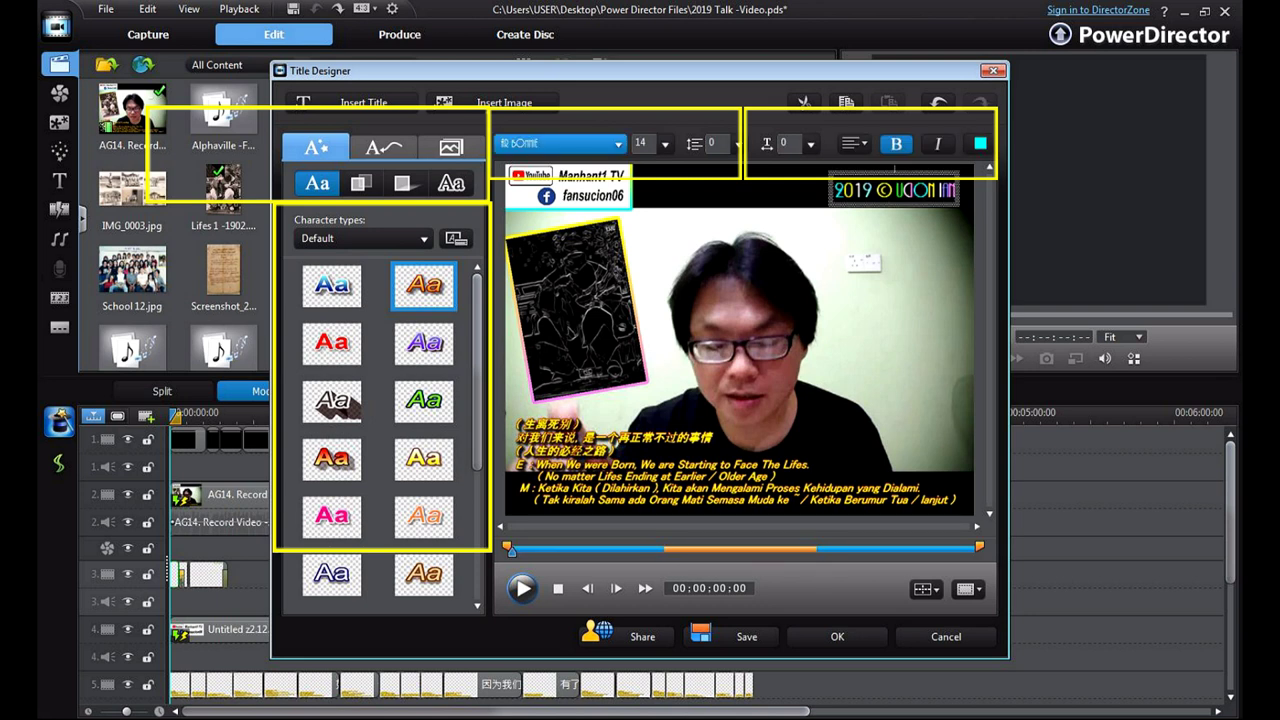
- Review the font choices without changing the font and set the copyright title's font size to 24
{"action": "left_click", "coordinate": [618, 144]}
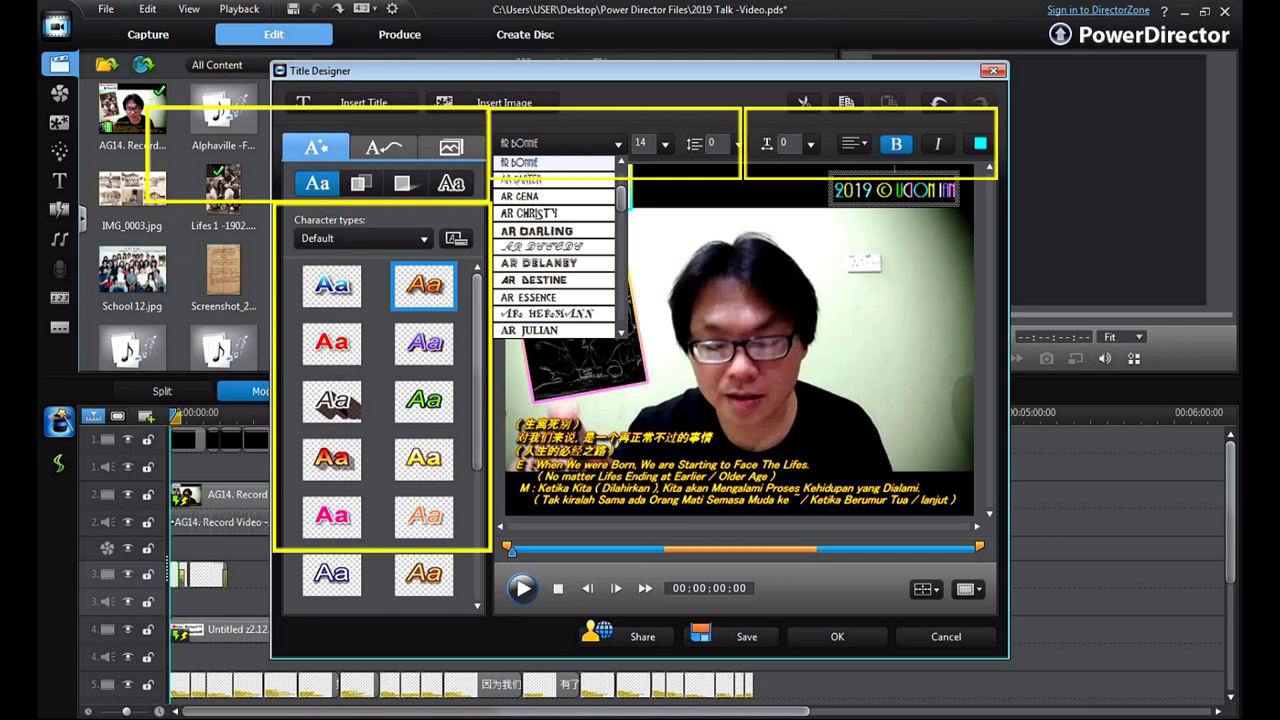
{"action": "left_click", "coordinate": [618, 144]}
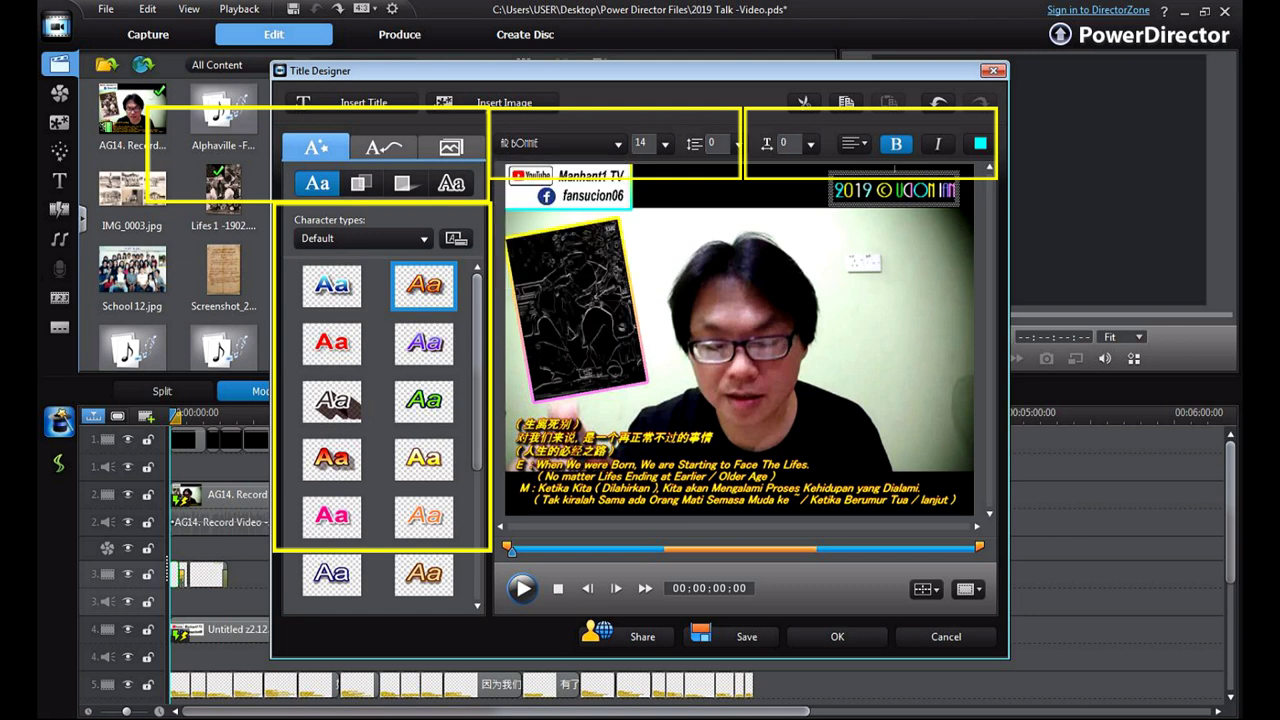
{"action": "left_click", "coordinate": [665, 144]}
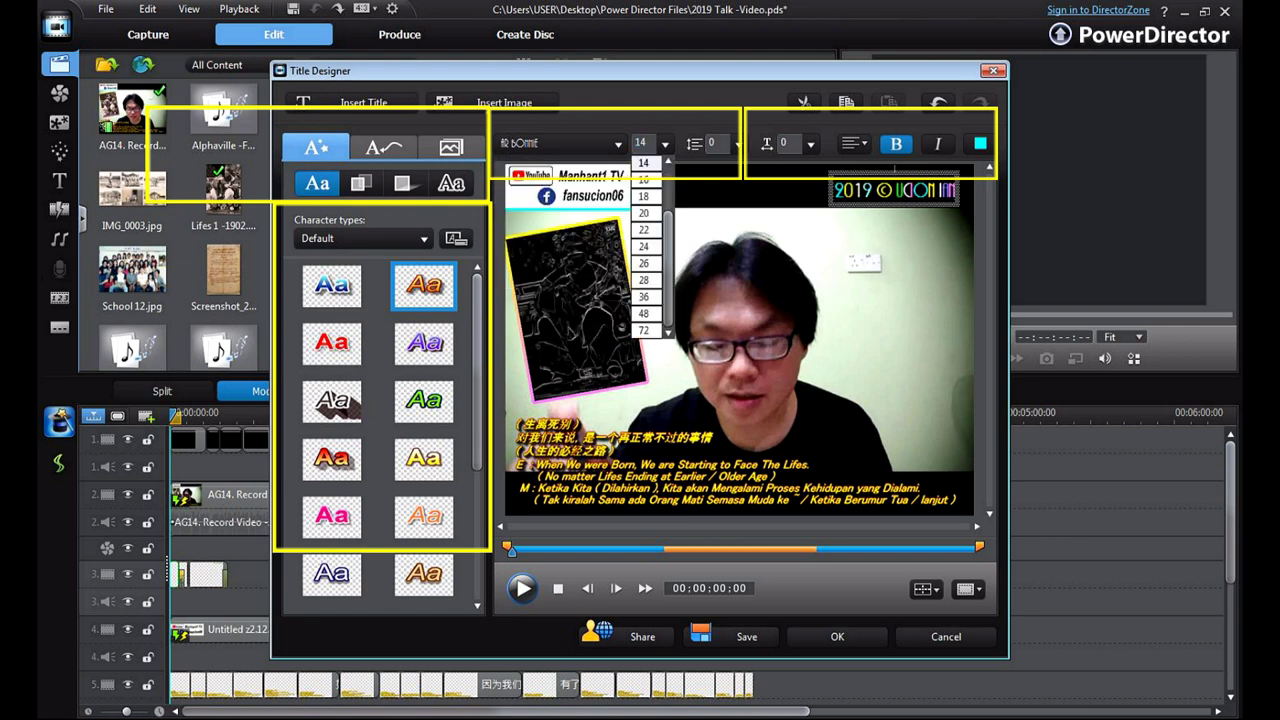
{"action": "left_click", "coordinate": [665, 144]}
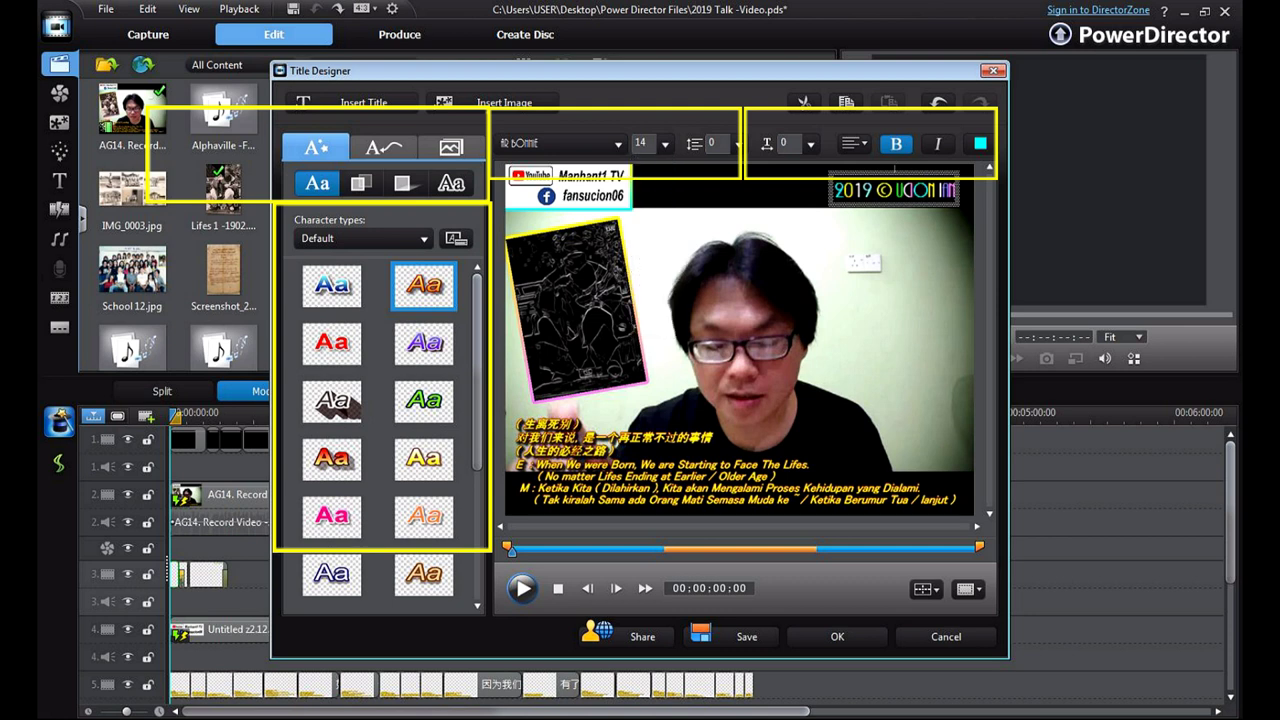
{"action": "left_click", "coordinate": [665, 144]}
{"action": "scroll", "coordinate": [646, 245], "scroll_direction": "up", "scroll_amount": 2}
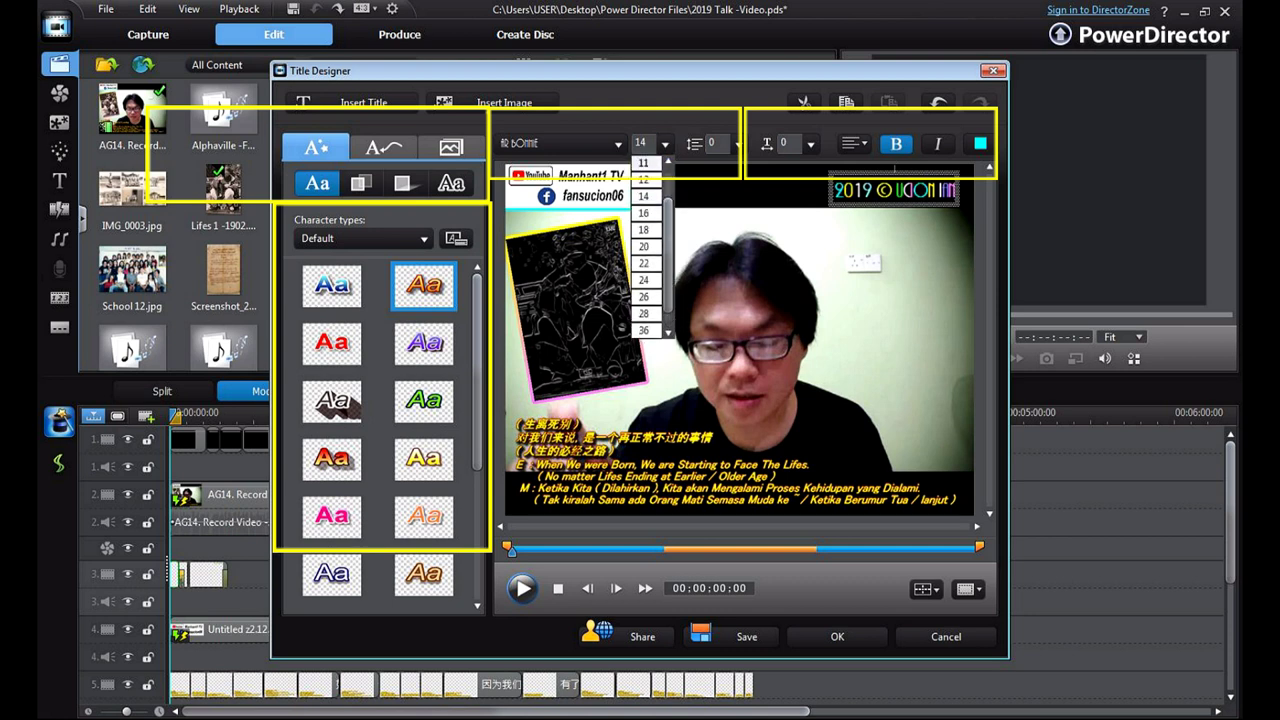
{"action": "scroll", "coordinate": [646, 245], "scroll_direction": "down", "scroll_amount": 2}
{"action": "left_click", "coordinate": [643, 246]}
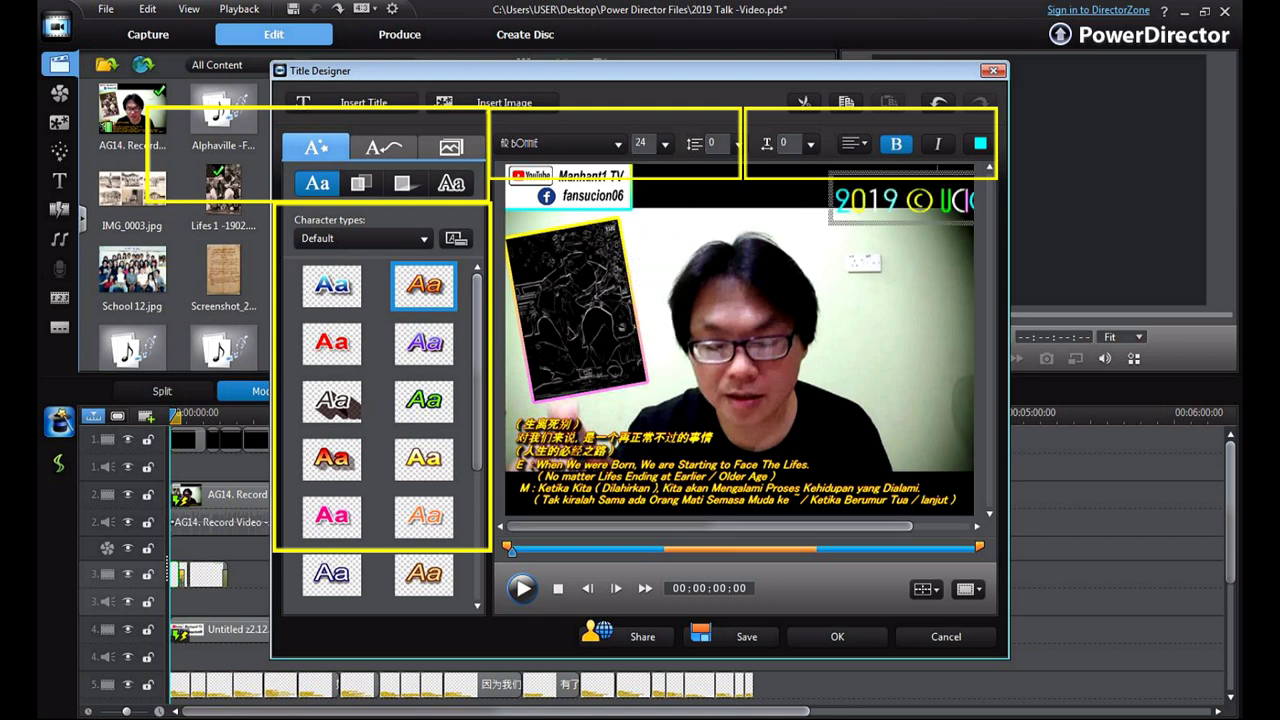
- Set the copyright title's font size to 10, italicise it and place it near the frame's upper-right corner
{"action": "left_click_drag", "start_coordinate": [880, 222], "coordinate": [771, 211]}
{"action": "left_click", "coordinate": [665, 145]}
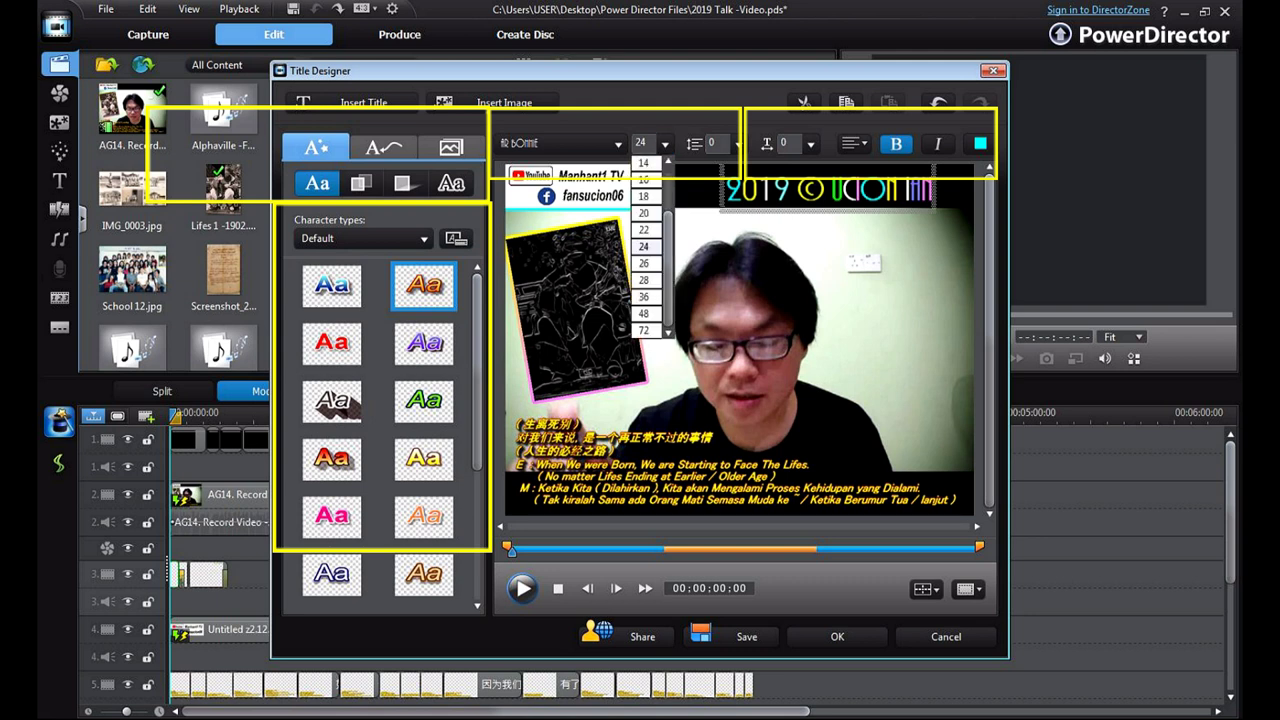
{"action": "left_click", "coordinate": [643, 196]}
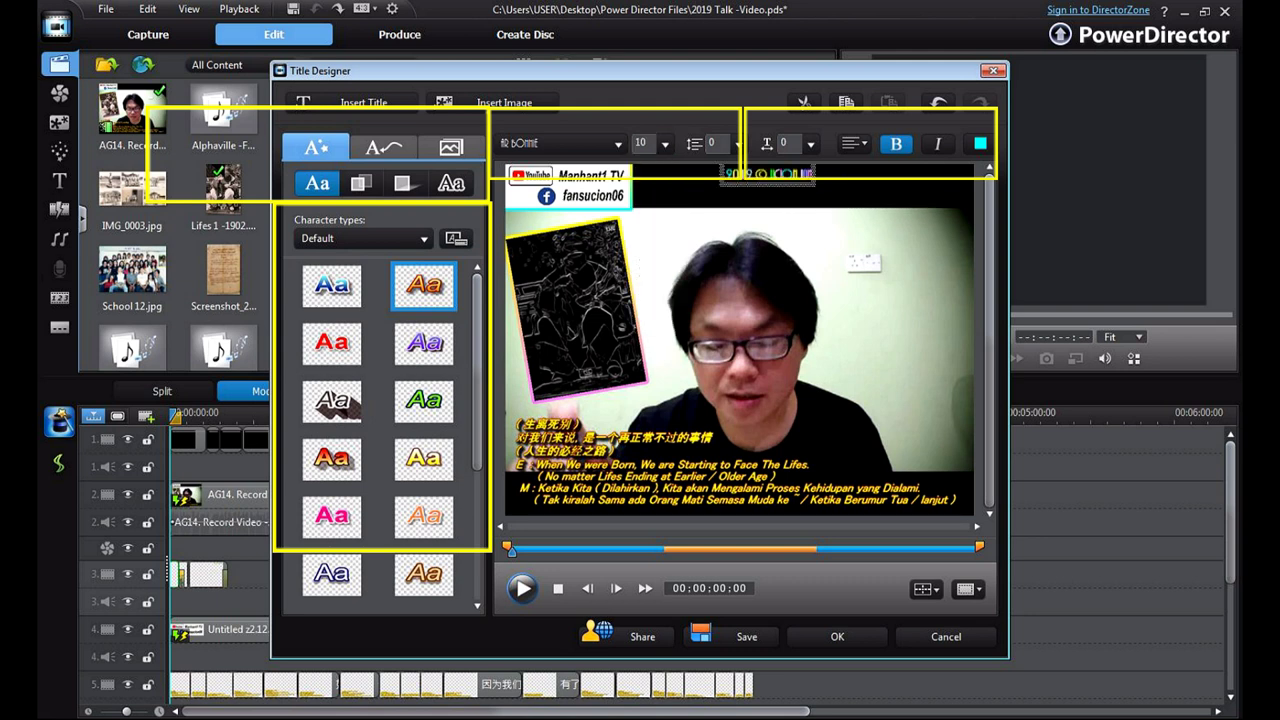
{"action": "left_click_drag", "start_coordinate": [768, 175], "coordinate": [892, 192]}
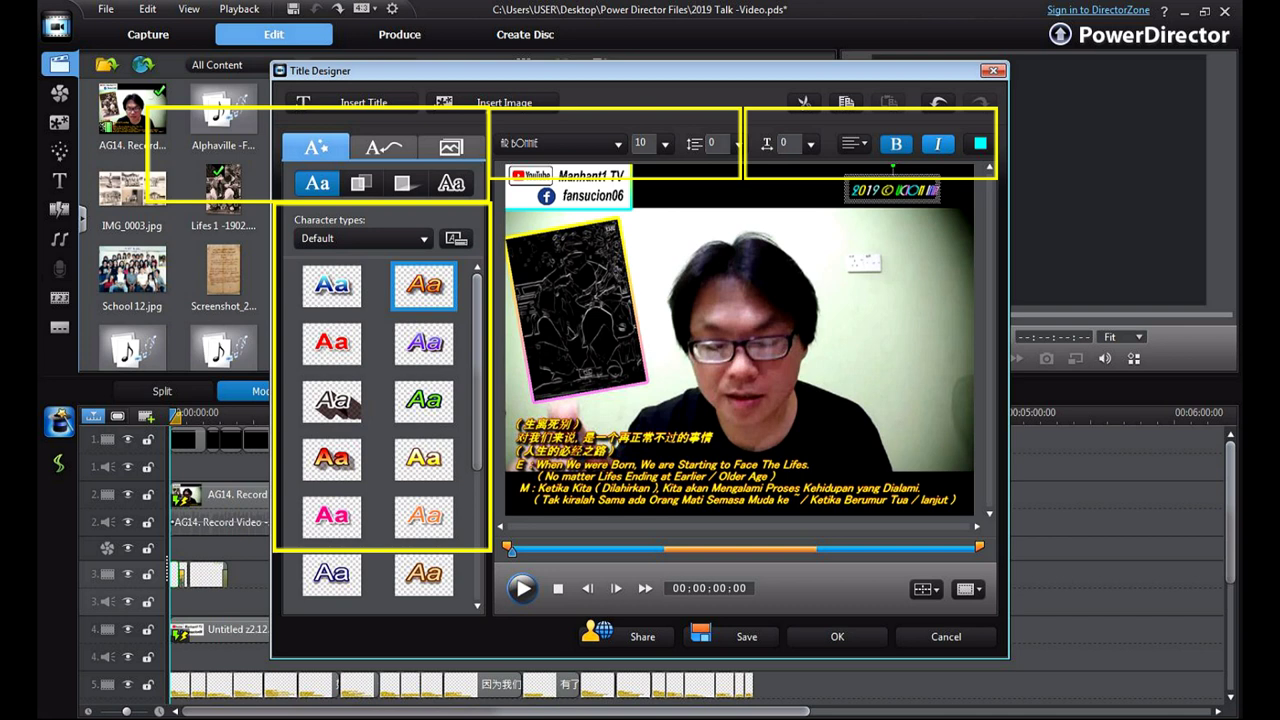
- Try left and right alignment on the copyright title, finishing with centre alignment
{"action": "left_click", "coordinate": [861, 148]}
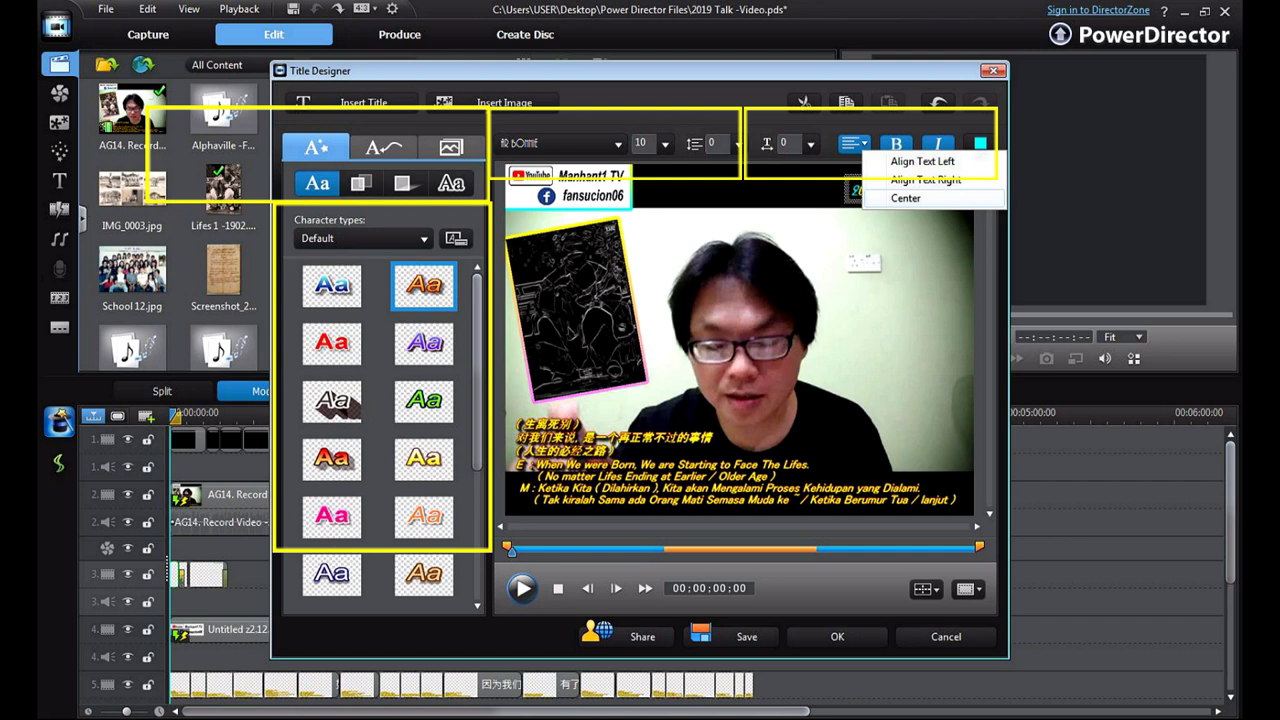
{"action": "left_click", "coordinate": [910, 300]}
{"action": "left_click", "coordinate": [893, 190]}
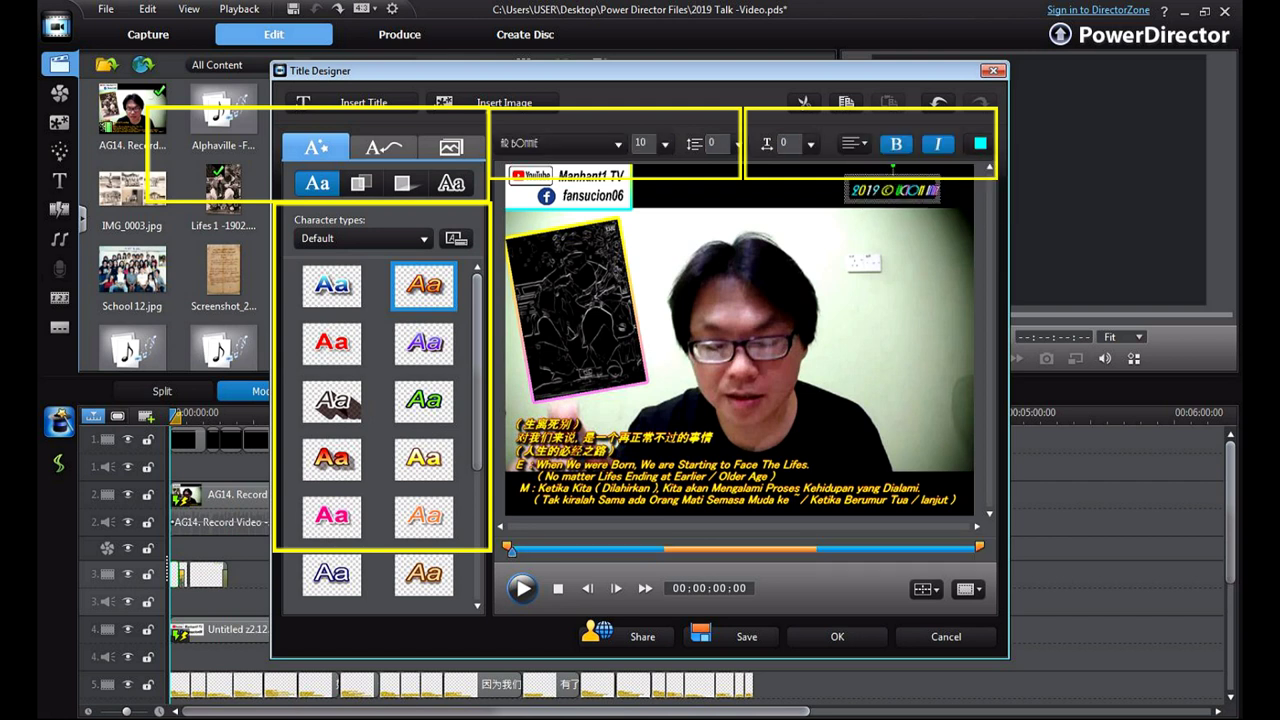
{"action": "left_click", "coordinate": [855, 143]}
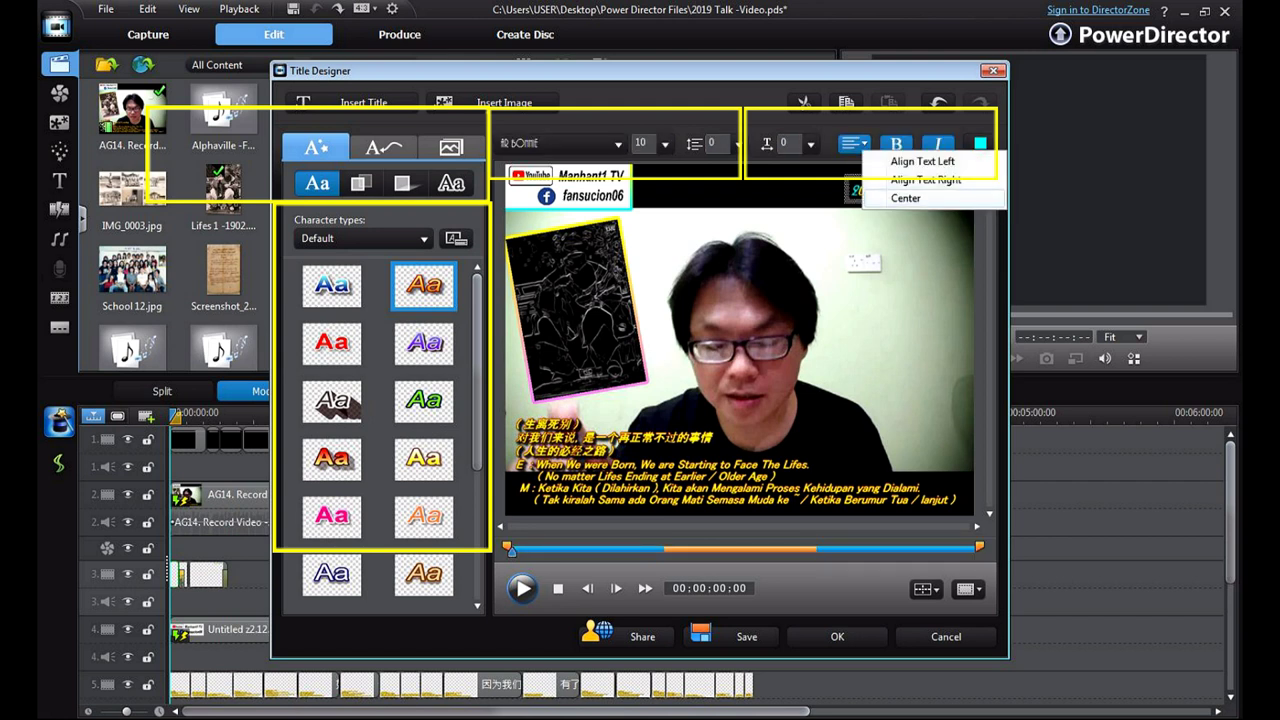
{"action": "left_click", "coordinate": [922, 162]}
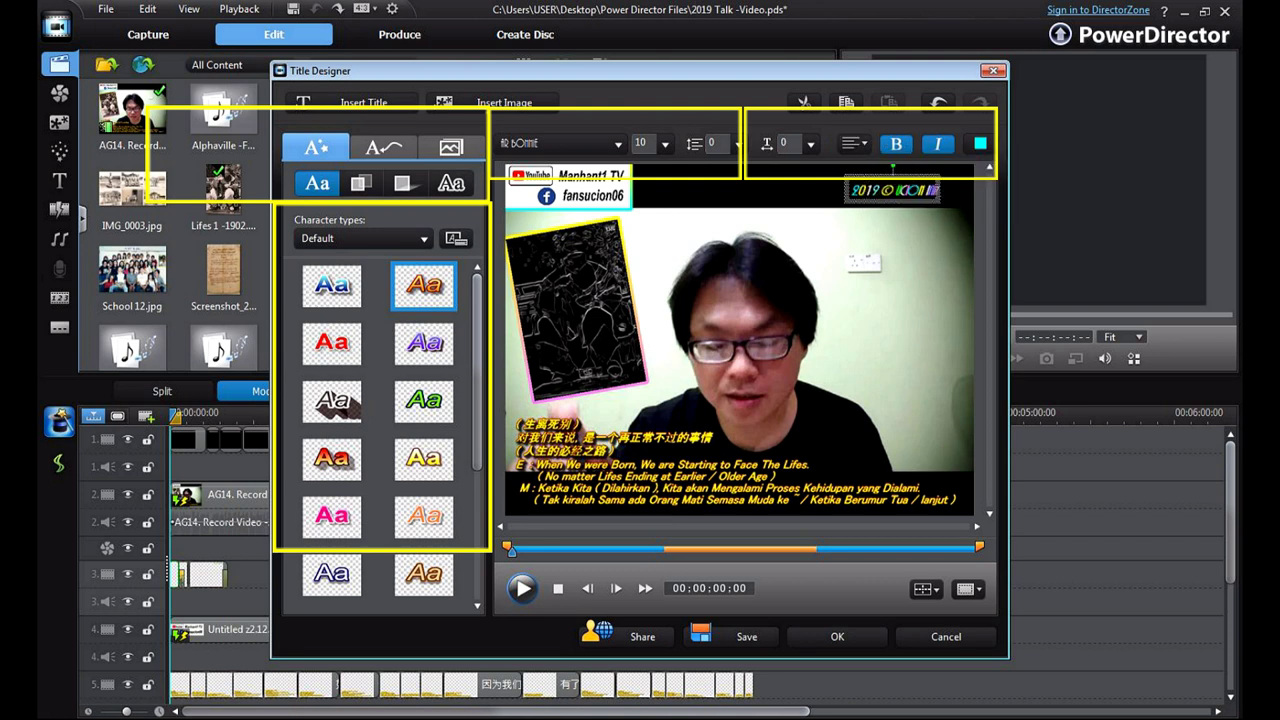
{"action": "left_click", "coordinate": [857, 144]}
{"action": "left_click", "coordinate": [925, 180]}
{"action": "left_click", "coordinate": [857, 144]}
{"action": "left_click", "coordinate": [907, 198]}
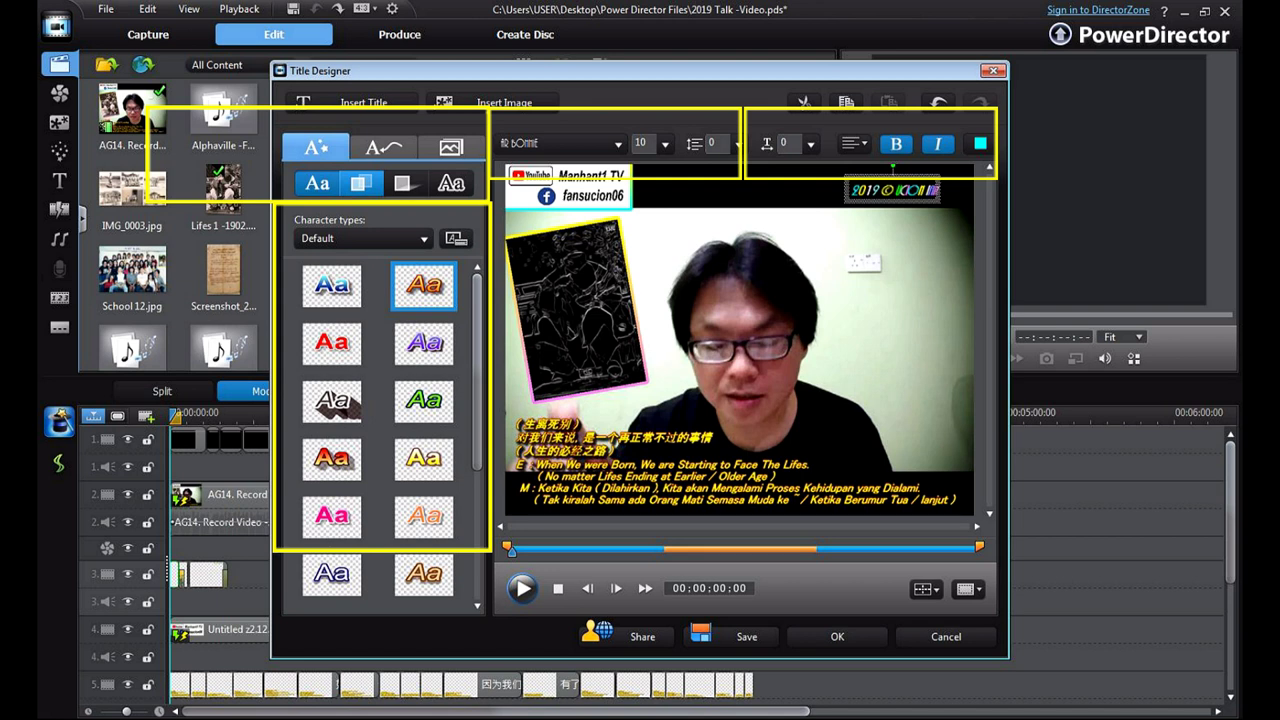
- Set the copyright title's font size to 14, shift it left along the black band and remove its italics
{"action": "left_click", "coordinate": [361, 183]}
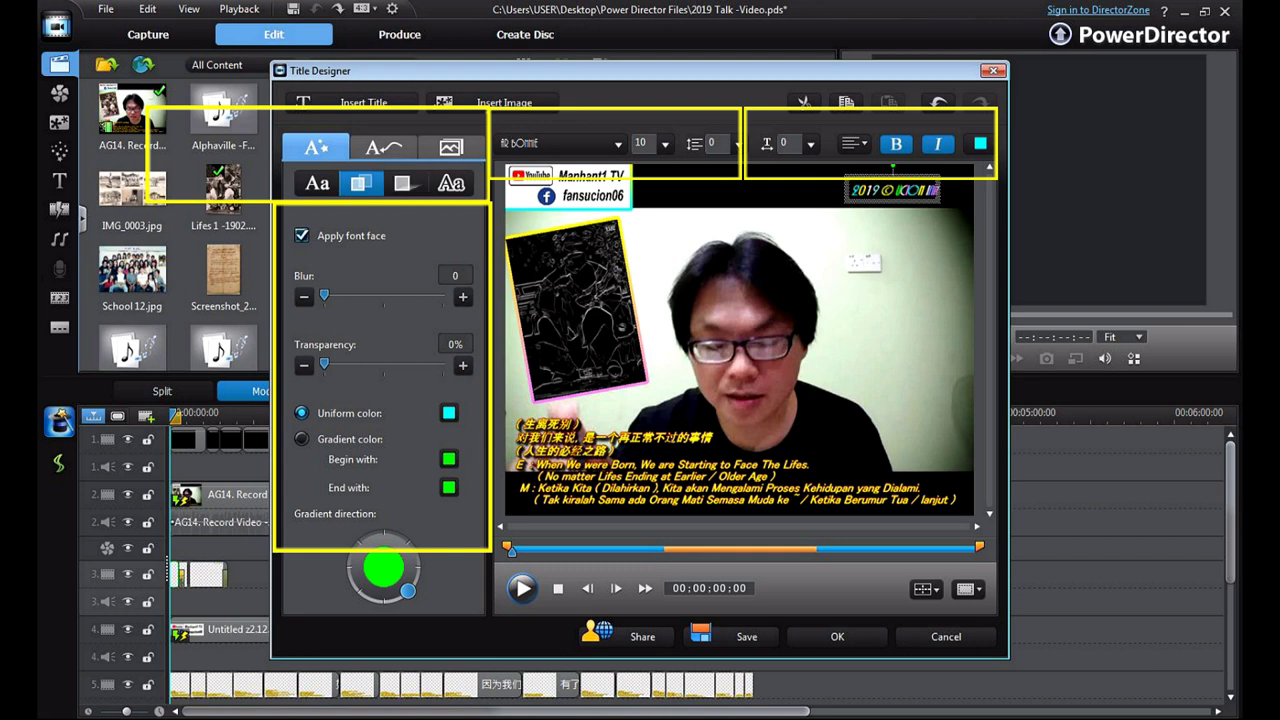
{"action": "left_click", "coordinate": [402, 183]}
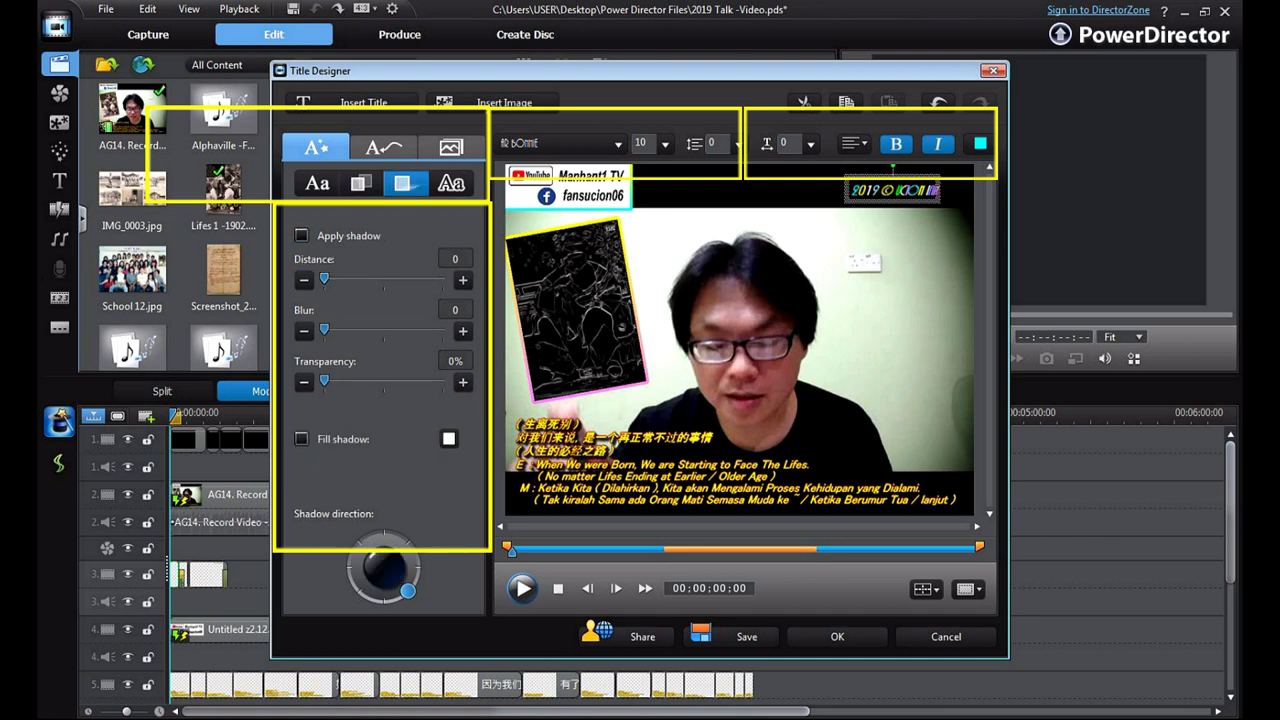
{"action": "left_click", "coordinate": [664, 144]}
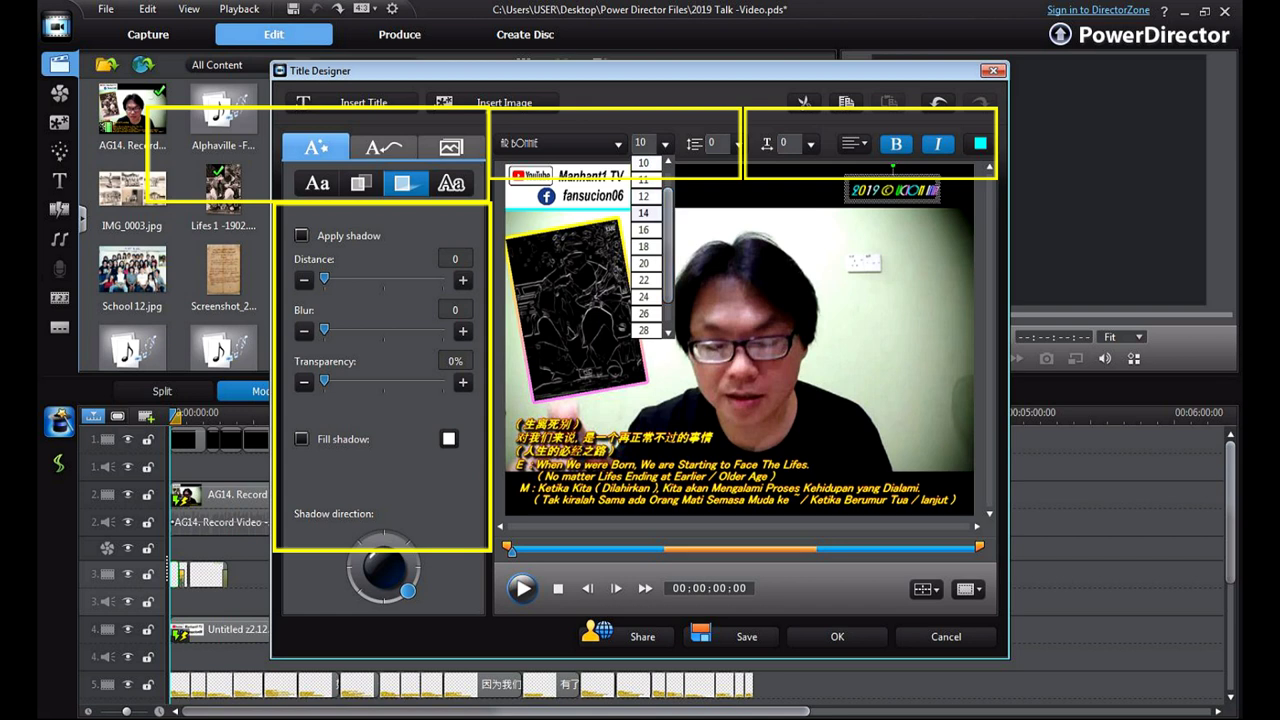
{"action": "left_click", "coordinate": [648, 214]}
{"action": "left_click_drag", "start_coordinate": [910, 193], "coordinate": [852, 193]}
{"action": "left_click", "coordinate": [938, 144]}
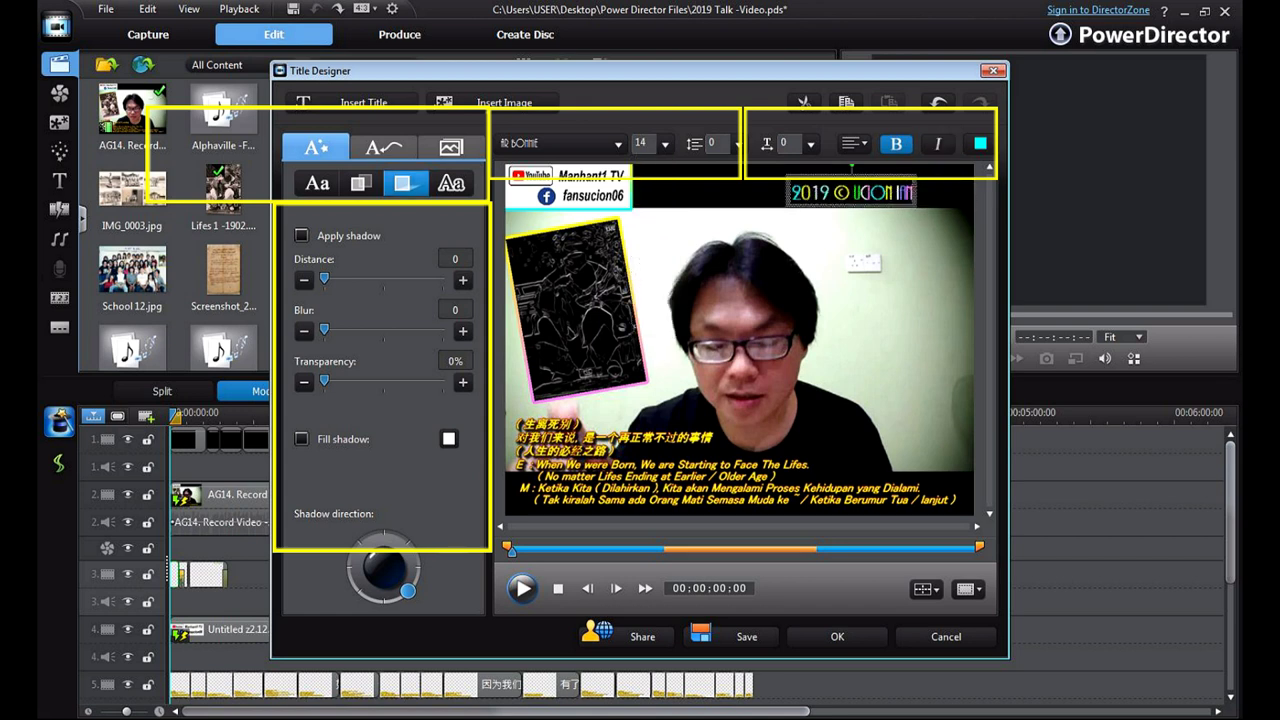
- Apply a shadow to the copyright title, toggling it to compare, and set the shadow distance to 3
{"action": "left_click", "coordinate": [301, 235]}
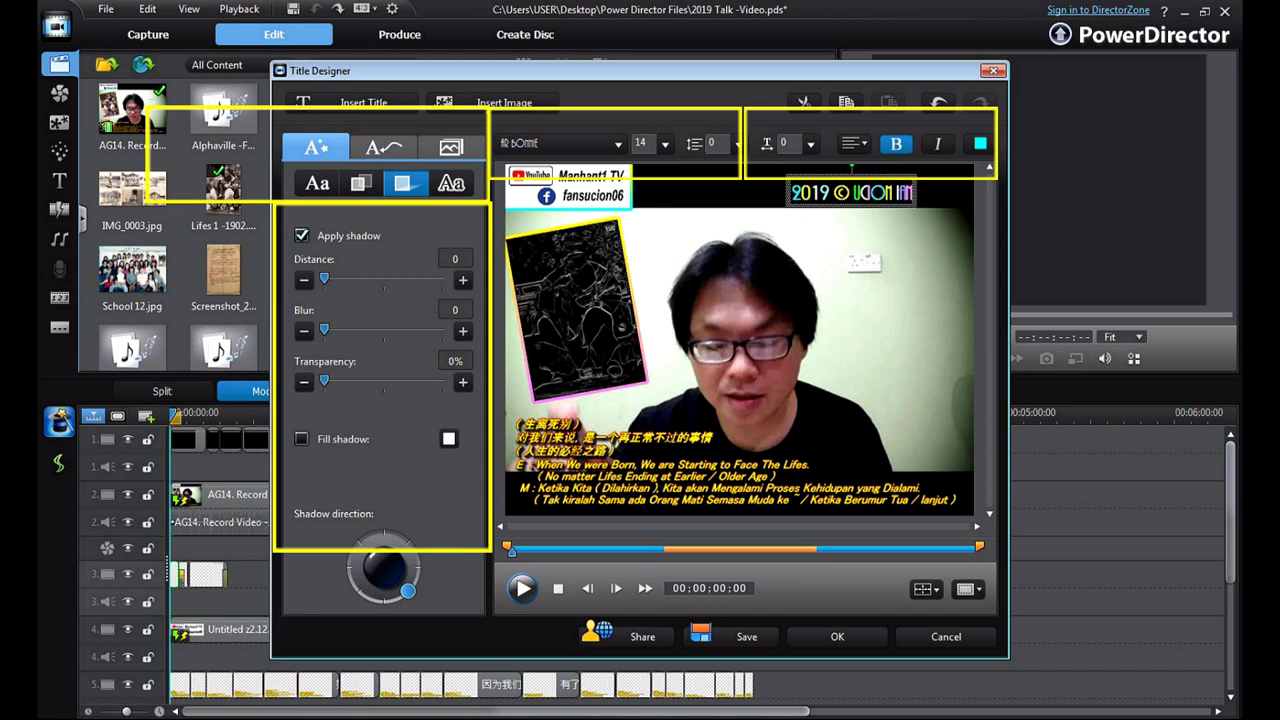
{"action": "left_click", "coordinate": [301, 235]}
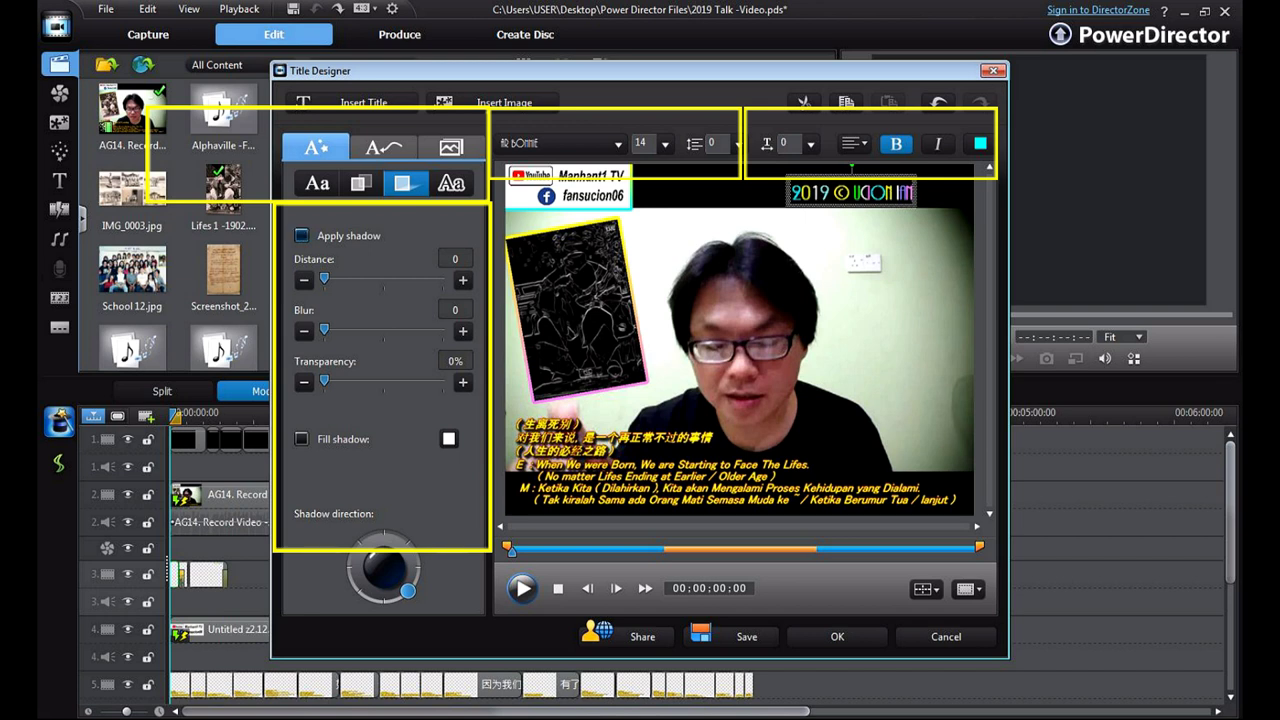
{"action": "left_click", "coordinate": [301, 235]}
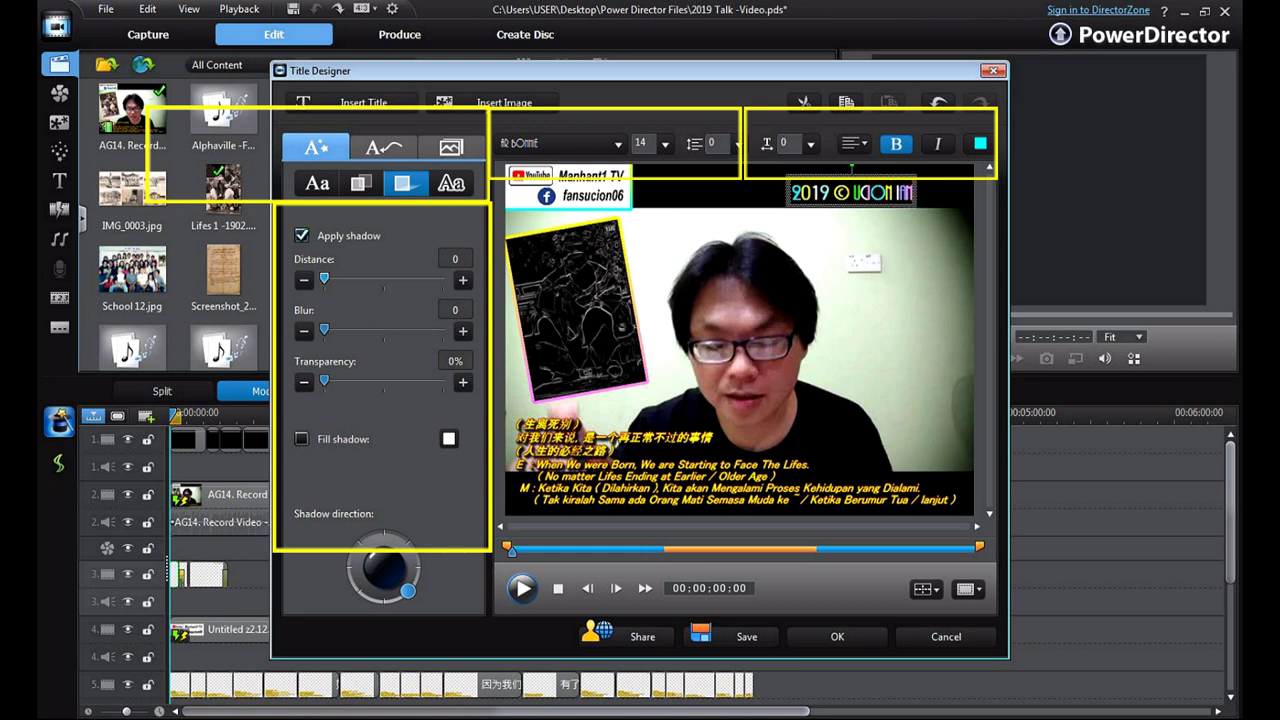
{"action": "left_click_drag", "start_coordinate": [324, 279], "coordinate": [334, 279]}
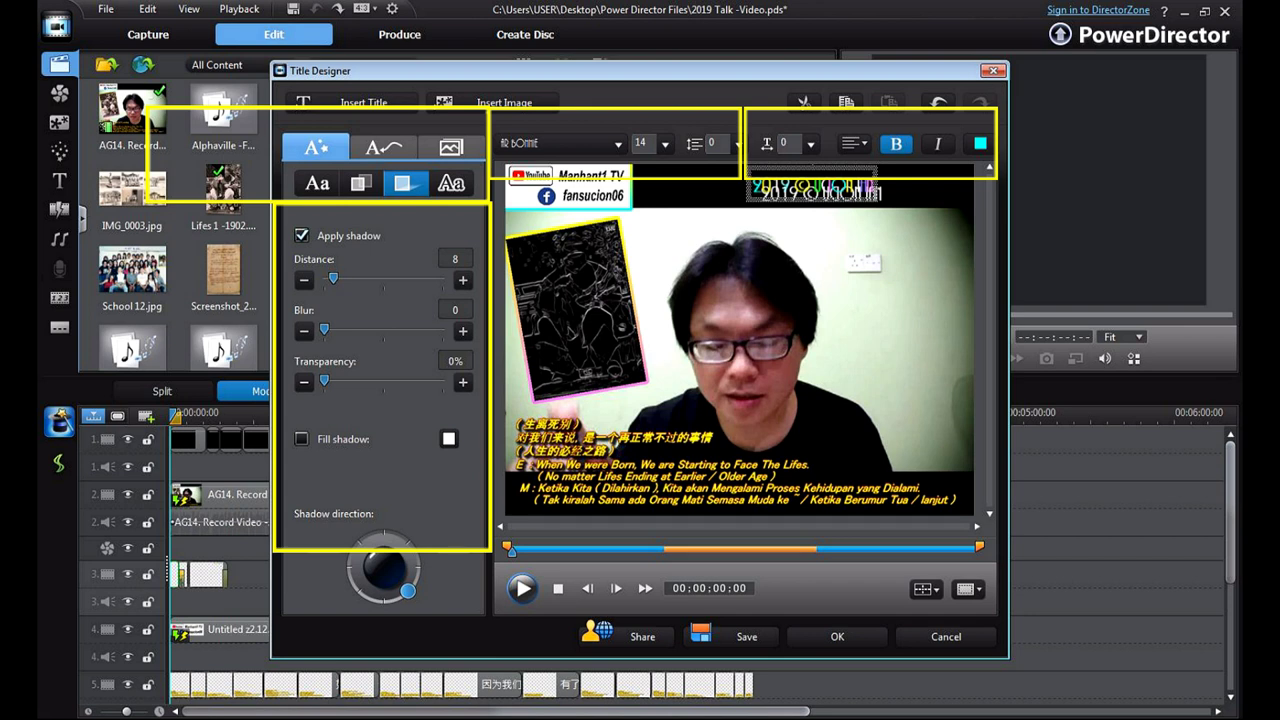
{"action": "left_click", "coordinate": [303, 280]}
{"action": "left_click", "coordinate": [303, 280]}
{"action": "left_click", "coordinate": [303, 280]}
{"action": "left_click", "coordinate": [303, 280]}
{"action": "left_click", "coordinate": [303, 280]}
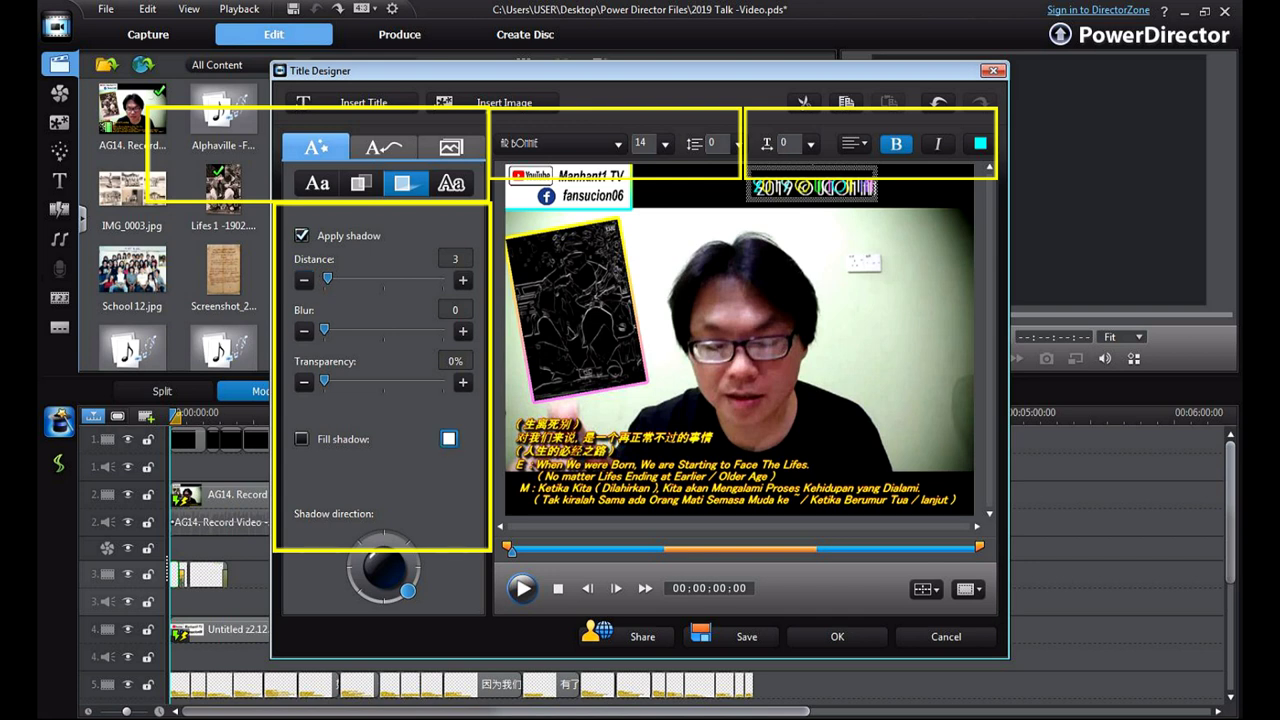
- Change the copyright title's shadow colour to the basic dark red
{"action": "left_click", "coordinate": [448, 438]}
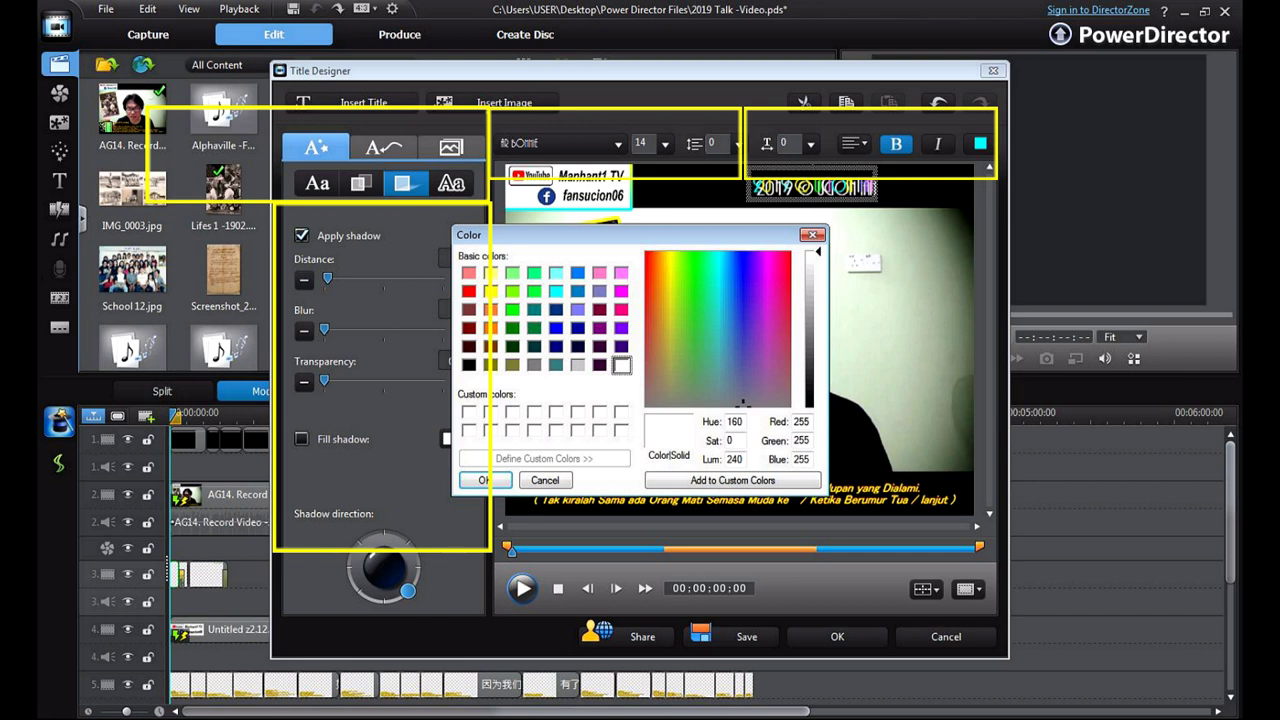
{"action": "left_click", "coordinate": [512, 328]}
{"action": "left_click", "coordinate": [469, 328]}
{"action": "left_click", "coordinate": [483, 480]}
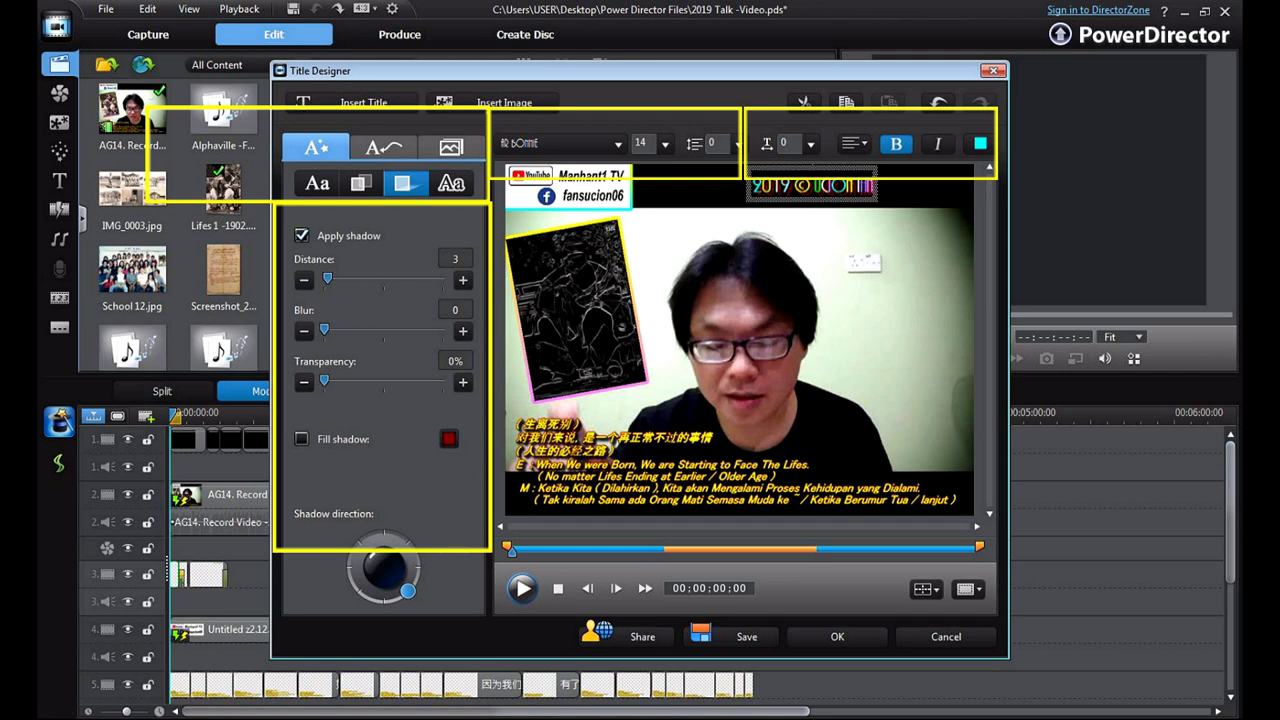
- Move the copyright title over the dark tilted picture and set its shadow blur to 1 and transparency to 28%
{"action": "left_click_drag", "start_coordinate": [324, 329], "coordinate": [413, 329]}
{"action": "left_click_drag", "start_coordinate": [812, 185], "coordinate": [597, 288]}
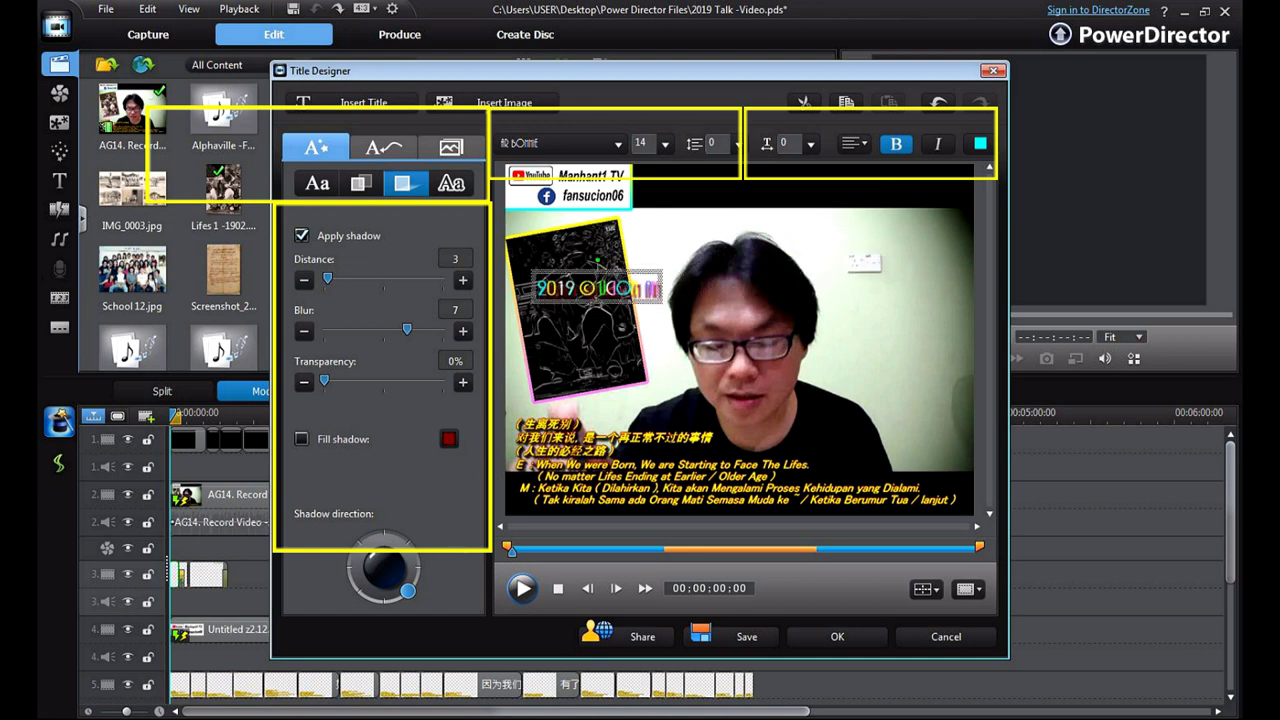
{"action": "left_click_drag", "start_coordinate": [407, 329], "coordinate": [324, 329]}
{"action": "left_click_drag", "start_coordinate": [324, 329], "coordinate": [406, 329]}
{"action": "left_click_drag", "start_coordinate": [324, 381], "coordinate": [357, 381]}
{"action": "left_click_drag", "start_coordinate": [406, 329], "coordinate": [337, 329]}
{"action": "left_click_drag", "start_coordinate": [356, 381], "coordinate": [357, 381]}
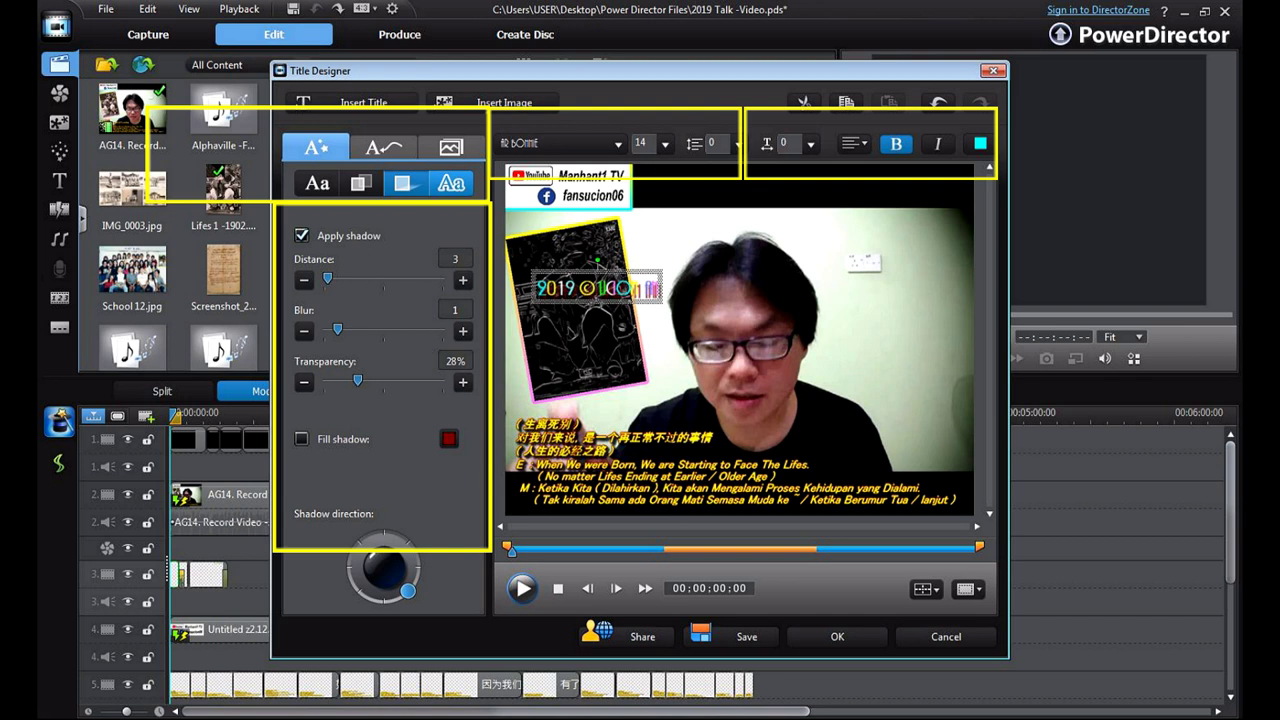
- Apply a black uniform border of size 0 to the copyright title and move it beside the tilted picture's upper edge
{"action": "left_click", "coordinate": [451, 184]}
{"action": "left_click", "coordinate": [301, 235]}
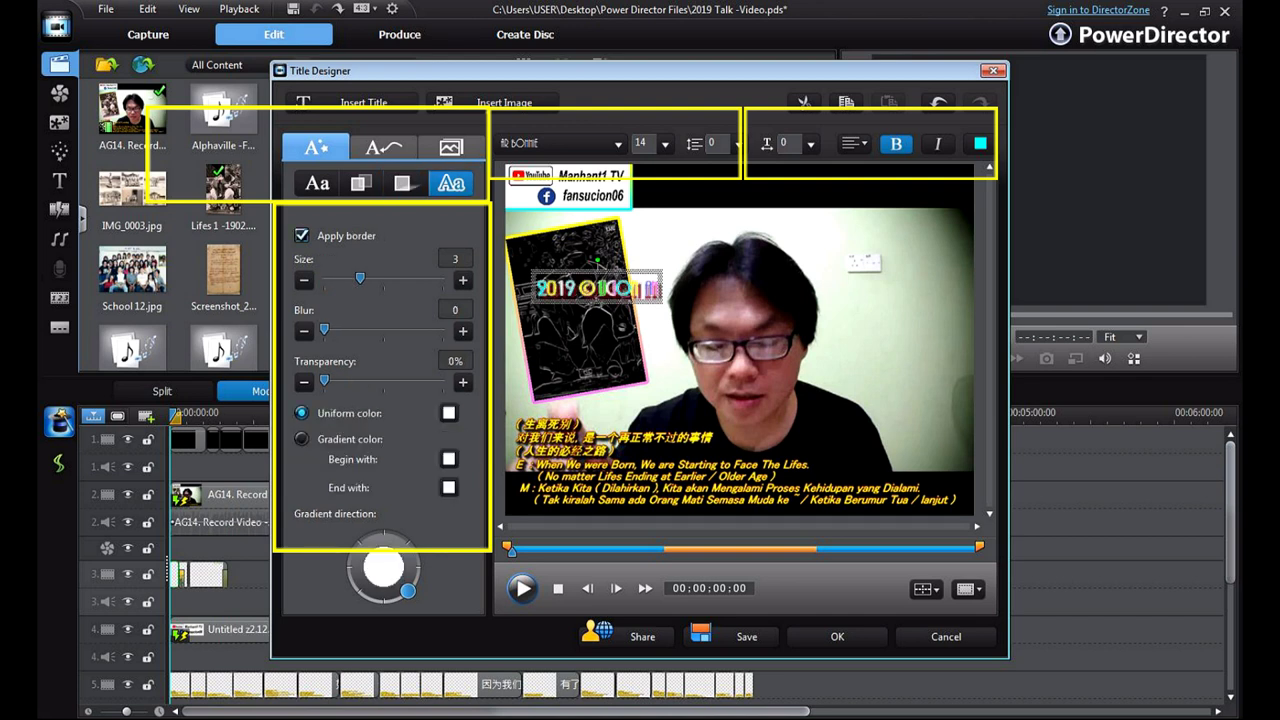
{"action": "left_click", "coordinate": [449, 412]}
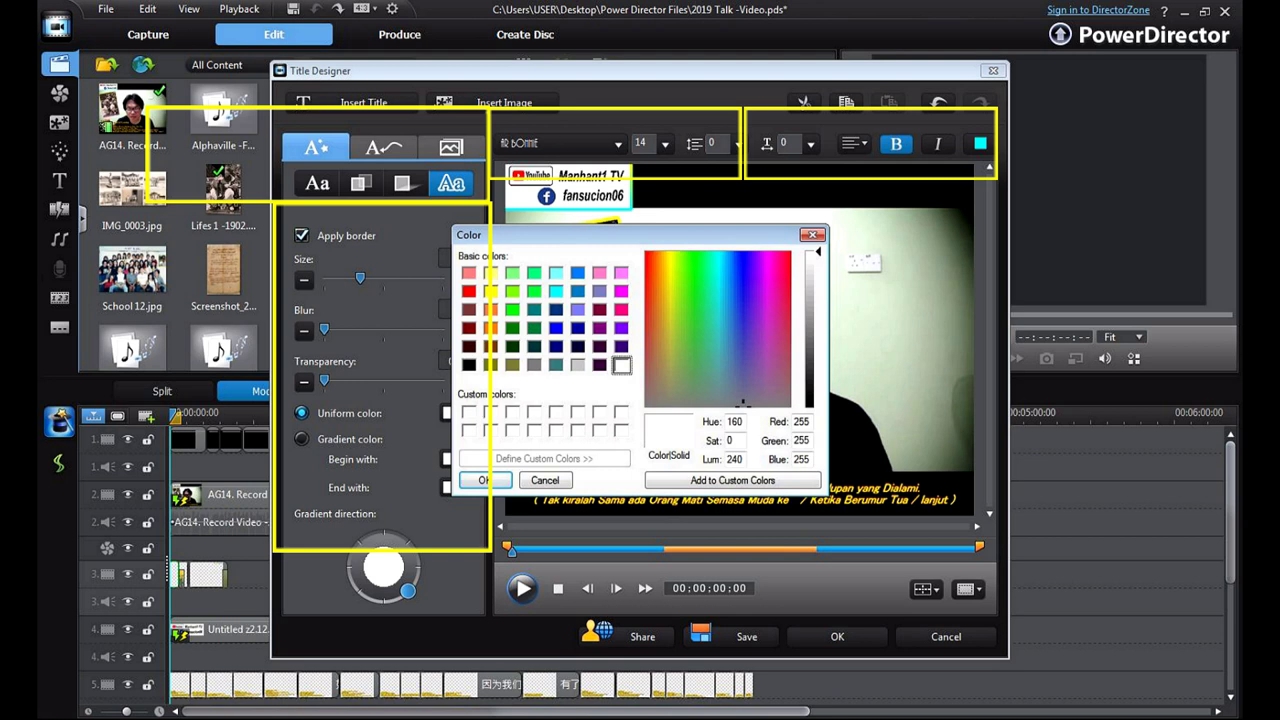
{"action": "left_click", "coordinate": [481, 480]}
{"action": "left_click_drag", "start_coordinate": [608, 301], "coordinate": [688, 232]}
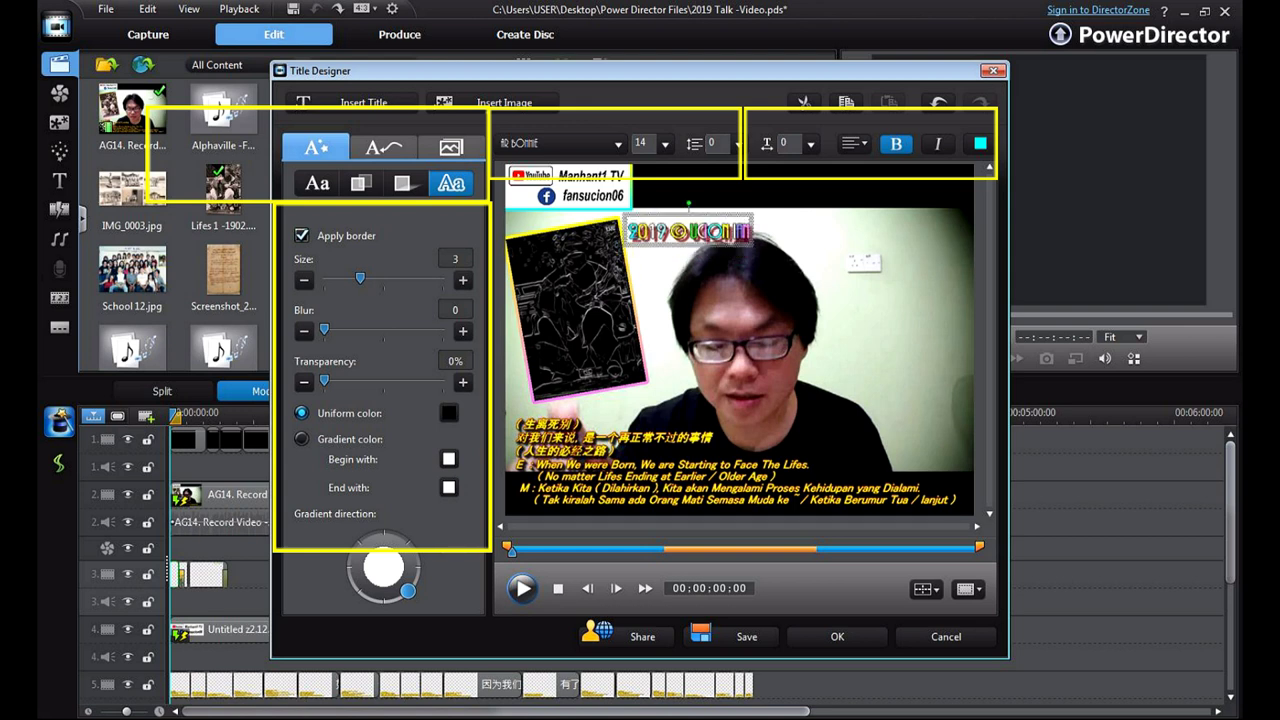
{"action": "left_click_drag", "start_coordinate": [360, 278], "coordinate": [330, 278]}
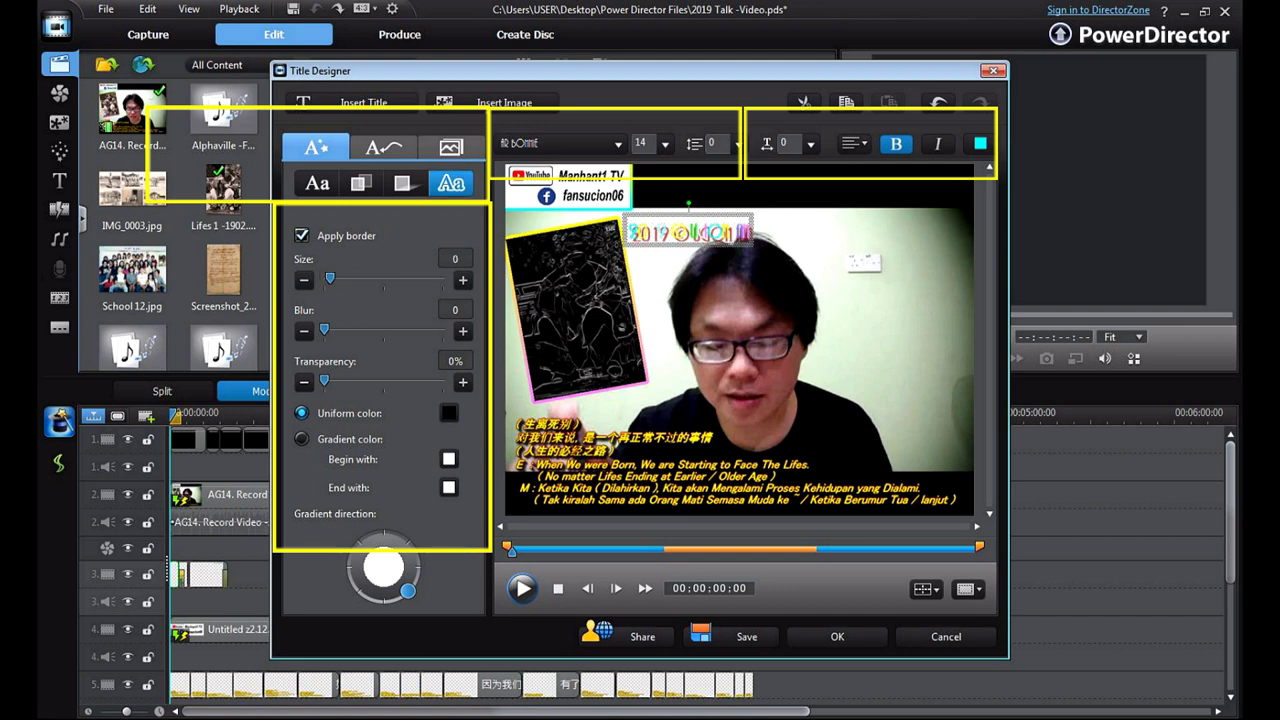
- Set the copyright title's shadow distance to 1, transparency to 0% and blur to 0
{"action": "left_click", "coordinate": [405, 183]}
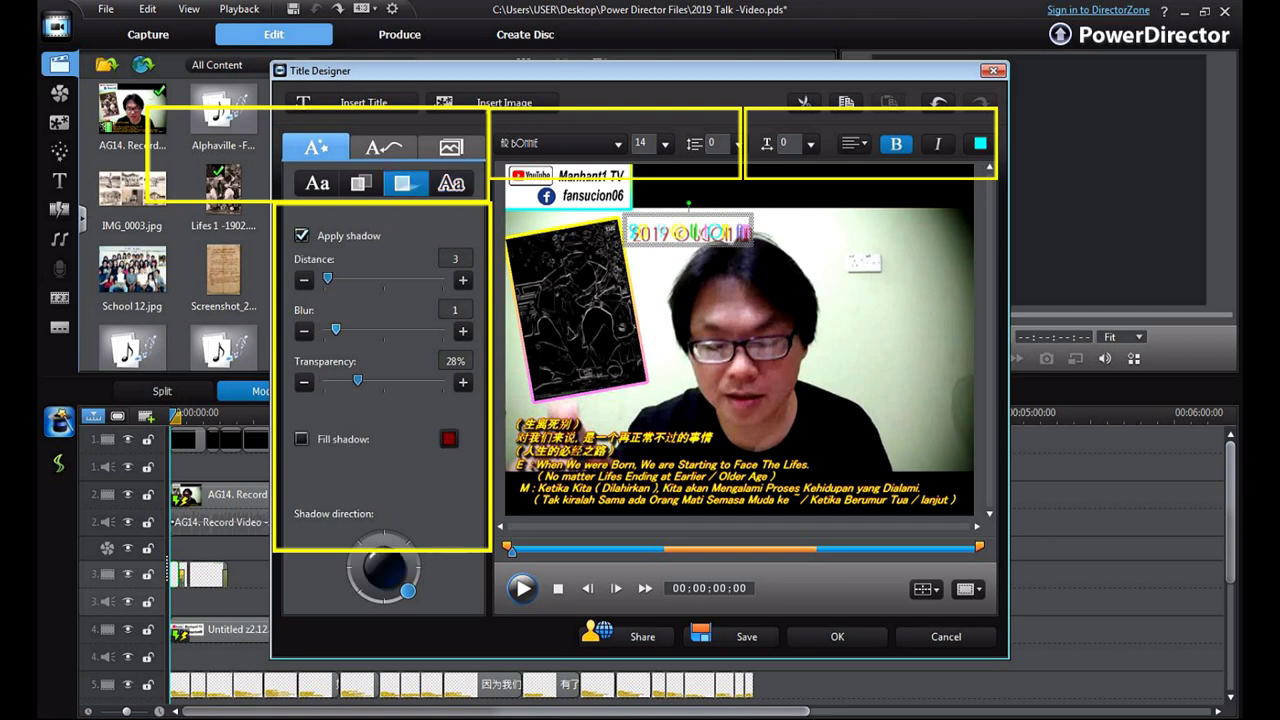
{"action": "left_click", "coordinate": [303, 280]}
{"action": "left_click", "coordinate": [303, 280]}
{"action": "left_click", "coordinate": [303, 280]}
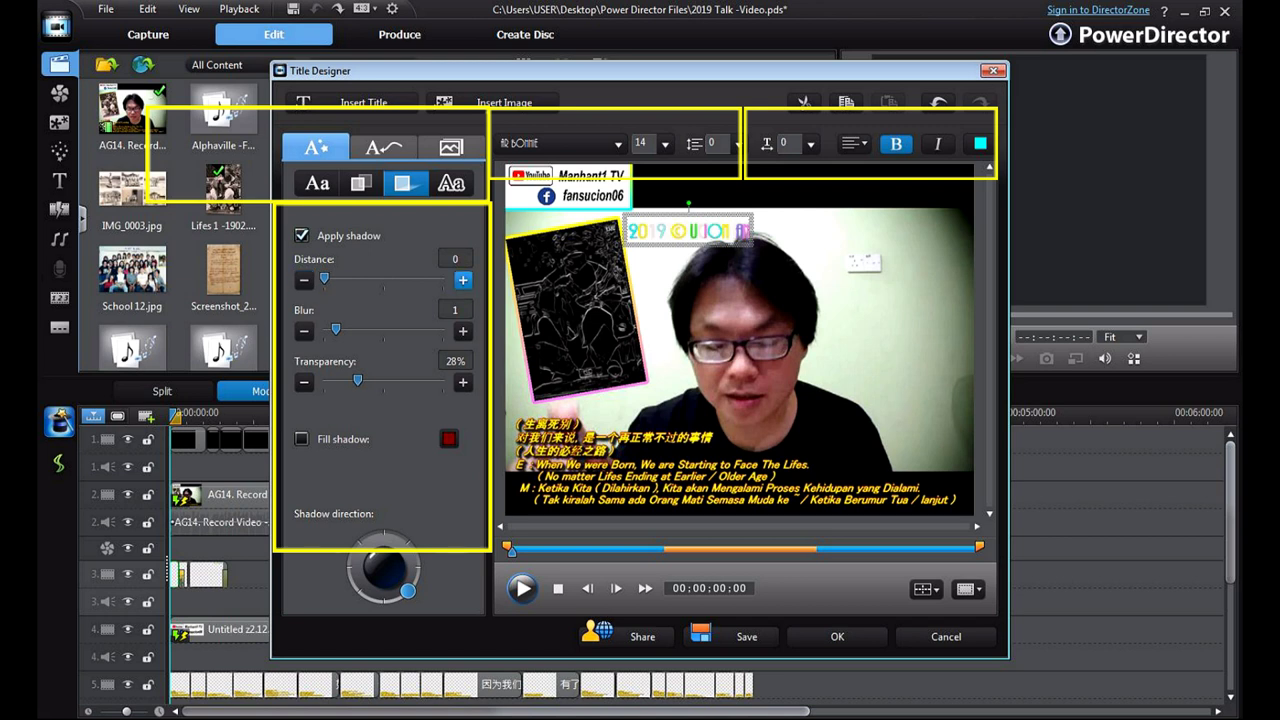
{"action": "left_click", "coordinate": [462, 280]}
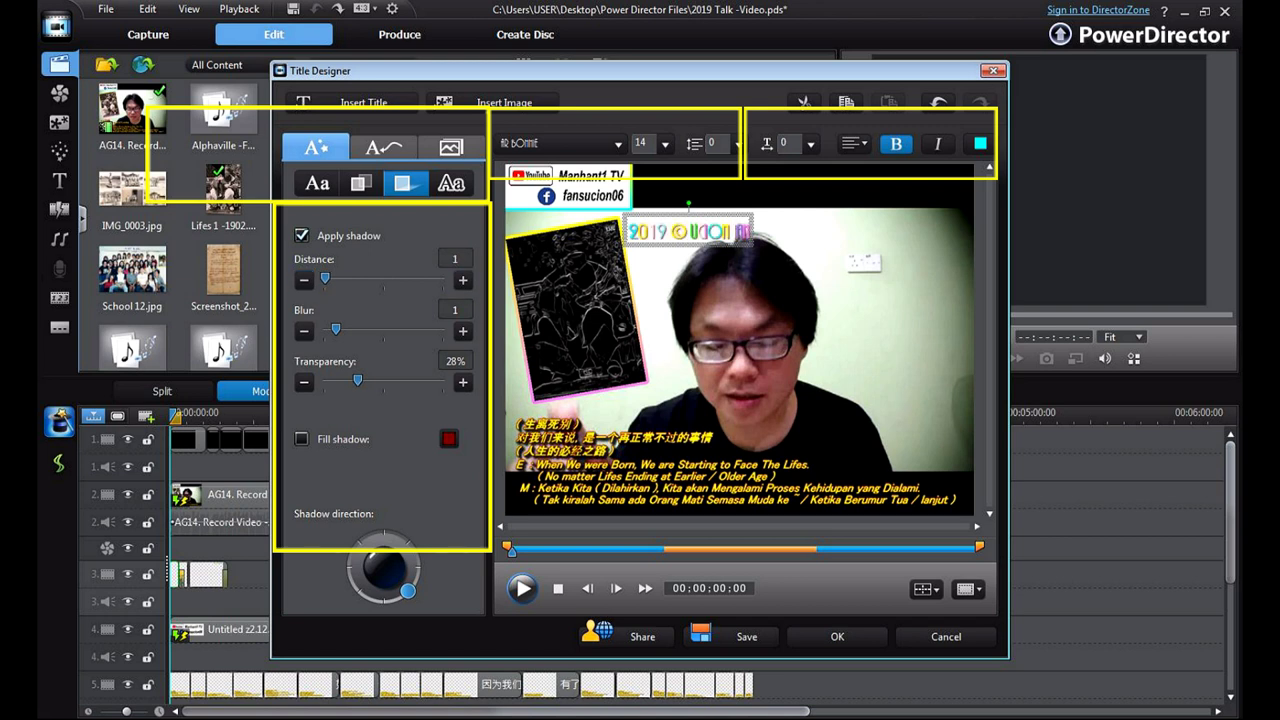
{"action": "left_click_drag", "start_coordinate": [357, 380], "coordinate": [324, 381]}
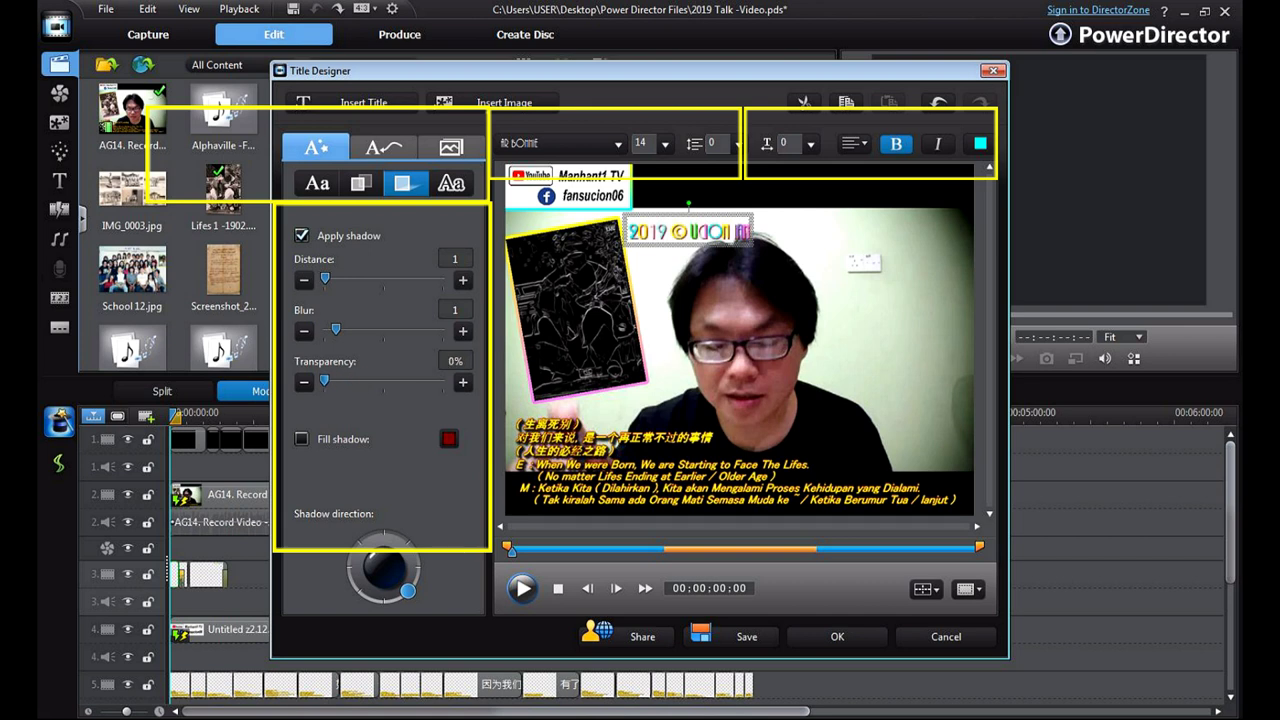
{"action": "left_click_drag", "start_coordinate": [336, 330], "coordinate": [324, 330]}
- Change the copyright title's shadow colour to black
{"action": "left_click", "coordinate": [449, 438]}
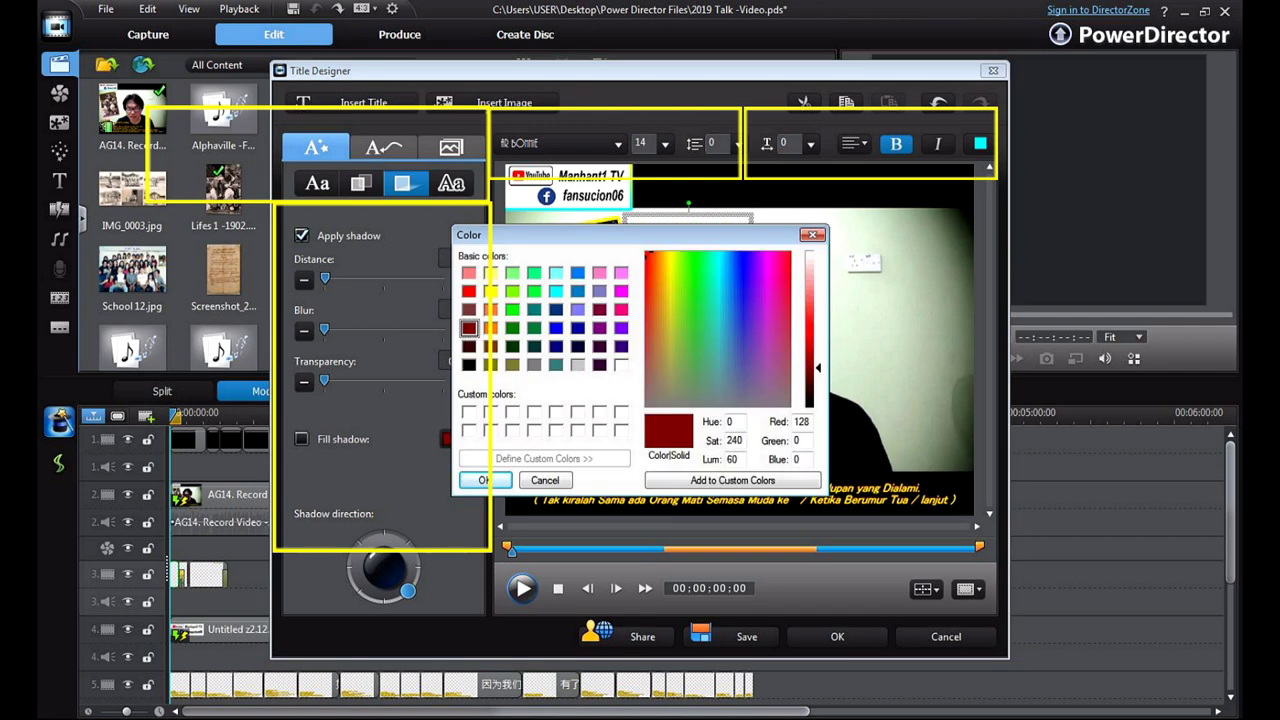
{"action": "left_click", "coordinate": [468, 364]}
{"action": "left_click", "coordinate": [483, 480]}
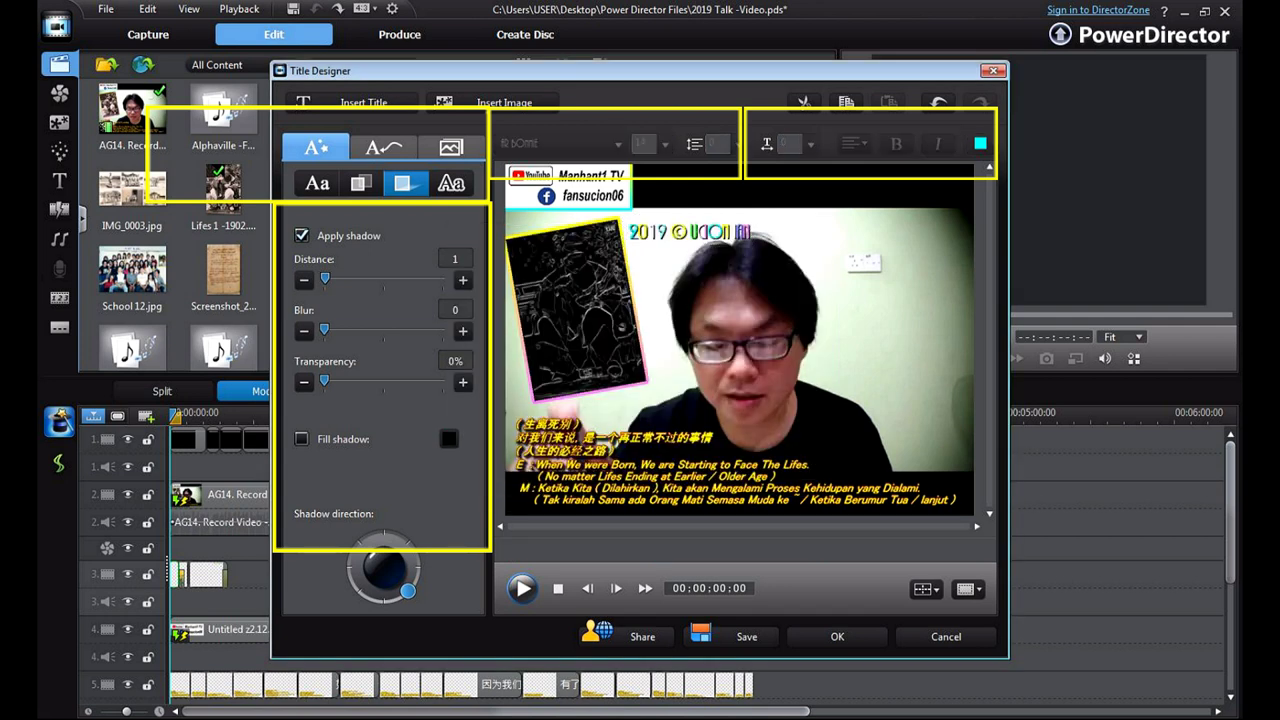
- Switch the copyright title's shadow off and on again, and set its distance to 0
{"action": "left_click", "coordinate": [688, 232]}
{"action": "left_click", "coordinate": [302, 236]}
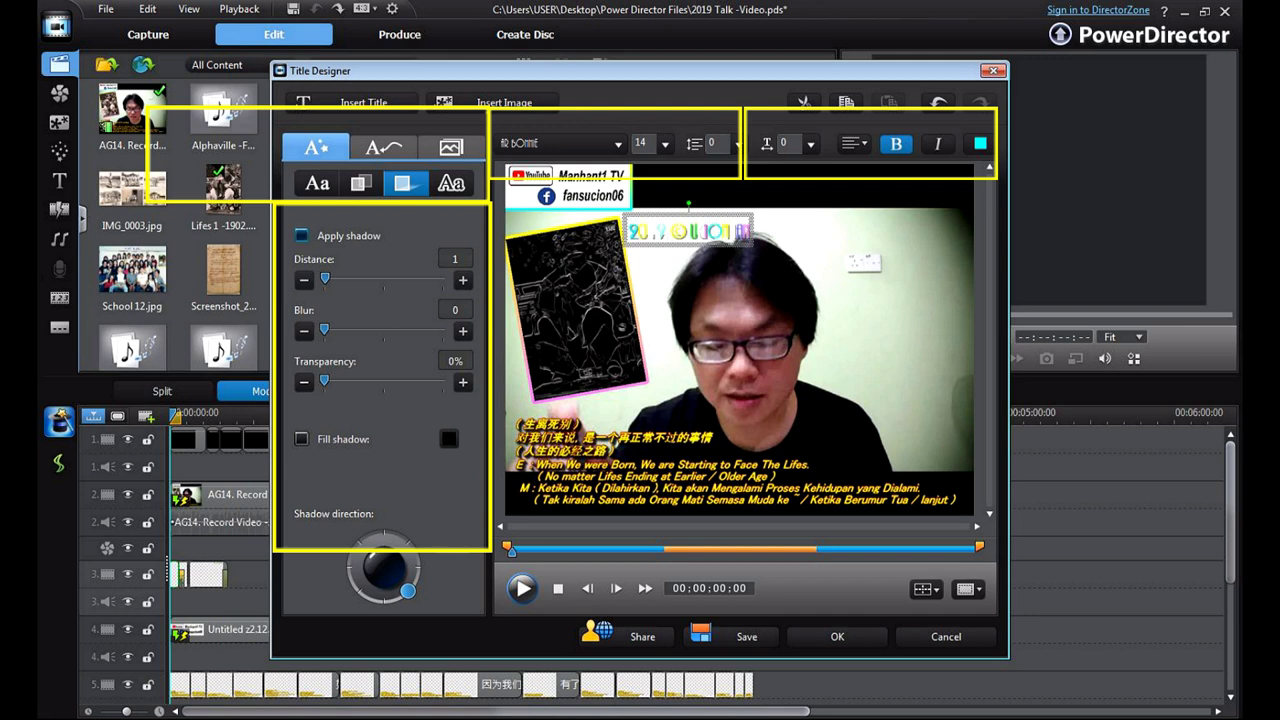
{"action": "left_click", "coordinate": [301, 235]}
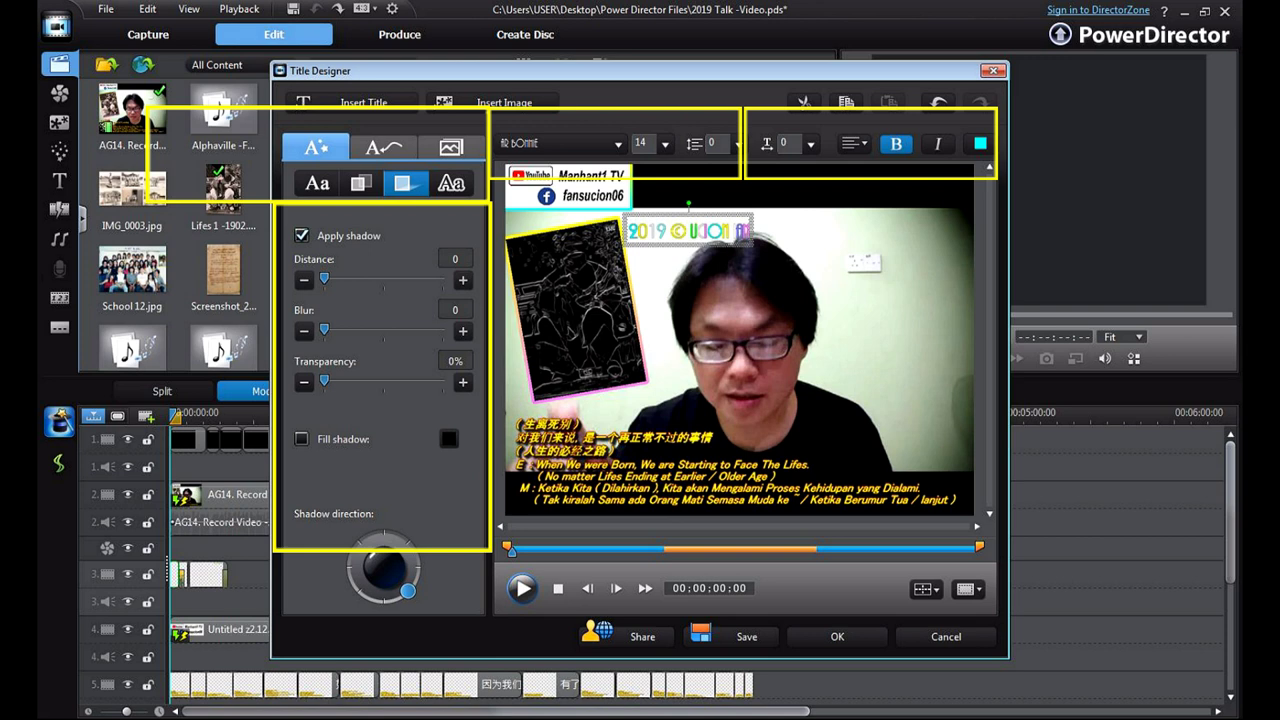
- Review the copyright title's border settings, and set its starting animation effect to Blur Left
{"action": "left_click", "coordinate": [451, 183]}
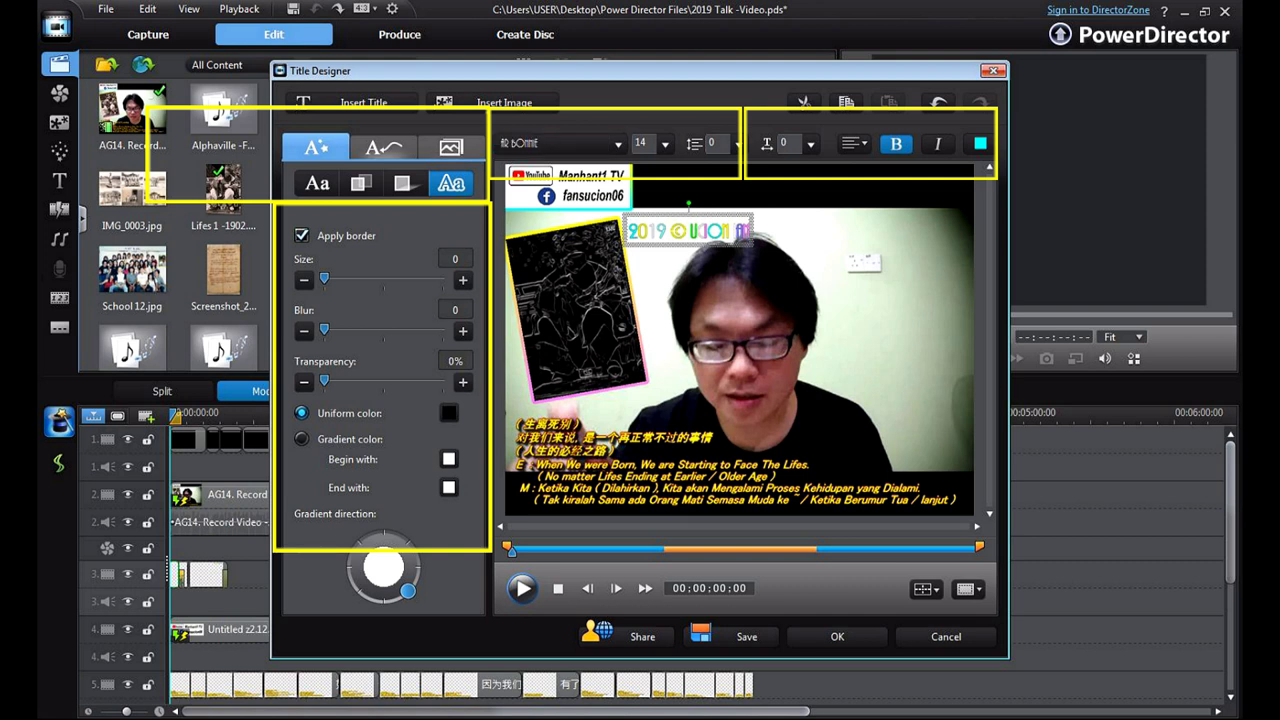
{"action": "left_click", "coordinate": [384, 147]}
{"action": "left_click", "coordinate": [429, 481]}
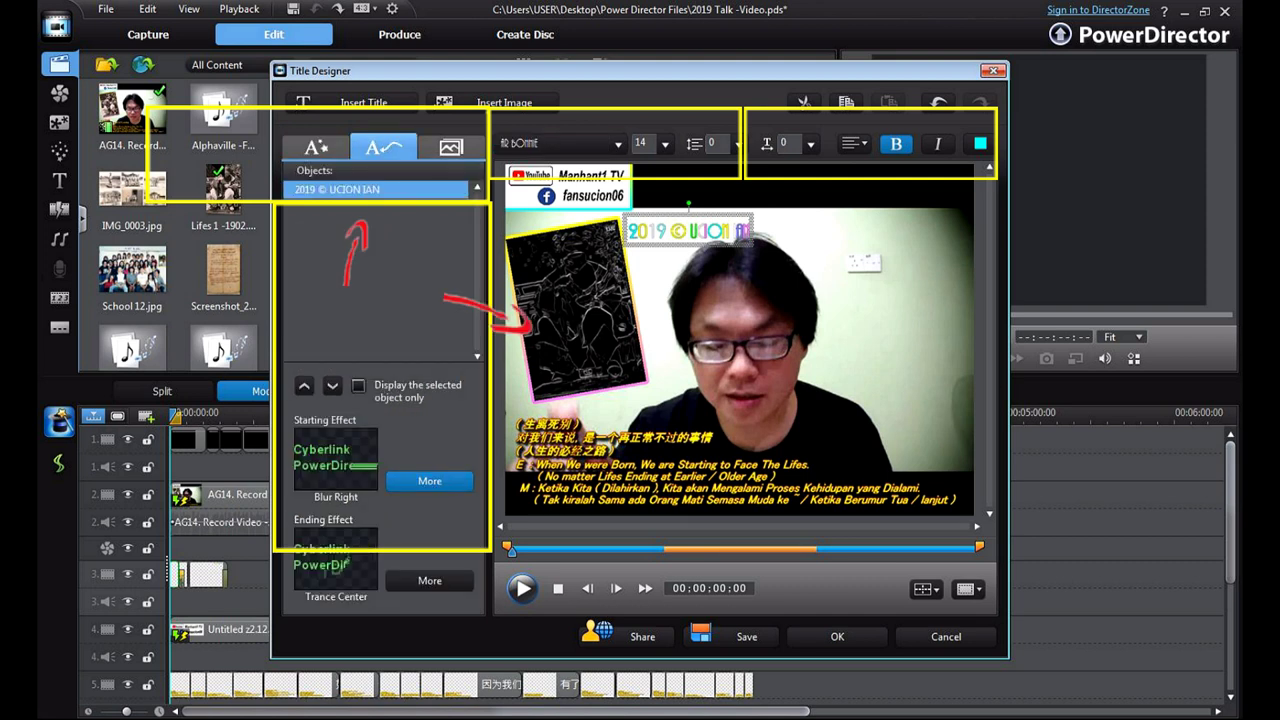
{"action": "left_click", "coordinate": [544, 331]}
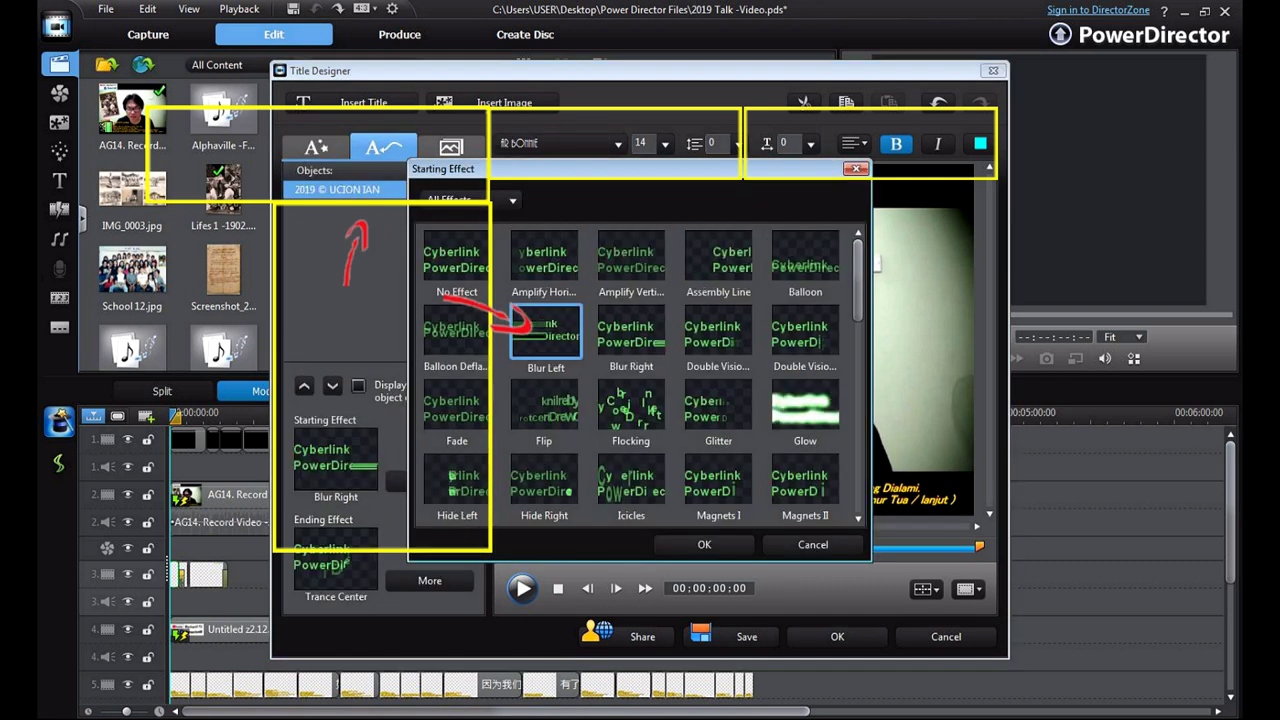
{"action": "left_click", "coordinate": [704, 544]}
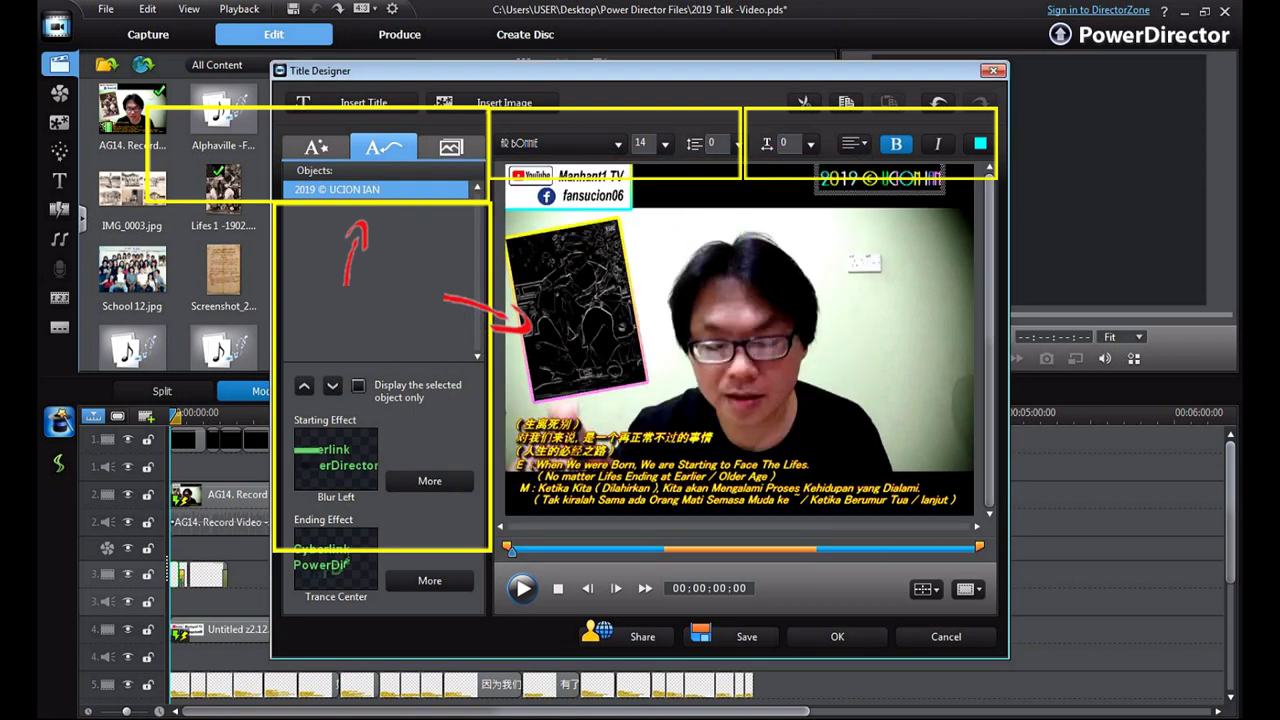
- Try the Flip starting effect without applying it, and confirm Blur Left for the copyright title
{"action": "left_click", "coordinate": [430, 481]}
{"action": "left_click", "coordinate": [545, 410]}
{"action": "left_click", "coordinate": [813, 544]}
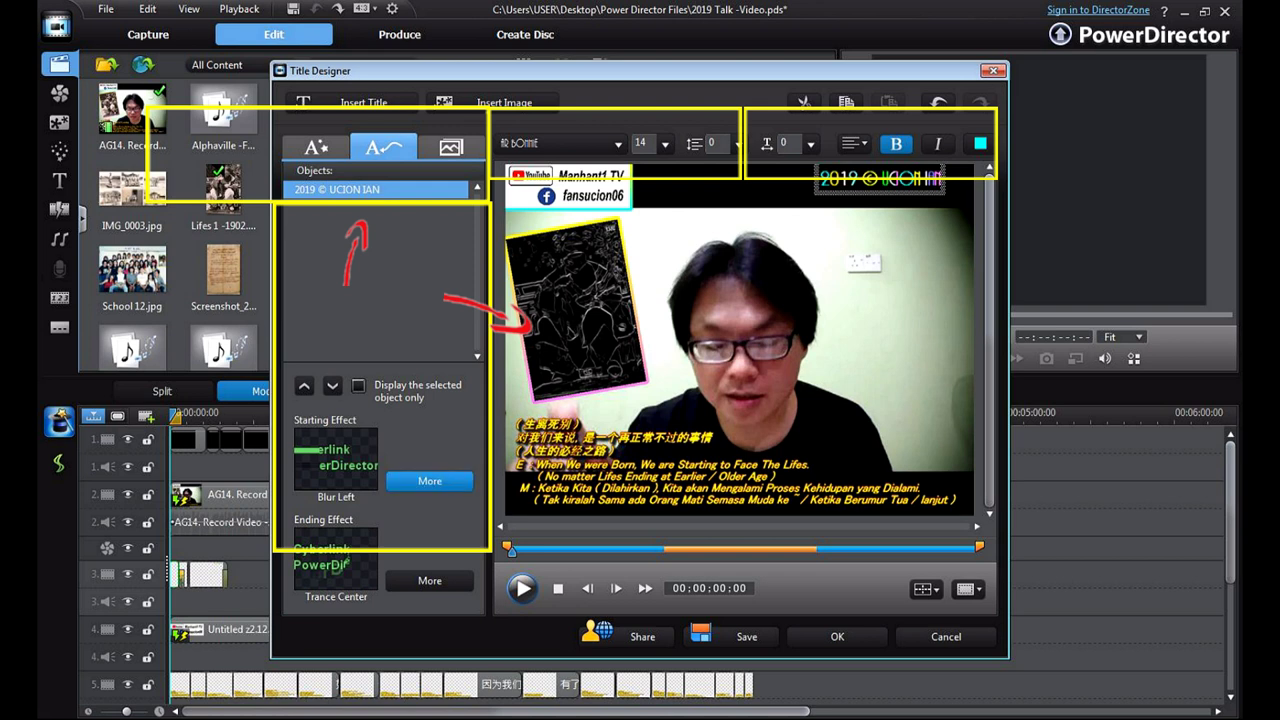
{"action": "left_click", "coordinate": [429, 481]}
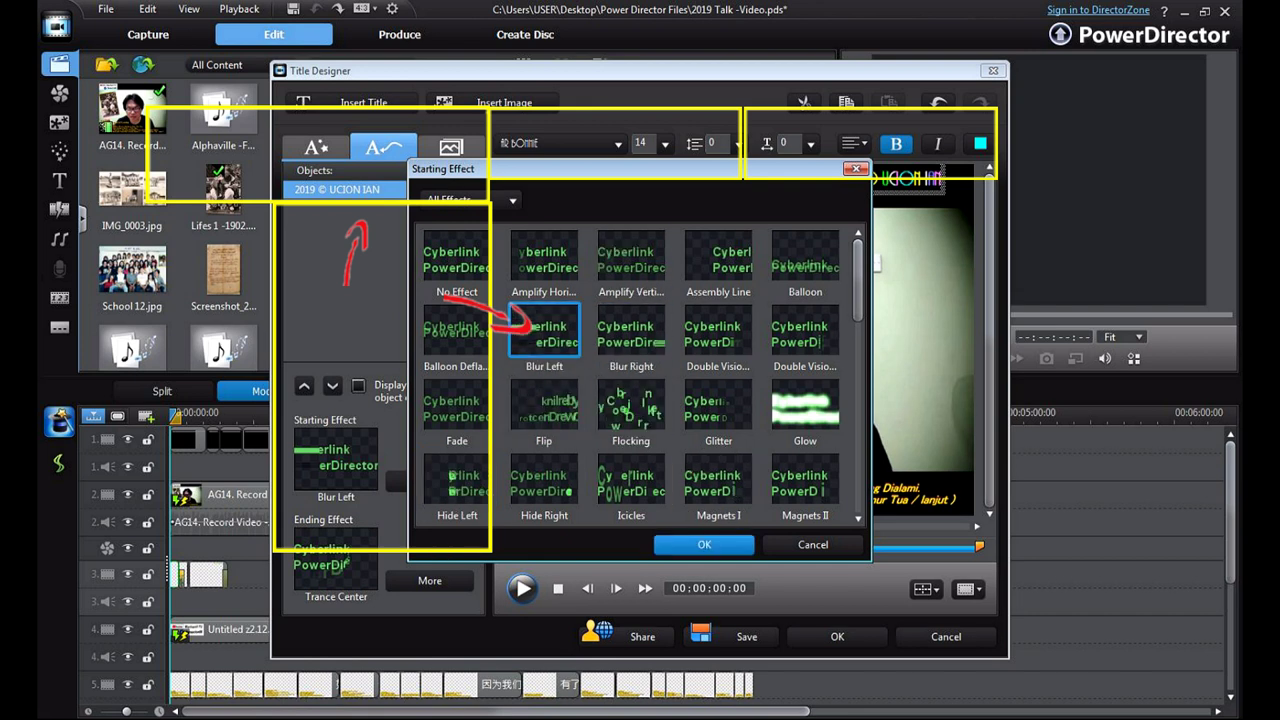
{"action": "key", "text": "Return"}
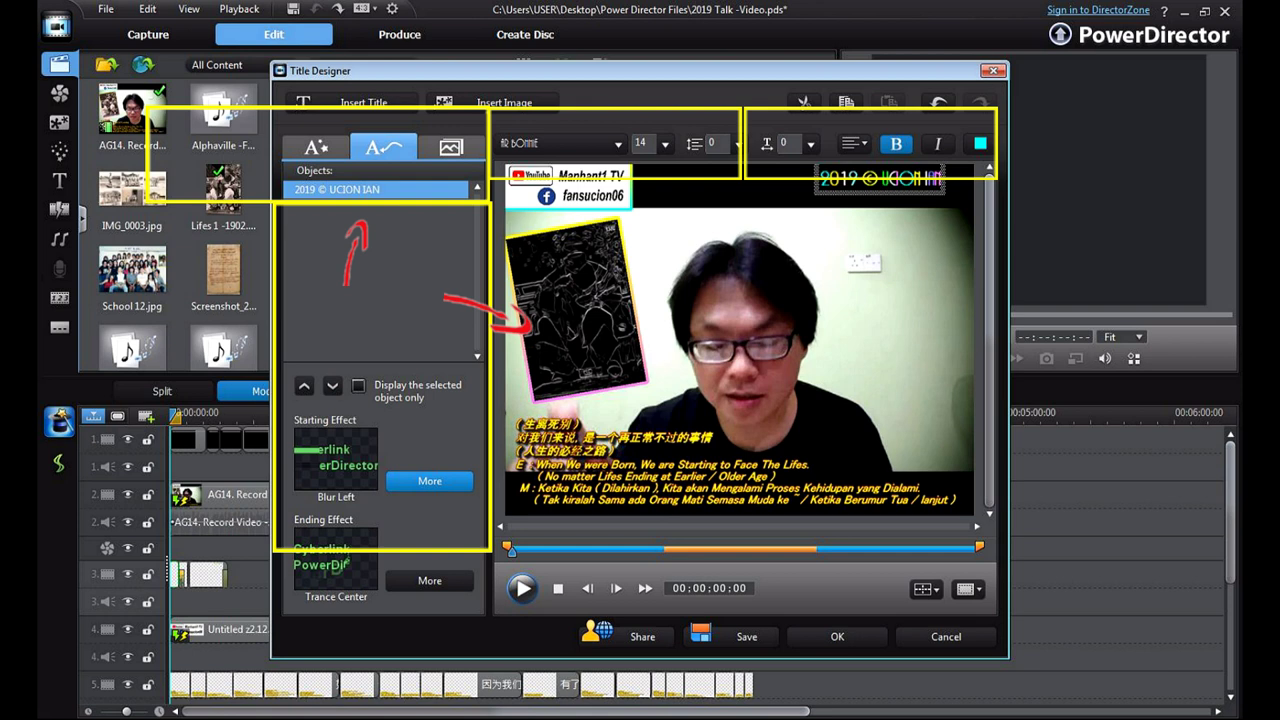
- Change the copyright title's starting effect to Fade, and leave Title Designer without saving the edits
{"action": "left_click", "coordinate": [432, 481]}
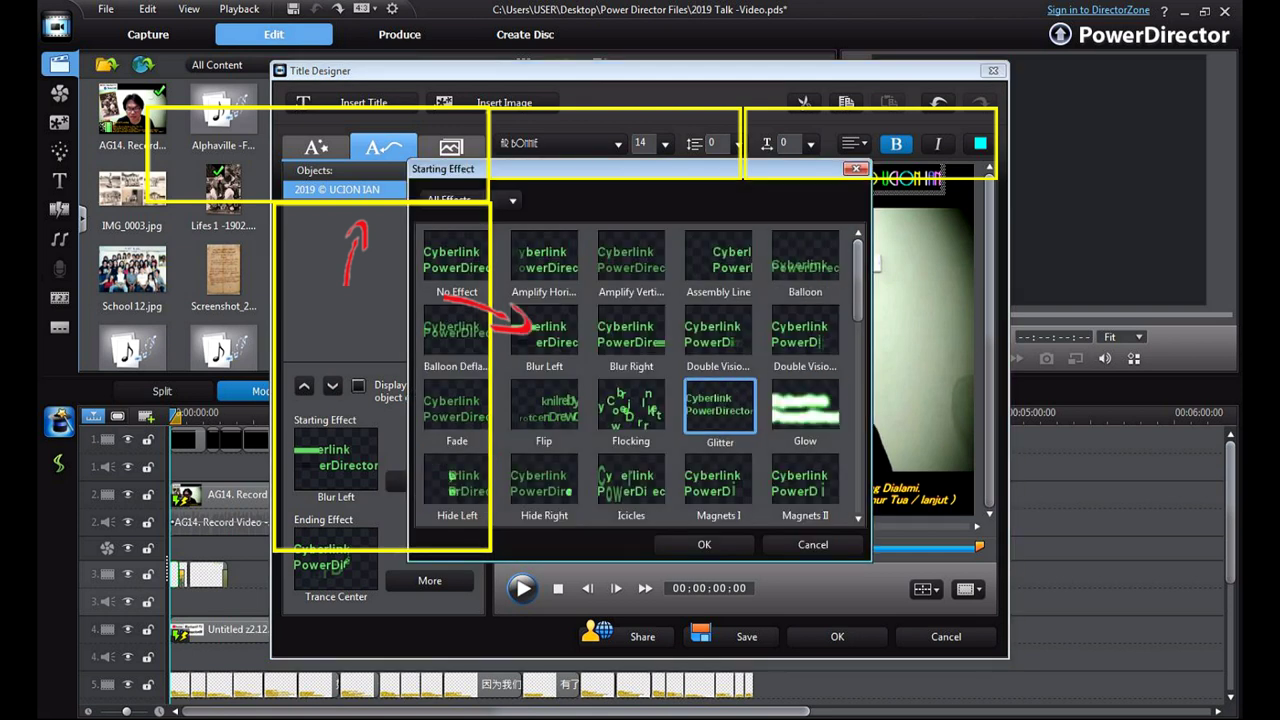
{"action": "key", "text": "Left"}
{"action": "key", "text": "Left"}
{"action": "key", "text": "Left"}
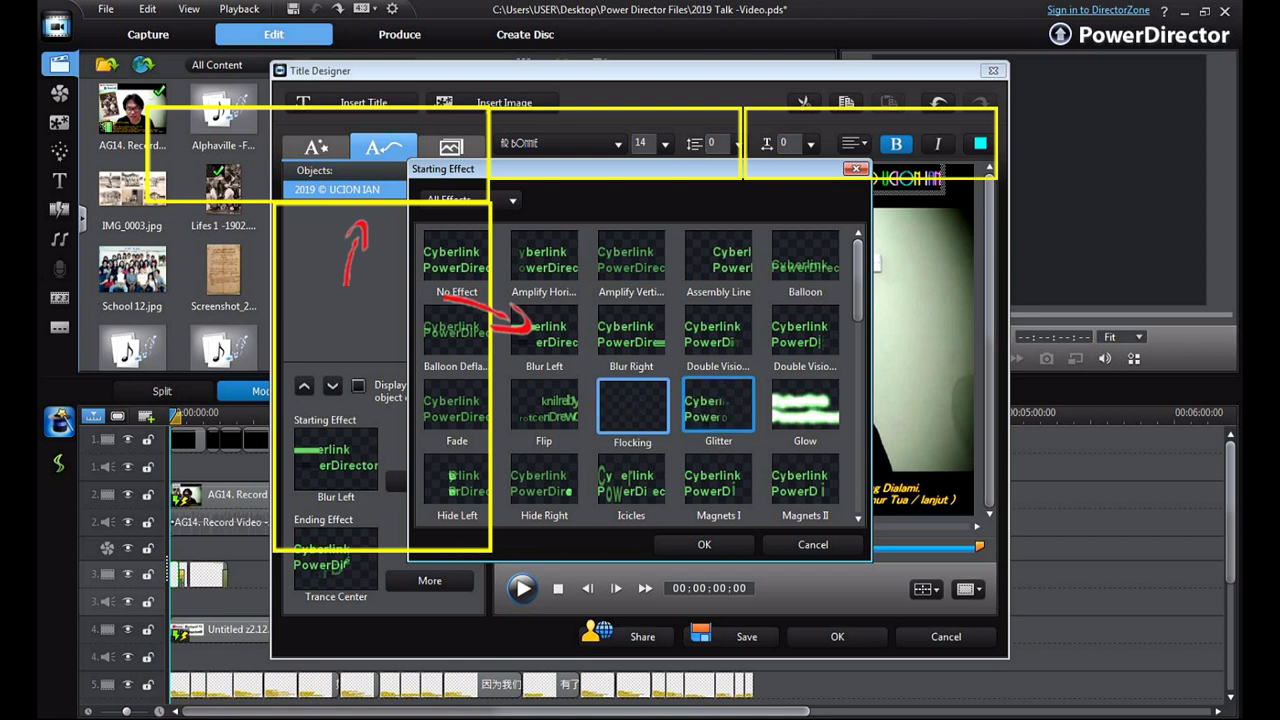
{"action": "key", "text": "Return"}
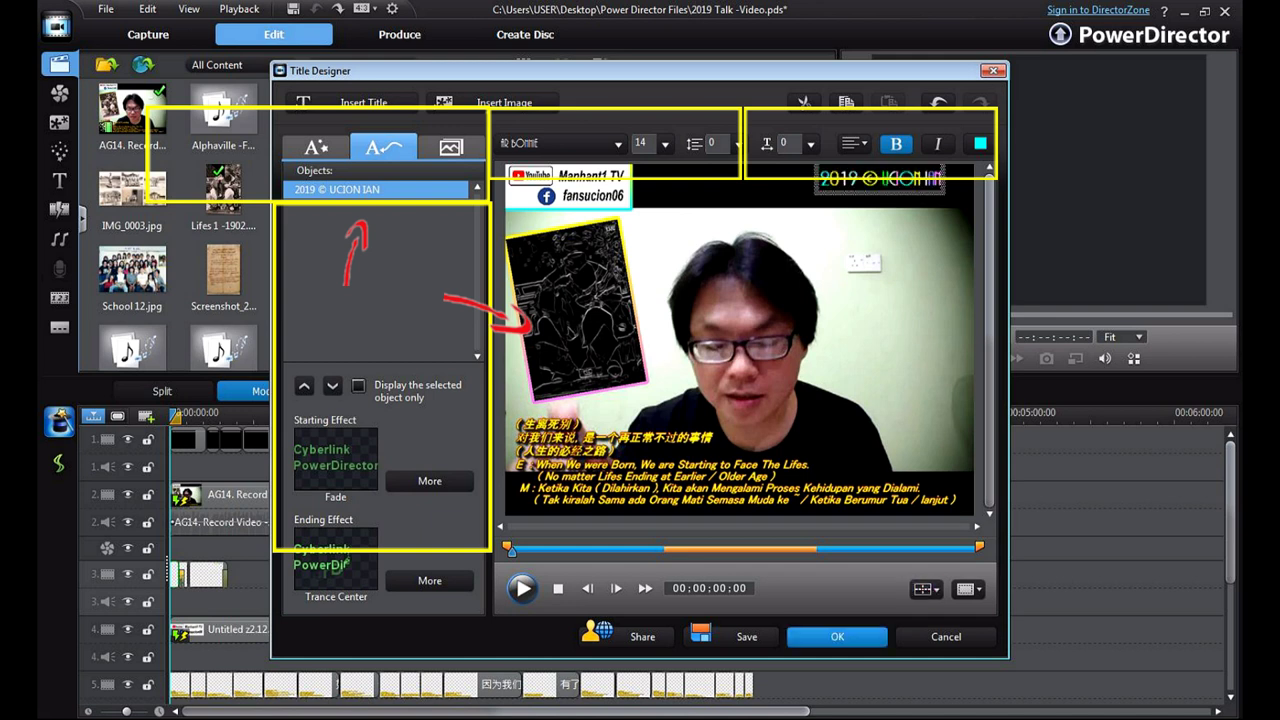
{"action": "left_click", "coordinate": [946, 637]}
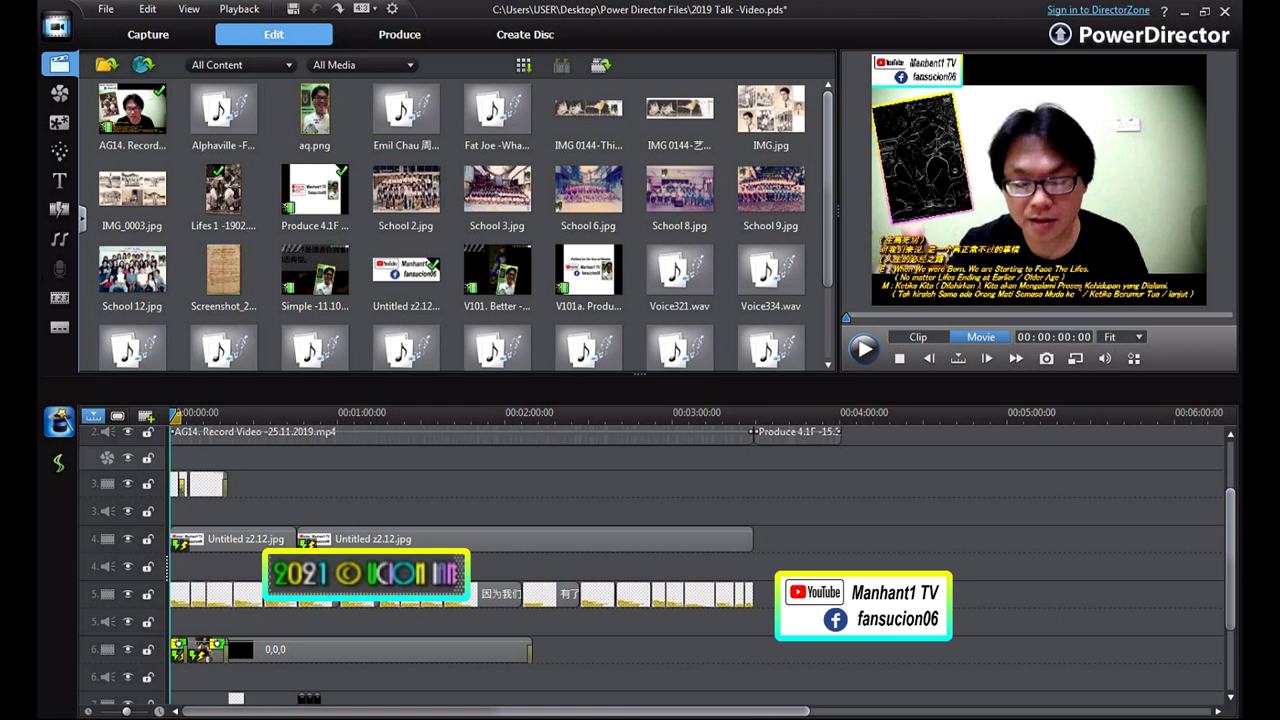
- Examine the logo image on track 4, the recorded video on track 2 and the title clip on track 3
{"action": "left_click", "coordinate": [244, 539]}
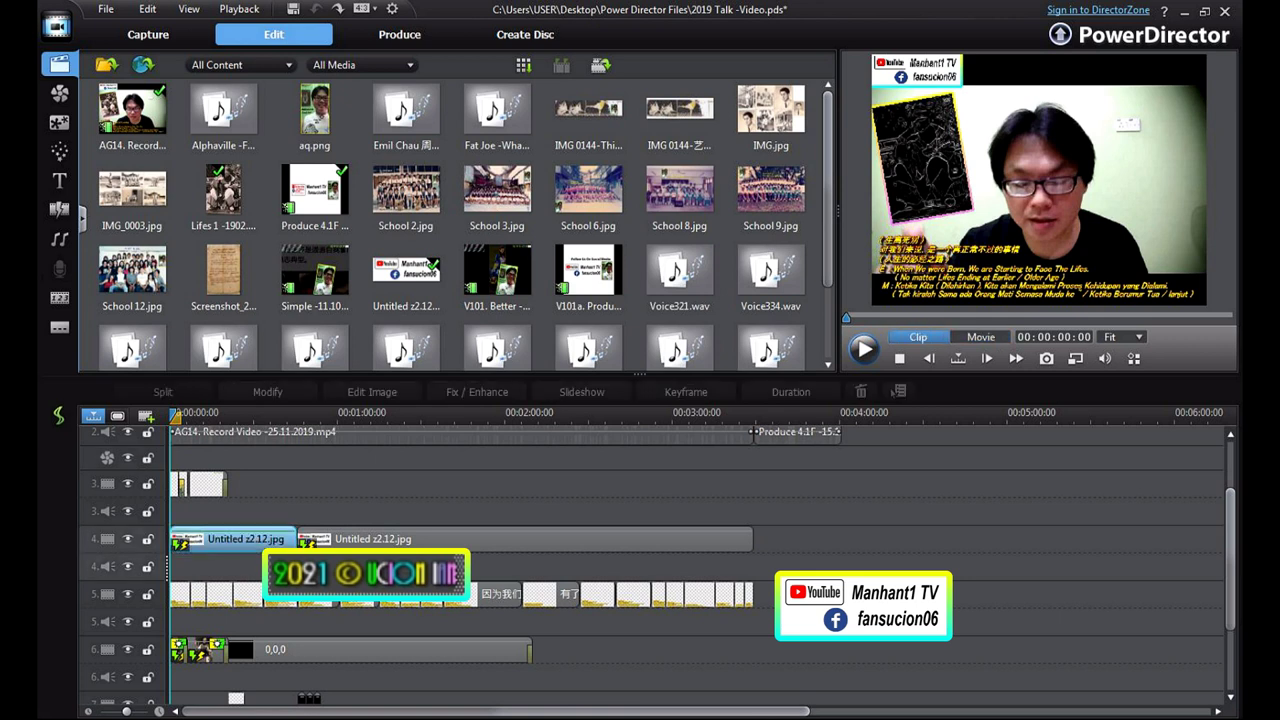
{"action": "scroll", "coordinate": [244, 539], "scroll_direction": "up", "scroll_amount": 1}
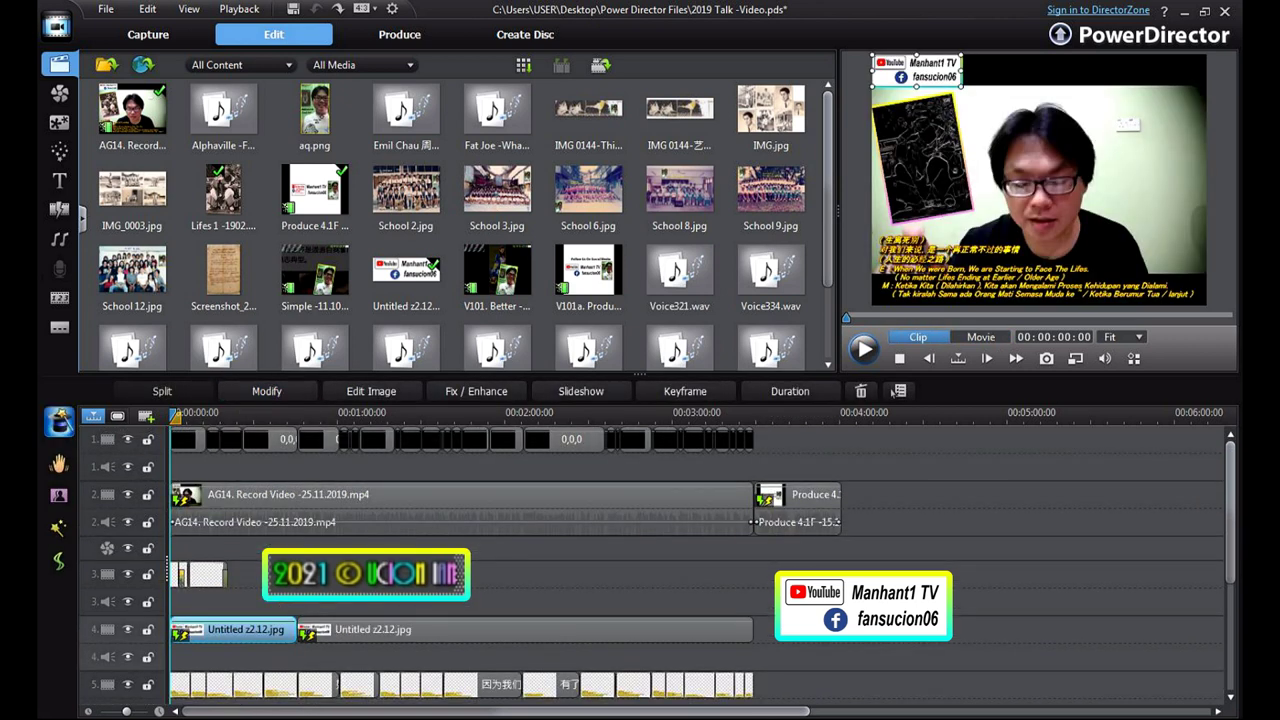
{"action": "left_click", "coordinate": [1000, 508]}
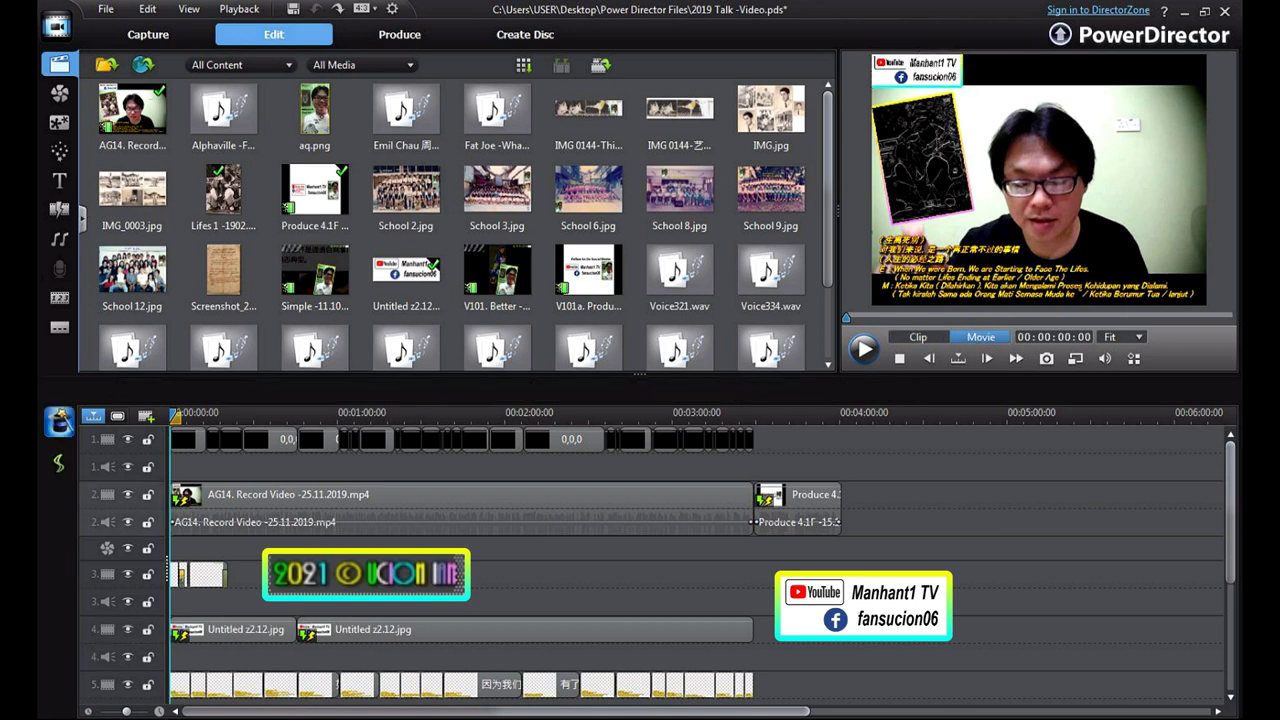
{"action": "scroll", "coordinate": [700, 560], "scroll_direction": "up", "scroll_amount": 3}
{"action": "left_click", "coordinate": [460, 505]}
{"action": "scroll", "coordinate": [460, 560], "scroll_direction": "down", "scroll_amount": 3}
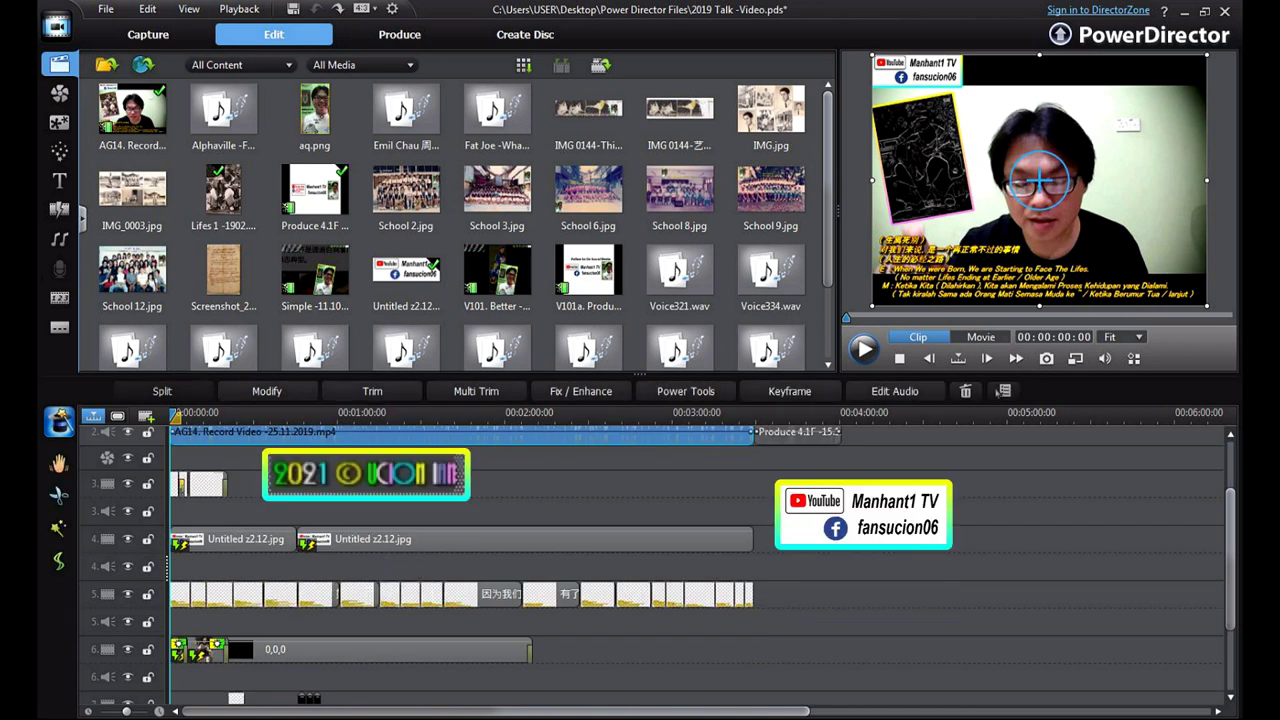
{"action": "left_click", "coordinate": [206, 484]}
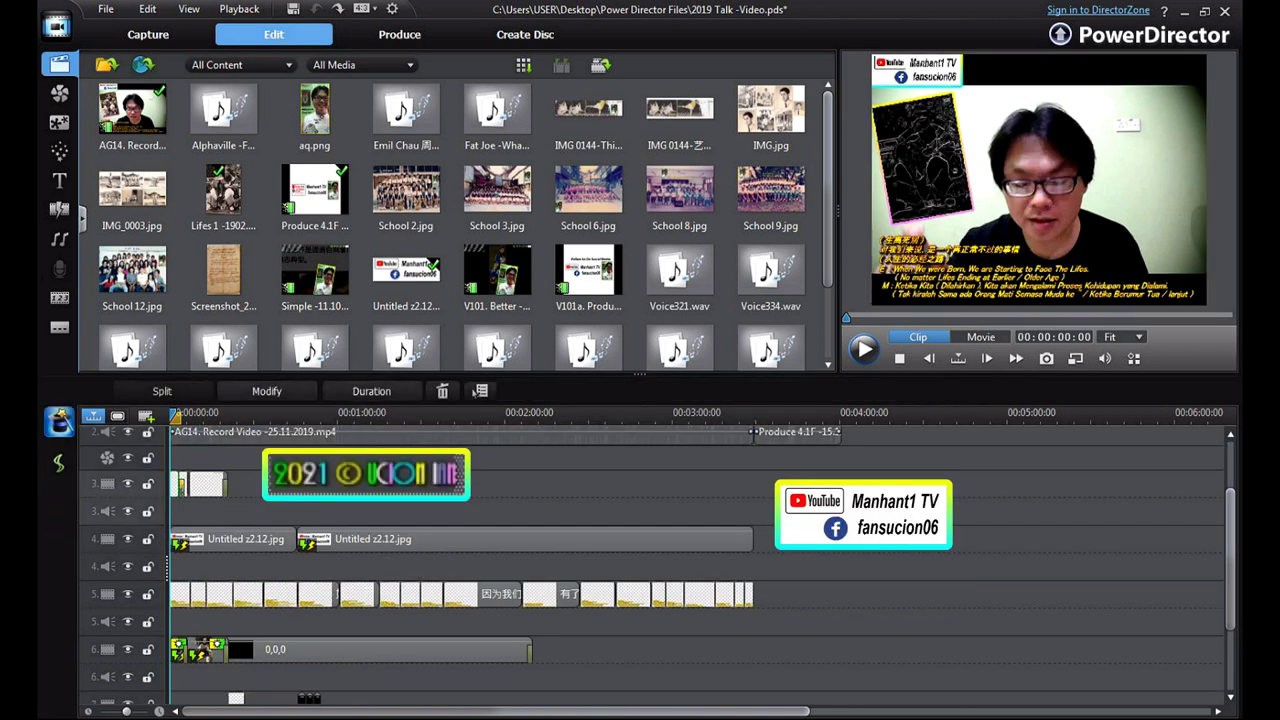
{"action": "left_click", "coordinate": [208, 484]}
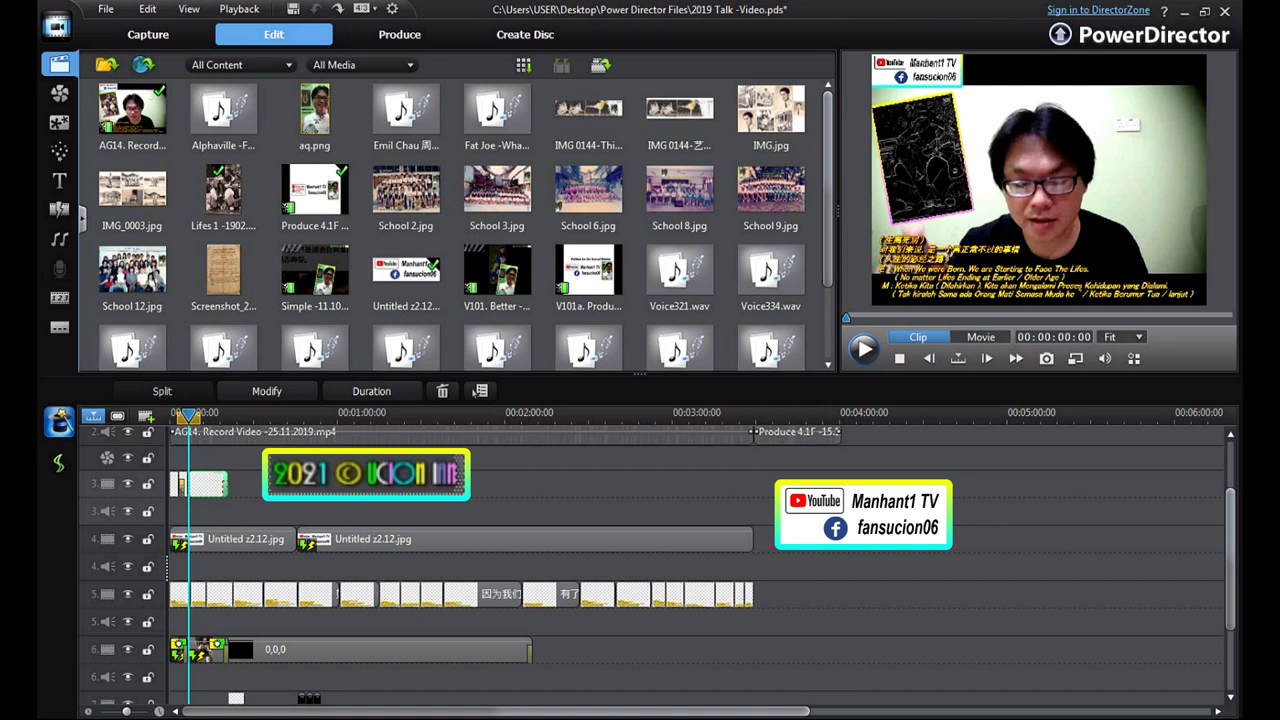
- Open the first logo image clip on track 4 in PiP Designer and move the logo slightly down and left
{"action": "left_click", "coordinate": [244, 540]}
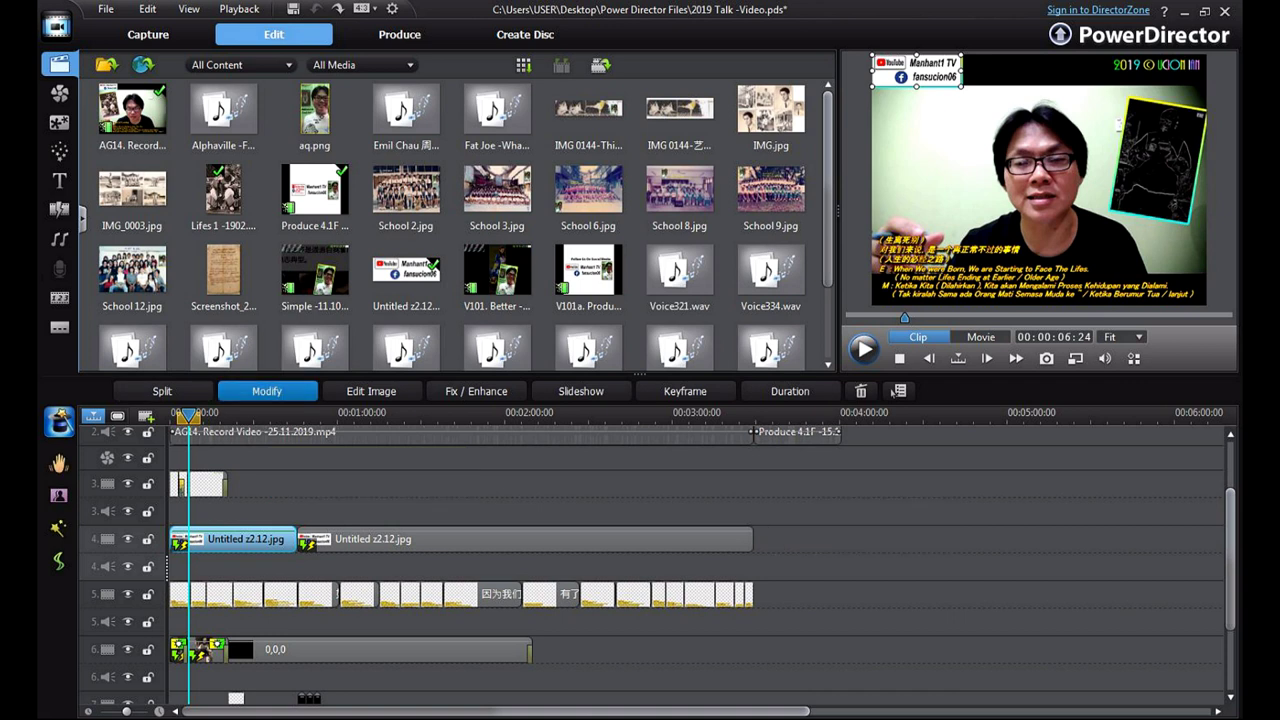
{"action": "left_click", "coordinate": [266, 390]}
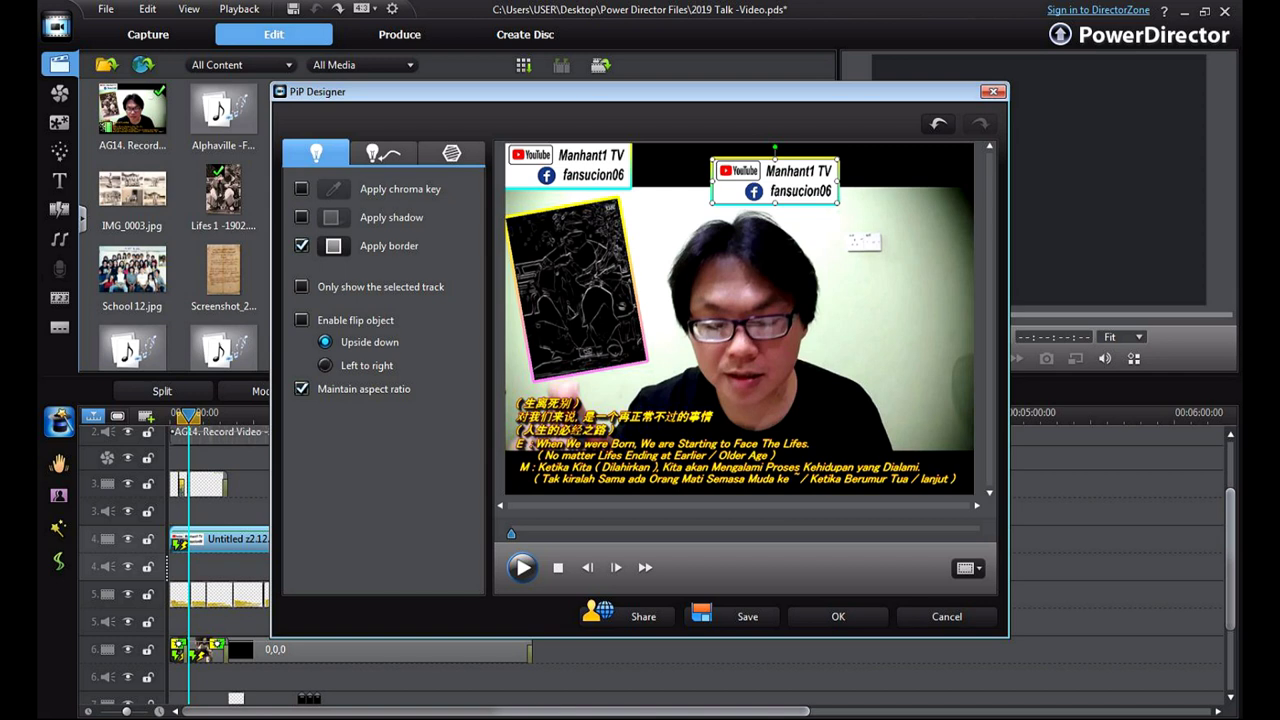
{"action": "left_click_drag", "start_coordinate": [775, 182], "coordinate": [759, 206]}
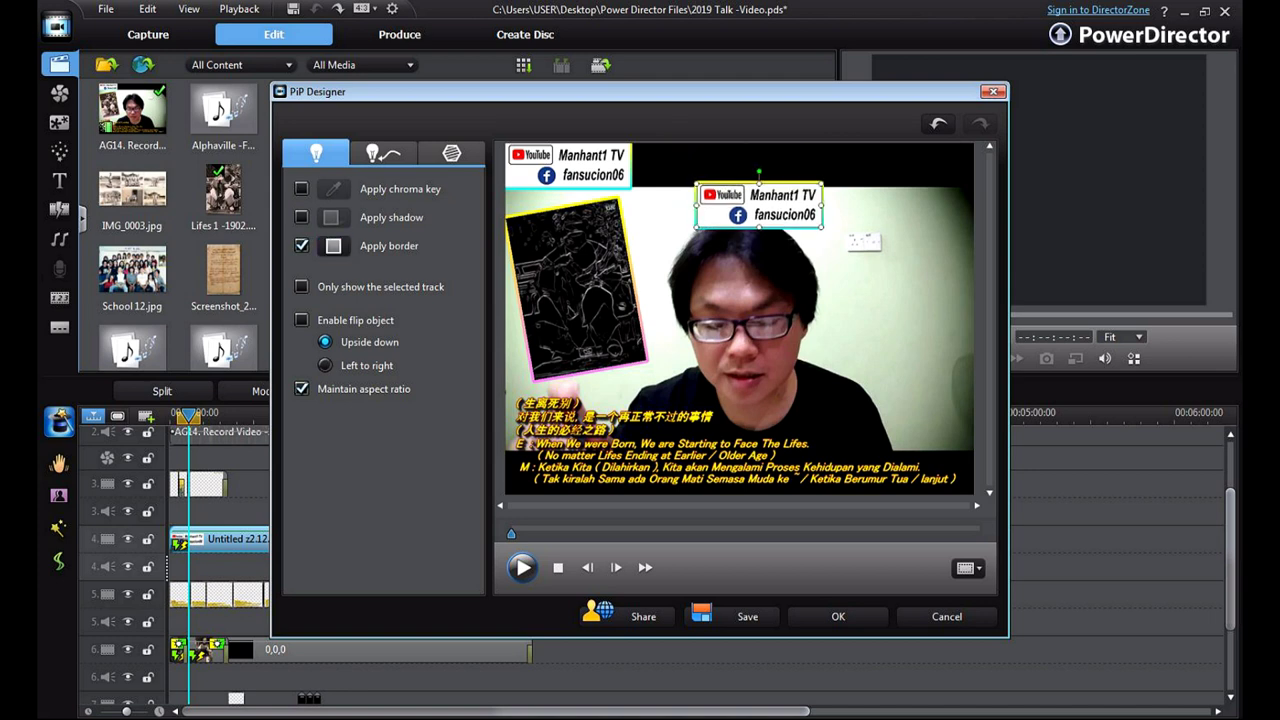
- Toggle the logo's border off and on, raise its size to 7, and return it to 2
{"action": "left_click", "coordinate": [302, 246]}
{"action": "left_click", "coordinate": [302, 246]}
{"action": "left_click", "coordinate": [333, 245]}
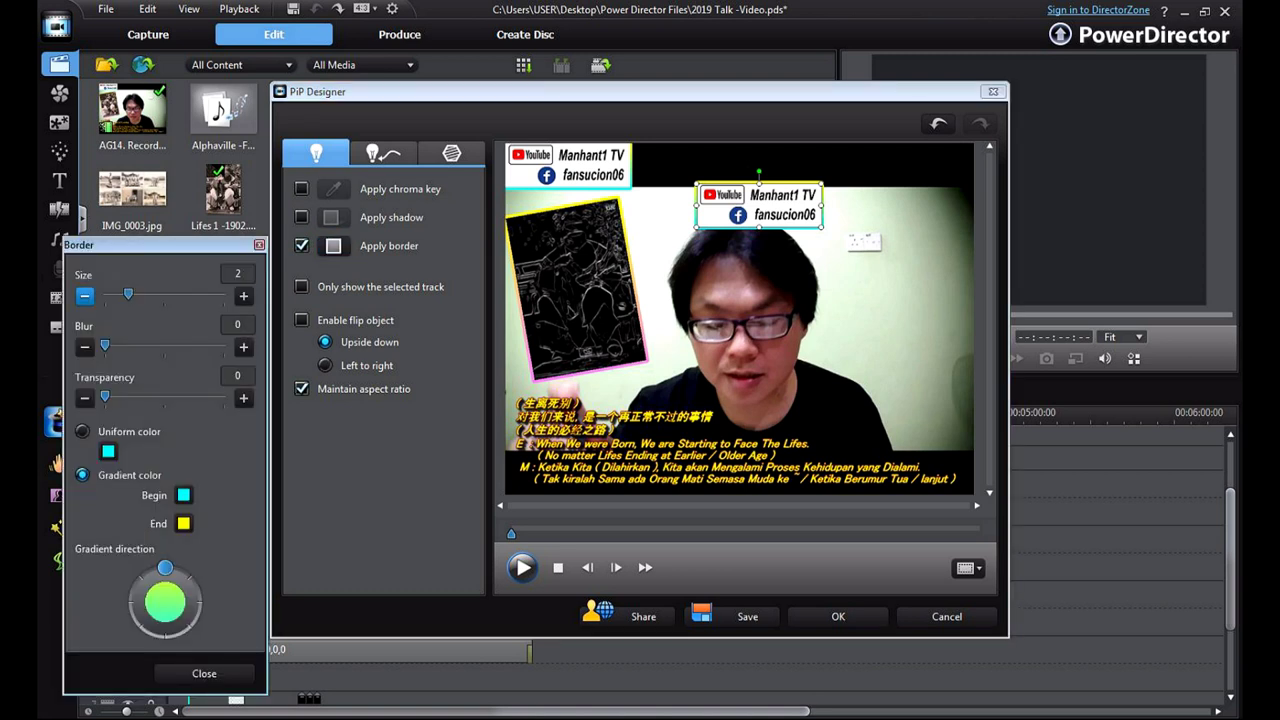
{"action": "left_click_drag", "start_coordinate": [128, 294], "coordinate": [185, 294]}
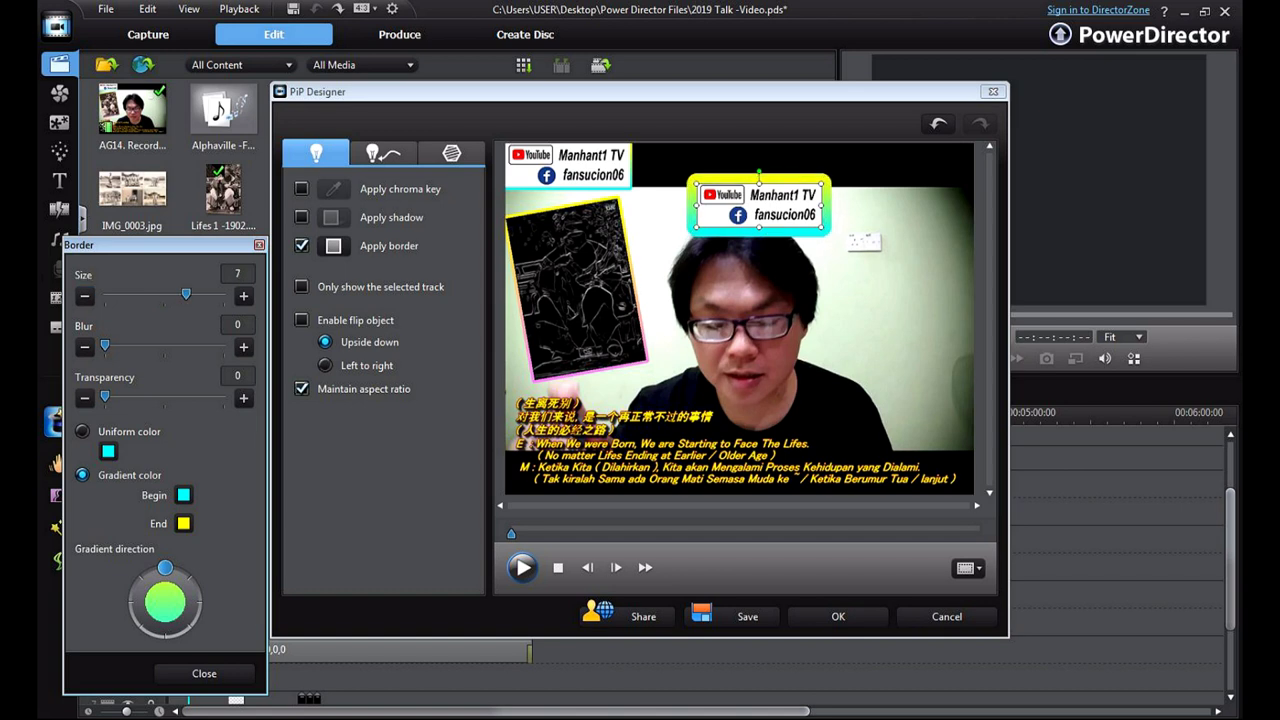
{"action": "left_click_drag", "start_coordinate": [185, 294], "coordinate": [132, 294]}
- Try a blur of 2 on the logo's border, and reset blur and transparency to 0
{"action": "left_click_drag", "start_coordinate": [104, 346], "coordinate": [130, 346]}
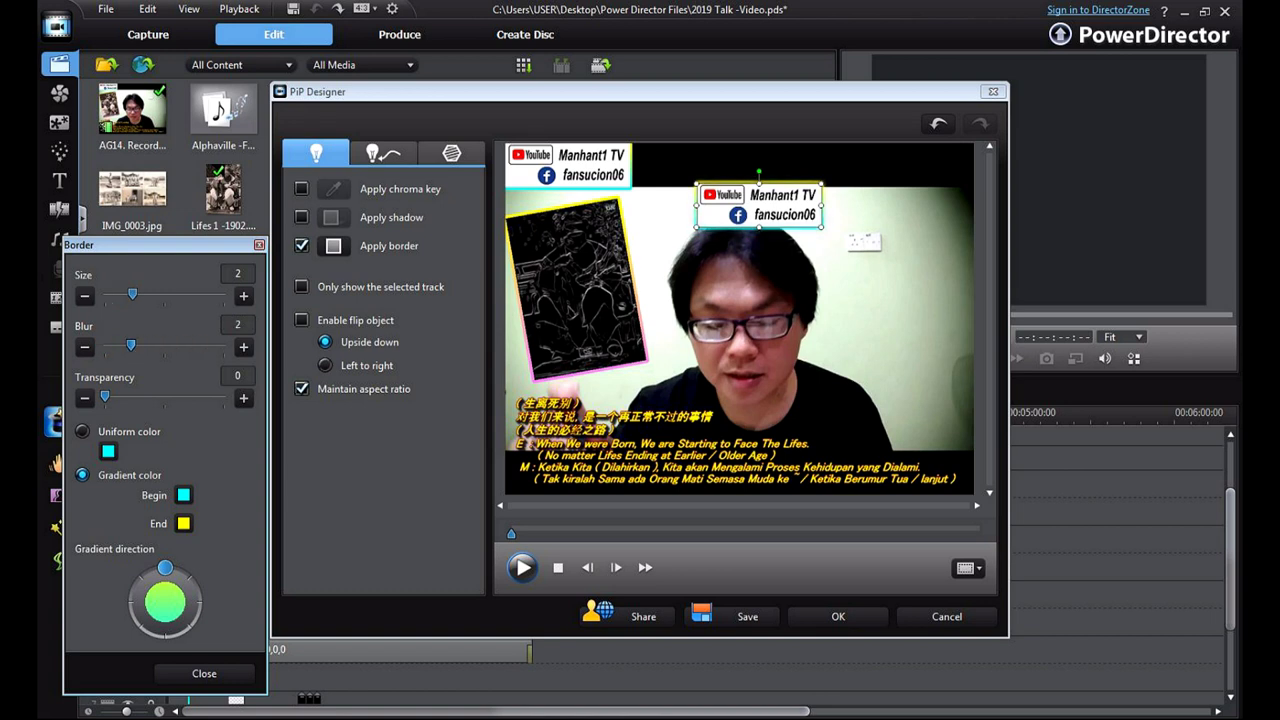
{"action": "left_click_drag", "start_coordinate": [130, 346], "coordinate": [104, 346]}
{"action": "mouse_move", "coordinate": [104, 397]}
{"action": "left_mouse_down"}
{"action": "mouse_move", "coordinate": [203, 397]}
{"action": "mouse_move", "coordinate": [104, 397]}
{"action": "left_mouse_up"}
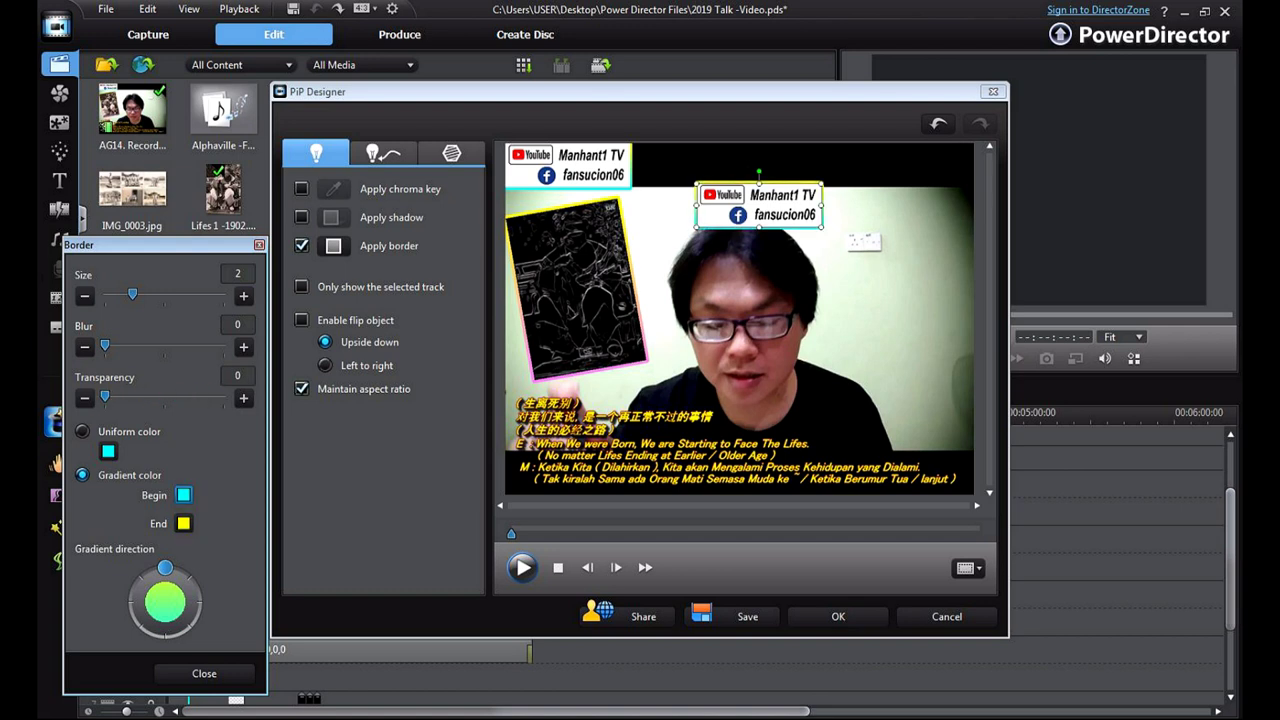
- Set the logo border's gradient to begin with blue (RGB 0, 128, 192) and end with orange (RGB 255, 128, 64)
{"action": "left_click", "coordinate": [183, 494]}
{"action": "left_click", "coordinate": [164, 396]}
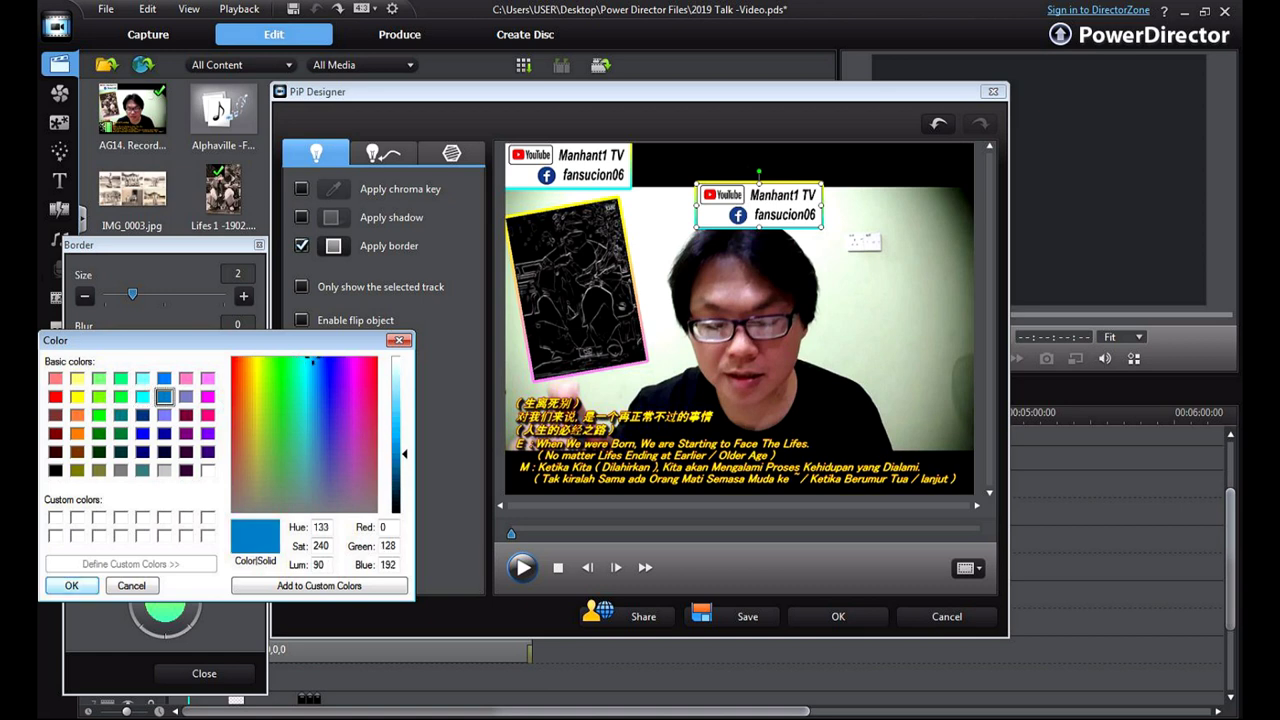
{"action": "left_click", "coordinate": [71, 585]}
{"action": "left_click", "coordinate": [183, 523]}
{"action": "left_click", "coordinate": [77, 414]}
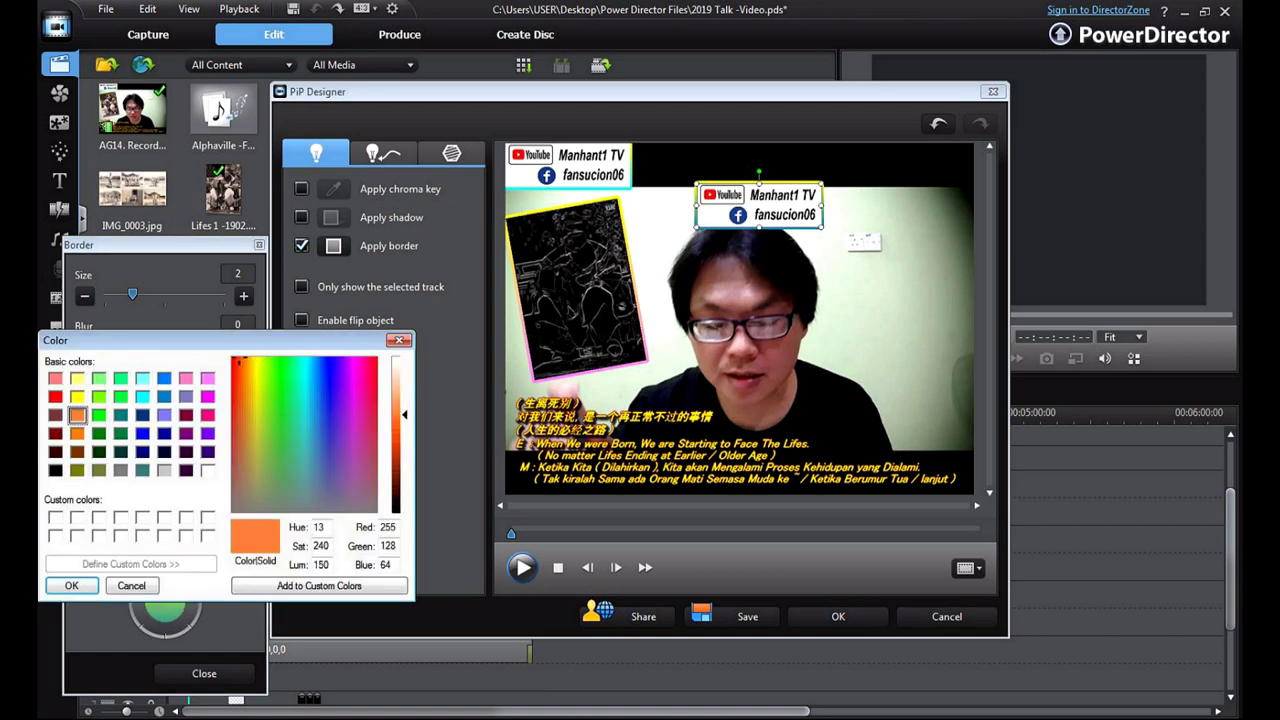
{"action": "left_click", "coordinate": [71, 585]}
- Move the logo up and left, set its border size to 7, and leave PiP Designer without saving
{"action": "left_click_drag", "start_coordinate": [759, 205], "coordinate": [735, 194]}
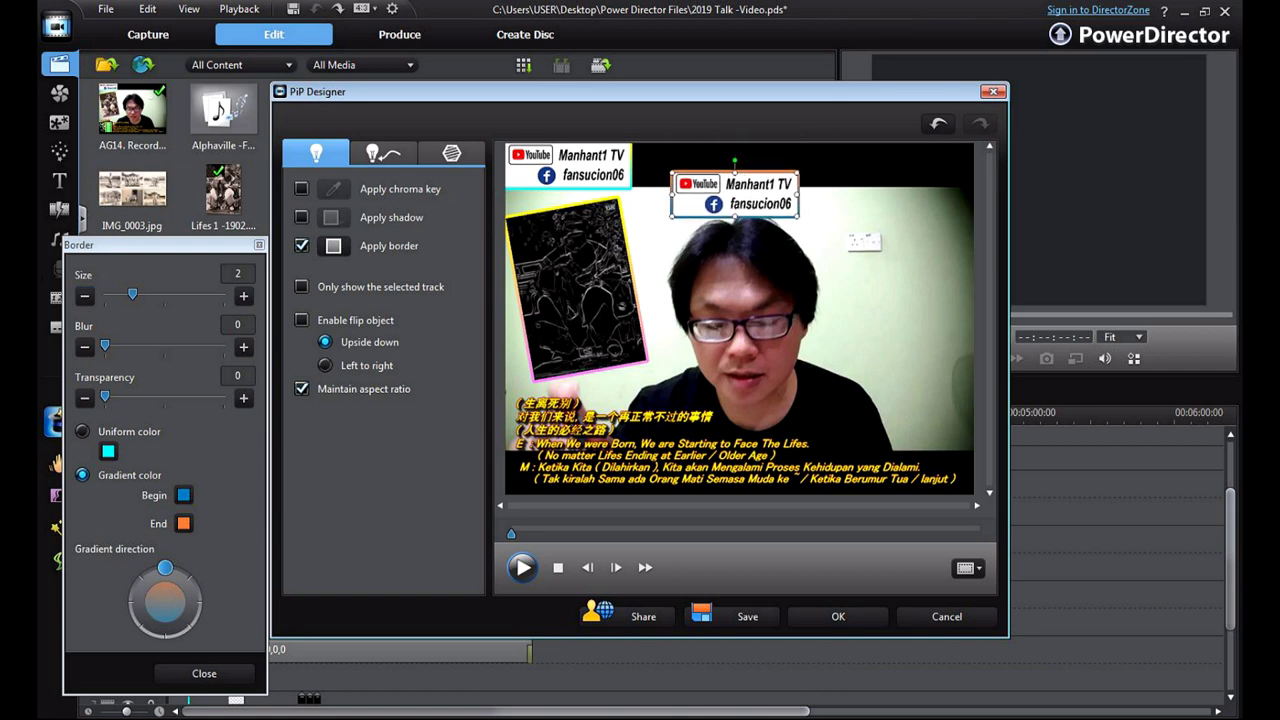
{"action": "left_click_drag", "start_coordinate": [132, 295], "coordinate": [183, 295]}
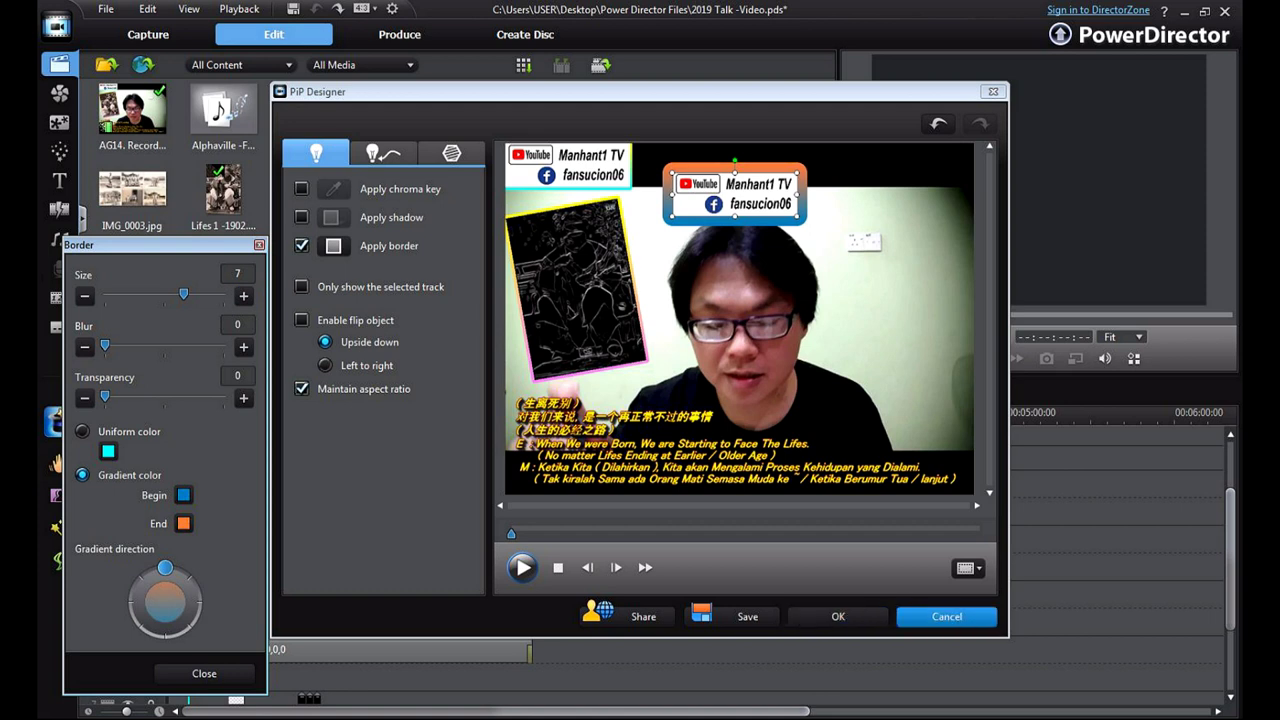
{"action": "left_click", "coordinate": [204, 673]}
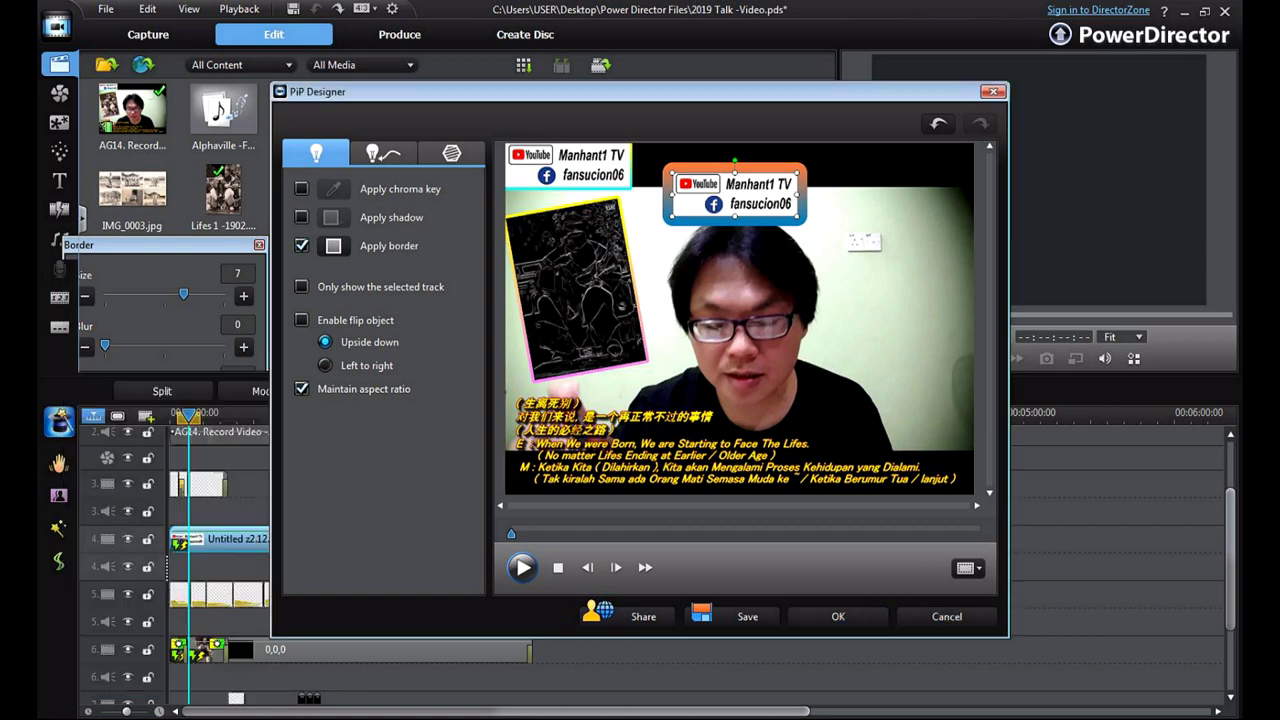
{"action": "left_click", "coordinate": [946, 617]}
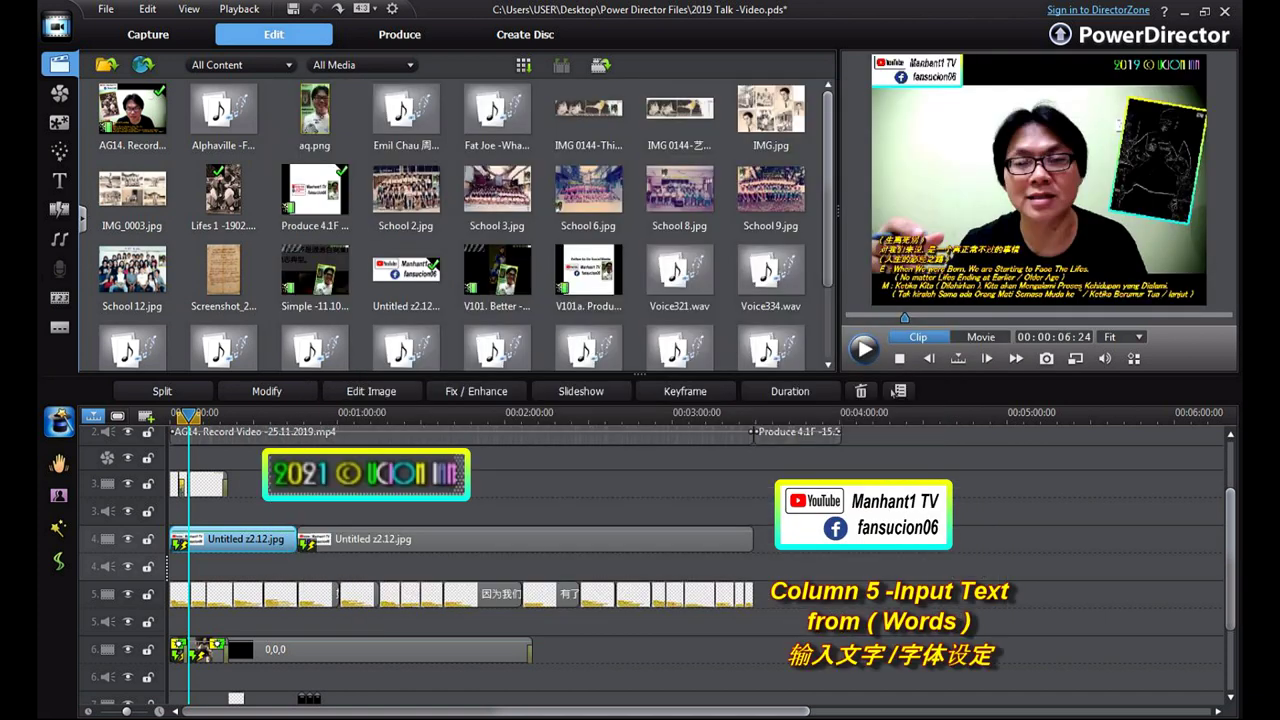
- Open the first subtitle clip on track 5 in Title Designer, try moving its text block up, and close the designer without saving
{"action": "left_click", "coordinate": [946, 617]}
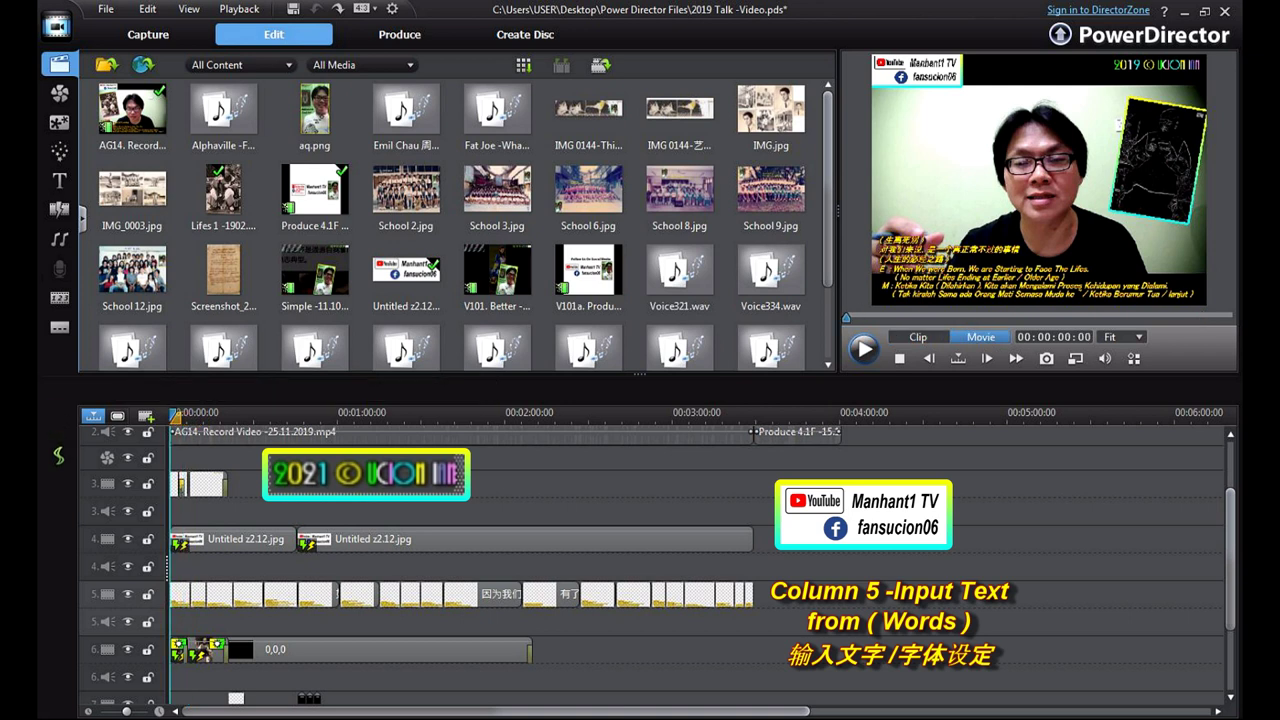
{"action": "left_click", "coordinate": [180, 595]}
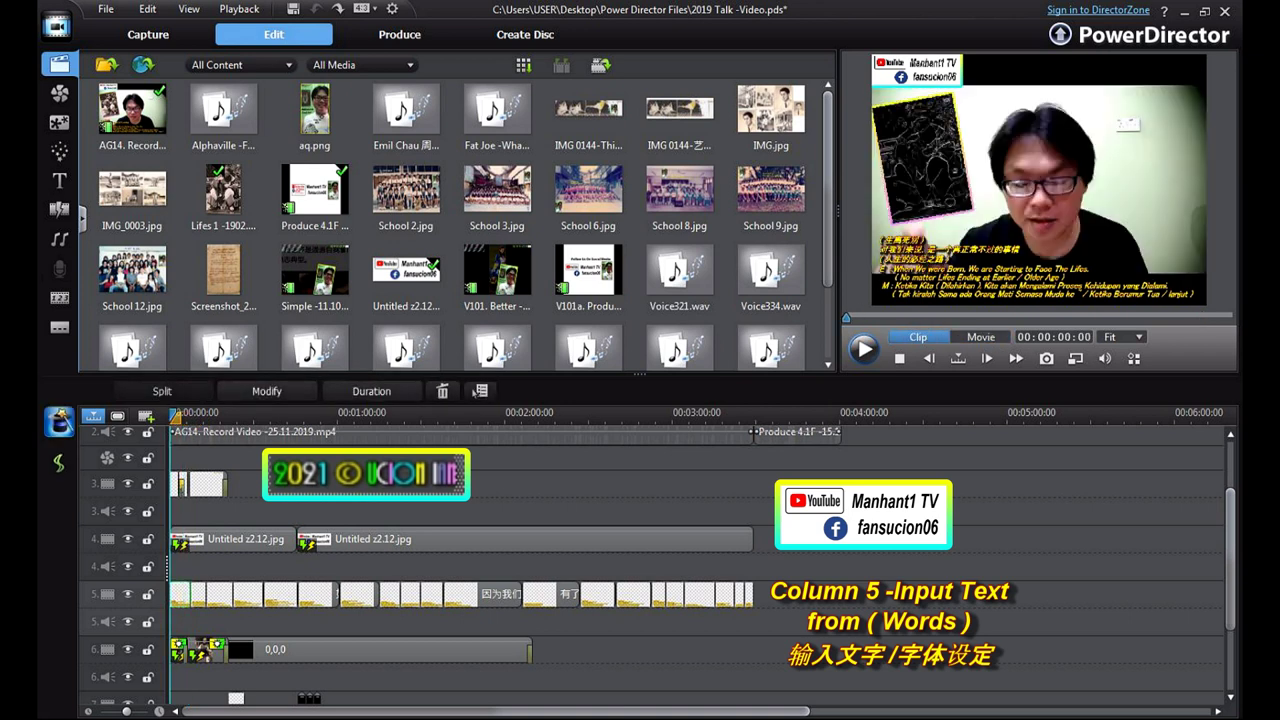
{"action": "left_click", "coordinate": [234, 540]}
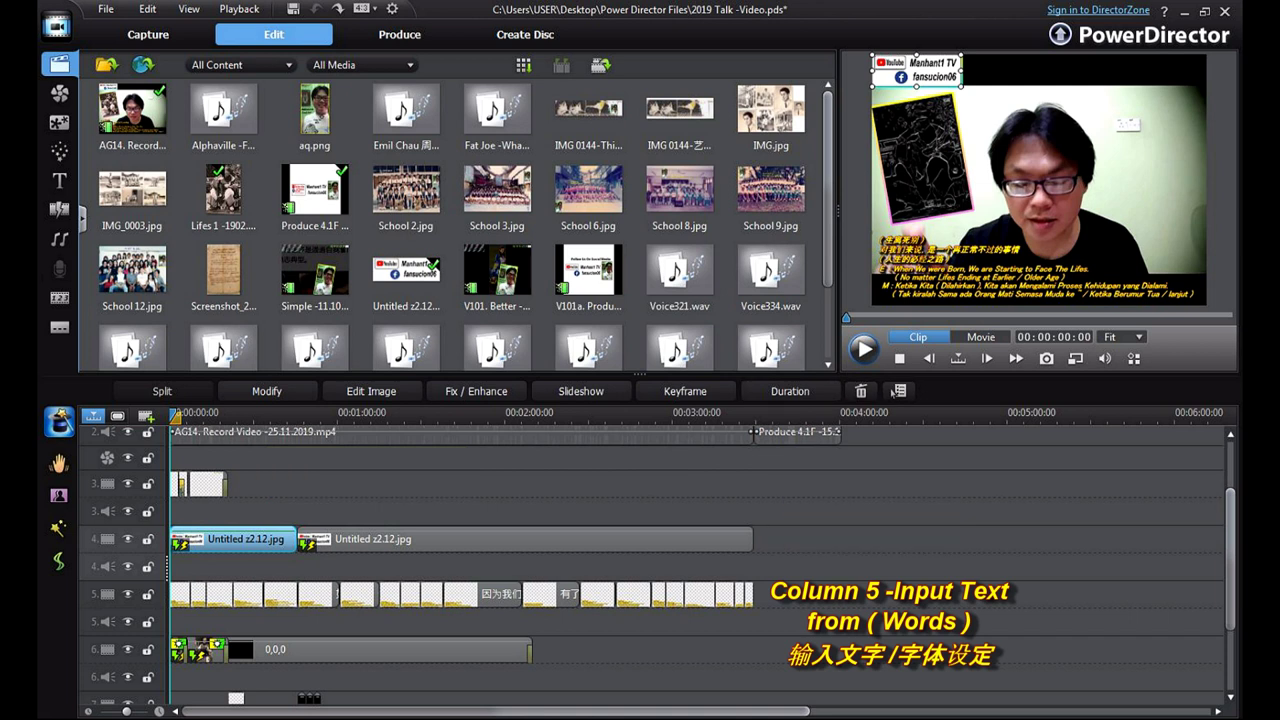
{"action": "scroll", "coordinate": [700, 560], "scroll_direction": "down", "scroll_amount": 3}
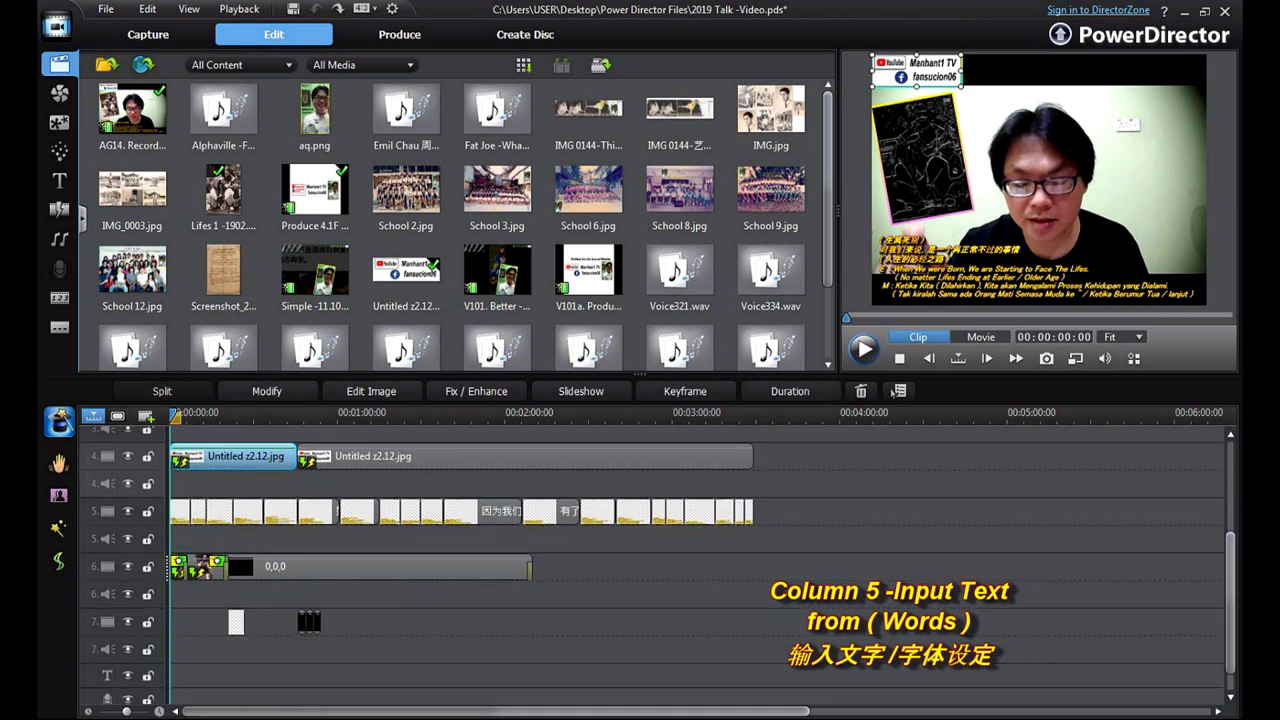
{"action": "left_click", "coordinate": [305, 596]}
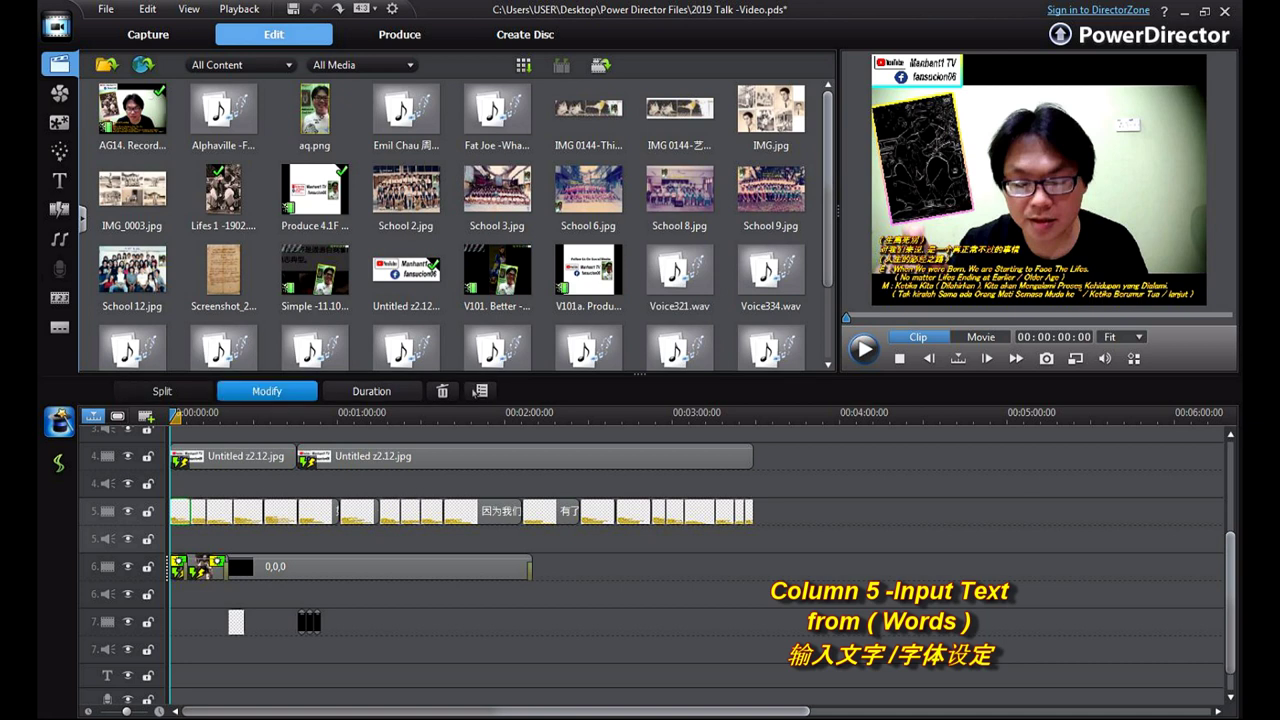
{"action": "scroll", "coordinate": [700, 560], "scroll_direction": "up", "scroll_amount": 3}
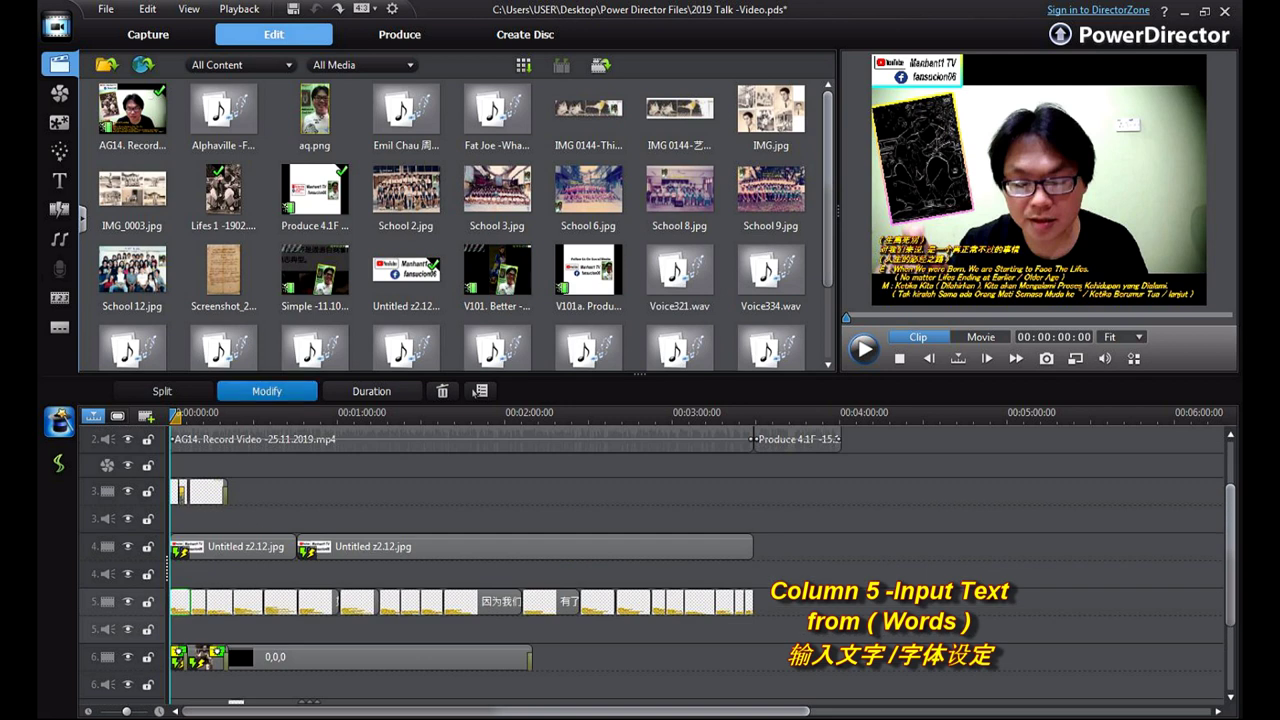
{"action": "left_click", "coordinate": [267, 391]}
{"action": "left_click_drag", "start_coordinate": [621, 415], "coordinate": [630, 309]}
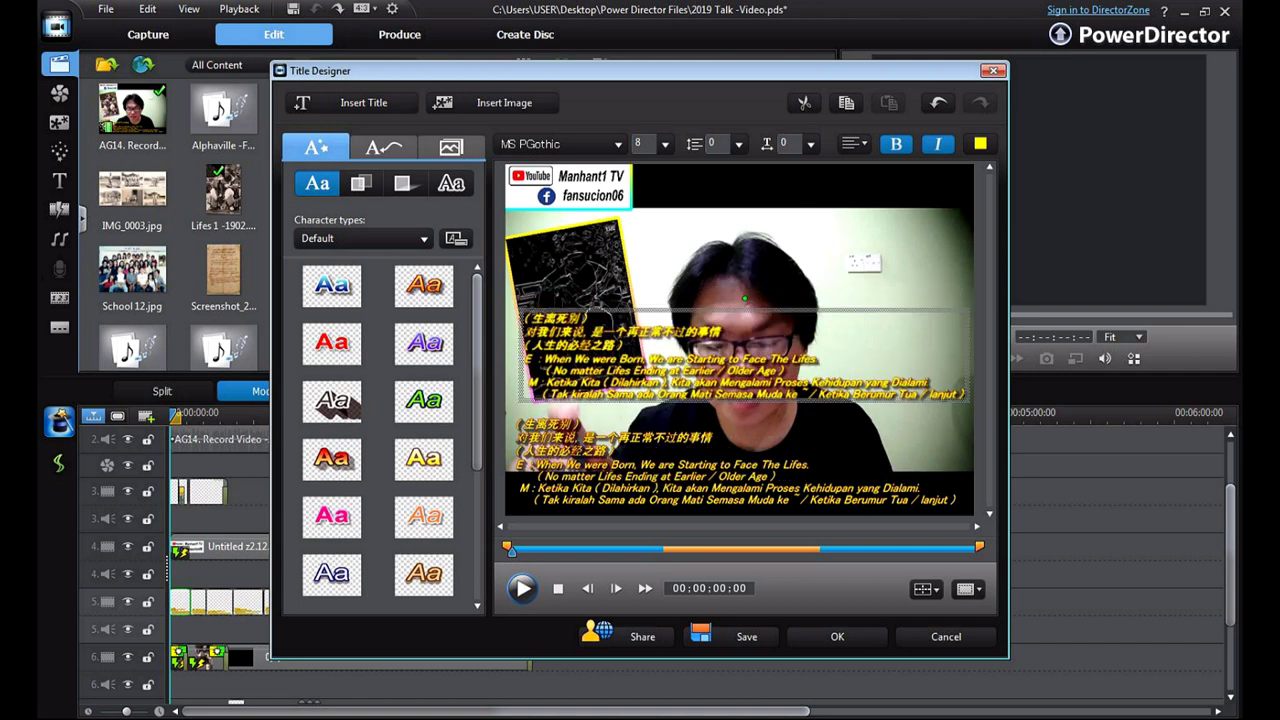
{"action": "left_click", "coordinate": [993, 71]}
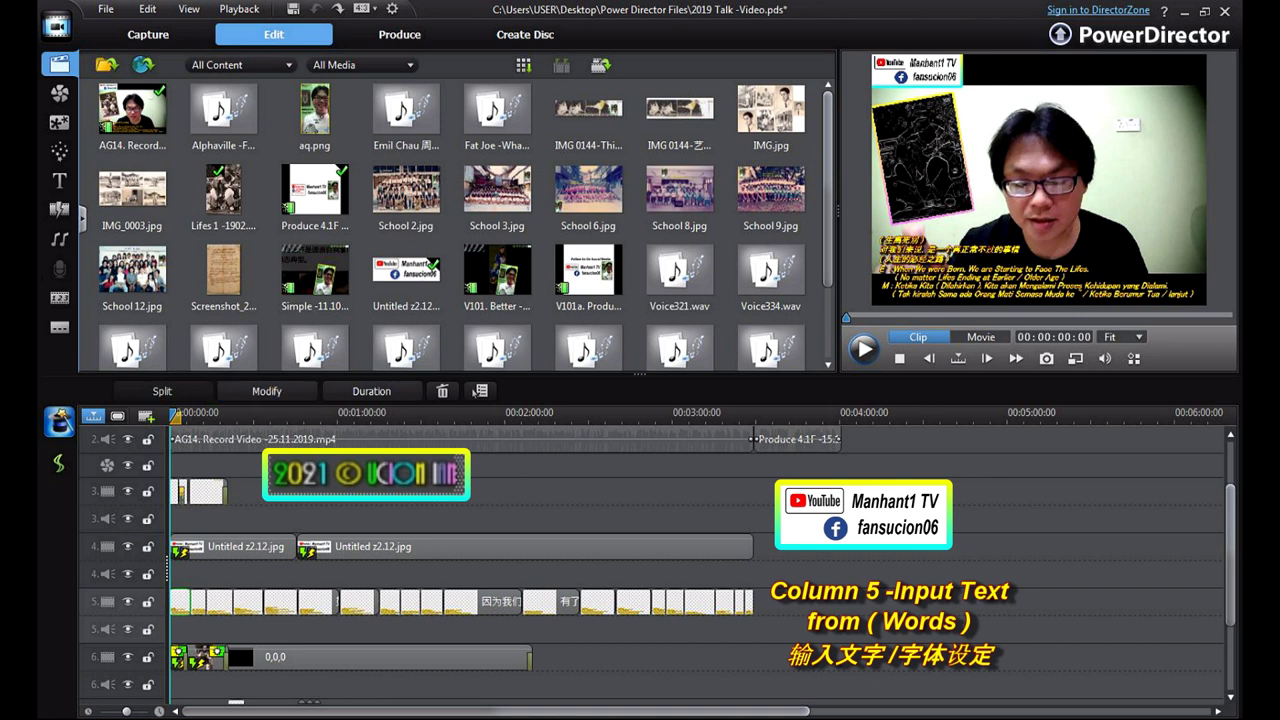
- Try moving the tilted picture from track 6 slightly right and up in the preview
{"action": "scroll", "coordinate": [305, 625], "scroll_direction": "down", "scroll_amount": 3}
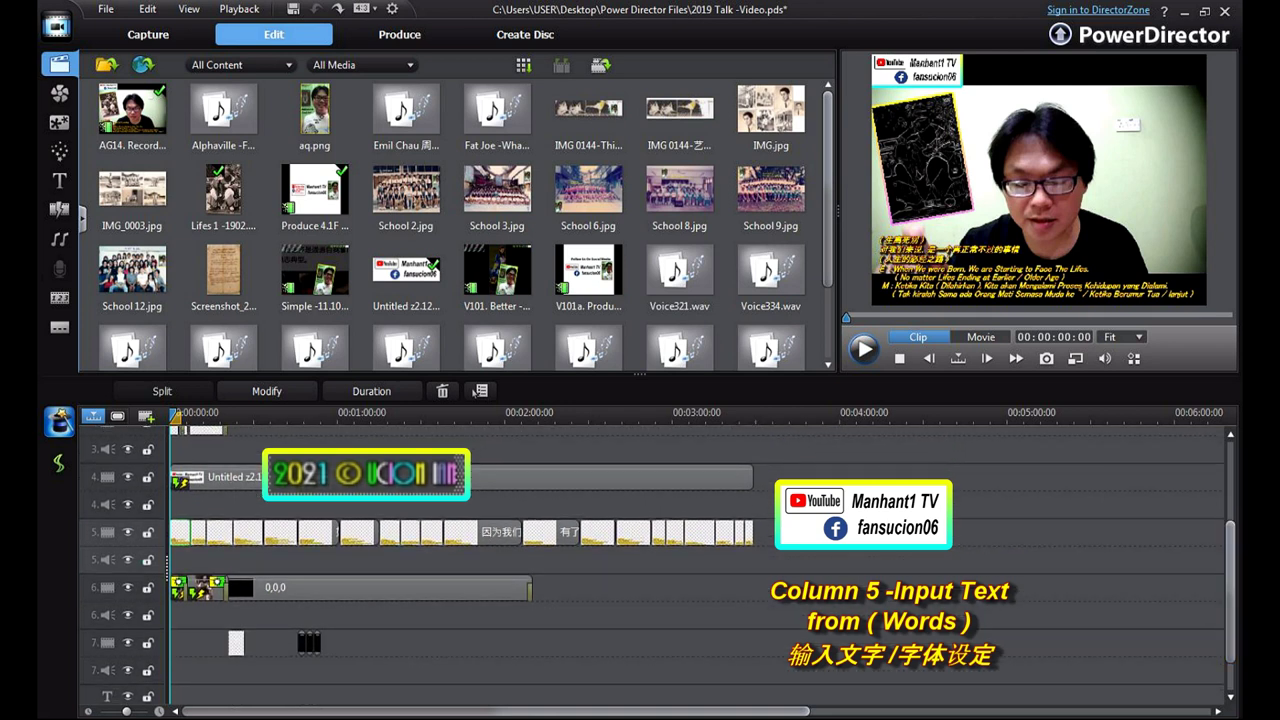
{"action": "left_click", "coordinate": [179, 588]}
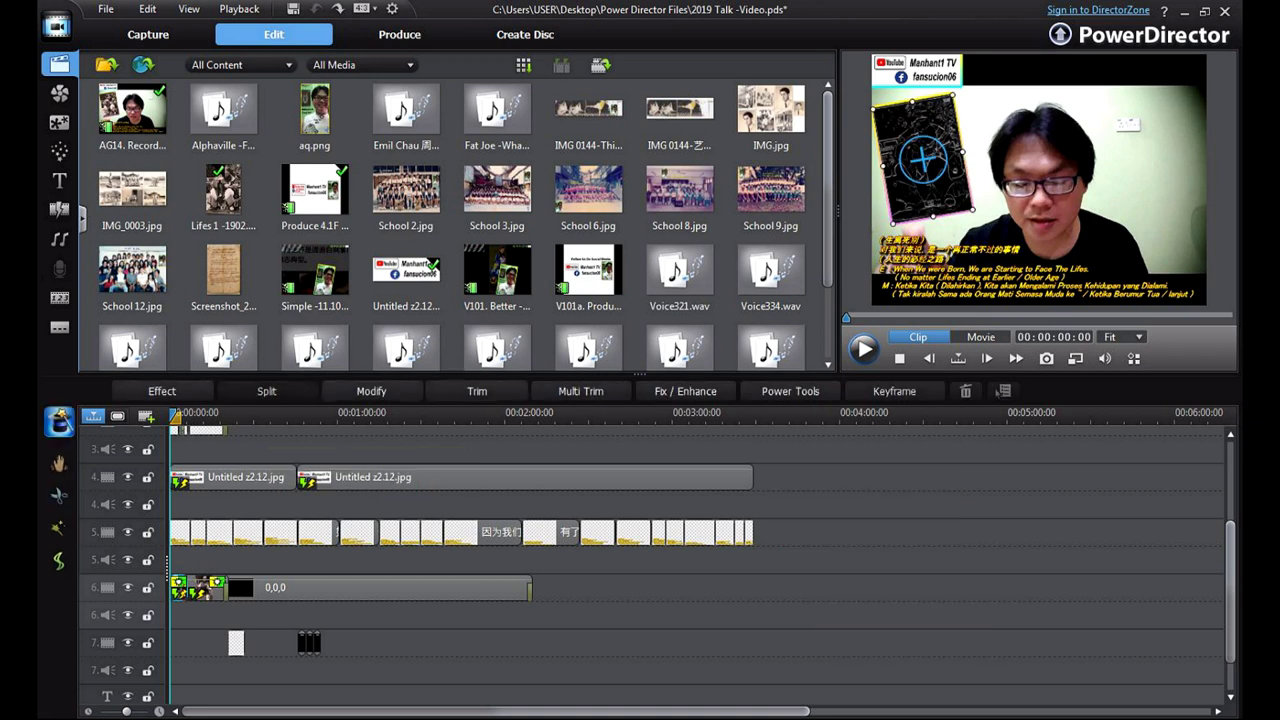
{"action": "mouse_move", "coordinate": [922, 160]}
{"action": "left_mouse_down"}
{"action": "mouse_move", "coordinate": [1012, 173]}
{"action": "mouse_move", "coordinate": [942, 151]}
{"action": "left_mouse_up"}
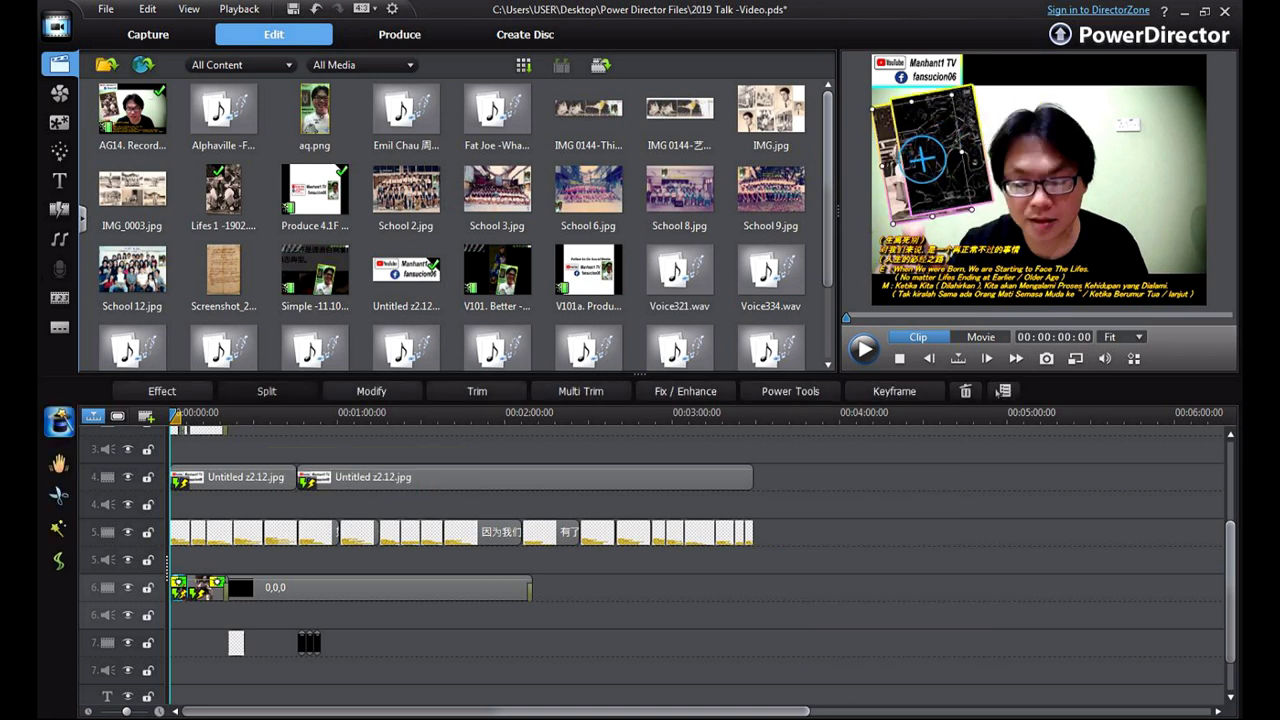
{"action": "left_click", "coordinate": [305, 616]}
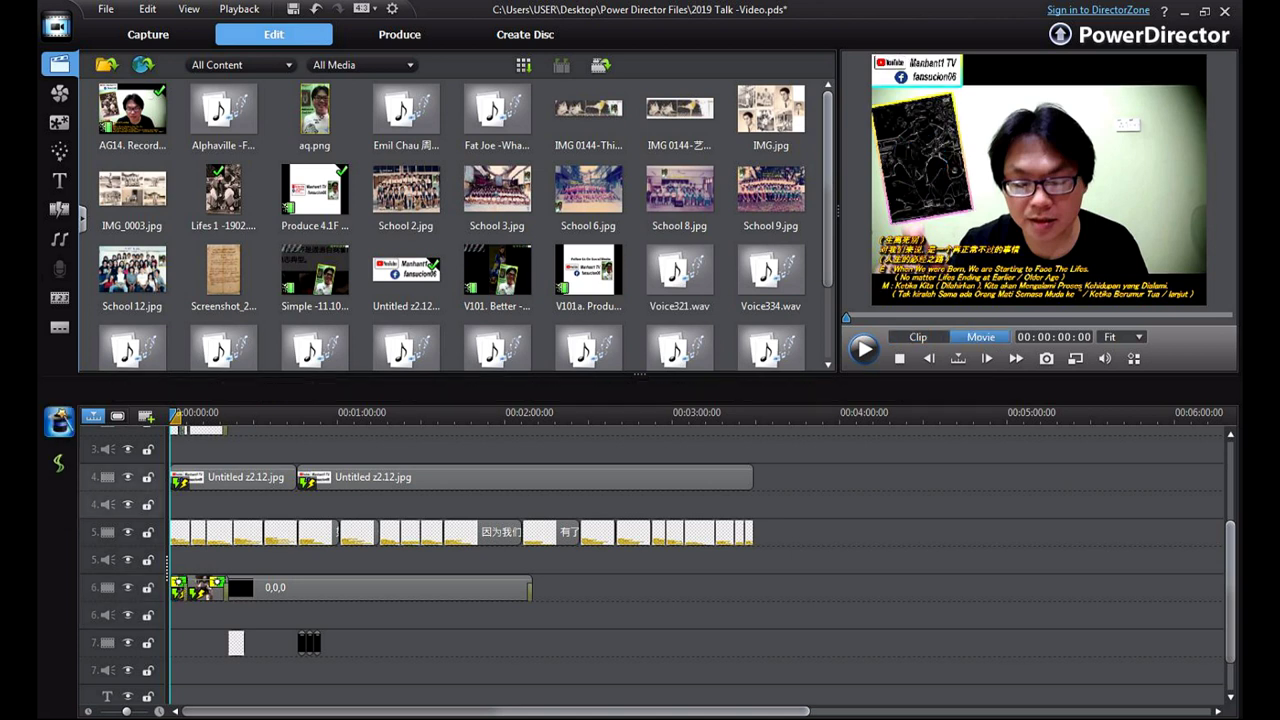
- Place the aq.png picture on track 3 at about 35 seconds and preview it over the video at 00:00:38:02
{"action": "scroll", "coordinate": [305, 616], "scroll_direction": "up", "scroll_amount": 3}
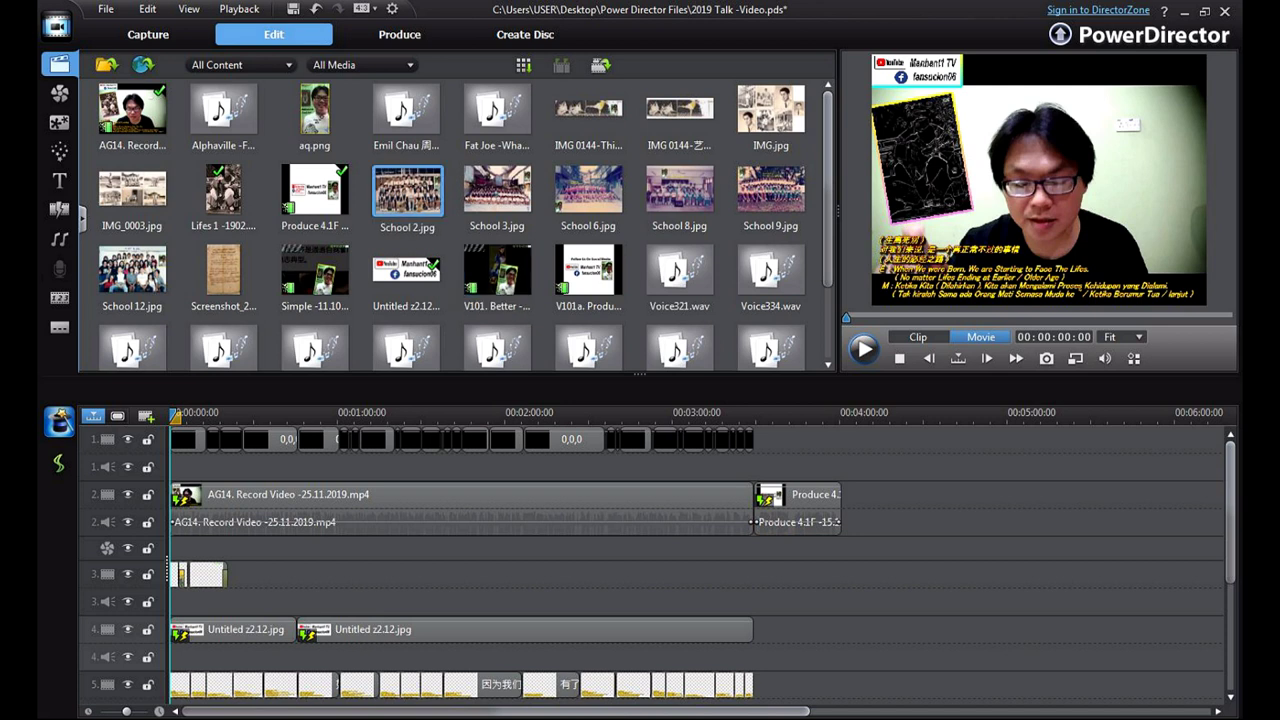
{"action": "left_click", "coordinate": [315, 110]}
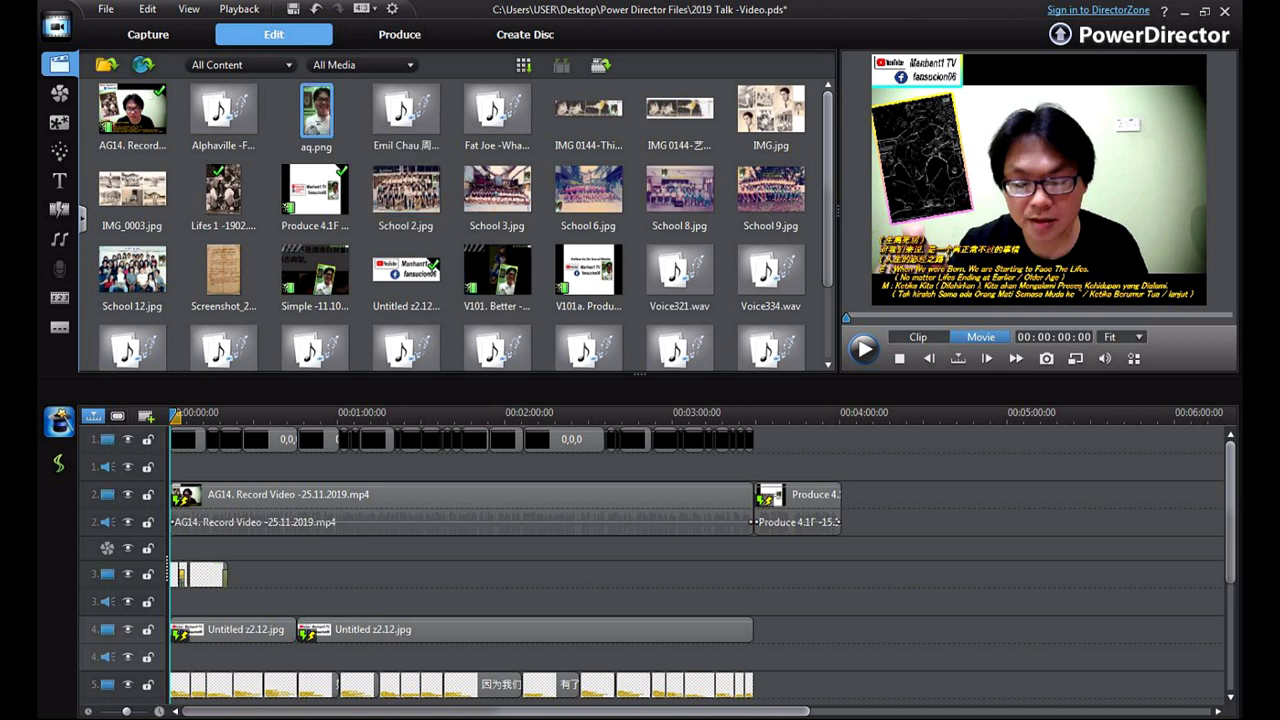
{"action": "left_click_drag", "start_coordinate": [288, 495], "coordinate": [276, 574]}
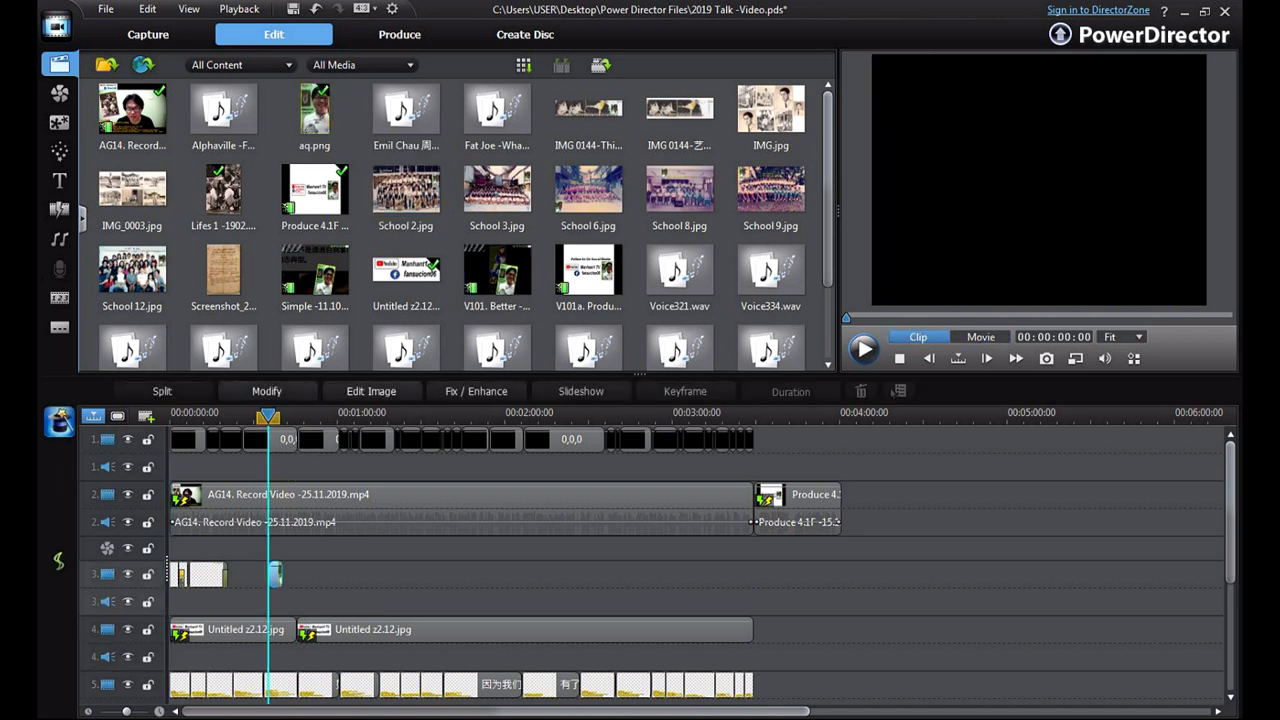
{"action": "left_click", "coordinate": [275, 413]}
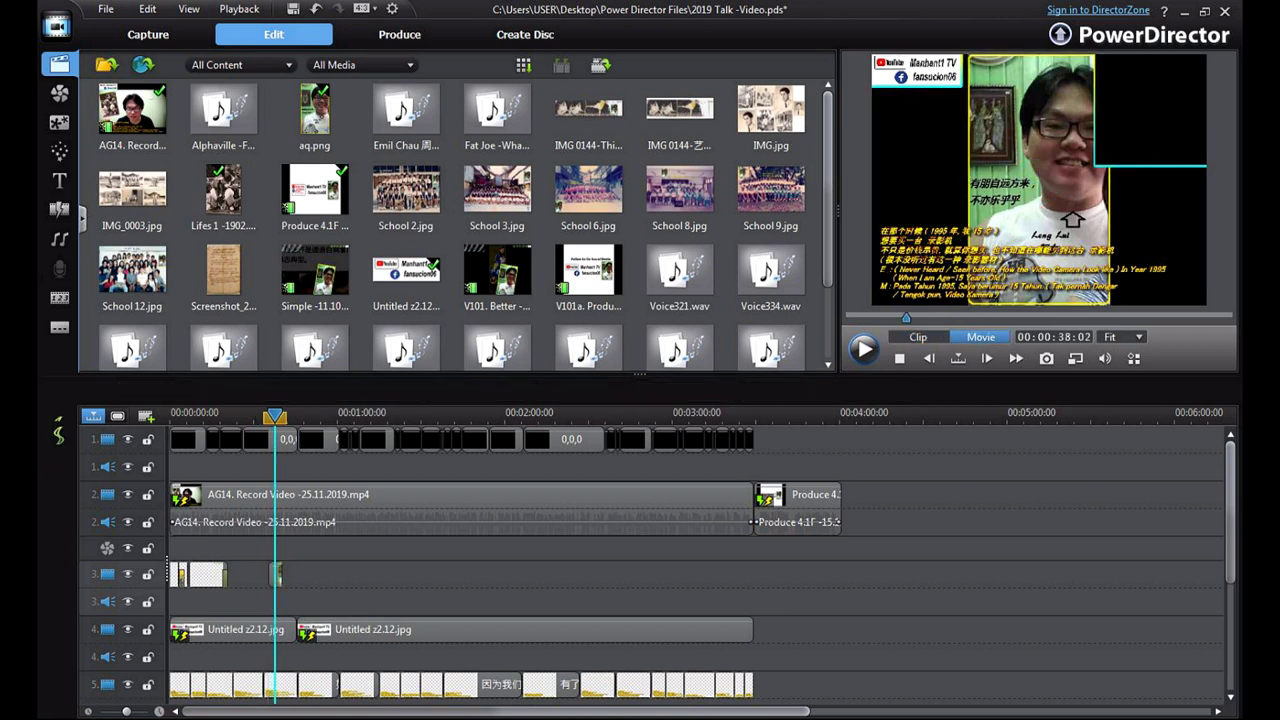
{"action": "left_click", "coordinate": [278, 574]}
{"action": "left_click", "coordinate": [276, 574]}
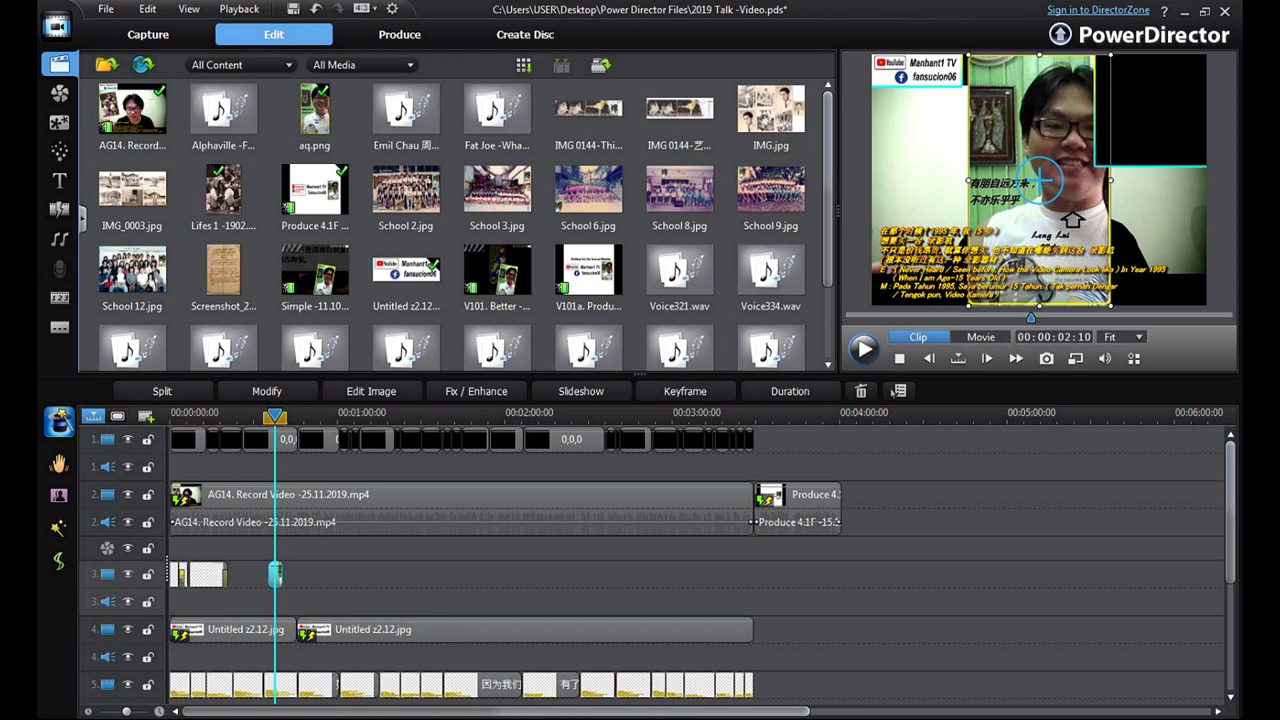
- Shift the aq.png clip on track 3 slightly earlier and back again, and delete it from the timeline
{"action": "left_click", "coordinate": [690, 549]}
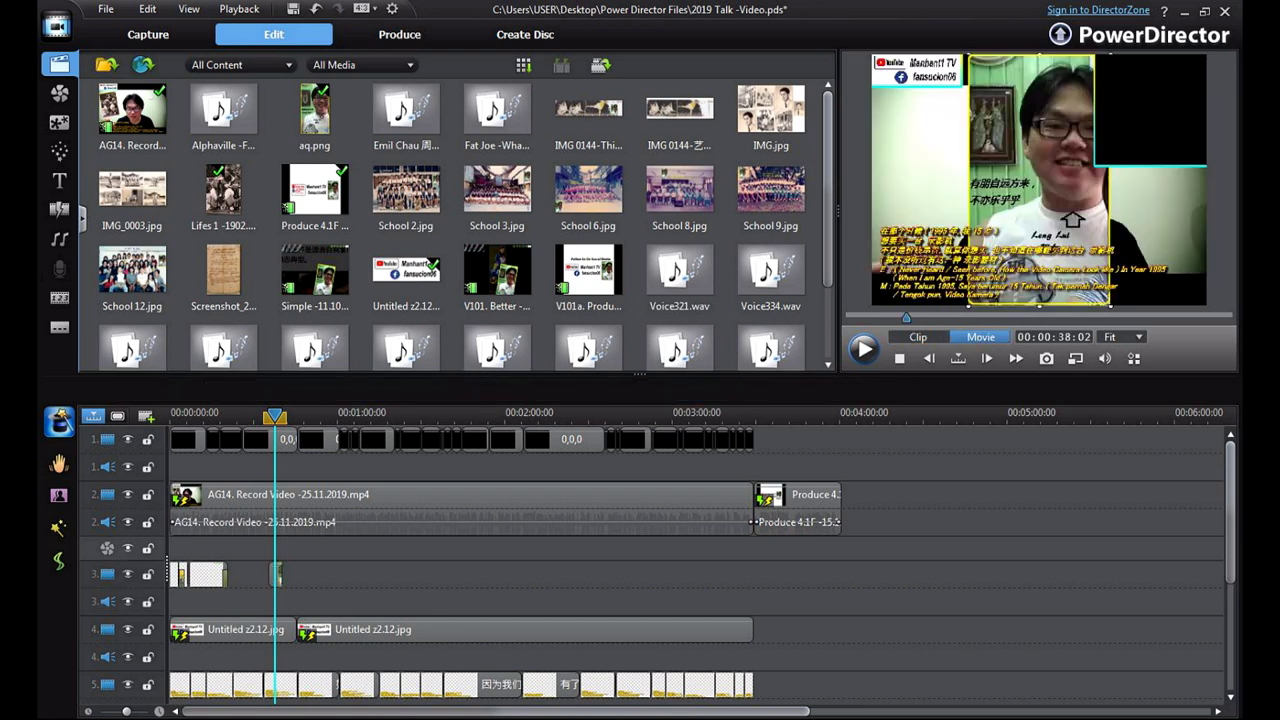
{"action": "left_click", "coordinate": [270, 574]}
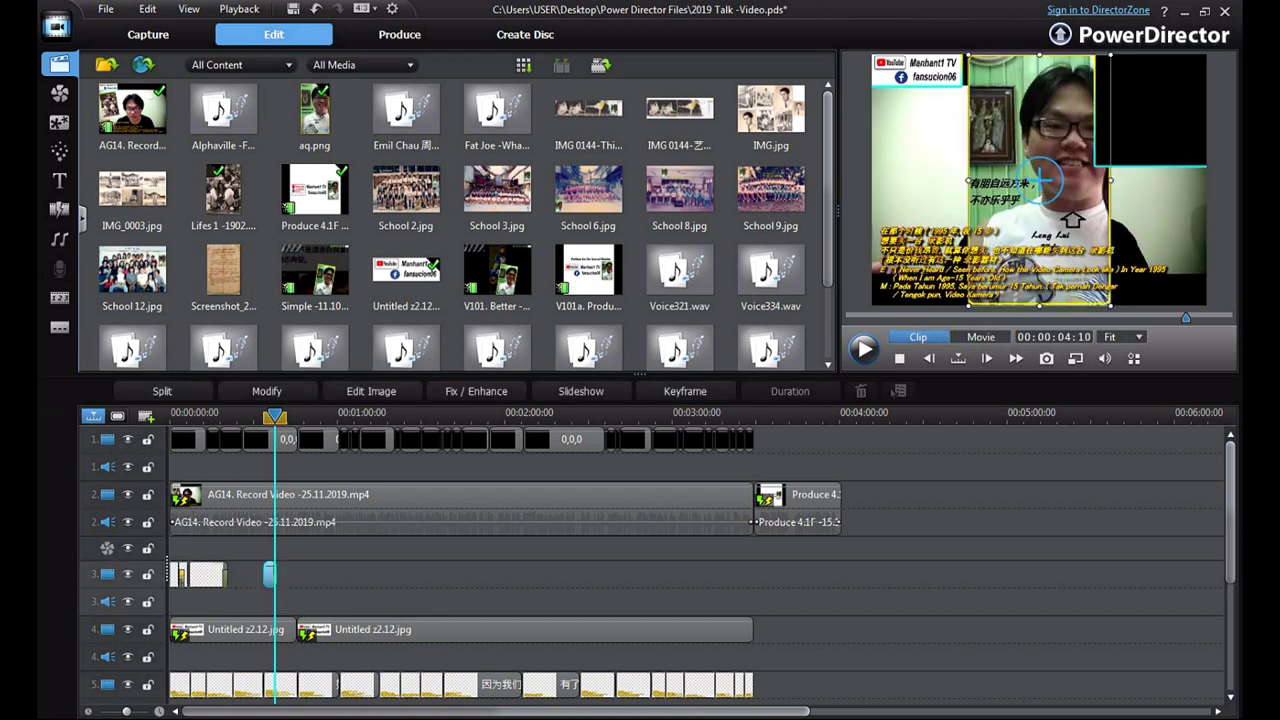
{"action": "left_click_drag", "start_coordinate": [269, 574], "coordinate": [275, 574]}
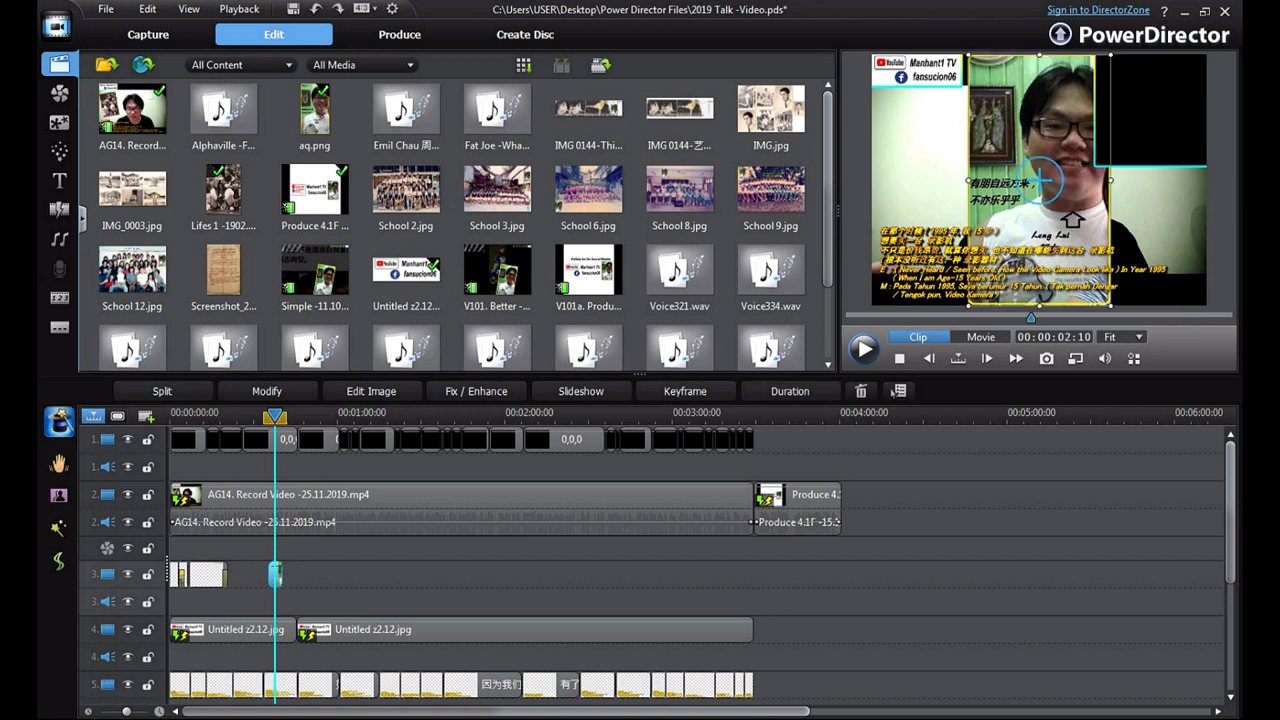
{"action": "key", "text": "Delete"}
- View the closing Produce 4.1F clip on track 2 and return the playhead to the start of the timeline
{"action": "left_click", "coordinate": [798, 503]}
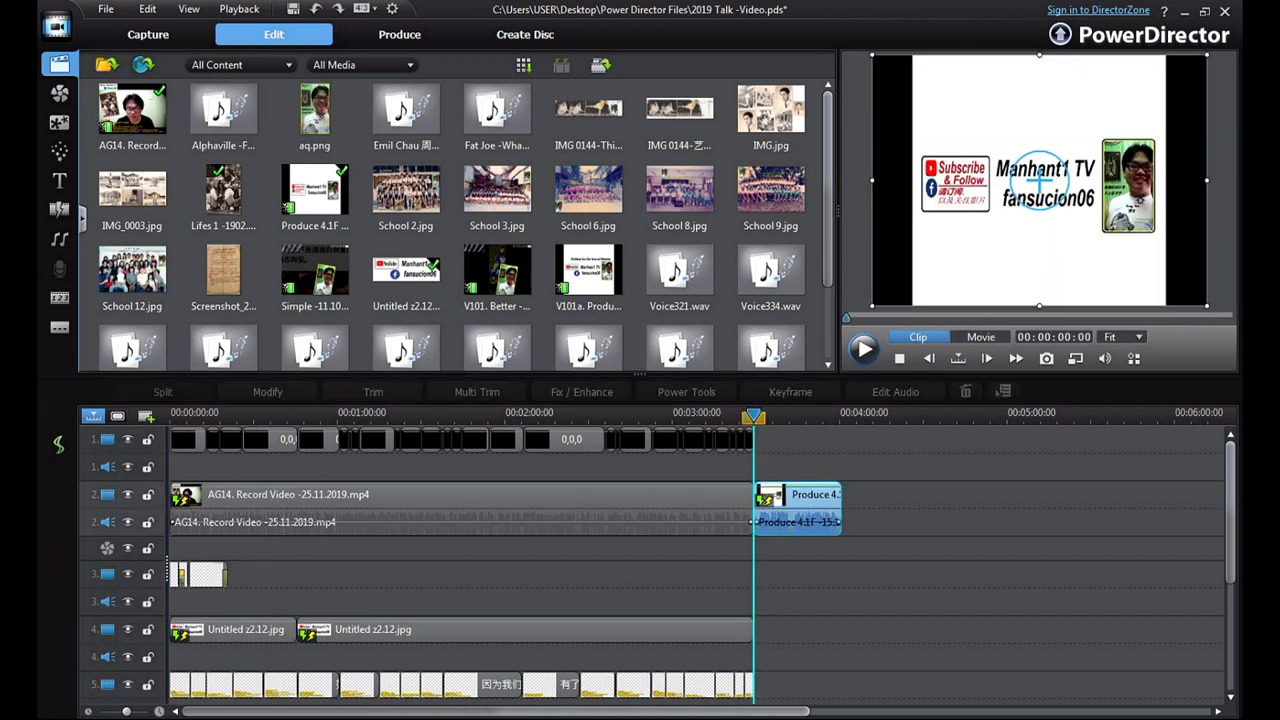
{"action": "left_click", "coordinate": [897, 508]}
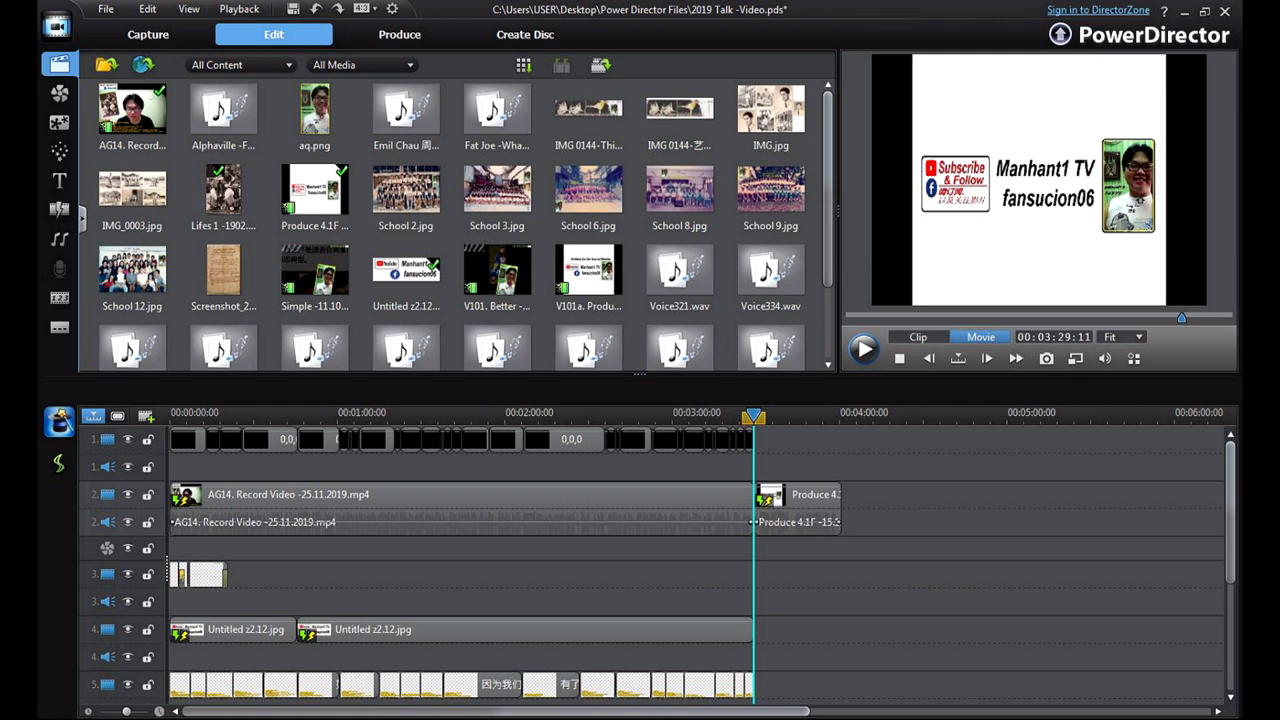
{"action": "key", "text": "Home"}
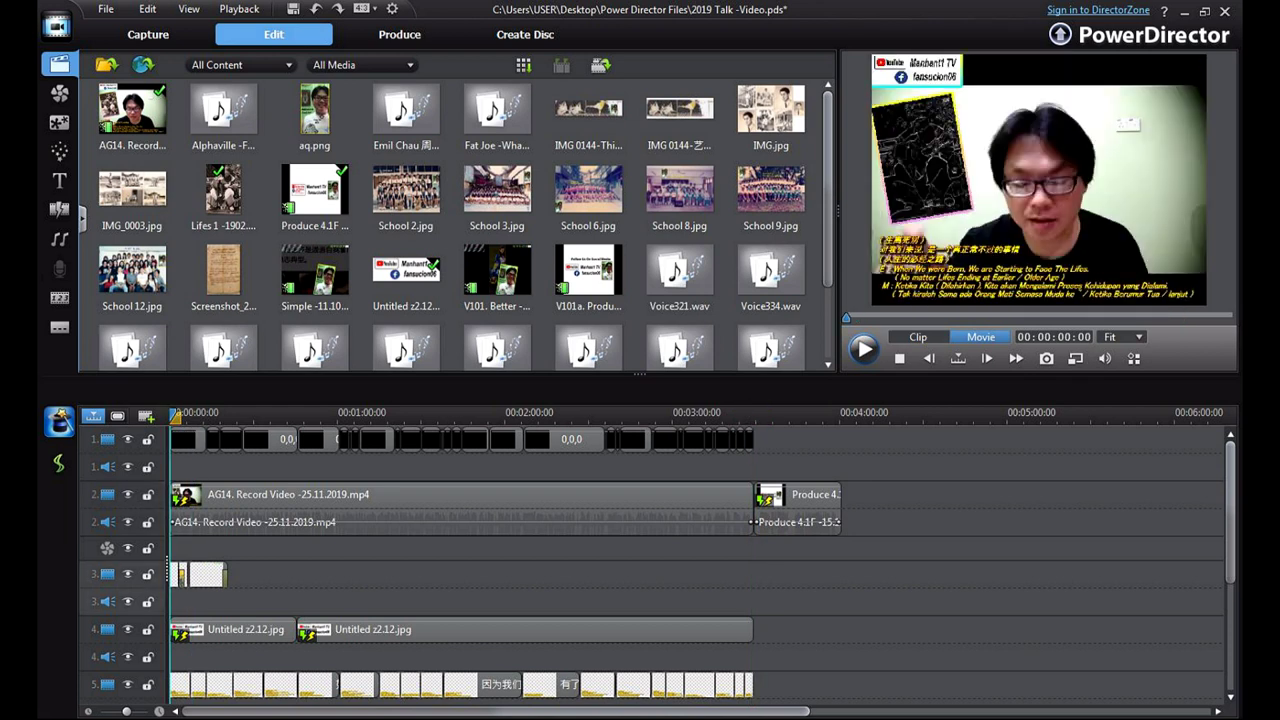
- Examine the AG14. Record Video -25.11.2019.mp4 clip on track 2, comparing its clip view with the full-movie preview at the start
{"action": "scroll", "coordinate": [700, 563], "scroll_direction": "down", "scroll_amount": 3}
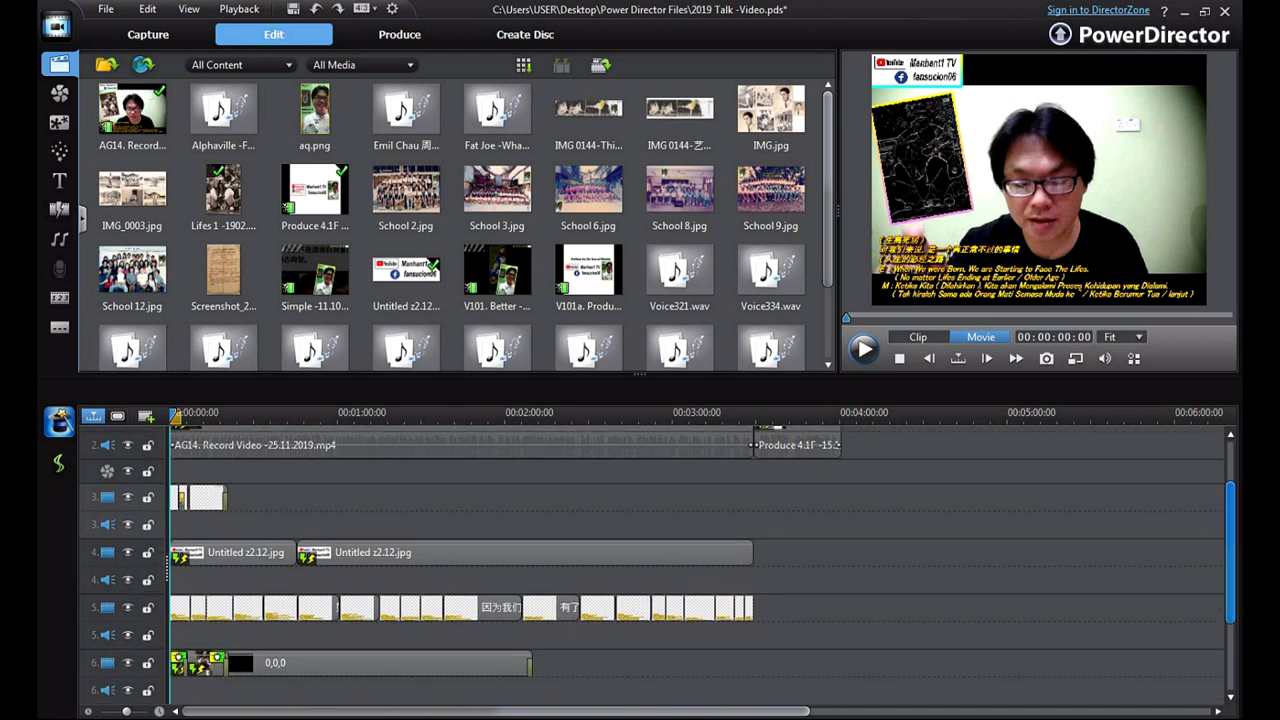
{"action": "scroll", "coordinate": [700, 563], "scroll_direction": "up", "scroll_amount": 2}
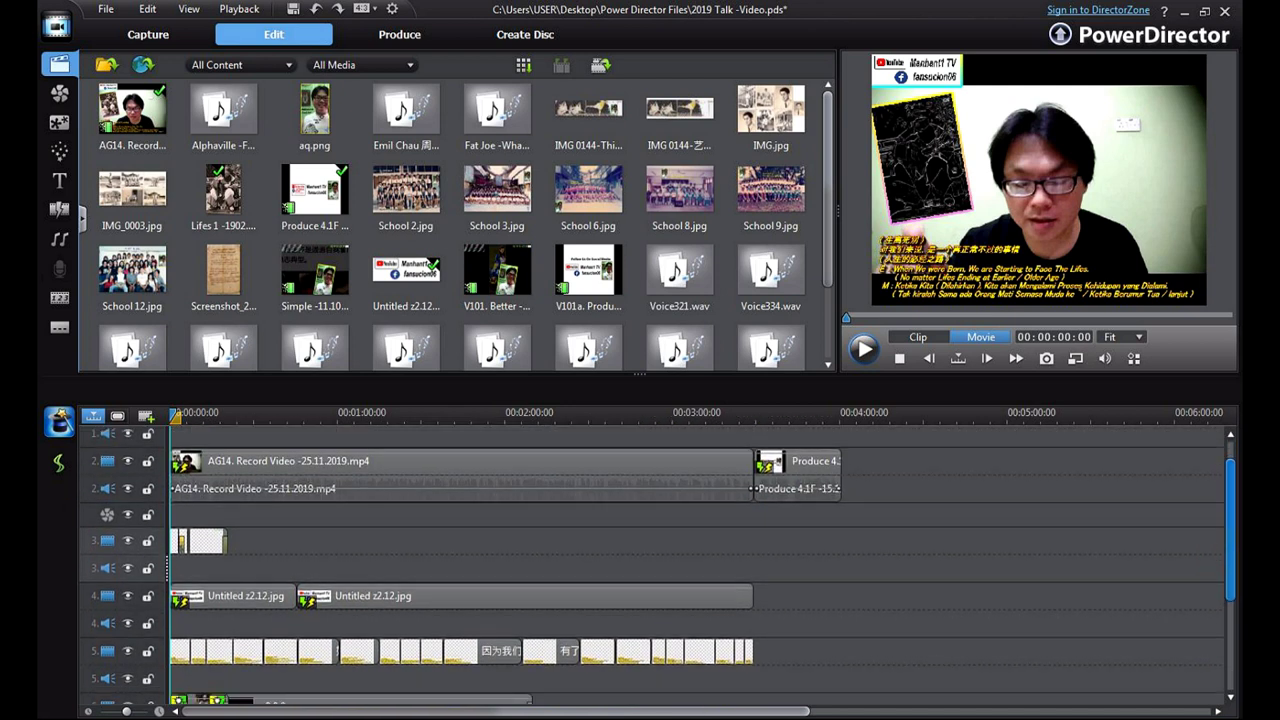
{"action": "left_click_drag", "start_coordinate": [1230, 530], "coordinate": [1230, 535]}
{"action": "left_click", "coordinate": [461, 462]}
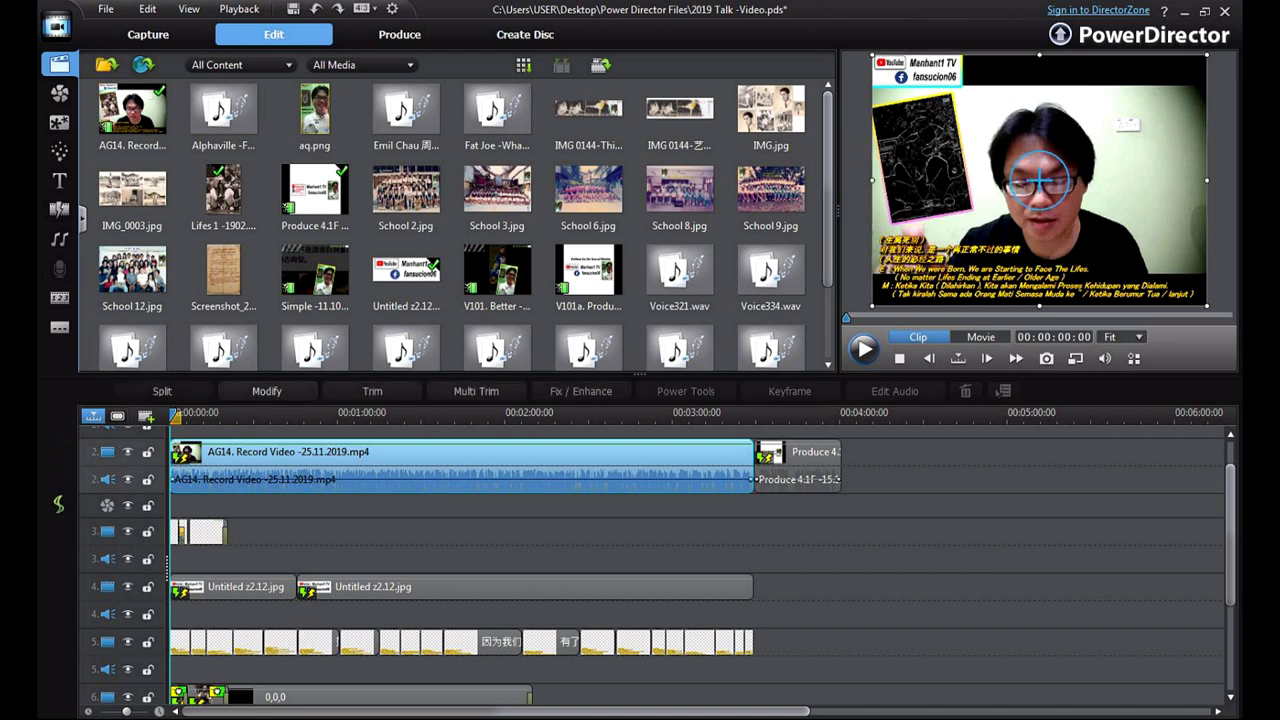
{"action": "scroll", "coordinate": [700, 563], "scroll_direction": "up", "scroll_amount": 2}
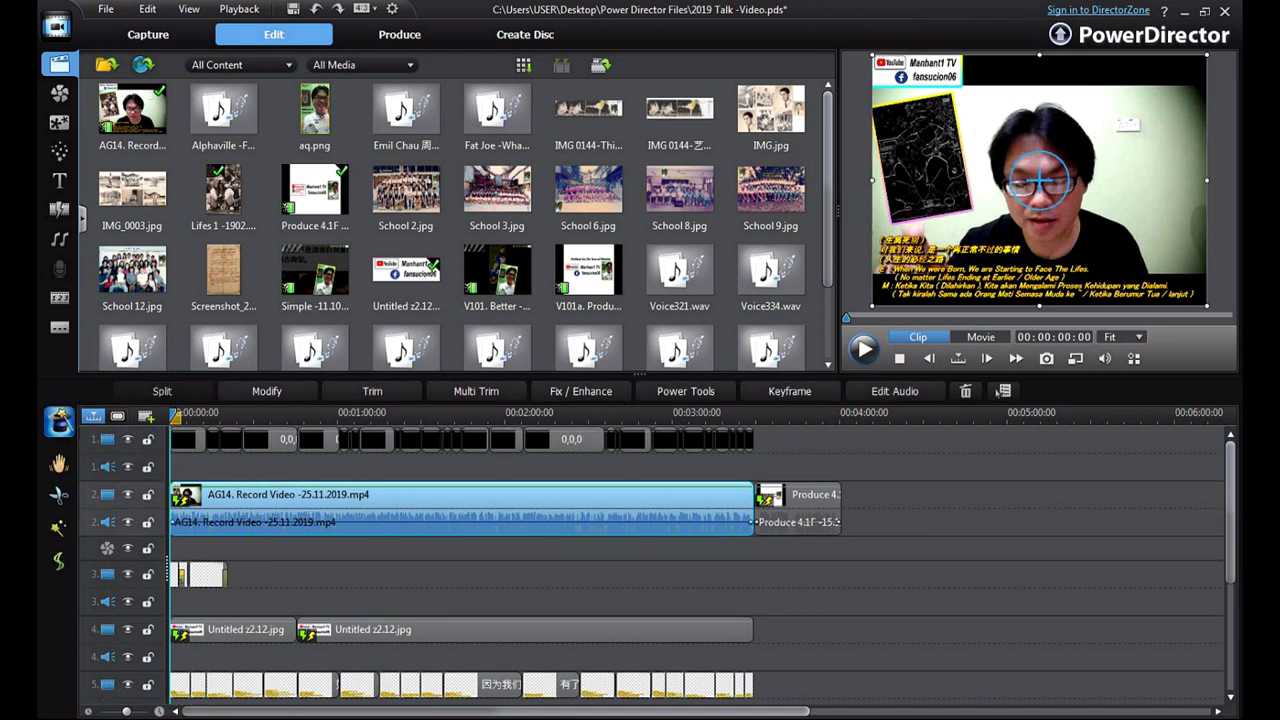
{"action": "mouse_move", "coordinate": [175, 416]}
{"action": "left_mouse_down"}
{"action": "mouse_move", "coordinate": [205, 416]}
{"action": "mouse_move", "coordinate": [170, 416]}
{"action": "left_mouse_up"}
{"action": "left_click", "coordinate": [300, 495]}
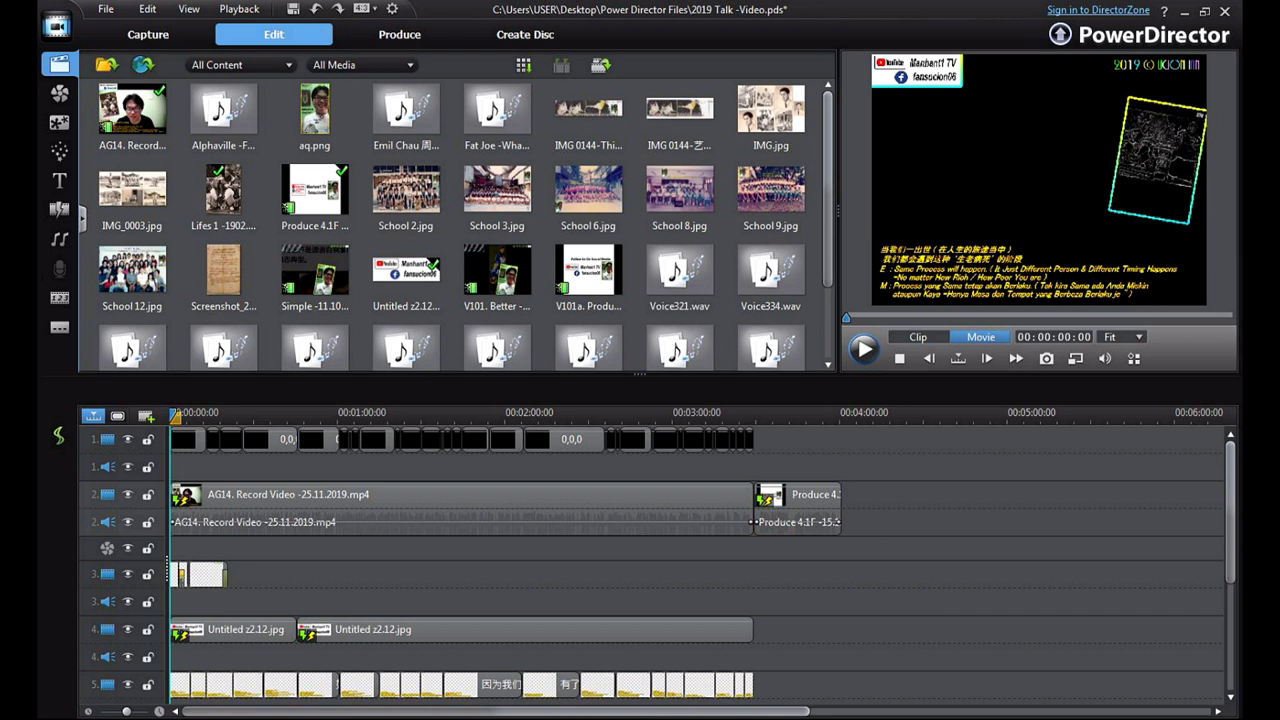
{"action": "left_click", "coordinate": [300, 497]}
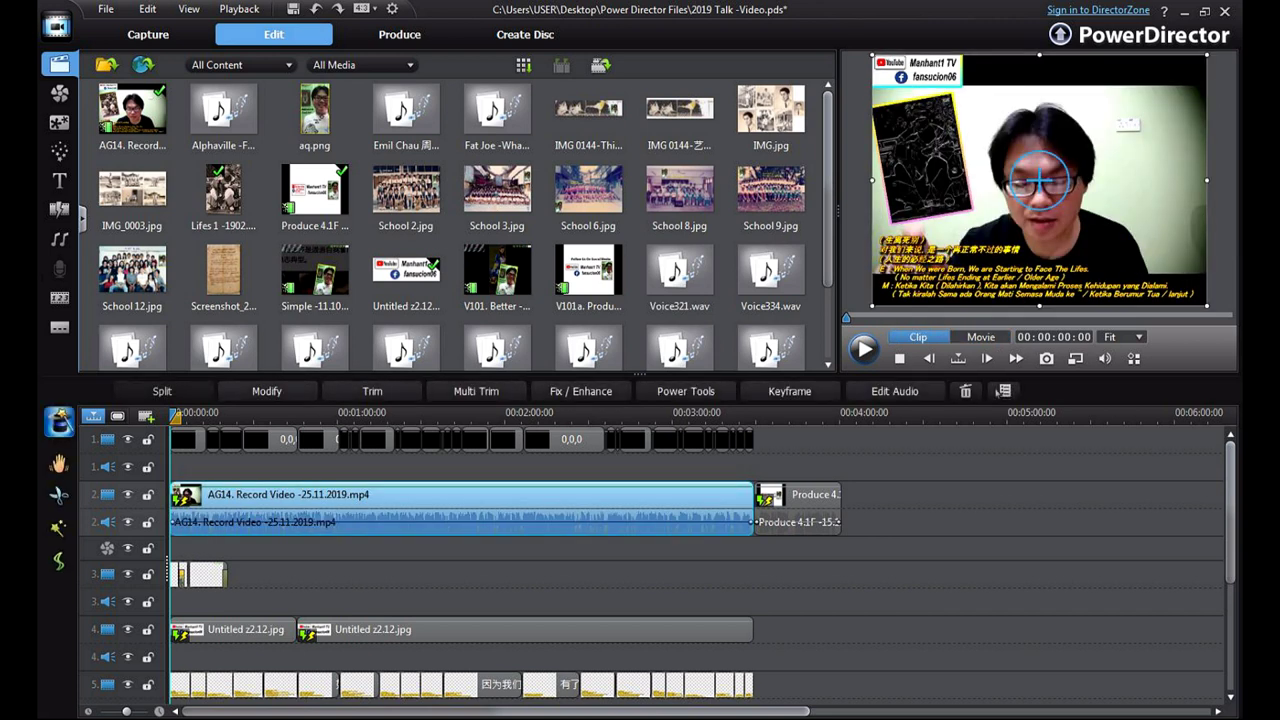
{"action": "left_click", "coordinate": [980, 337]}
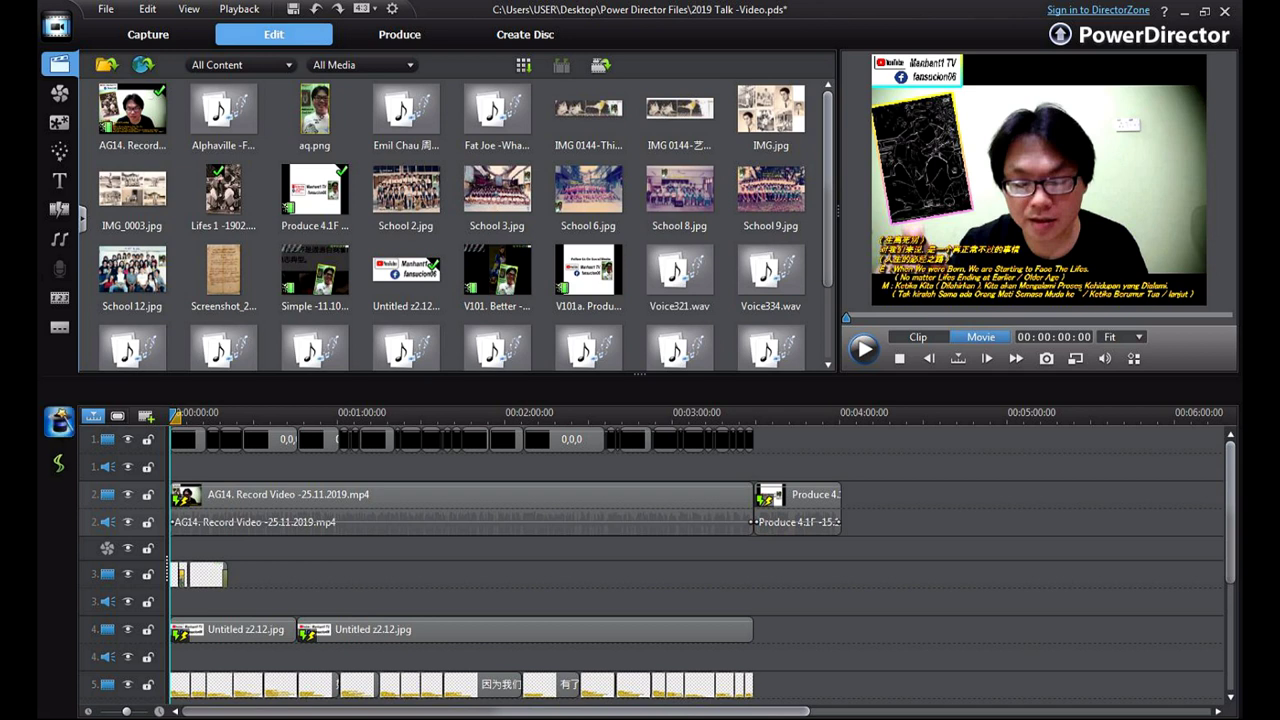
{"action": "left_click", "coordinate": [400, 497]}
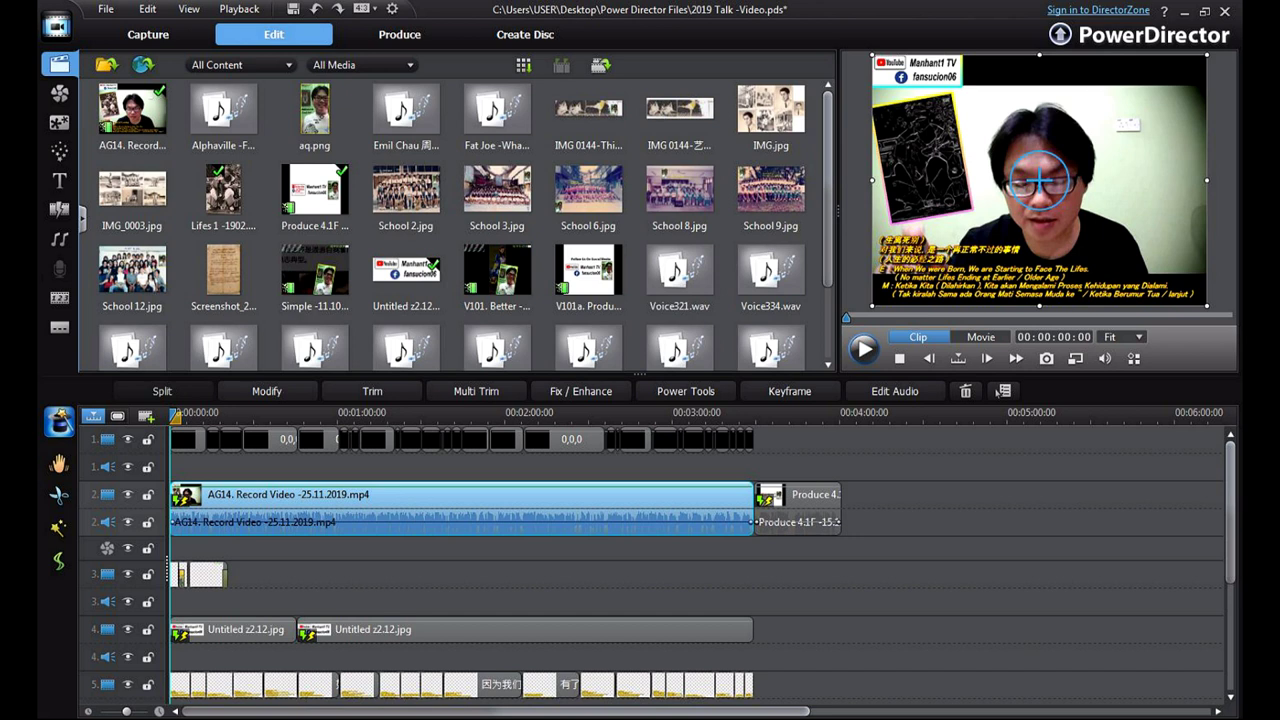
- Inspect the second title clip on track 3 and the first Untitled z2.12.jpg logo clip on track 4
{"action": "scroll", "coordinate": [700, 565], "scroll_direction": "down", "scroll_amount": 3}
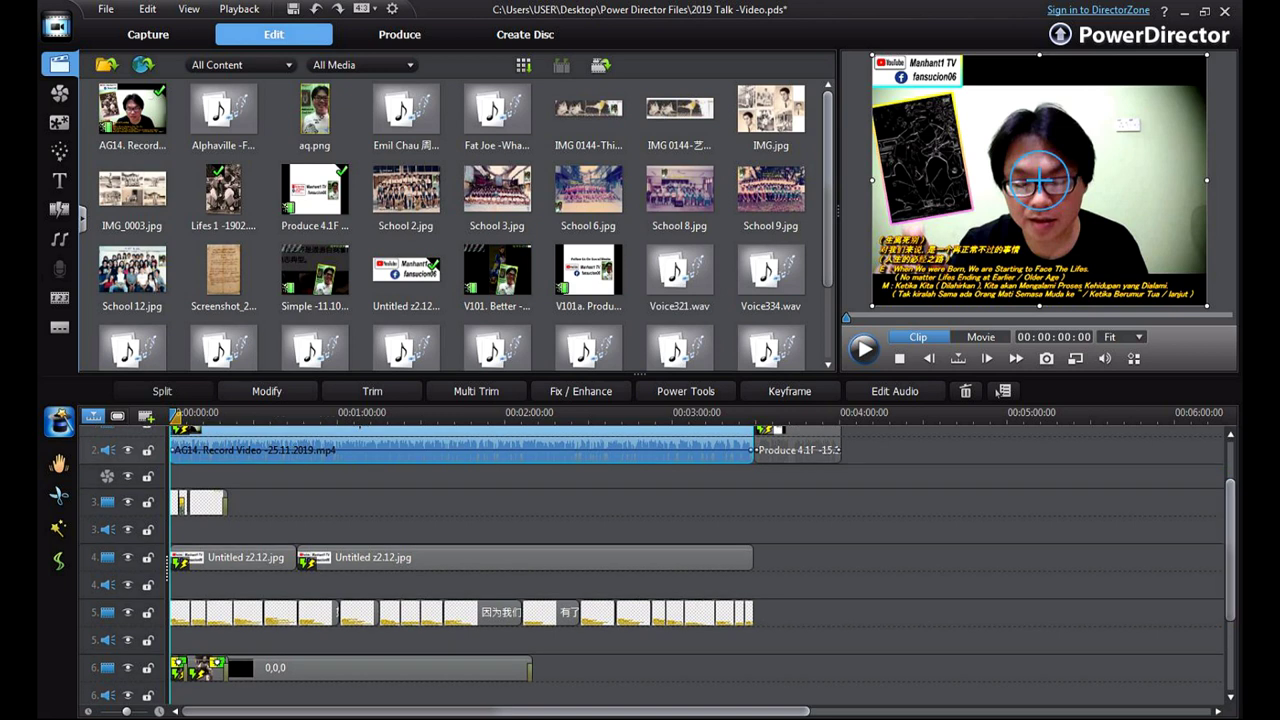
{"action": "left_click", "coordinate": [207, 502]}
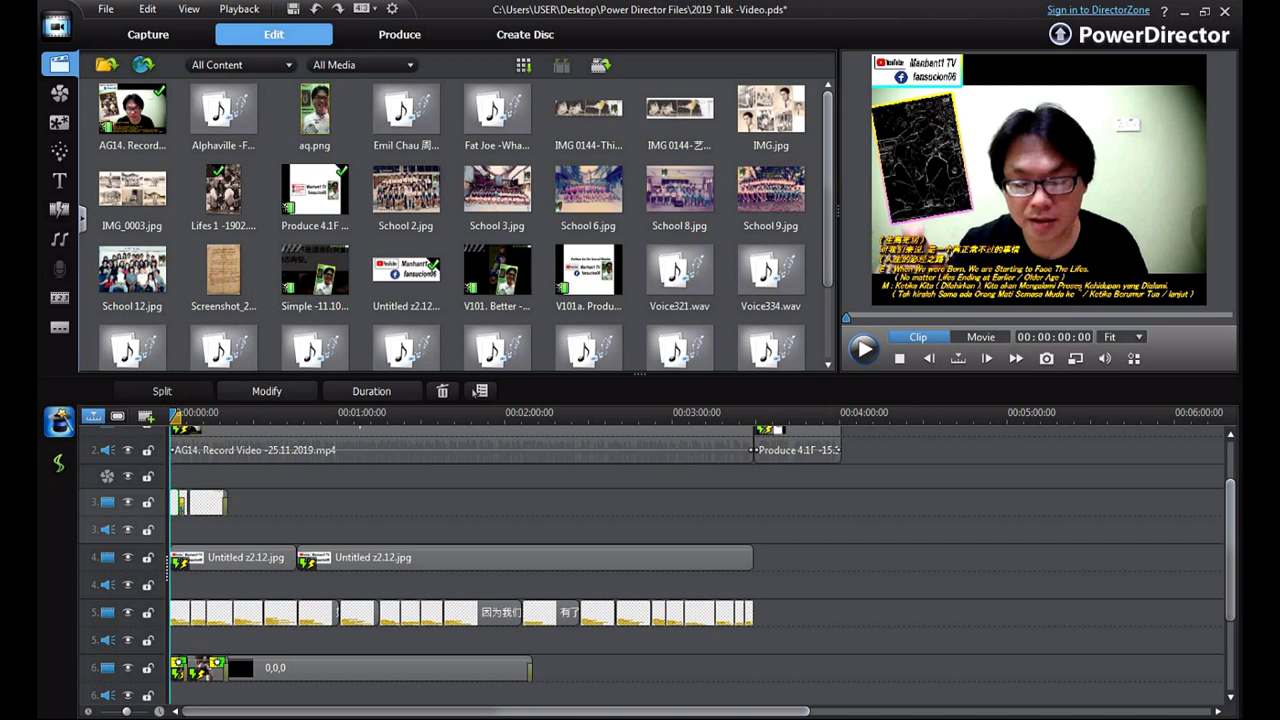
{"action": "left_click", "coordinate": [207, 502]}
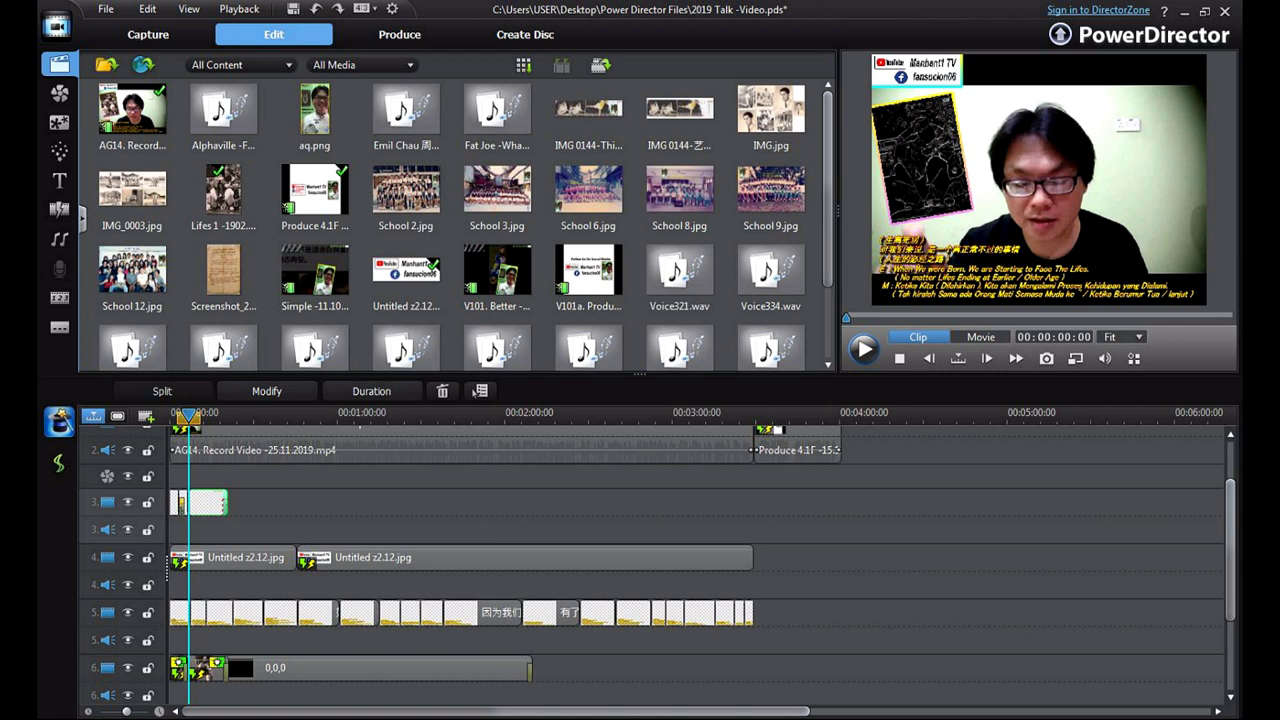
{"action": "left_click", "coordinate": [240, 557]}
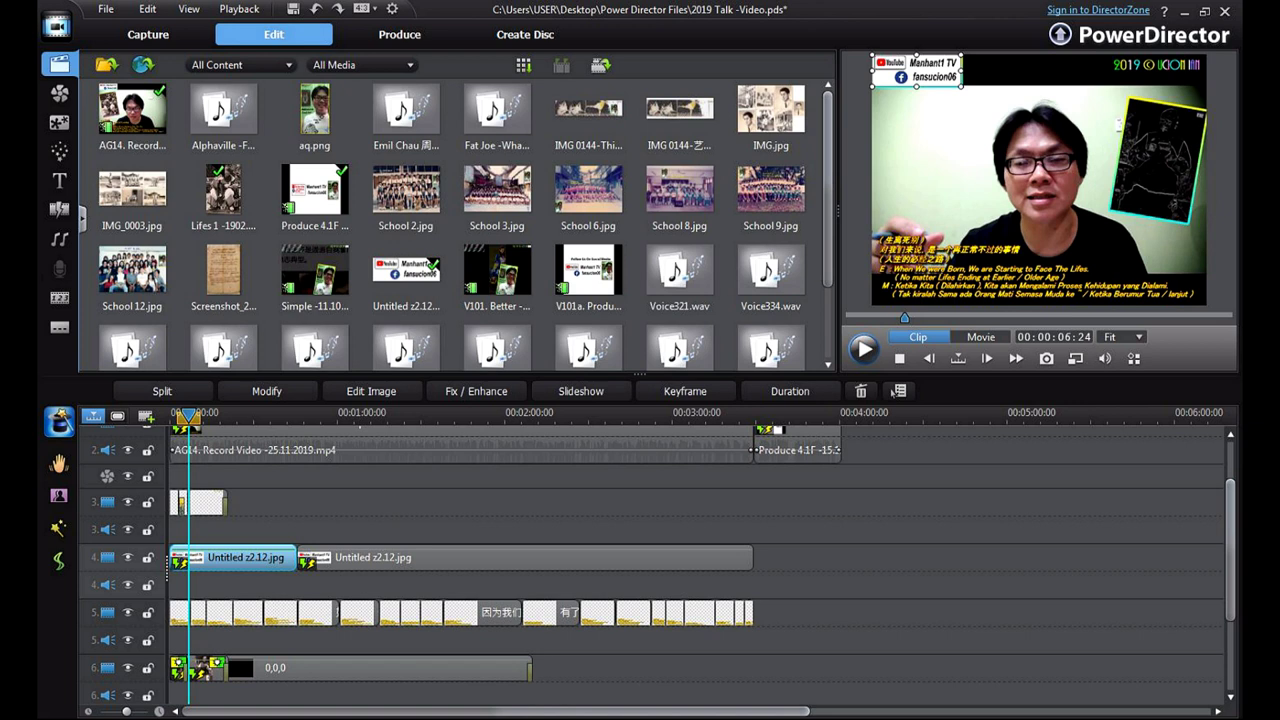
- Inspect the first Untitled z2.12.jpg logo clip in PiP Designer without saving, and return the playhead to 00:00:03:15
{"action": "left_click", "coordinate": [897, 391]}
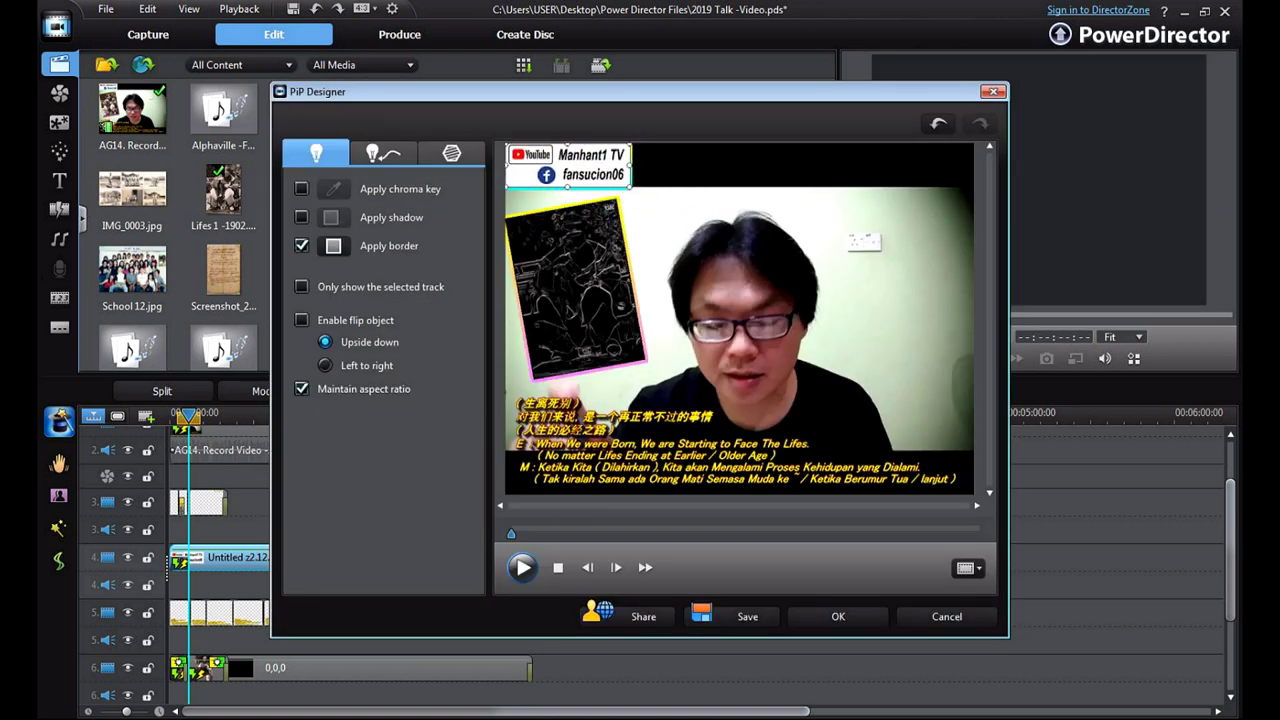
{"action": "left_click", "coordinate": [947, 616]}
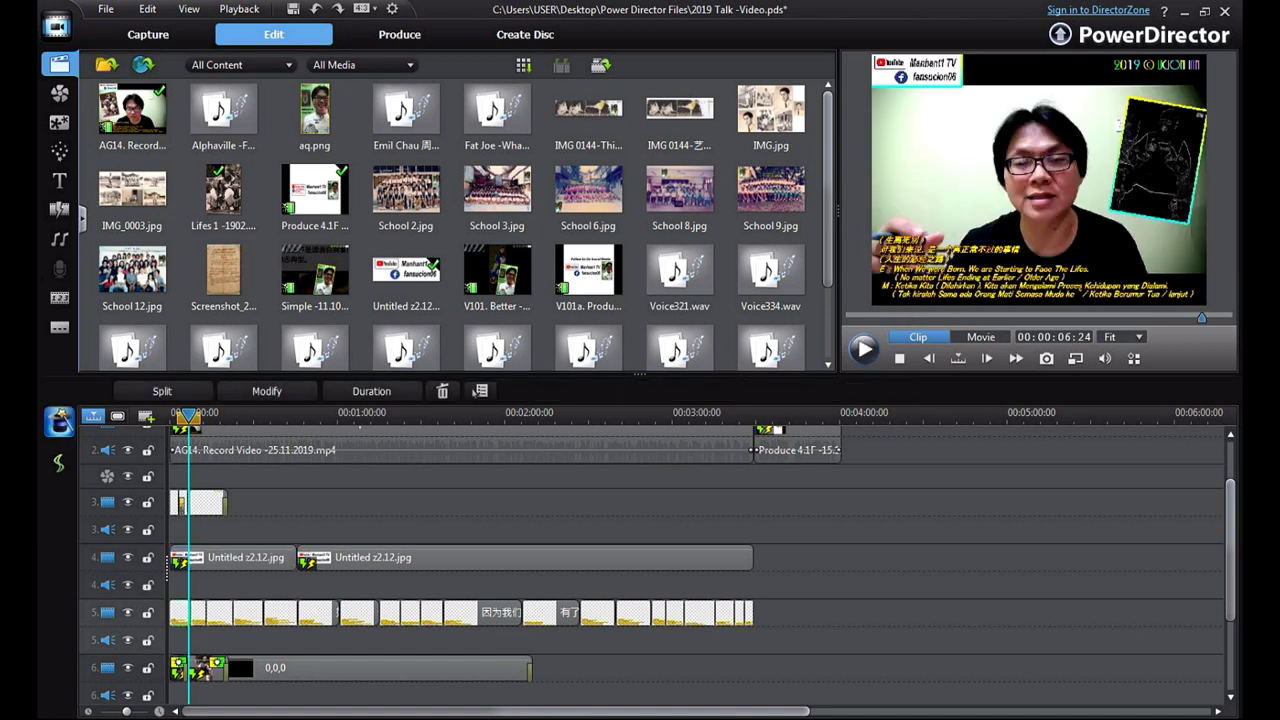
{"action": "left_click_drag", "start_coordinate": [188, 416], "coordinate": [180, 416]}
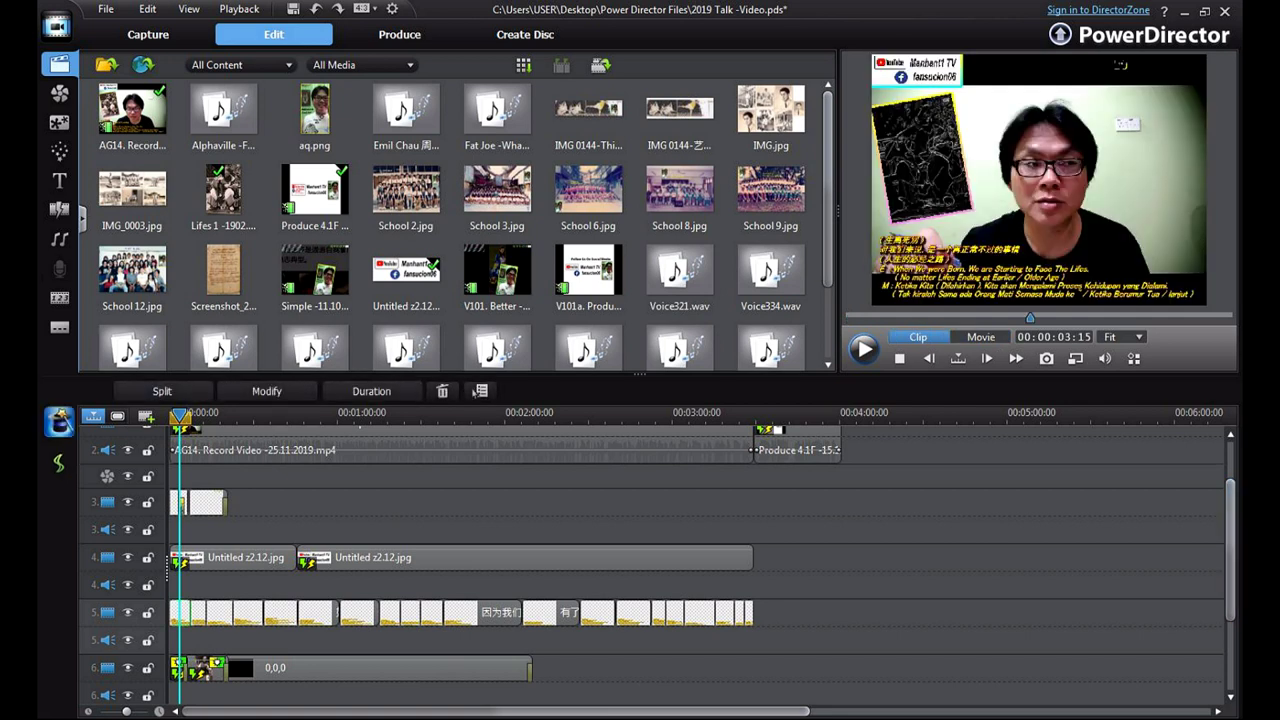
- Inspect the first picture clip on track 6 and the first title clip on track 7 against the tracks above
{"action": "scroll", "coordinate": [306, 571], "scroll_direction": "down", "scroll_amount": 3}
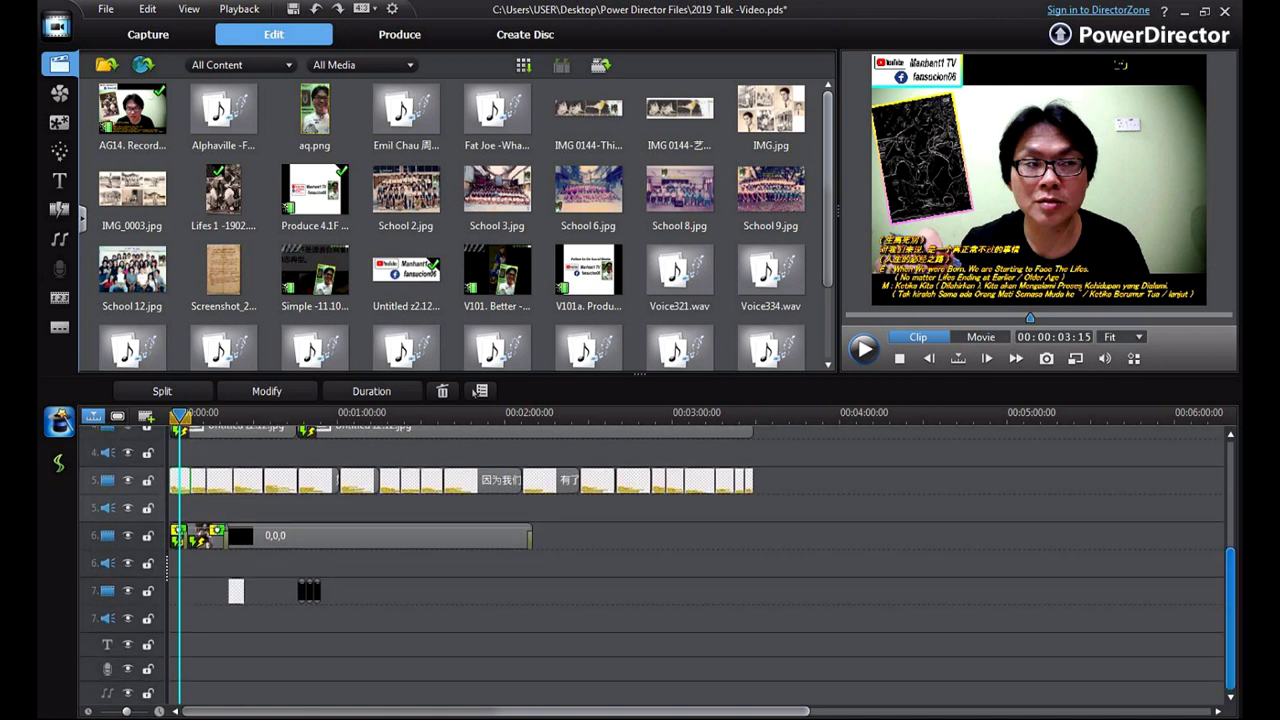
{"action": "left_click", "coordinate": [178, 541]}
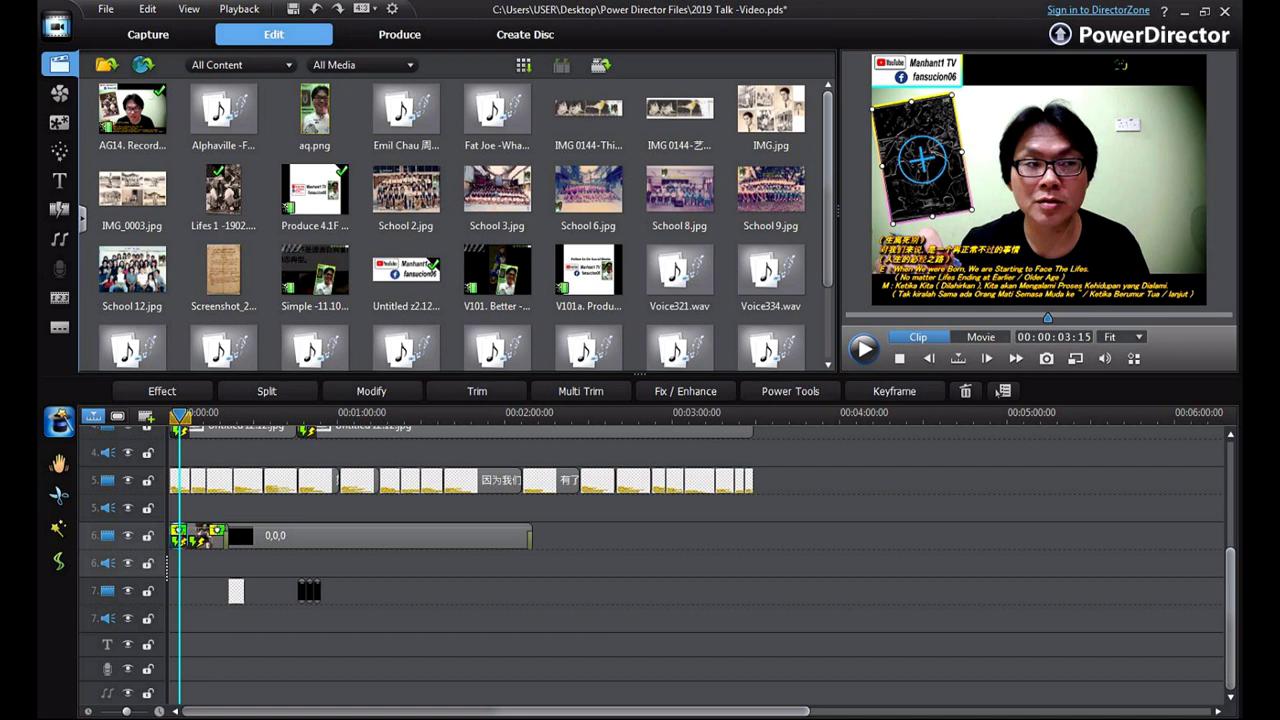
{"action": "left_click", "coordinate": [236, 591]}
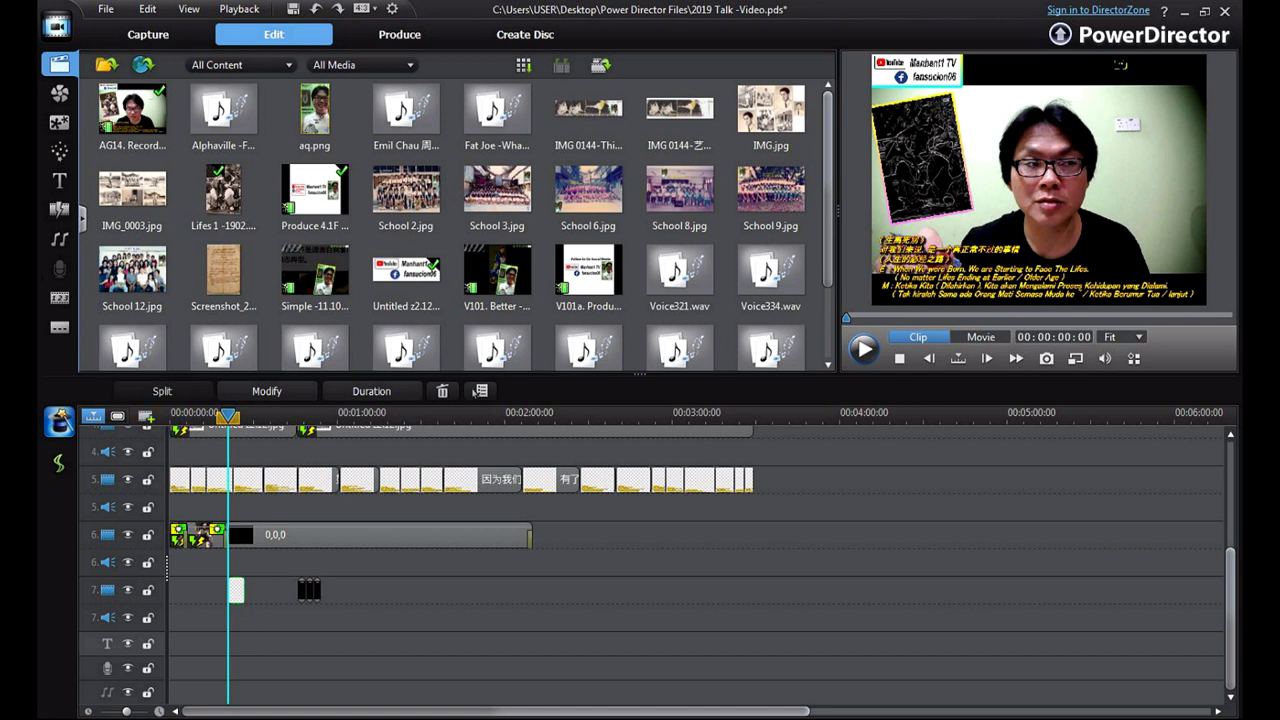
{"action": "scroll", "coordinate": [700, 560], "scroll_direction": "up", "scroll_amount": 5}
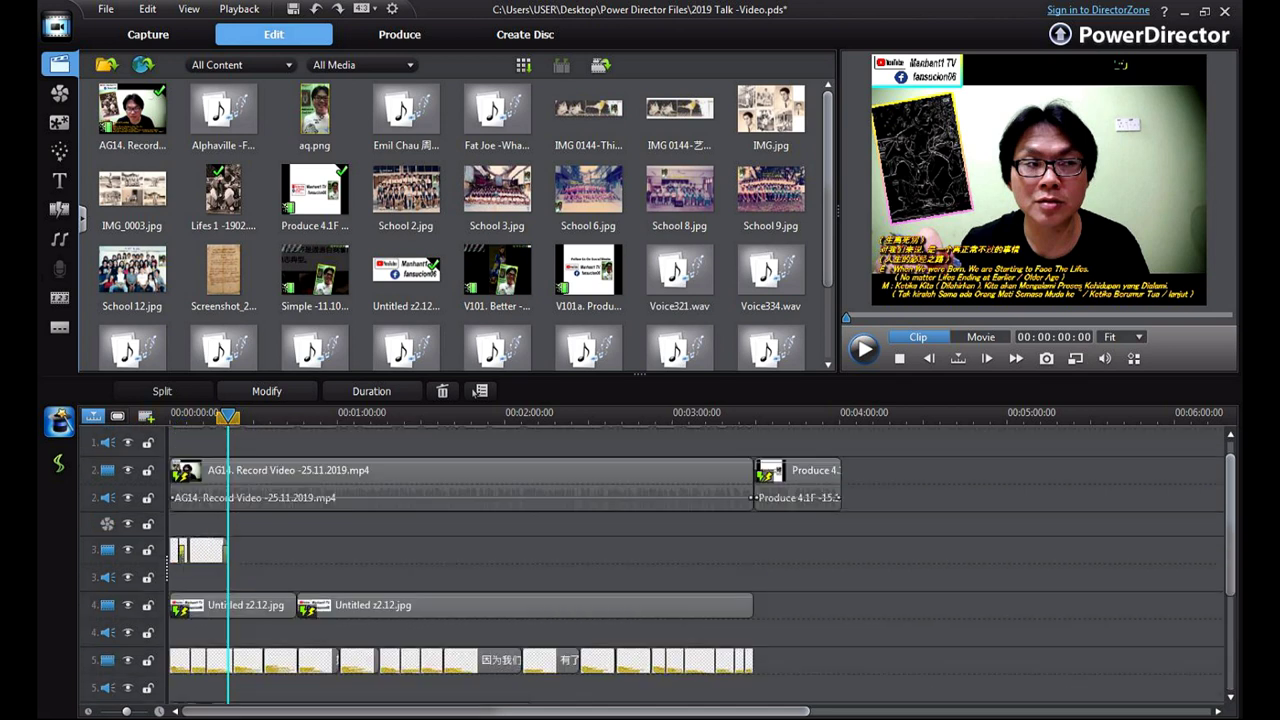
{"action": "scroll", "coordinate": [700, 560], "scroll_direction": "down", "scroll_amount": 3}
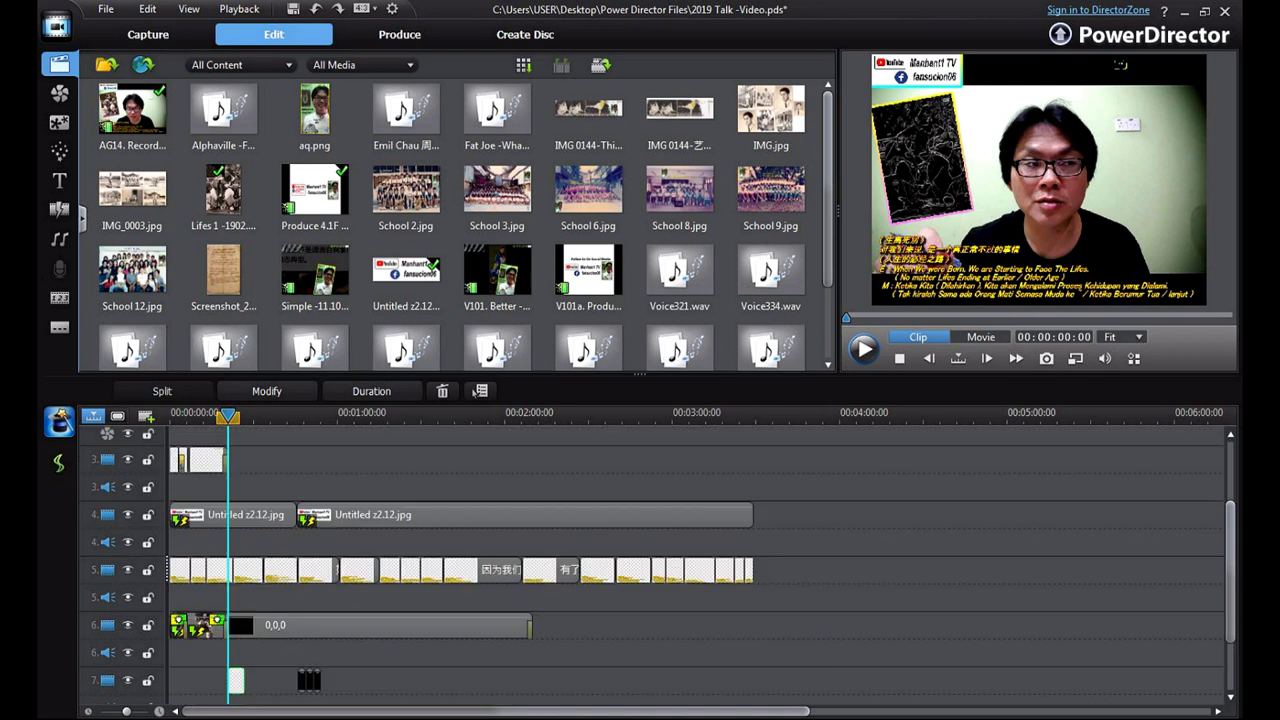
- Try a 30-second duration on the second title clip of track 3 and check the movie at 00:00:26:10
{"action": "left_click", "coordinate": [207, 460]}
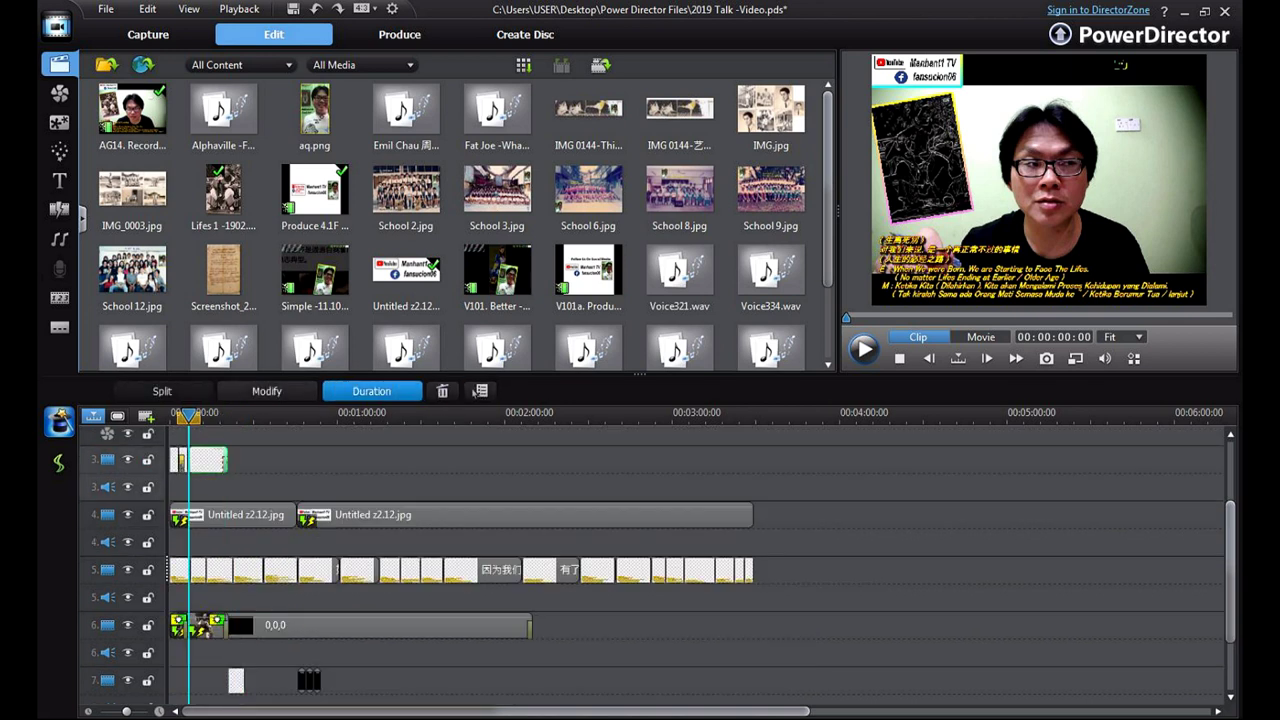
{"action": "left_click", "coordinate": [371, 391]}
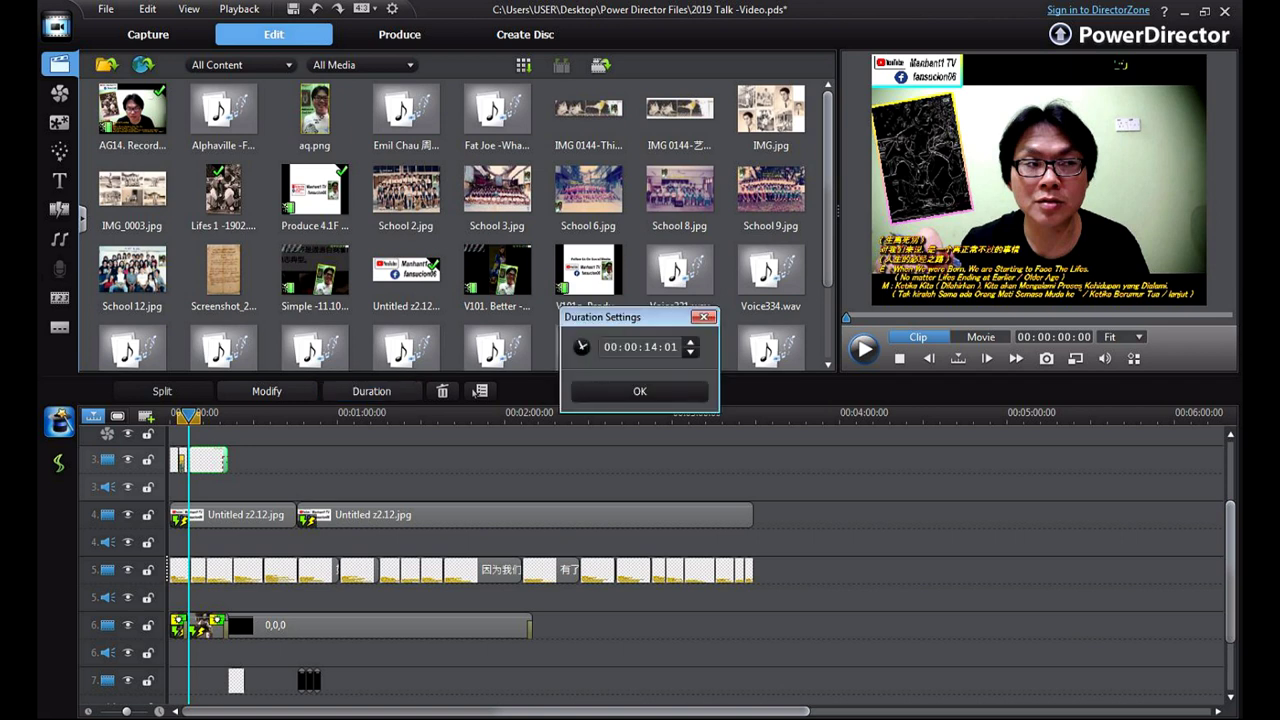
{"action": "type", "text": "30"}
{"action": "key", "text": "Return"}
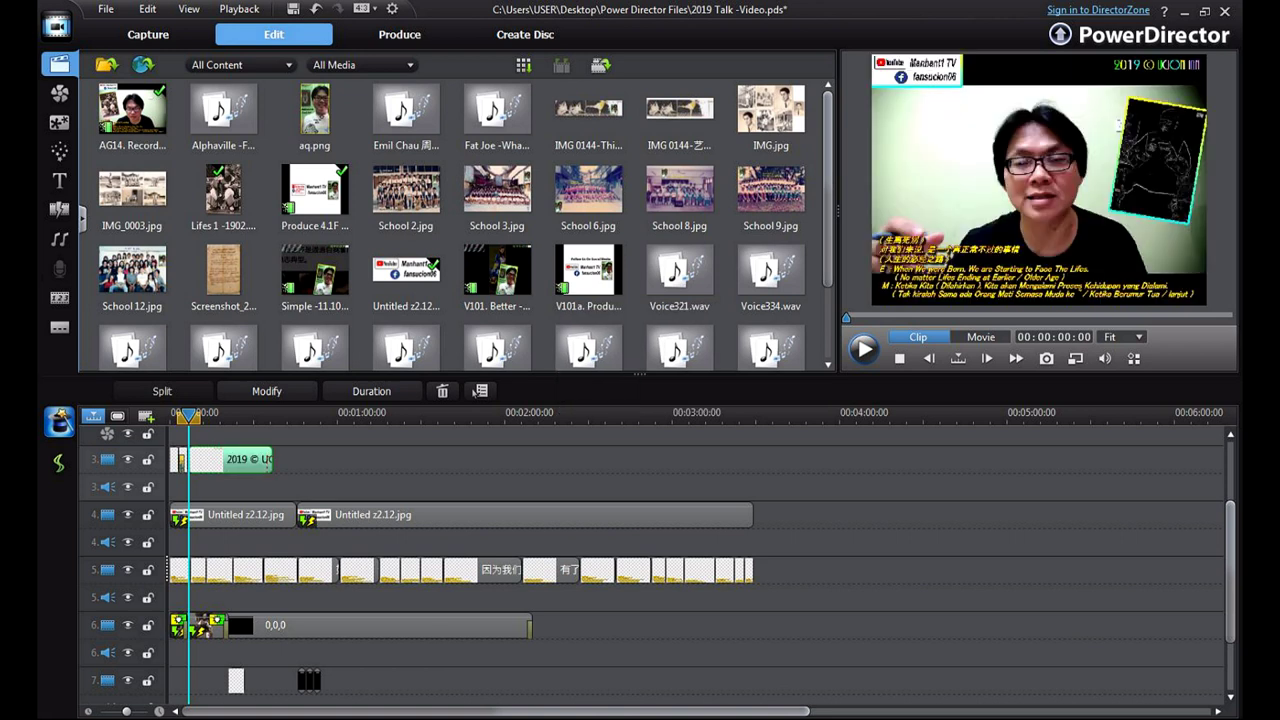
{"action": "left_click", "coordinate": [243, 414]}
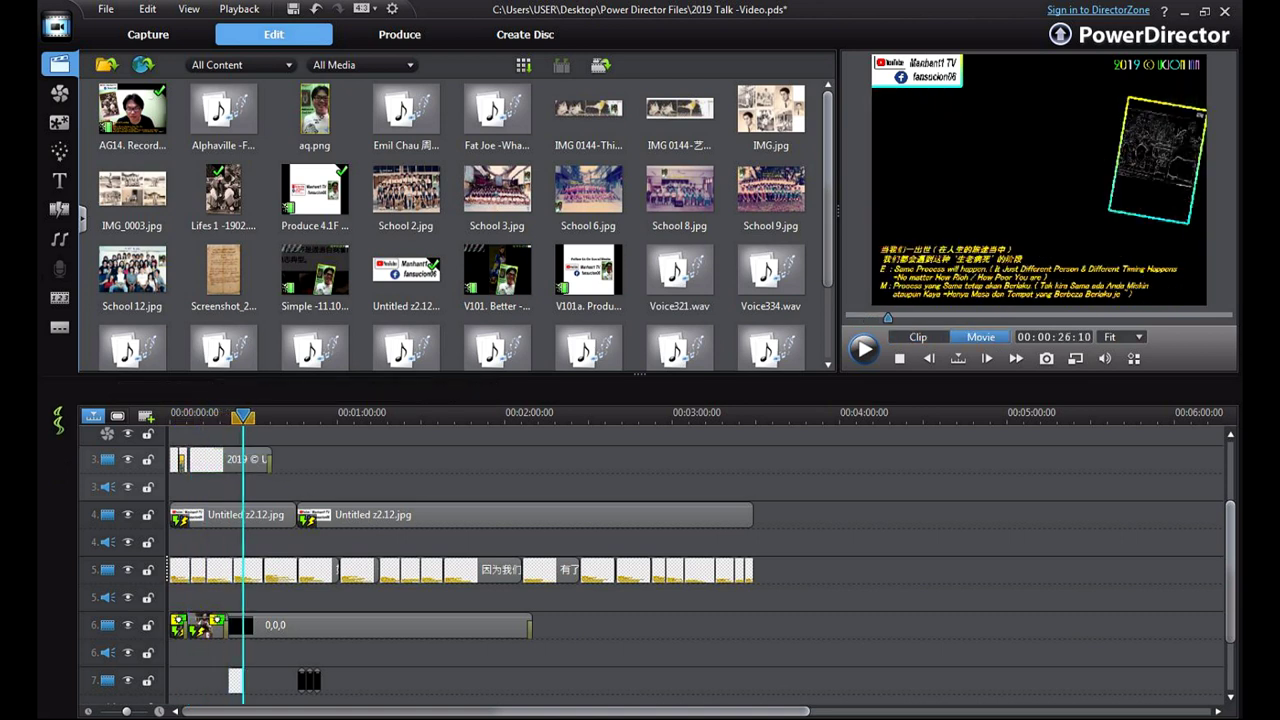
{"action": "left_click", "coordinate": [247, 459]}
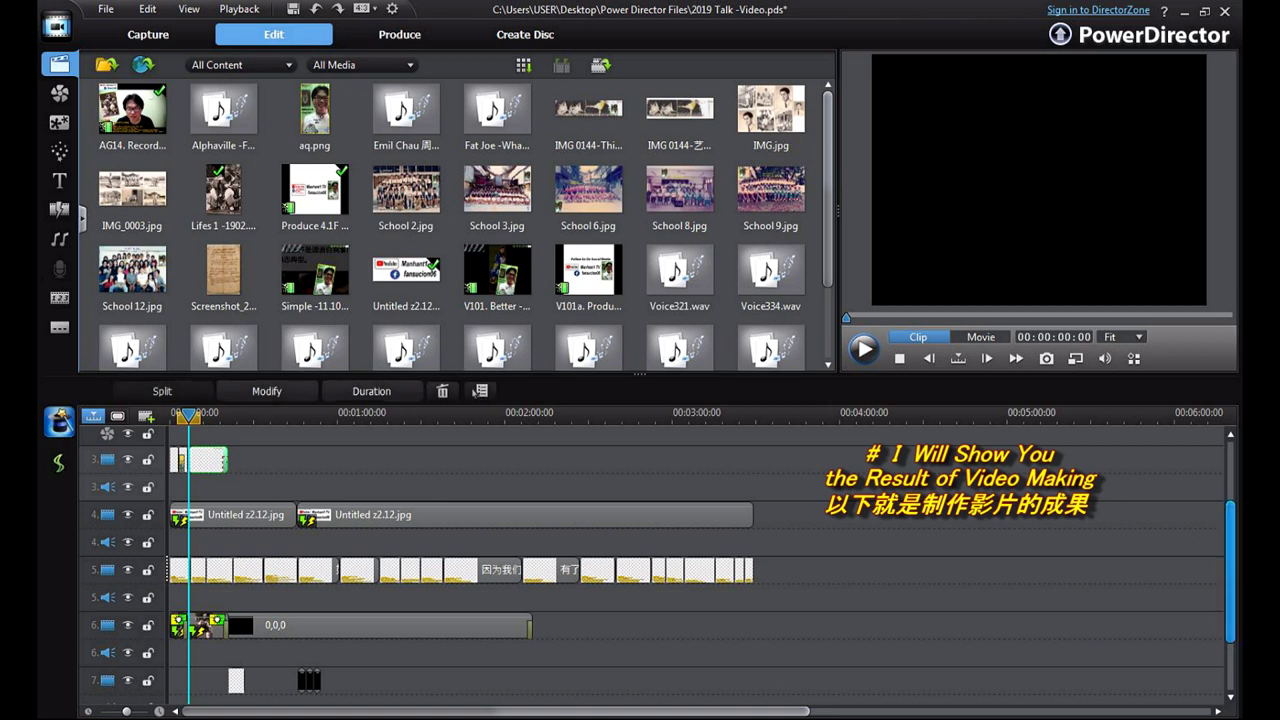
- Return the playhead to the start of the movie and view the available preview resolution options
{"action": "left_click", "coordinate": [1130, 510]}
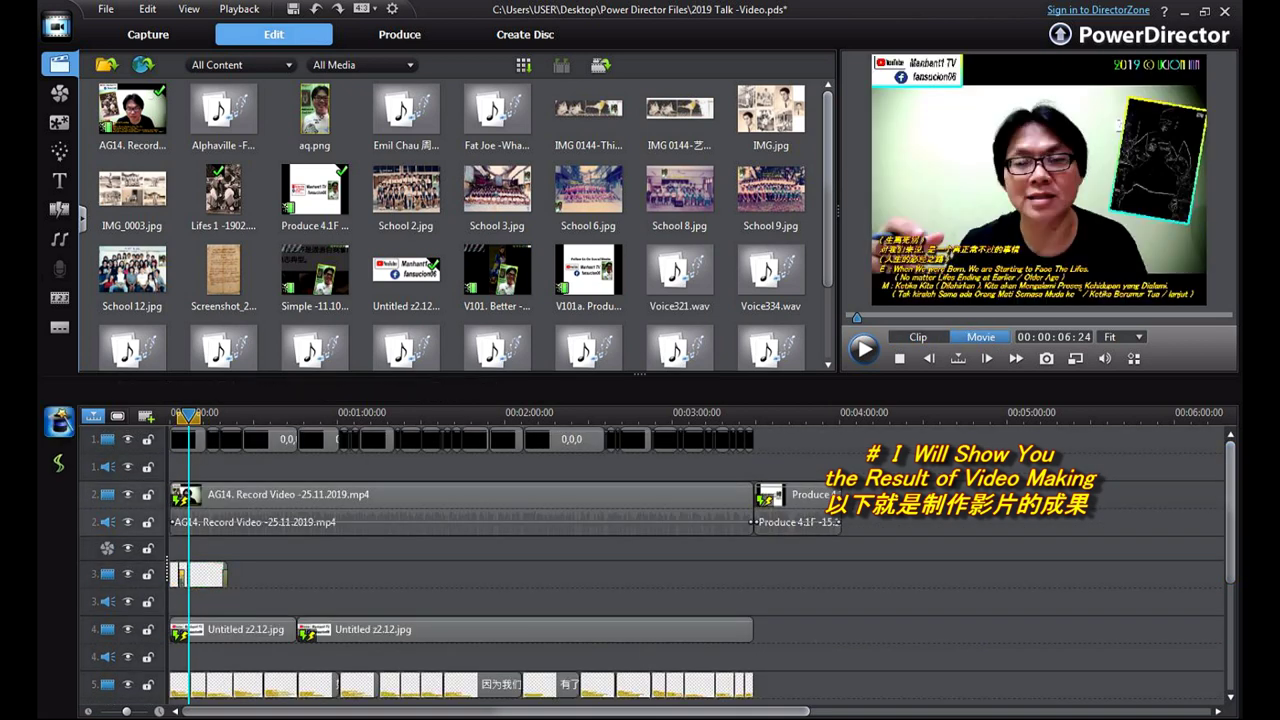
{"action": "left_click_drag", "start_coordinate": [188, 416], "coordinate": [170, 416]}
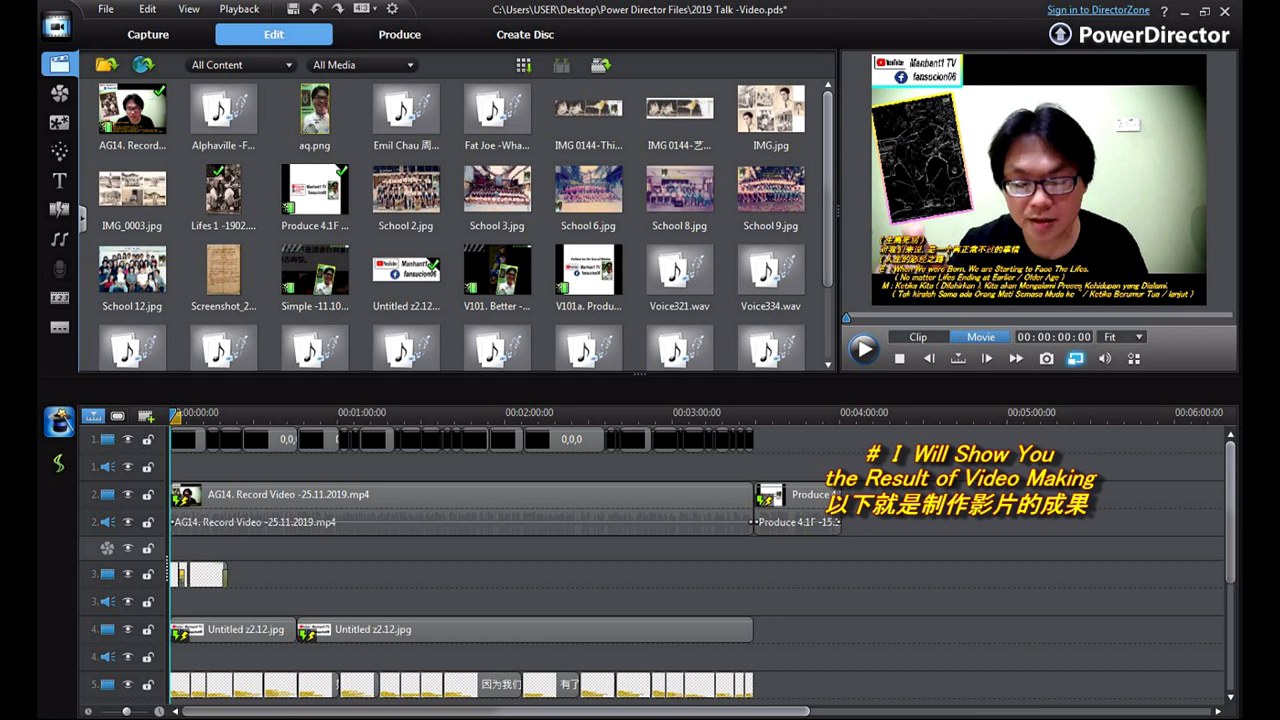
{"action": "left_click", "coordinate": [1075, 358]}
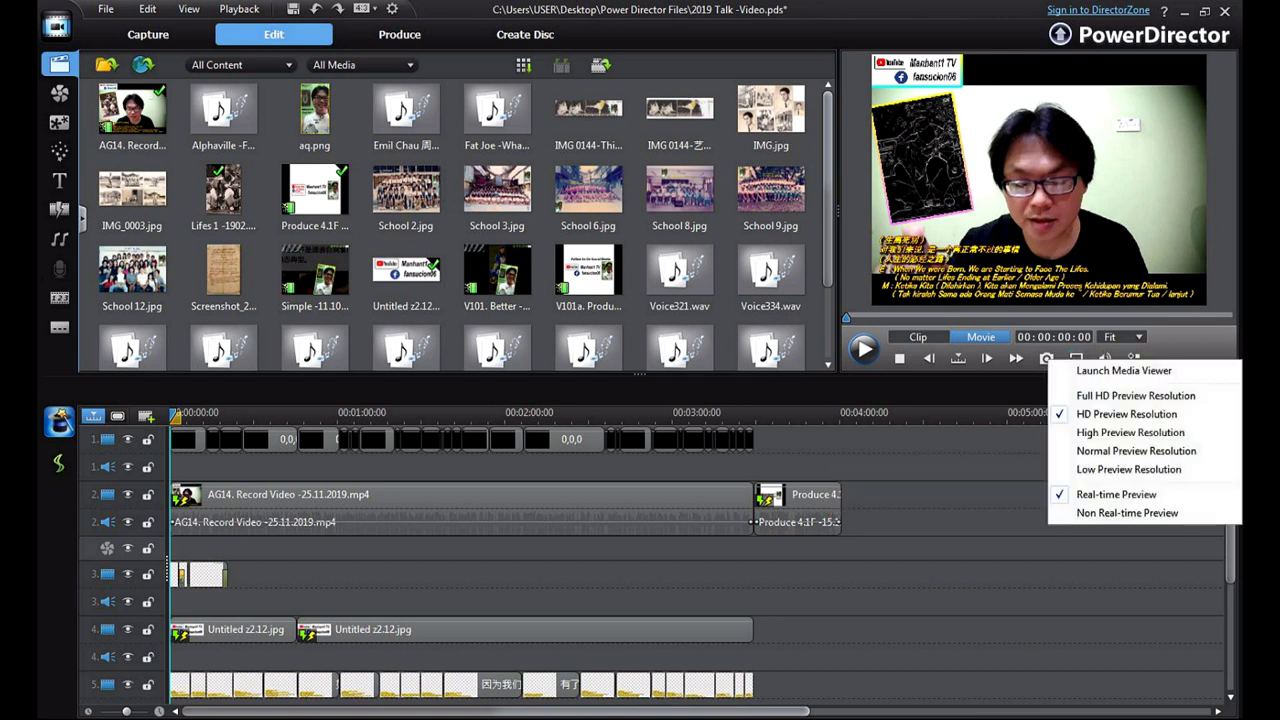
{"action": "left_click", "coordinate": [864, 349]}
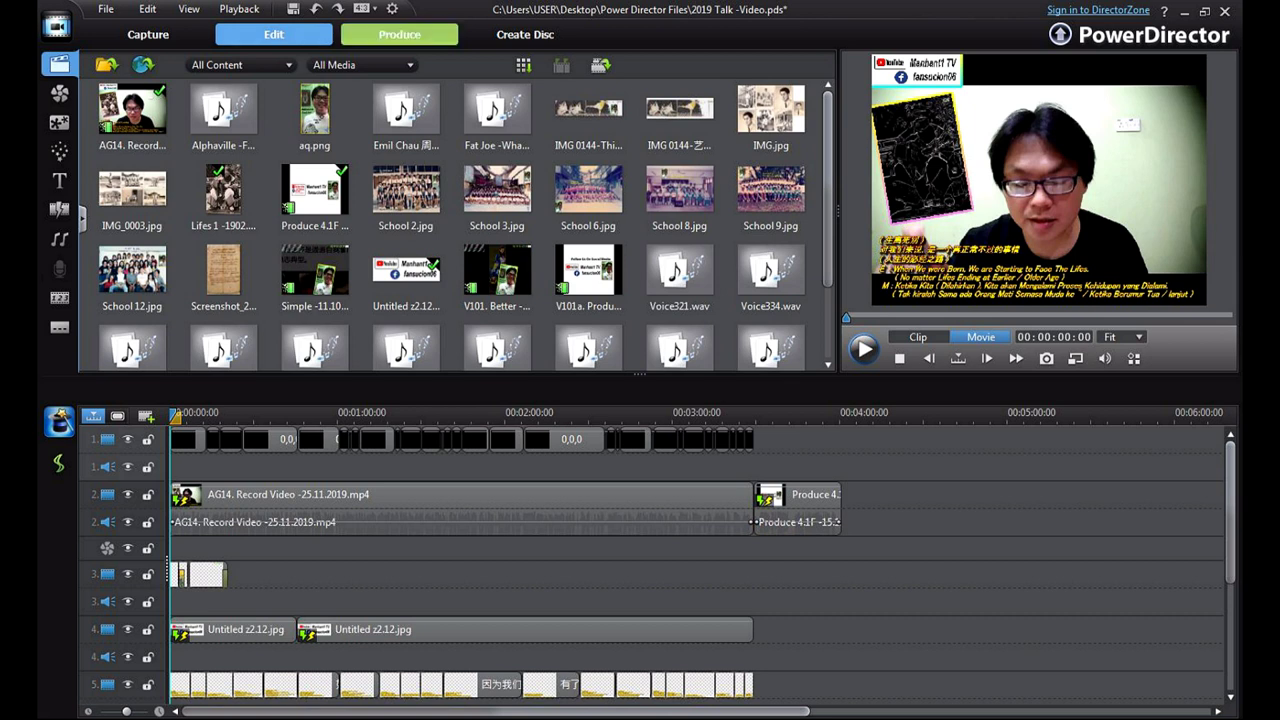
- Open the movie production settings and choose MPEG-4 as the output file format
{"action": "left_click", "coordinate": [399, 34]}
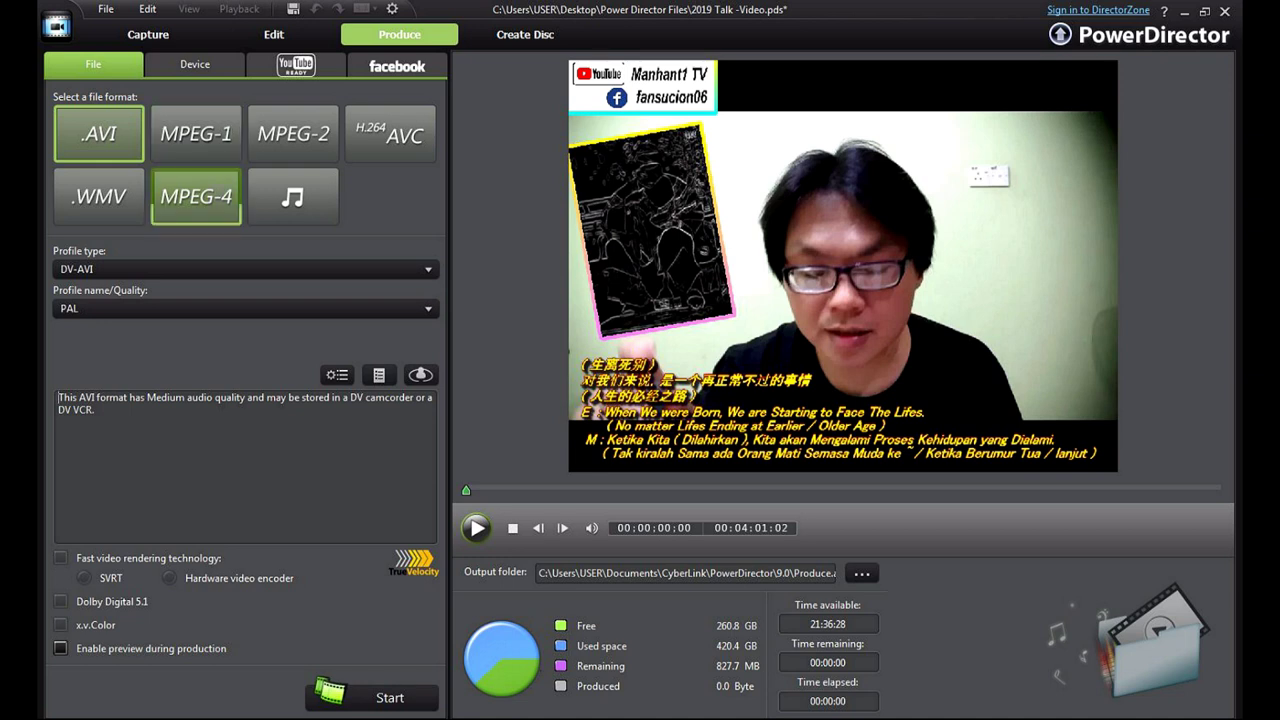
{"action": "left_click", "coordinate": [196, 197]}
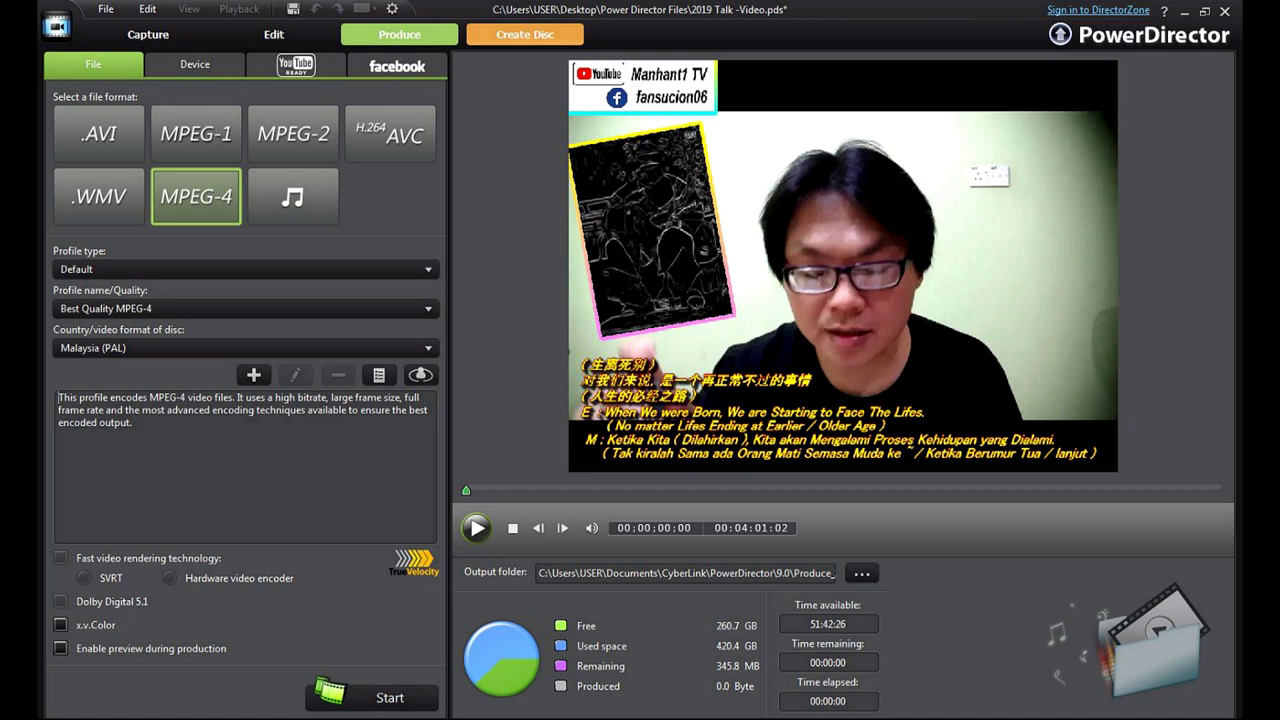
- Examine the disc creation settings: the title content, the menu templates, and the disc format preferences
{"action": "left_click", "coordinate": [525, 34]}
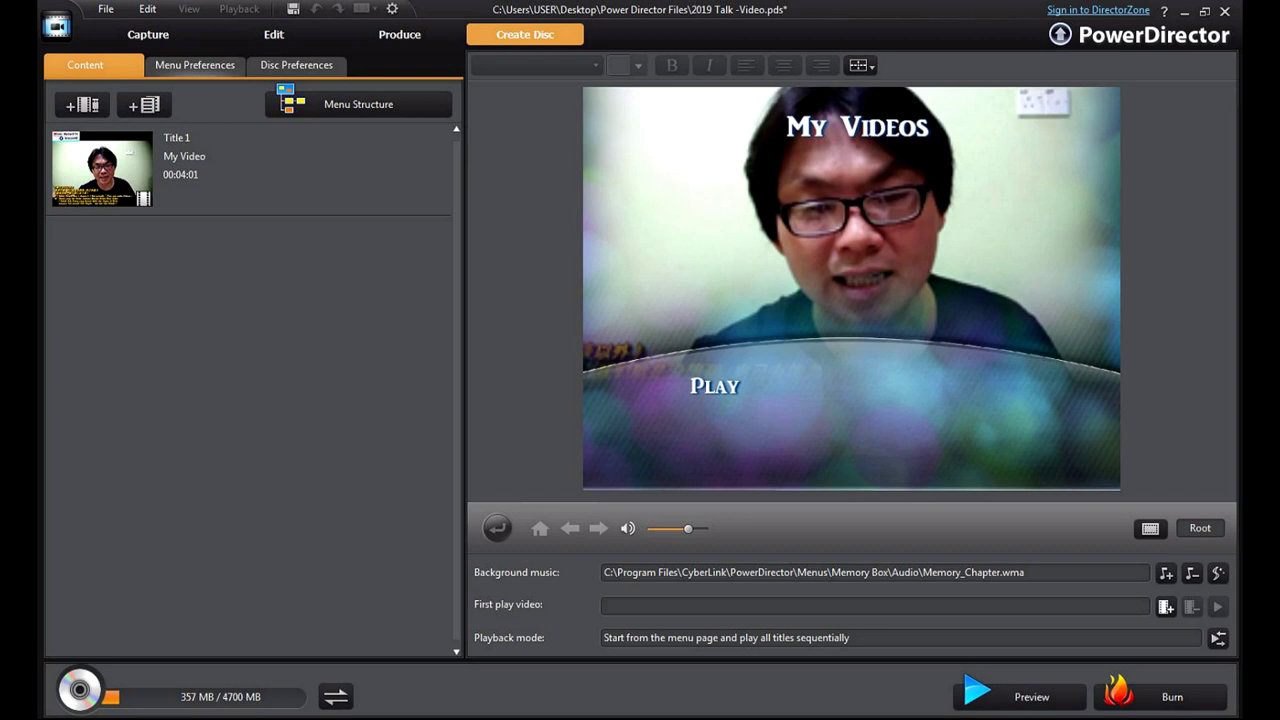
{"action": "left_click", "coordinate": [195, 66]}
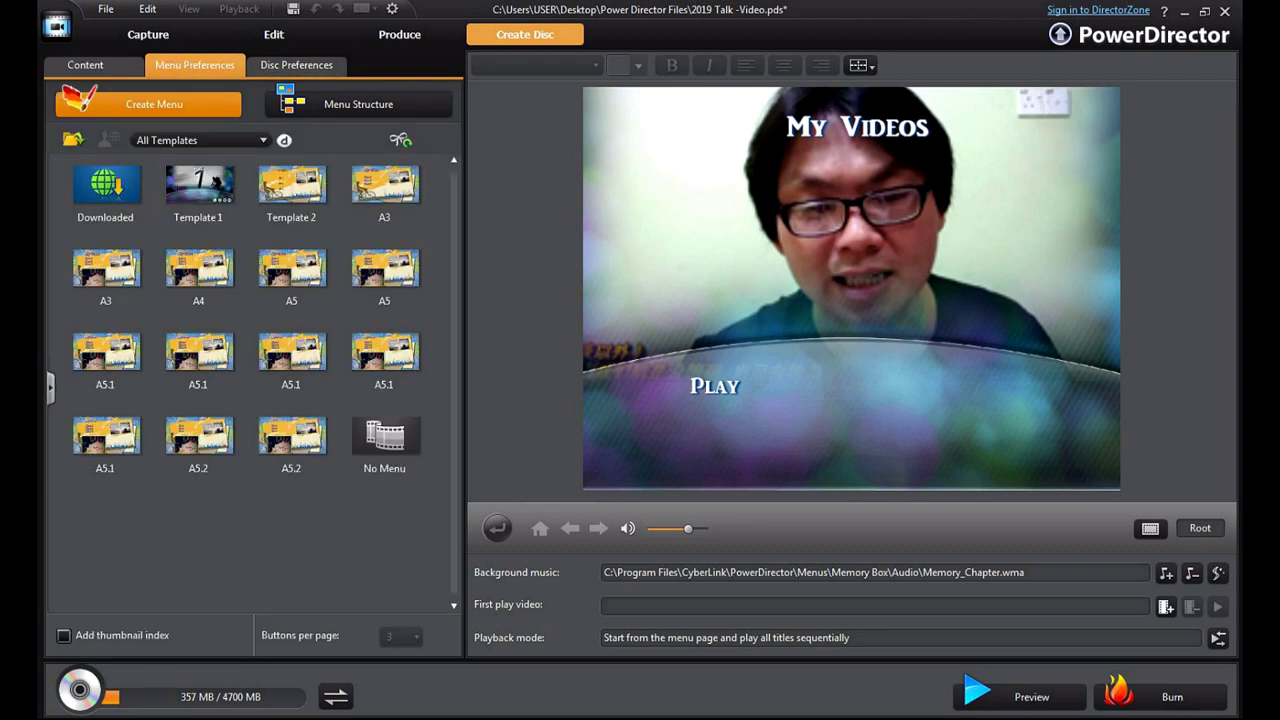
{"action": "left_click", "coordinate": [86, 66]}
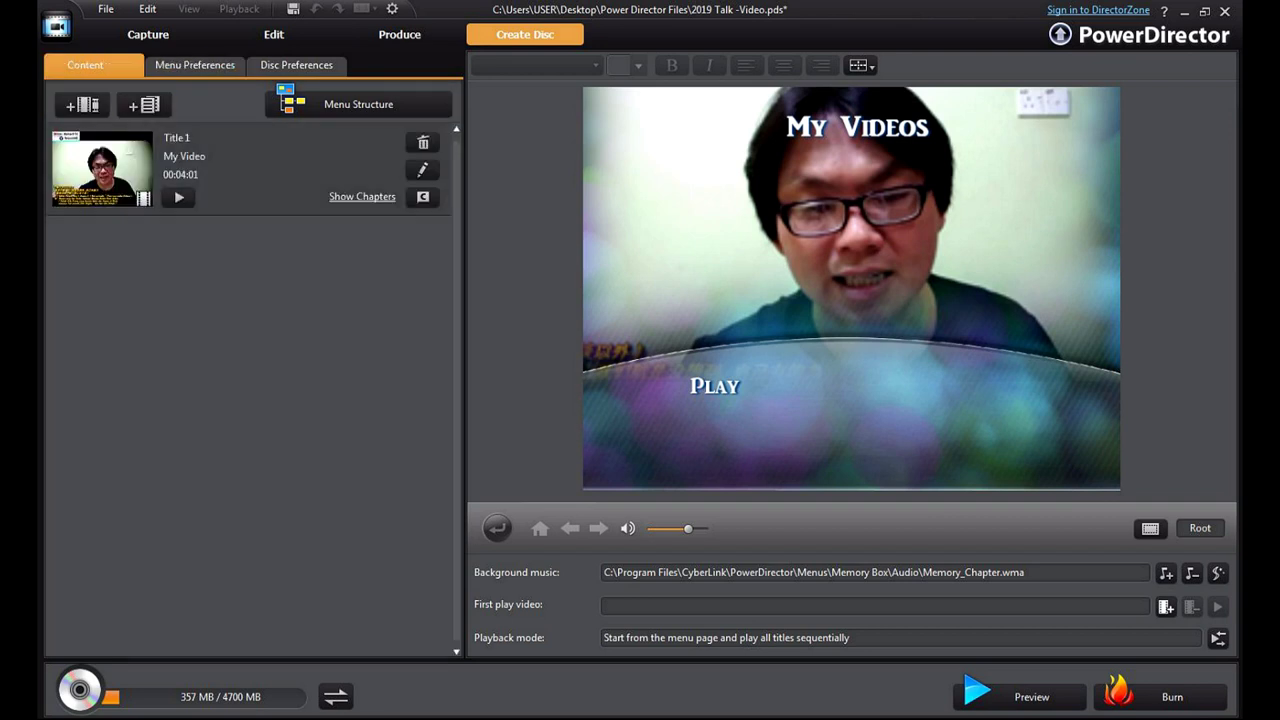
{"action": "left_click", "coordinate": [296, 66]}
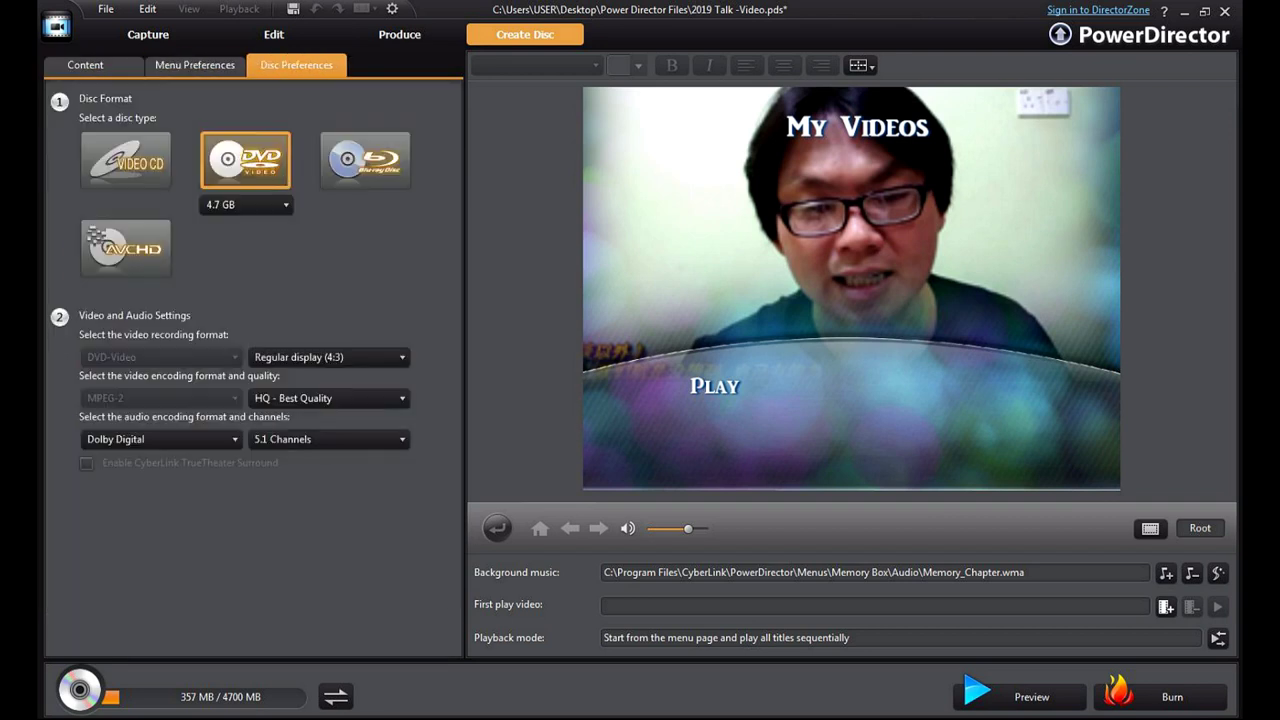
{"action": "left_click", "coordinate": [92, 66]}
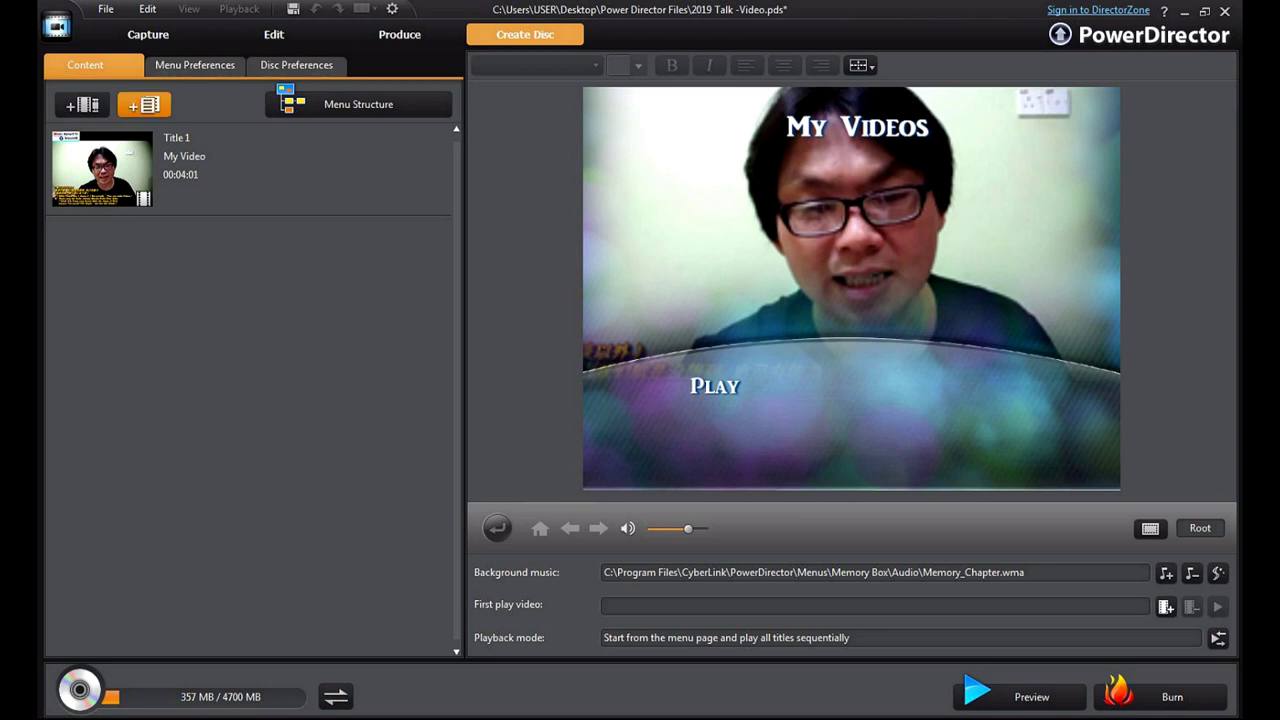
{"action": "mouse_move", "coordinate": [250, 165]}
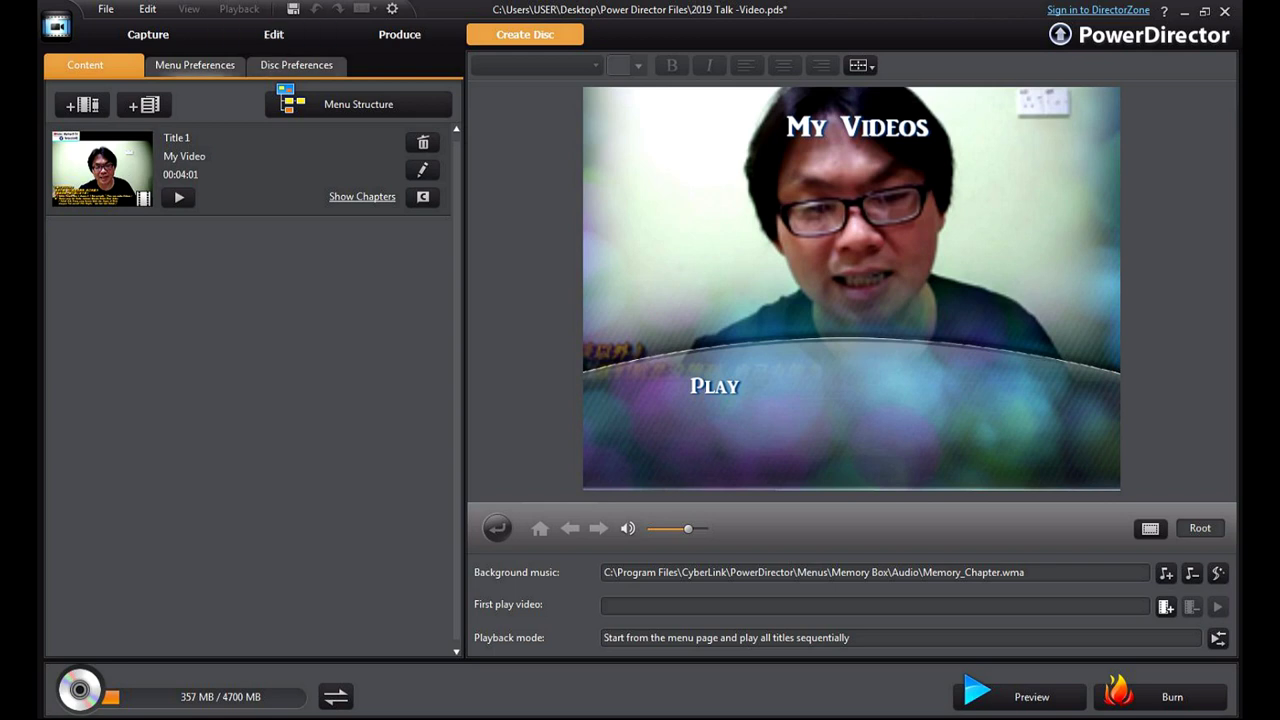
{"action": "left_click", "coordinate": [194, 64]}
{"action": "left_click", "coordinate": [85, 64]}
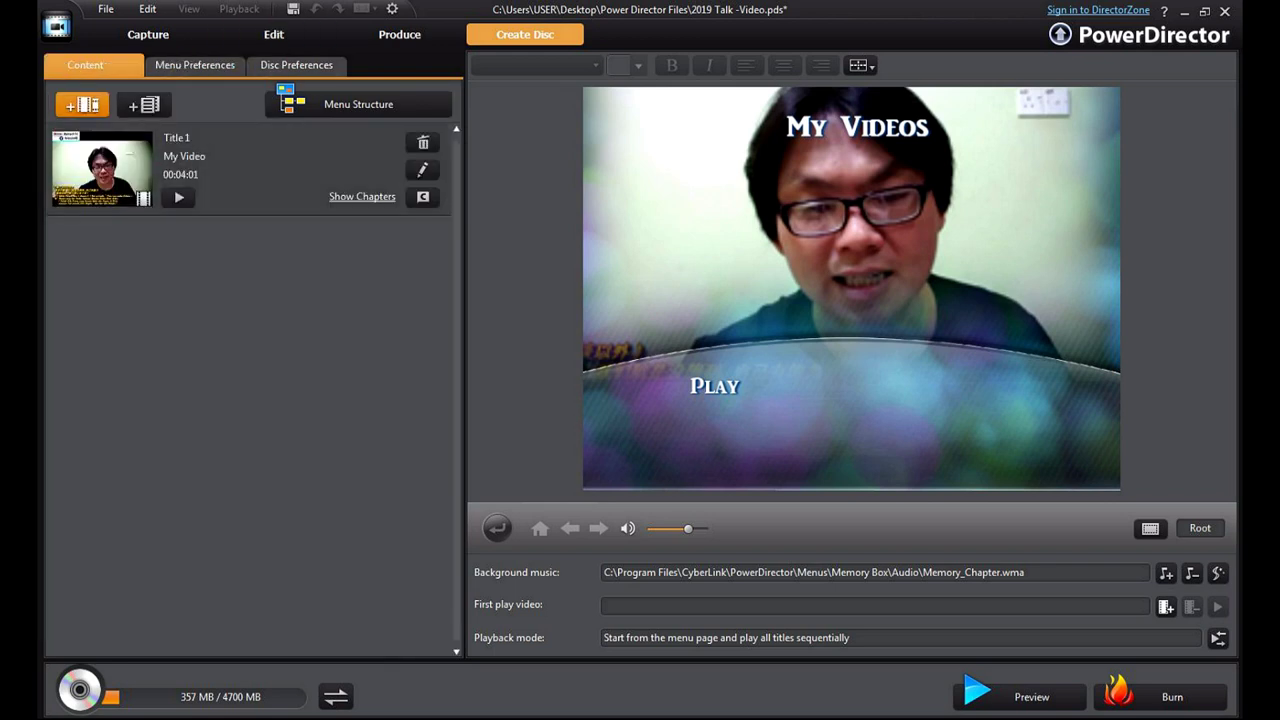
- View the file selection dialogs for adding videos and PowerDirector projects to the disc, without adding anything
{"action": "left_click", "coordinate": [82, 105]}
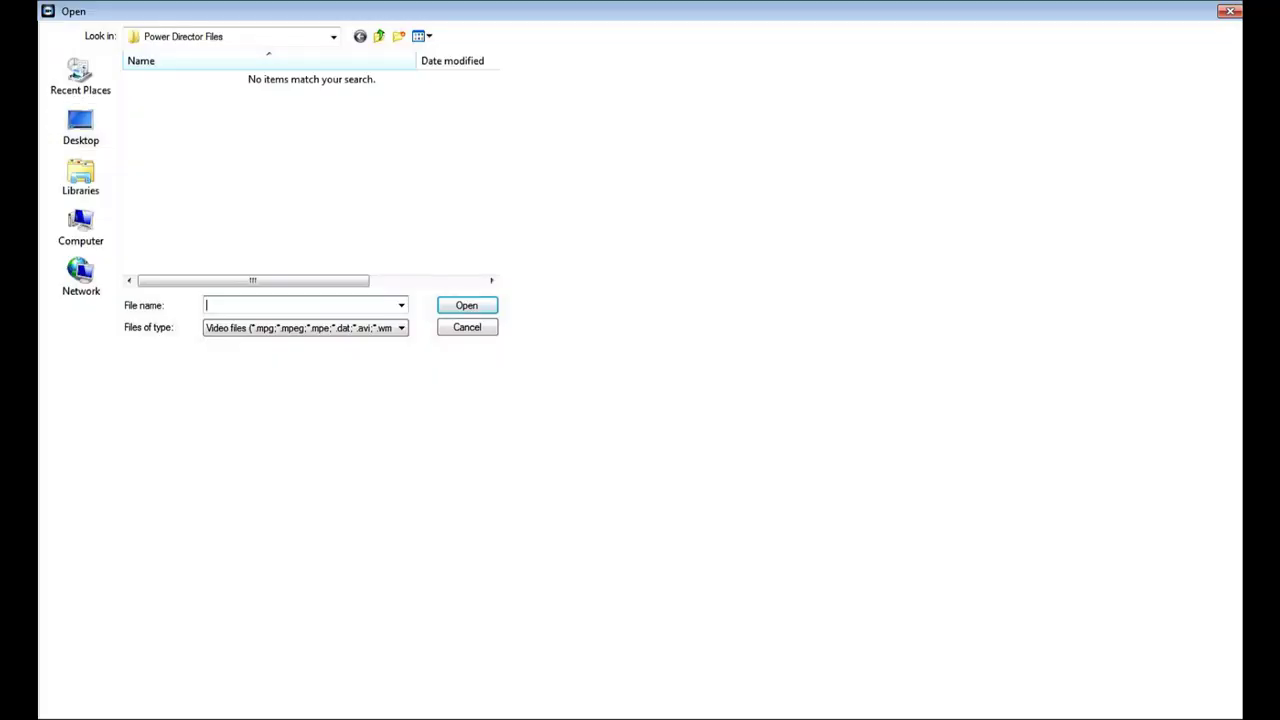
{"action": "left_click", "coordinate": [1230, 11]}
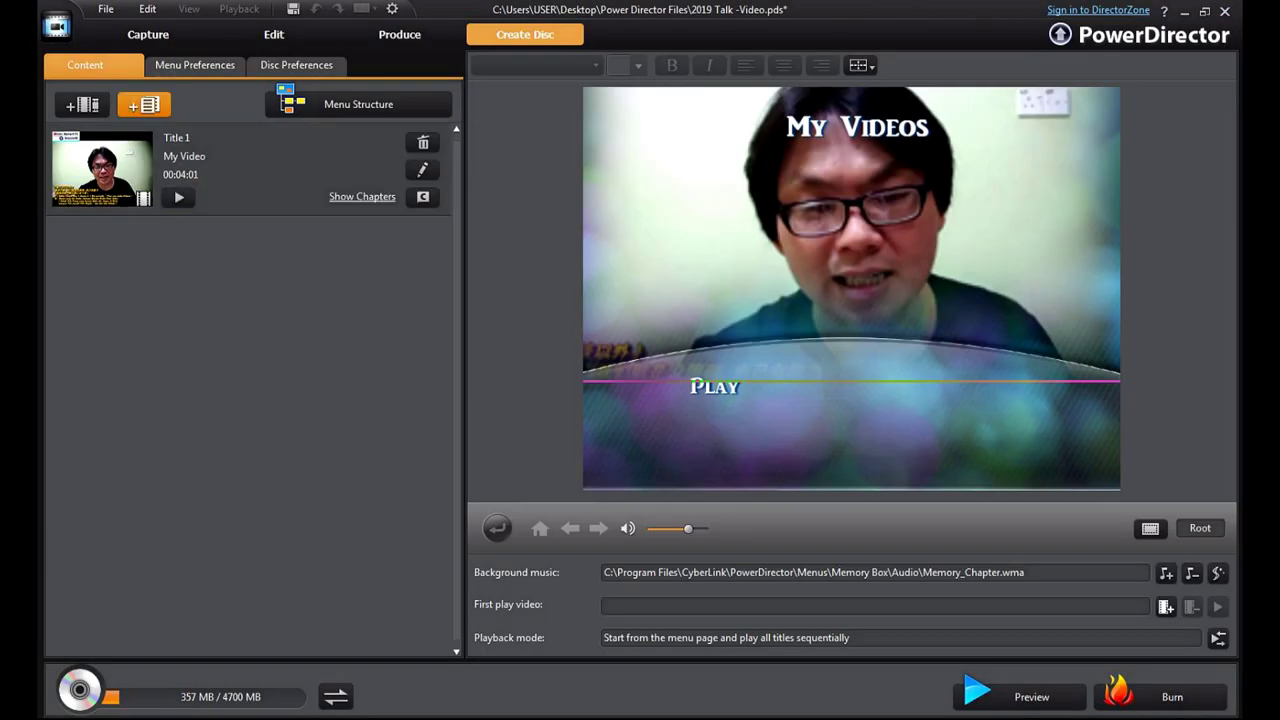
{"action": "left_click", "coordinate": [144, 105]}
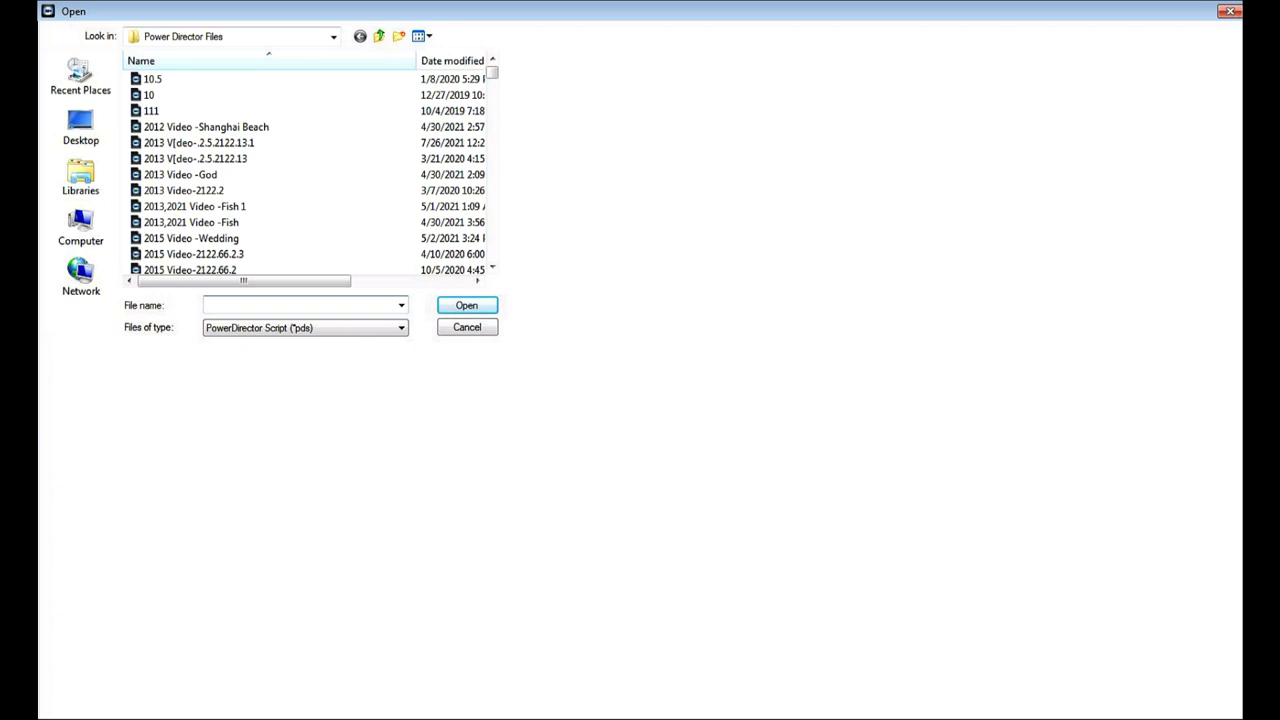
{"action": "left_click", "coordinate": [1230, 11]}
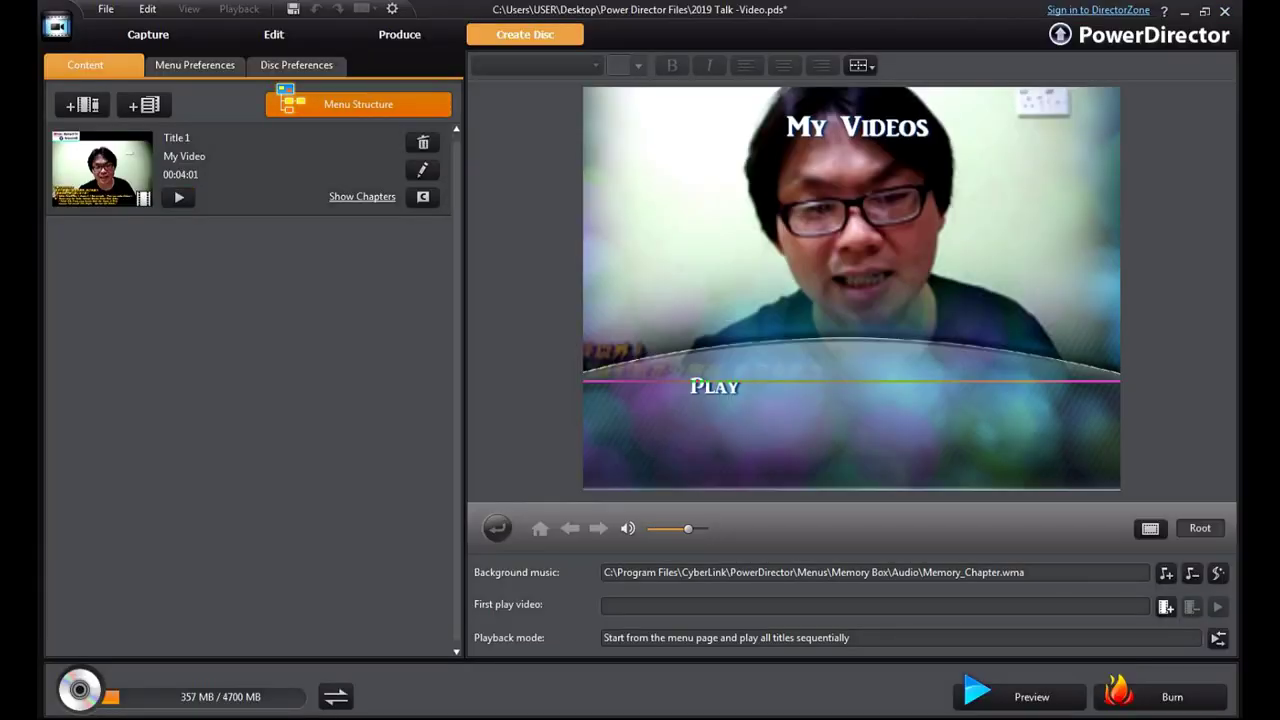
- View the disc's menu structure down to the My Video title and return to the disc content list
{"action": "left_click", "coordinate": [290, 100]}
{"action": "left_click", "coordinate": [208, 153]}
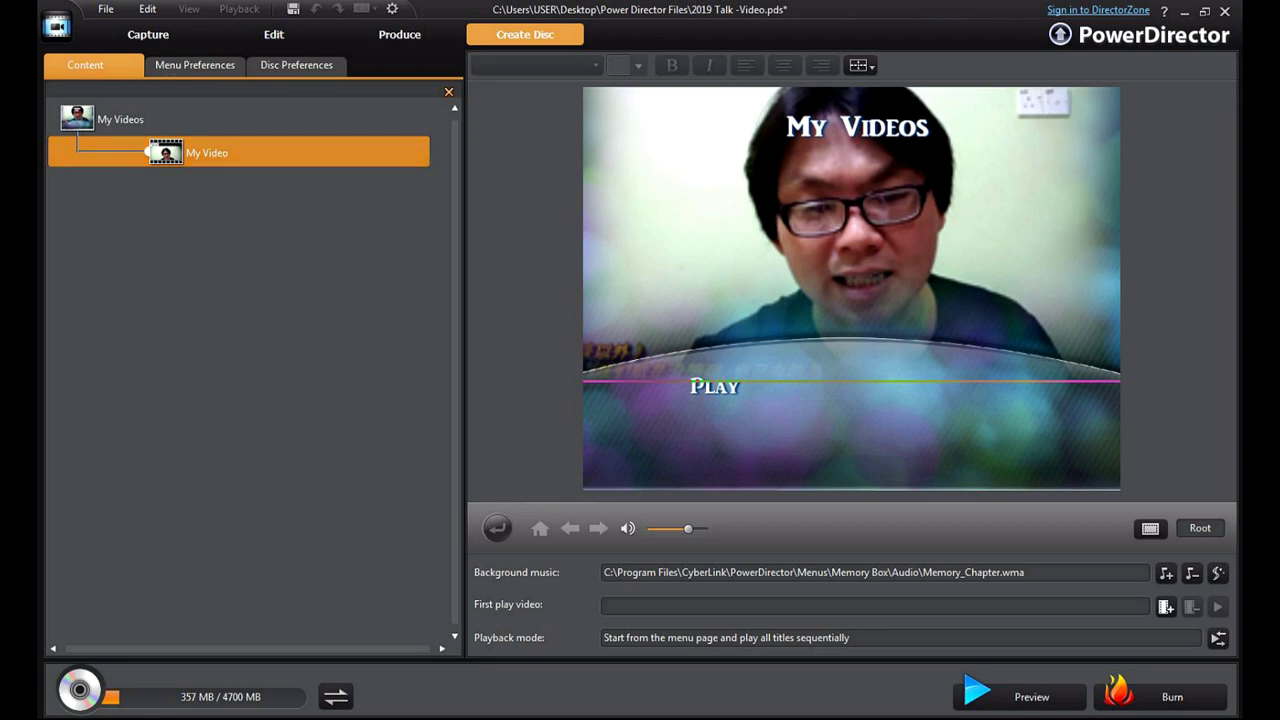
{"action": "left_click", "coordinate": [195, 65]}
{"action": "left_click", "coordinate": [85, 65]}
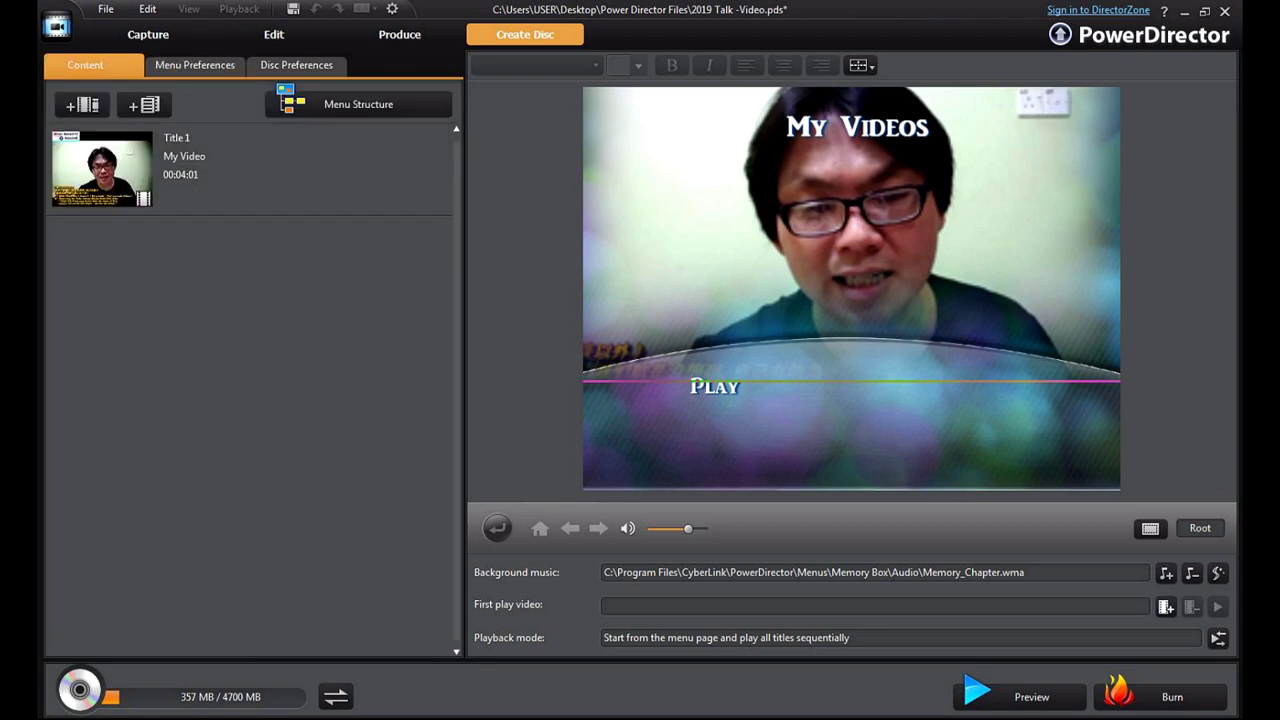
- Apply the A4 menu template to all pages of the disc menu
{"action": "left_click", "coordinate": [195, 65]}
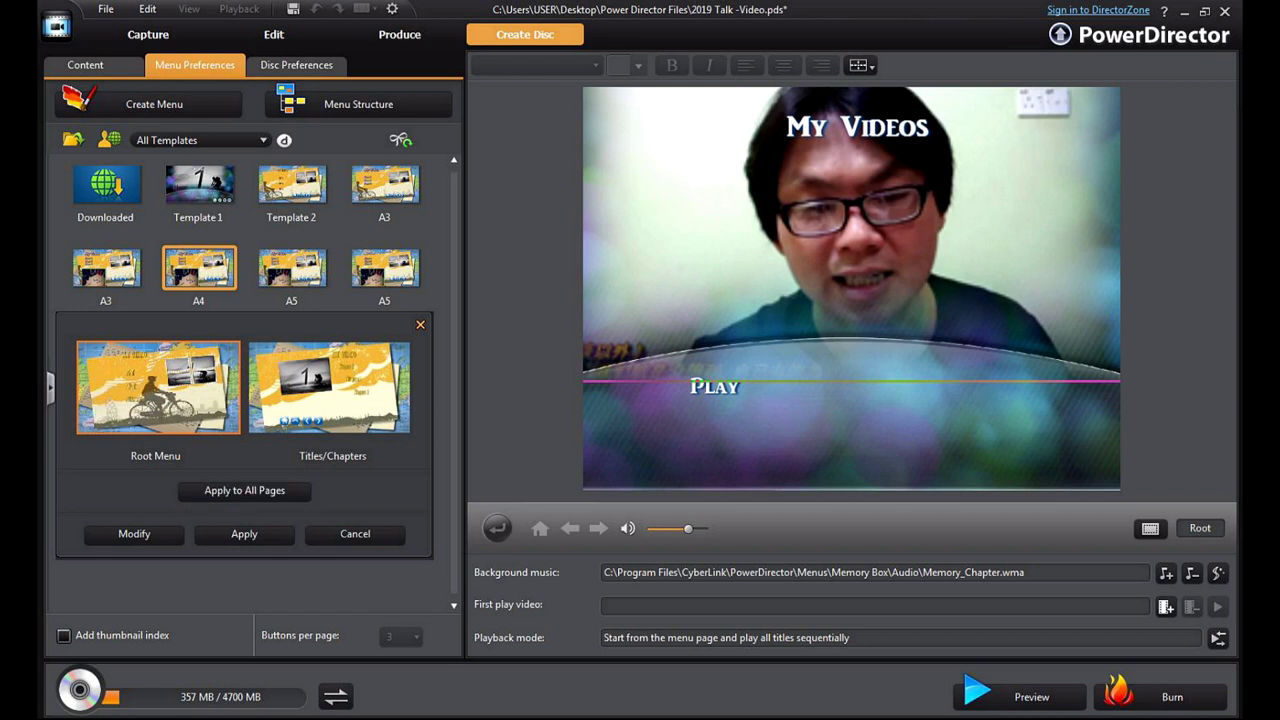
{"action": "left_click", "coordinate": [244, 491]}
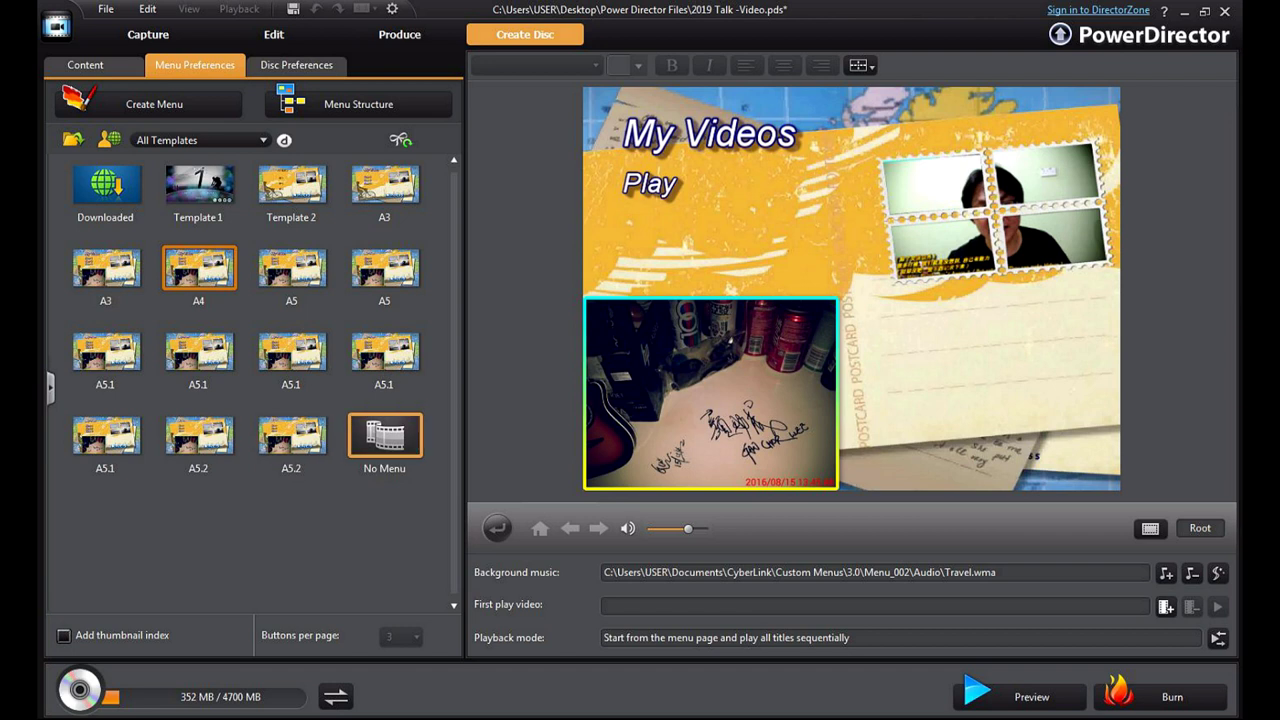
- Shift the "My Videos" heading slightly to the right on the root menu and change its text to "Maady Videos"
{"action": "left_click_drag", "start_coordinate": [710, 137], "coordinate": [784, 142]}
{"action": "left_click", "coordinate": [731, 141]}
{"action": "type", "text": "aad"}
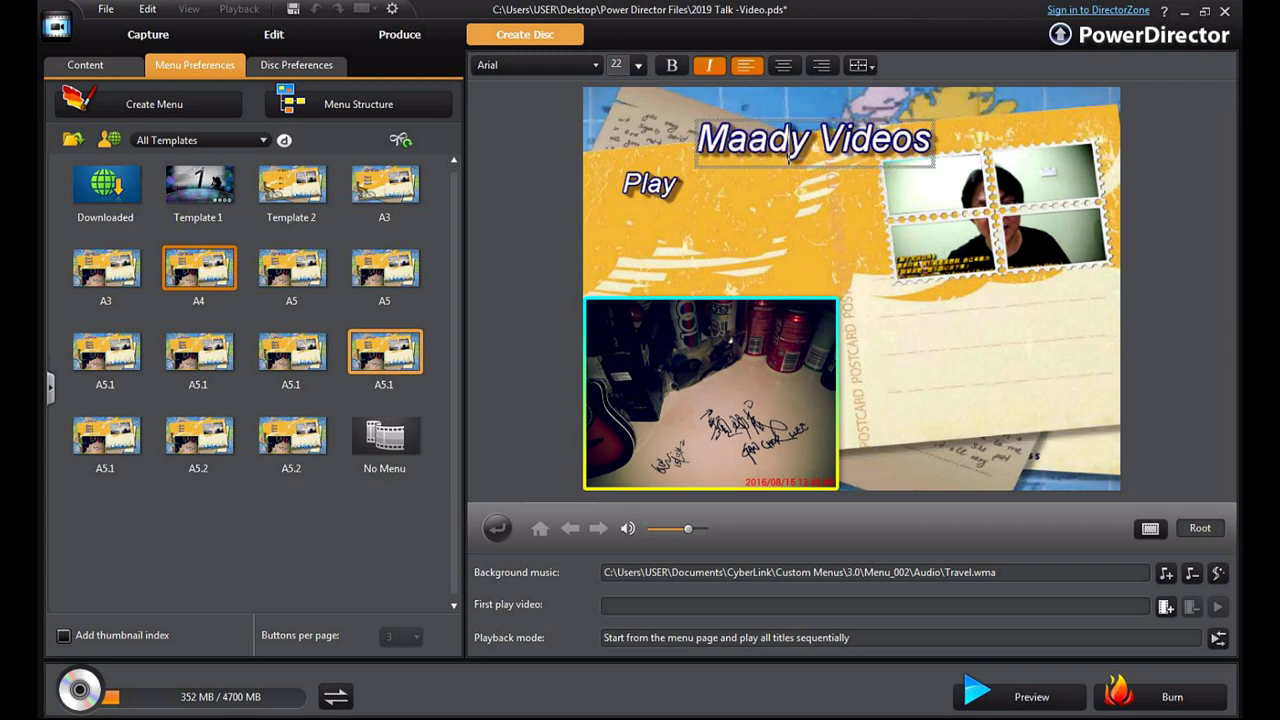
- Change the root menu heading text to "Maadfay Videos" and view the disc's menu structure
{"action": "type", "text": "fa"}
{"action": "key", "text": "Return"}
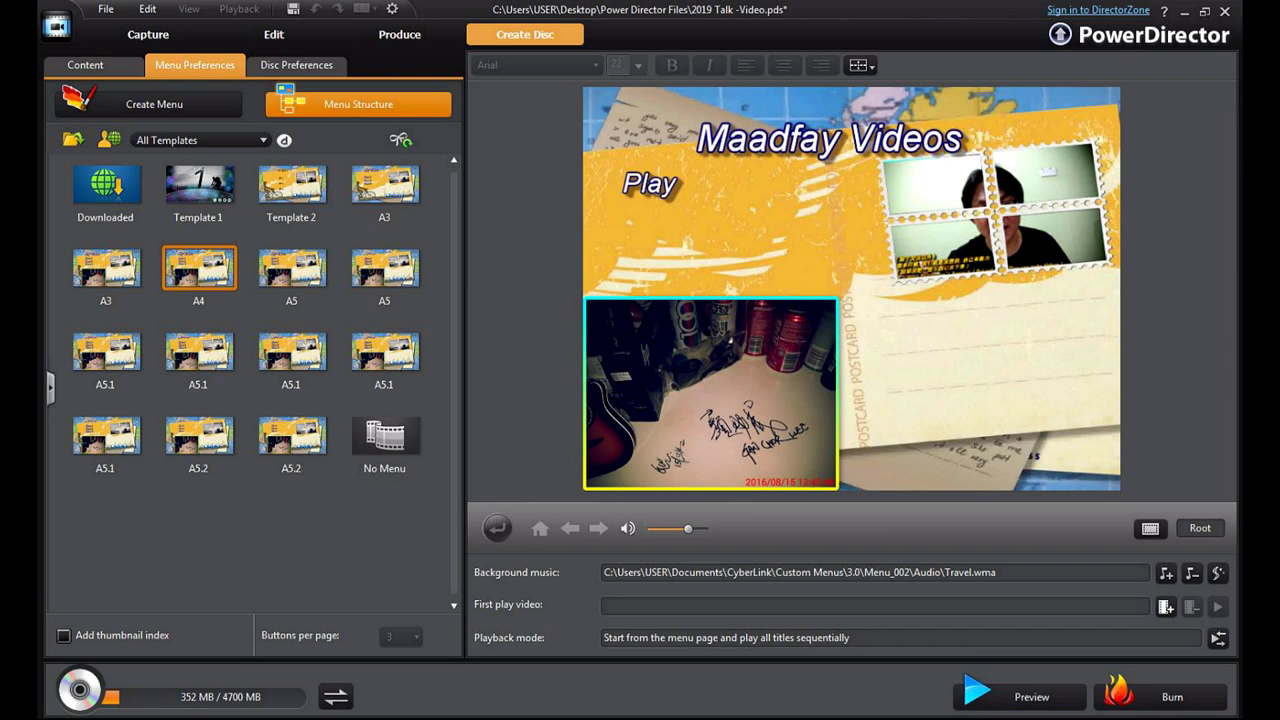
{"action": "left_click", "coordinate": [358, 104]}
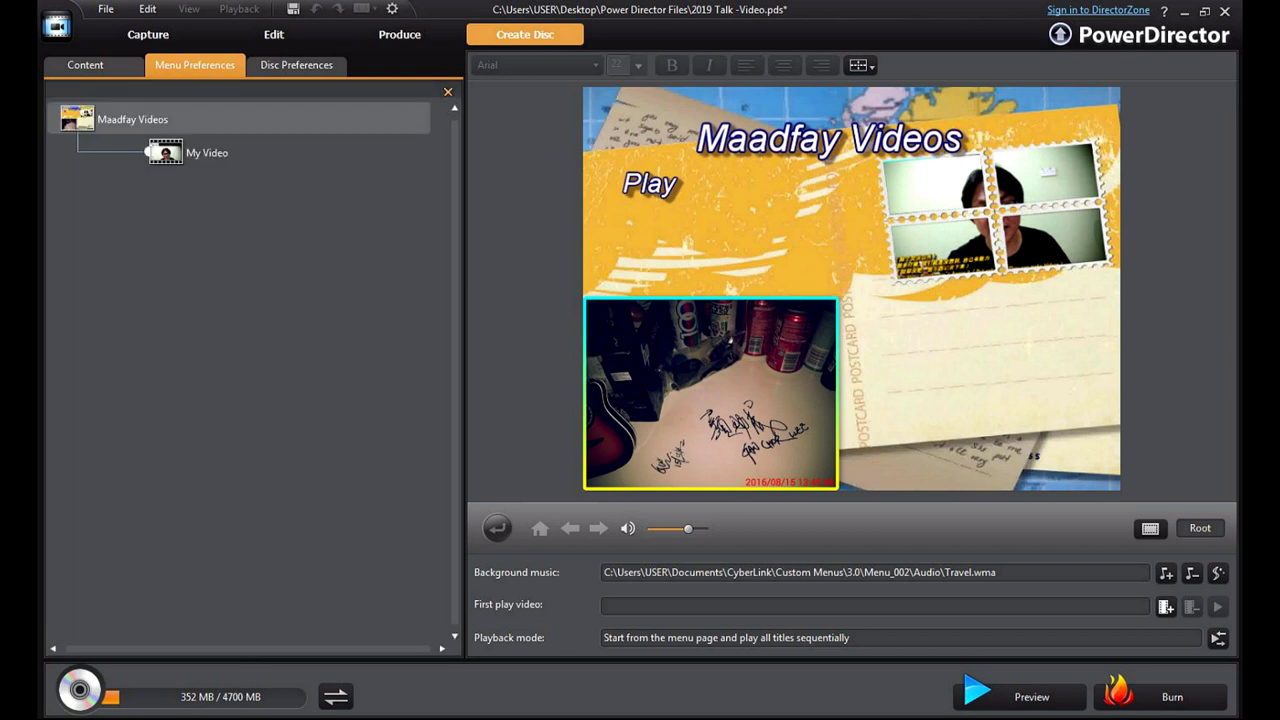
- View the disc format and video and audio settings, check the MPEG-4 production settings, and return to the editing timeline
{"action": "left_click", "coordinate": [296, 65]}
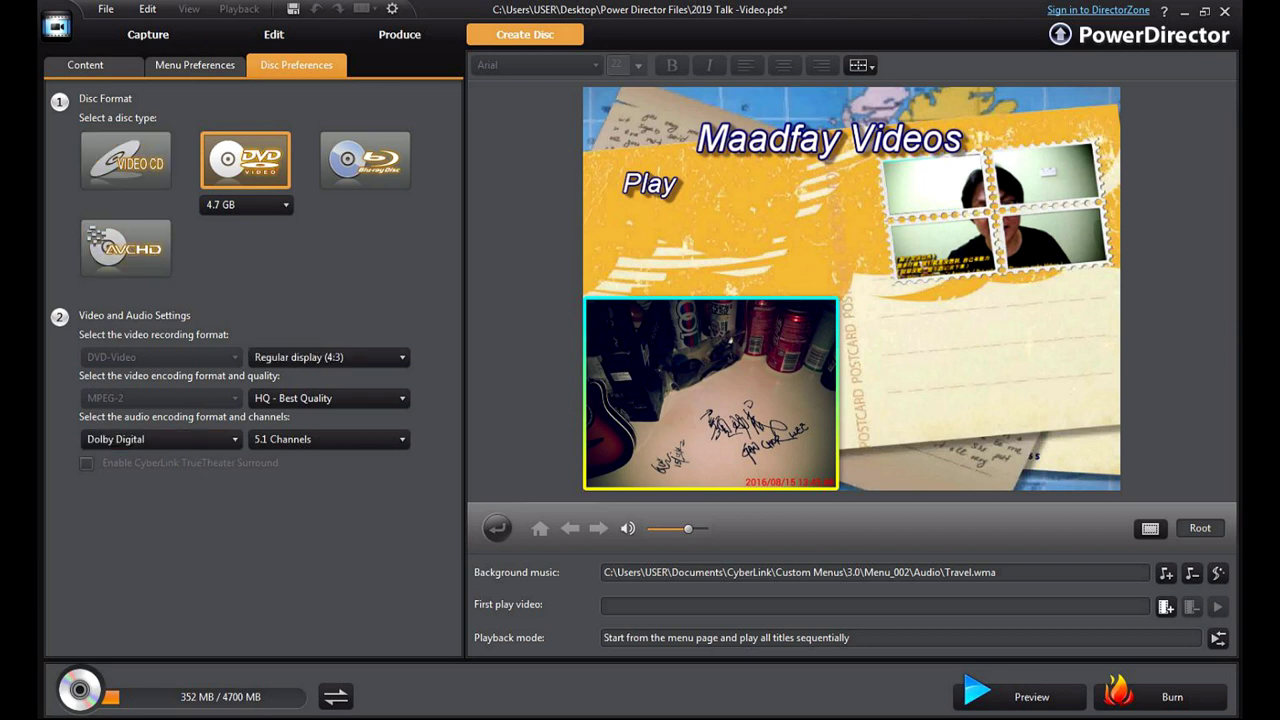
{"action": "left_click", "coordinate": [274, 34]}
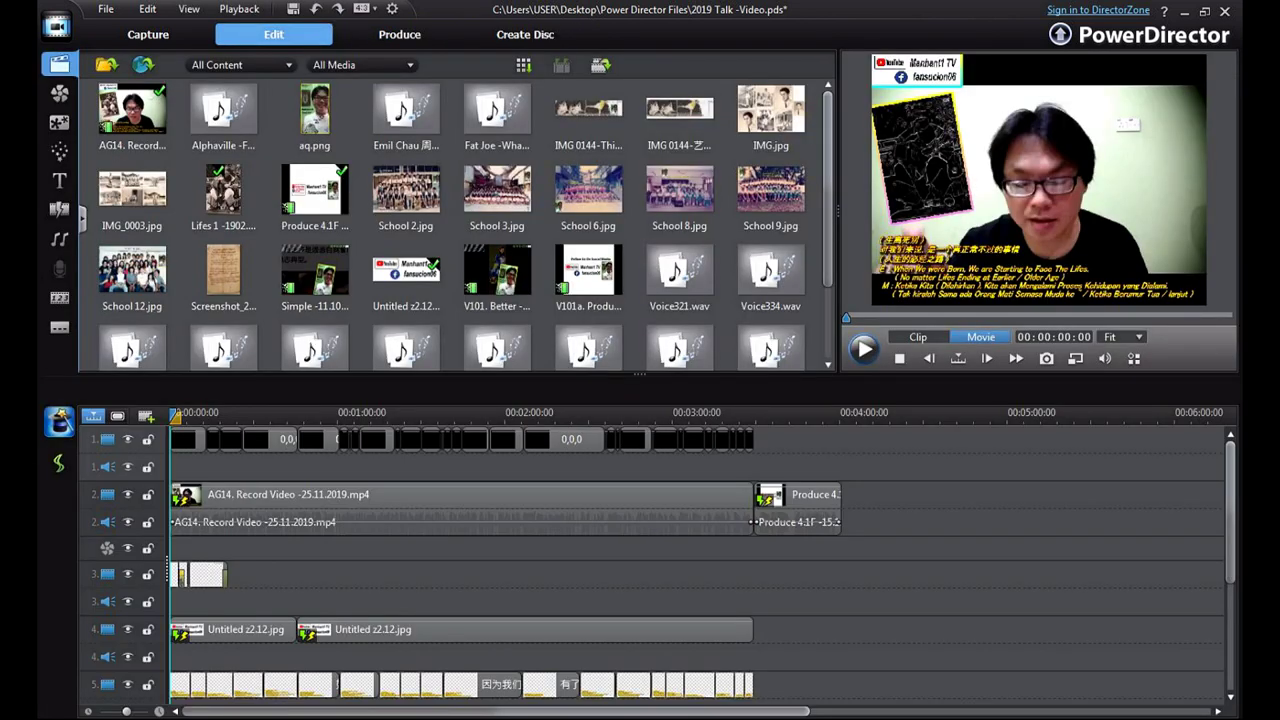
{"action": "left_click", "coordinate": [399, 34]}
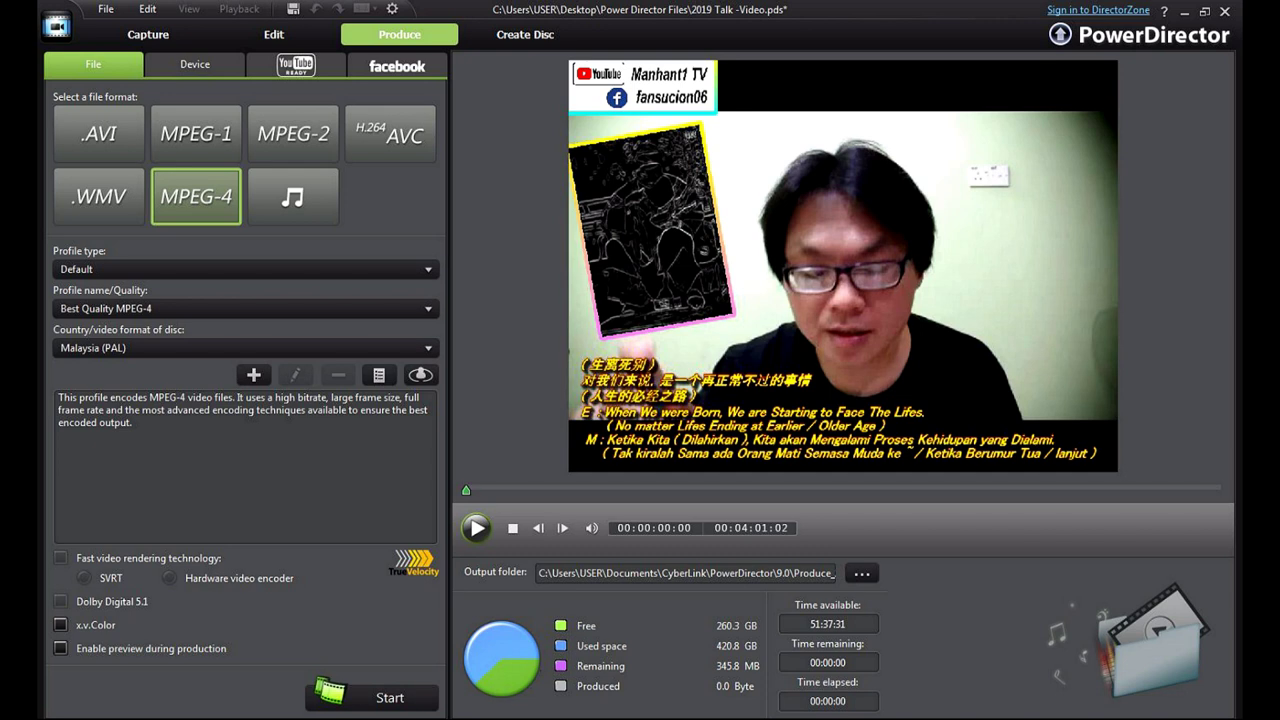
{"action": "left_click", "coordinate": [274, 34]}
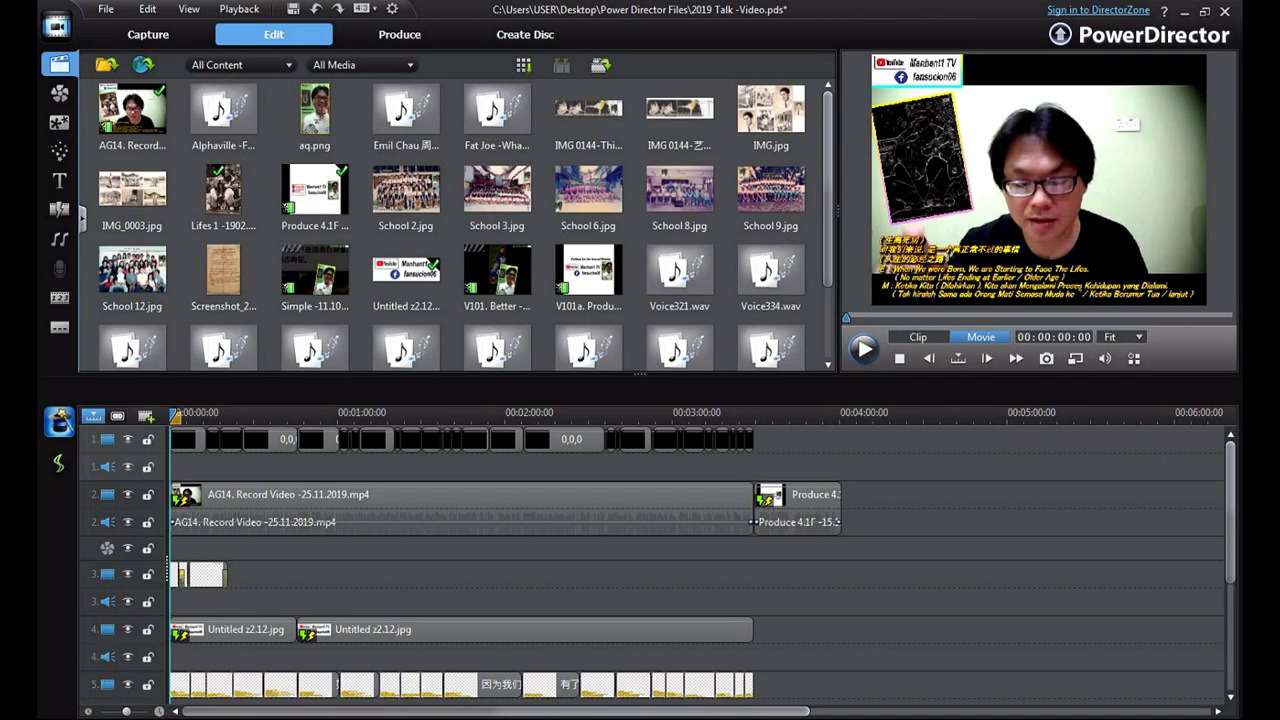
- Play the movie preview from the beginning of the timeline and adjust the preview volume slightly
{"action": "scroll", "coordinate": [650, 560], "scroll_direction": "down", "scroll_amount": 5}
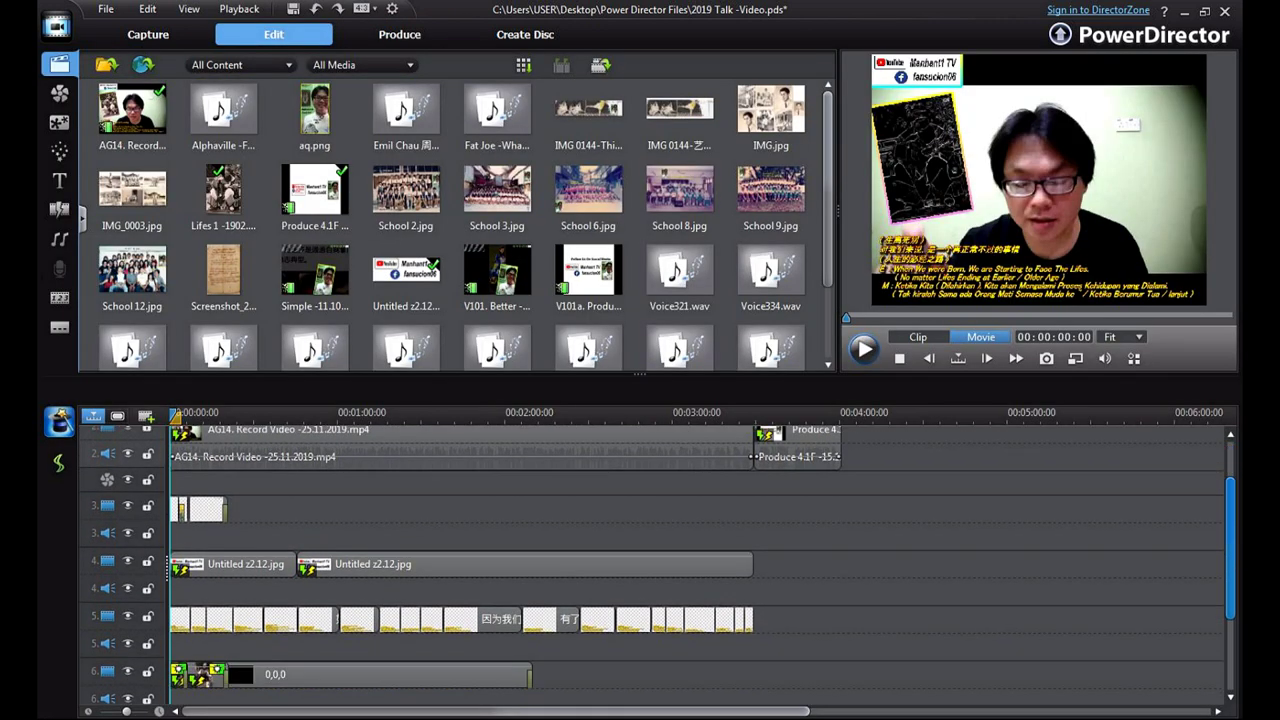
{"action": "scroll", "coordinate": [650, 560], "scroll_direction": "up", "scroll_amount": 5}
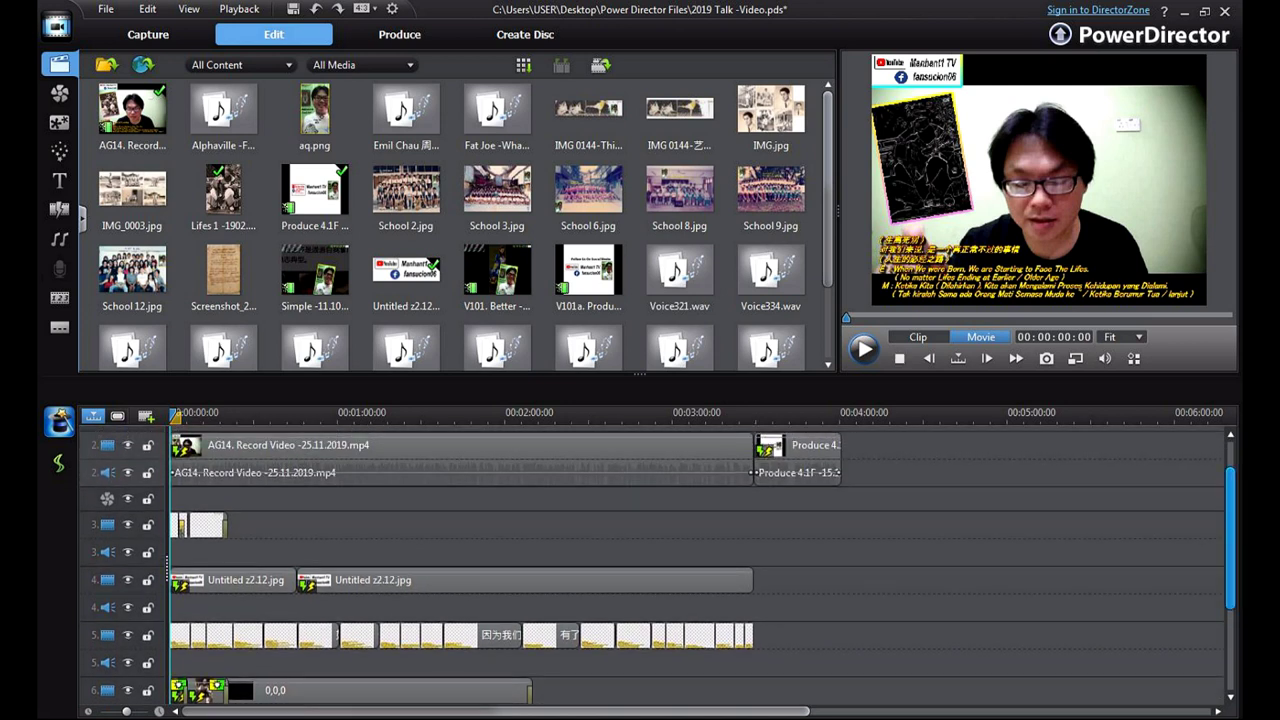
{"action": "scroll", "coordinate": [650, 565], "scroll_direction": "up", "scroll_amount": 1}
{"action": "left_click", "coordinate": [864, 348]}
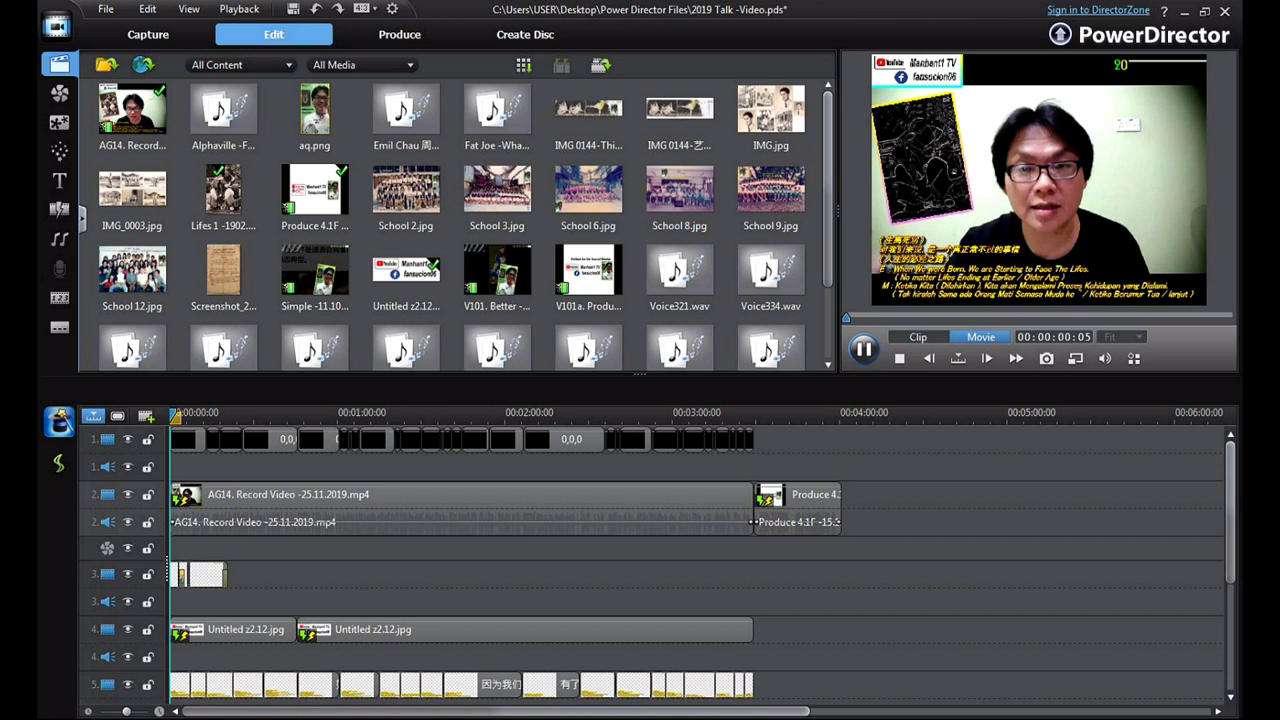
{"action": "left_click", "coordinate": [1105, 358]}
{"action": "left_click_drag", "start_coordinate": [1106, 359], "coordinate": [1106, 363]}
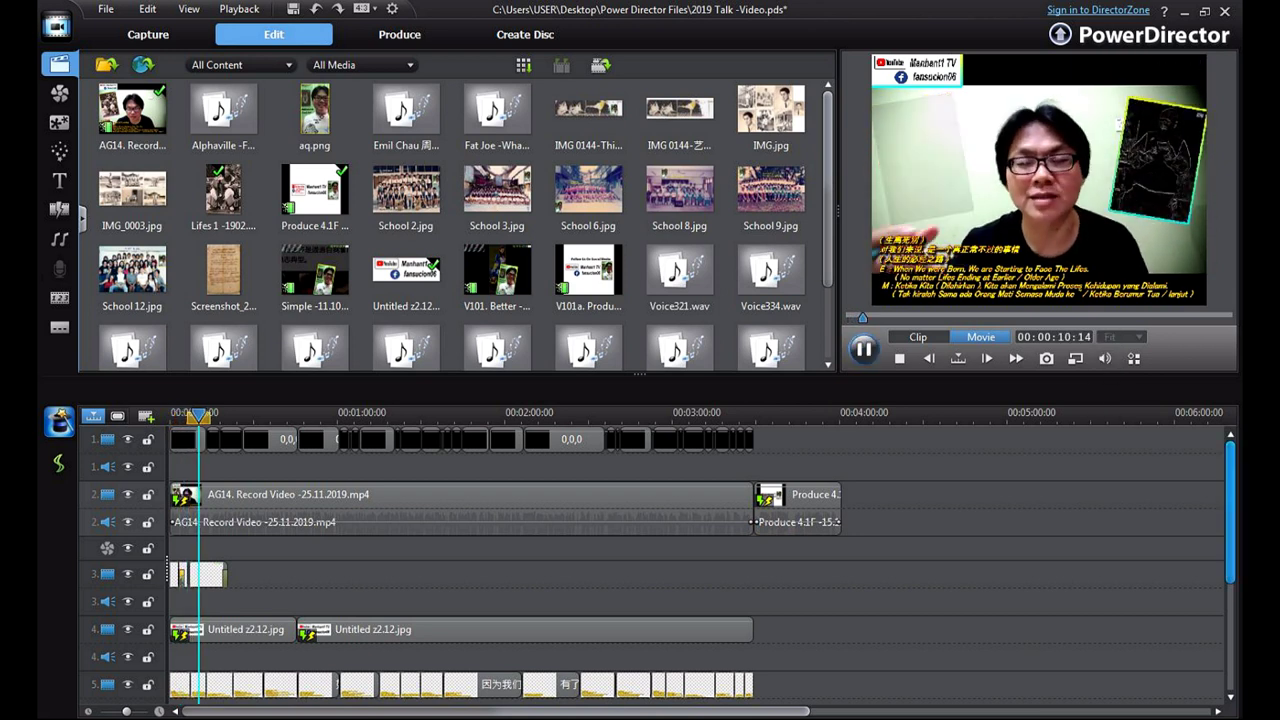
- Examine how the video, picture, title and subtitle clips on tracks 1 to 7 match the preview during playback to the movie's end
{"action": "scroll", "coordinate": [700, 556], "scroll_direction": "down", "scroll_amount": 2}
{"action": "scroll", "coordinate": [700, 556], "scroll_direction": "up", "scroll_amount": 2}
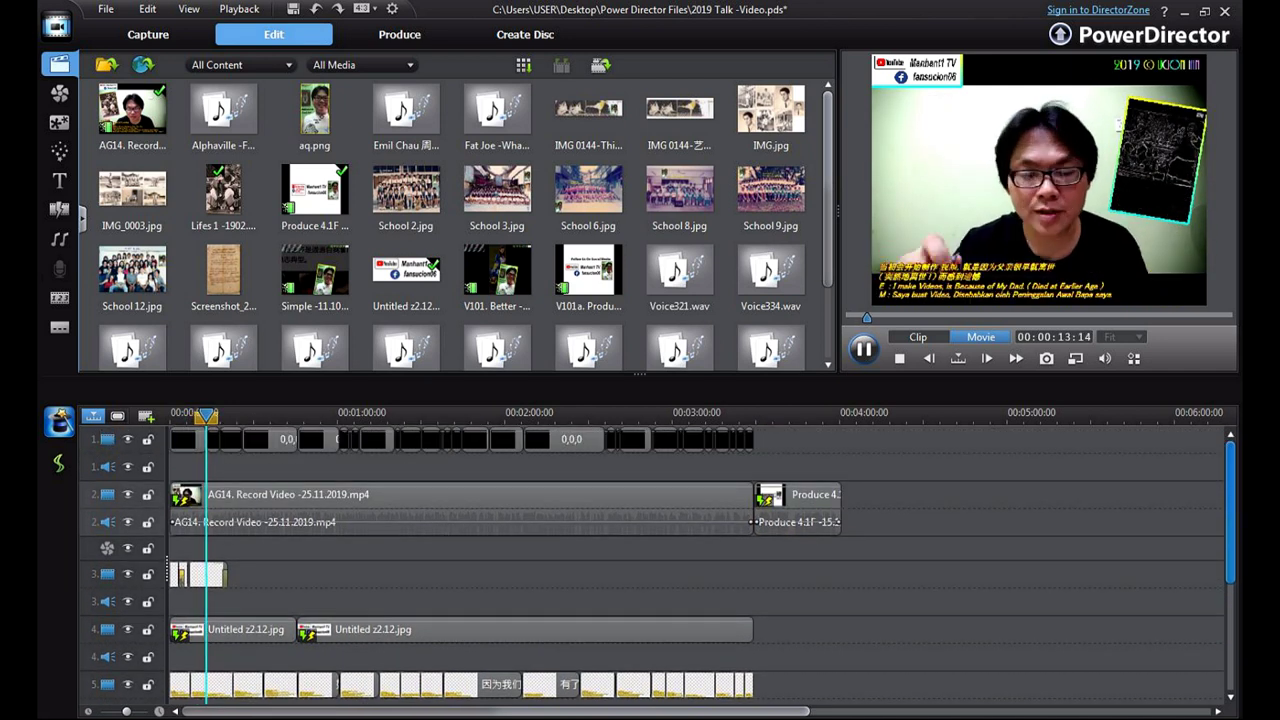
{"action": "scroll", "coordinate": [700, 556], "scroll_direction": "down", "scroll_amount": 4}
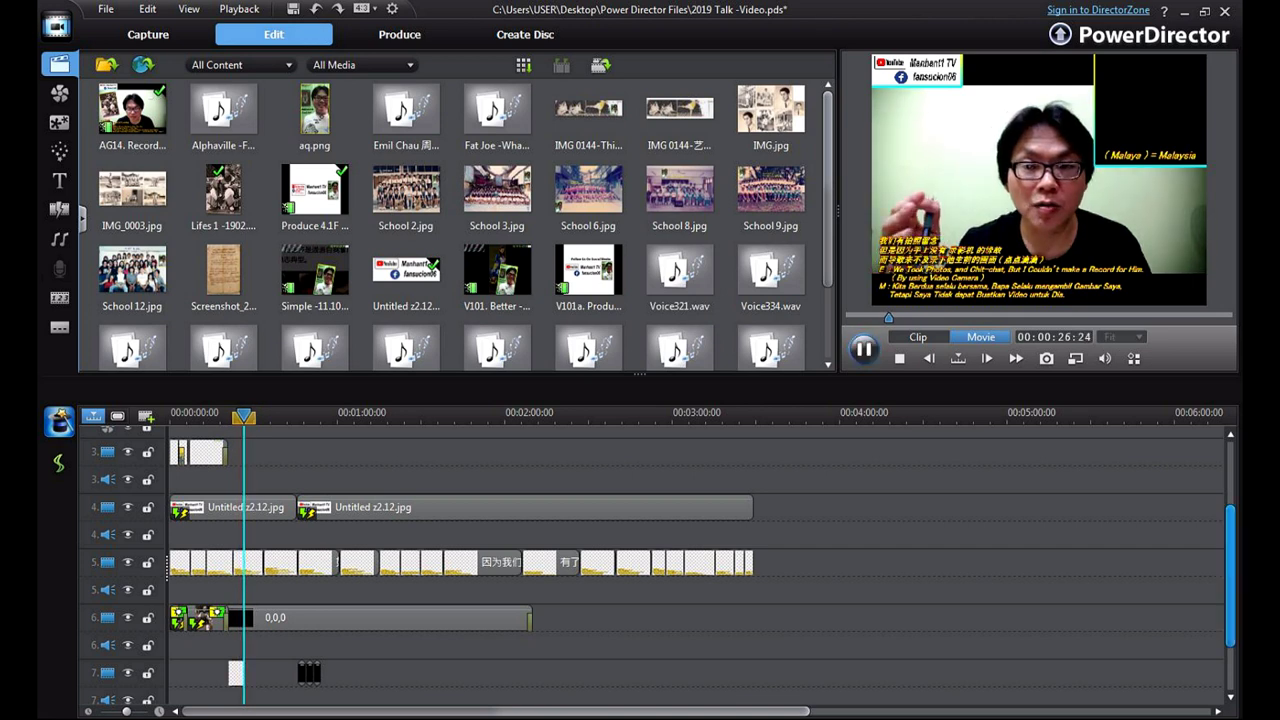
{"action": "left_click_drag", "start_coordinate": [1230, 576], "coordinate": [1230, 566]}
{"action": "scroll", "coordinate": [700, 565], "scroll_direction": "up", "scroll_amount": 5}
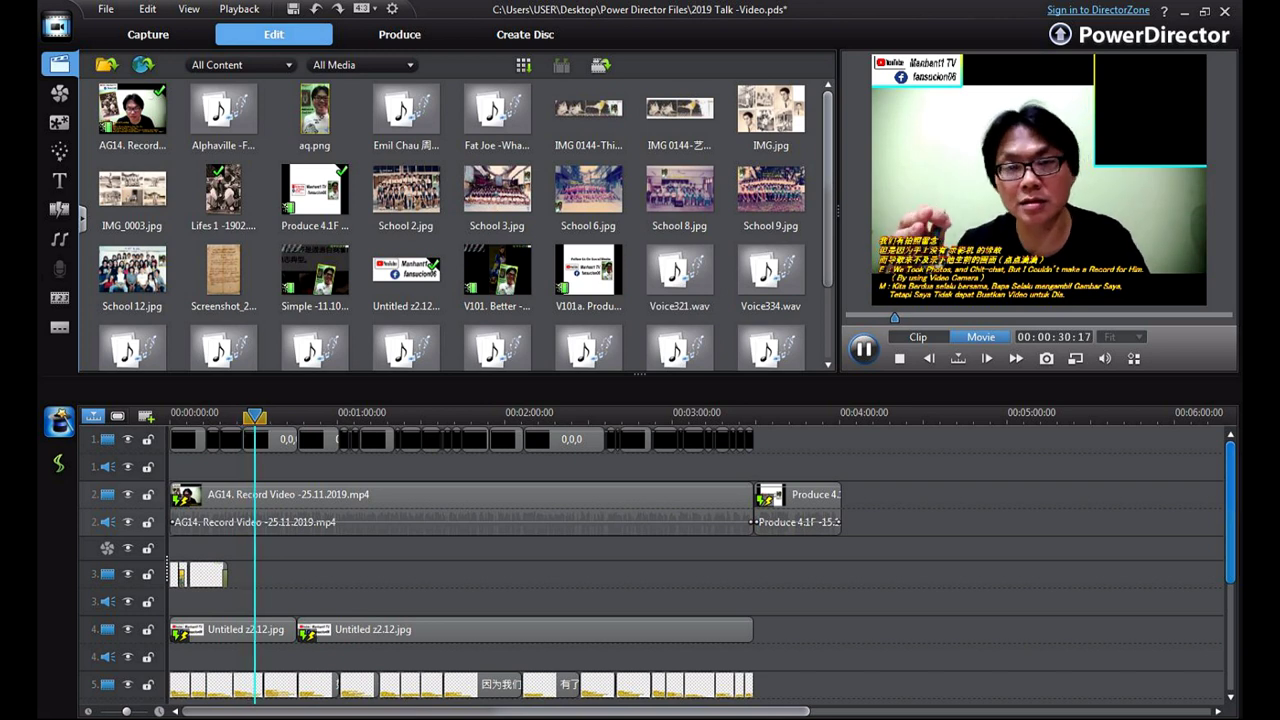
{"action": "scroll", "coordinate": [700, 556], "scroll_direction": "down", "scroll_amount": 6}
{"action": "scroll", "coordinate": [700, 556], "scroll_direction": "down", "scroll_amount": 2}
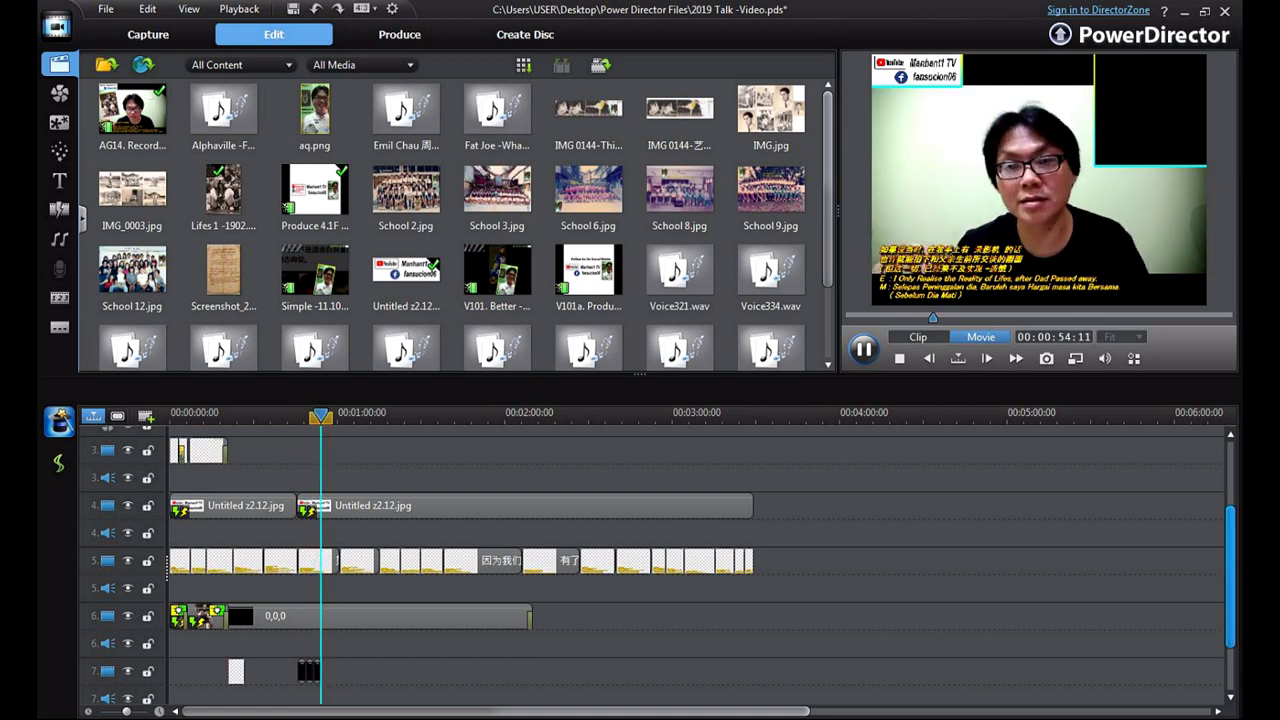
{"action": "scroll", "coordinate": [700, 560], "scroll_direction": "up", "scroll_amount": 2}
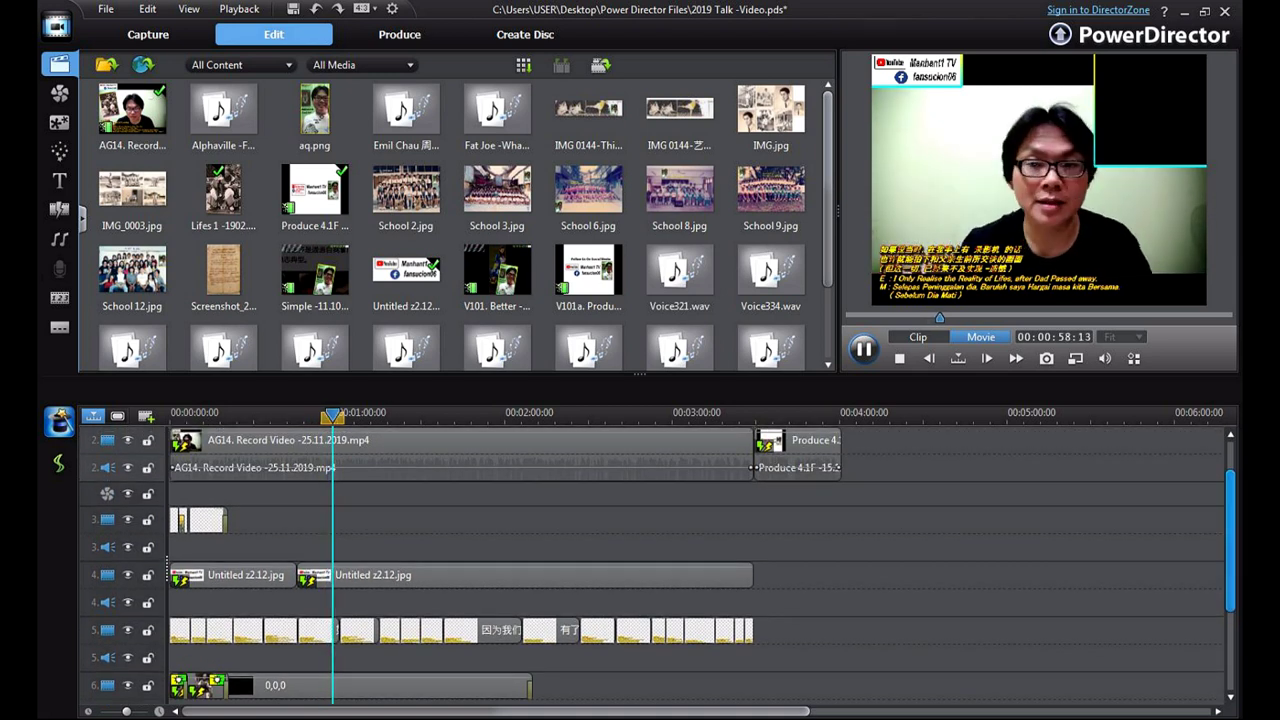
{"action": "key", "text": "space"}
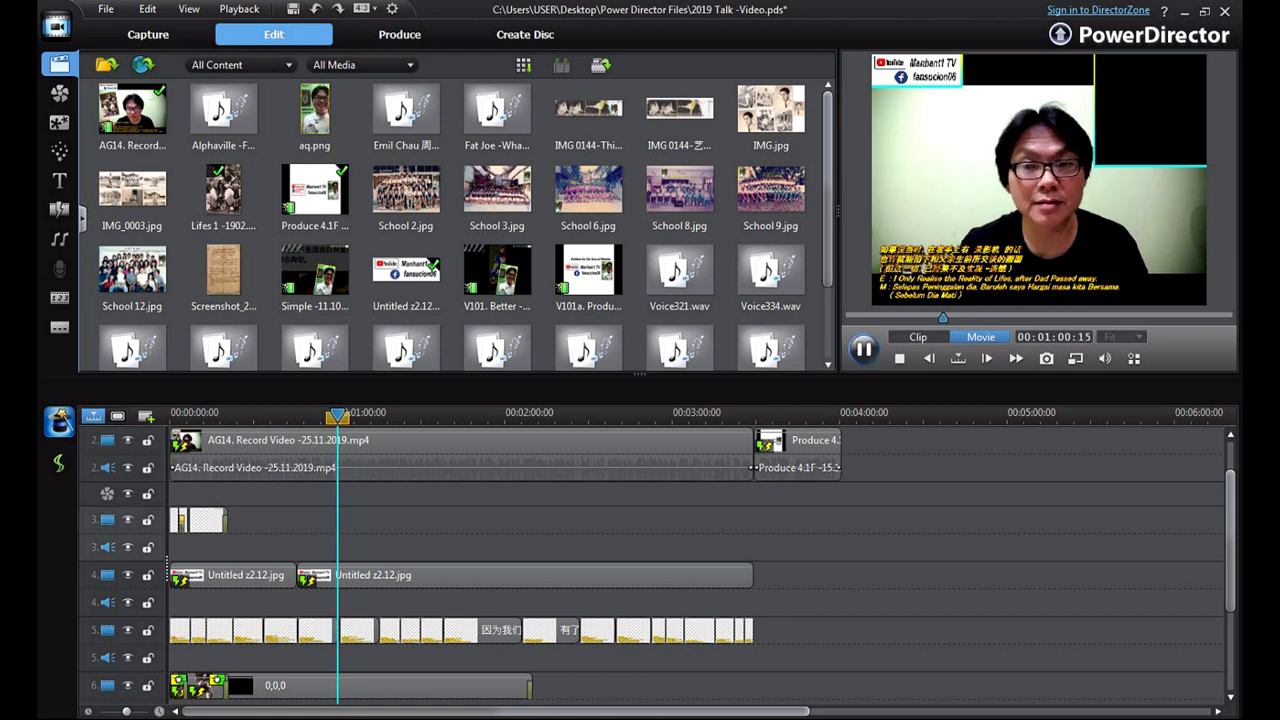
{"action": "scroll", "coordinate": [1230, 540], "scroll_direction": "up", "scroll_amount": 1}
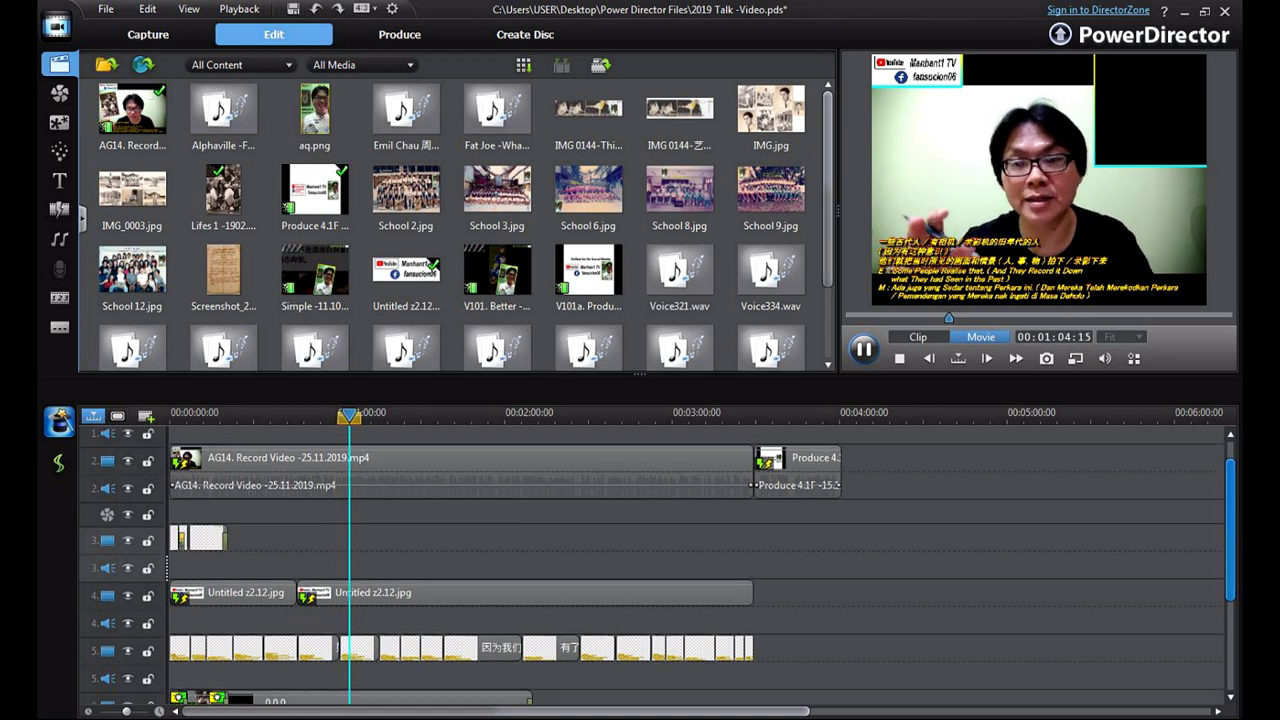
{"action": "scroll", "coordinate": [1230, 540], "scroll_direction": "up", "scroll_amount": 3}
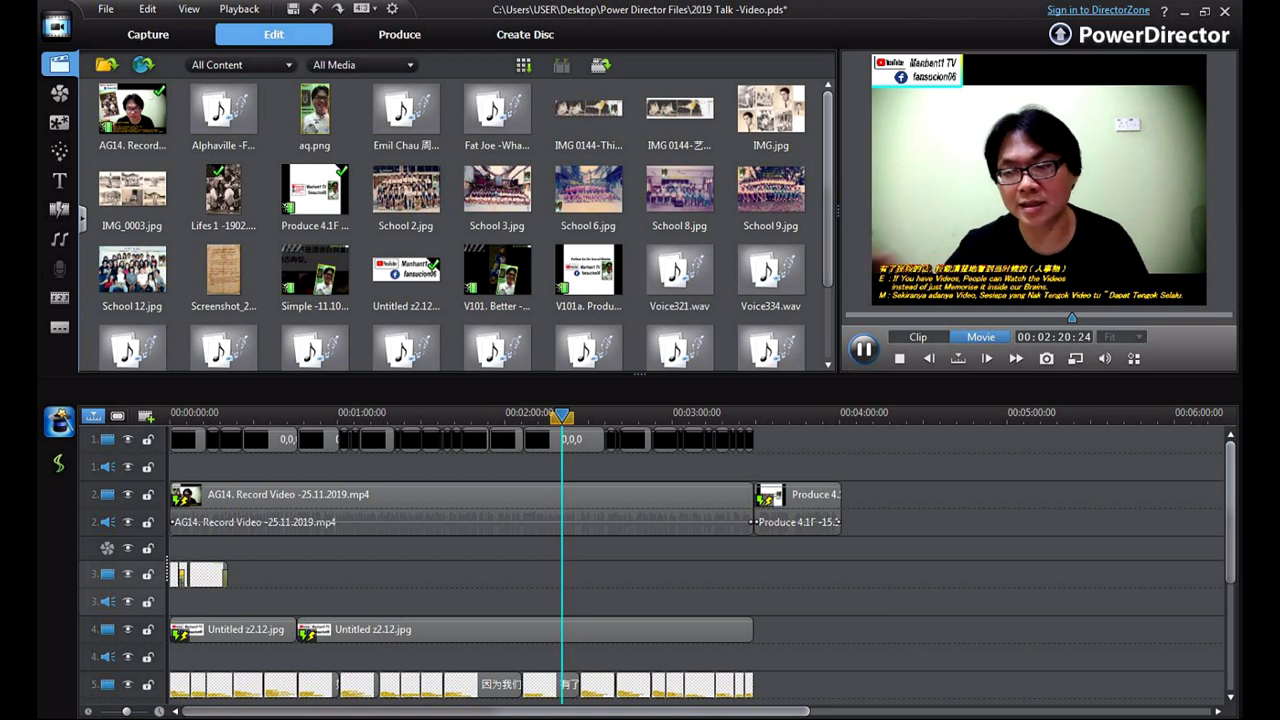
{"action": "scroll", "coordinate": [700, 560], "scroll_direction": "down", "scroll_amount": 1}
{"action": "scroll", "coordinate": [700, 560], "scroll_direction": "down", "scroll_amount": 1}
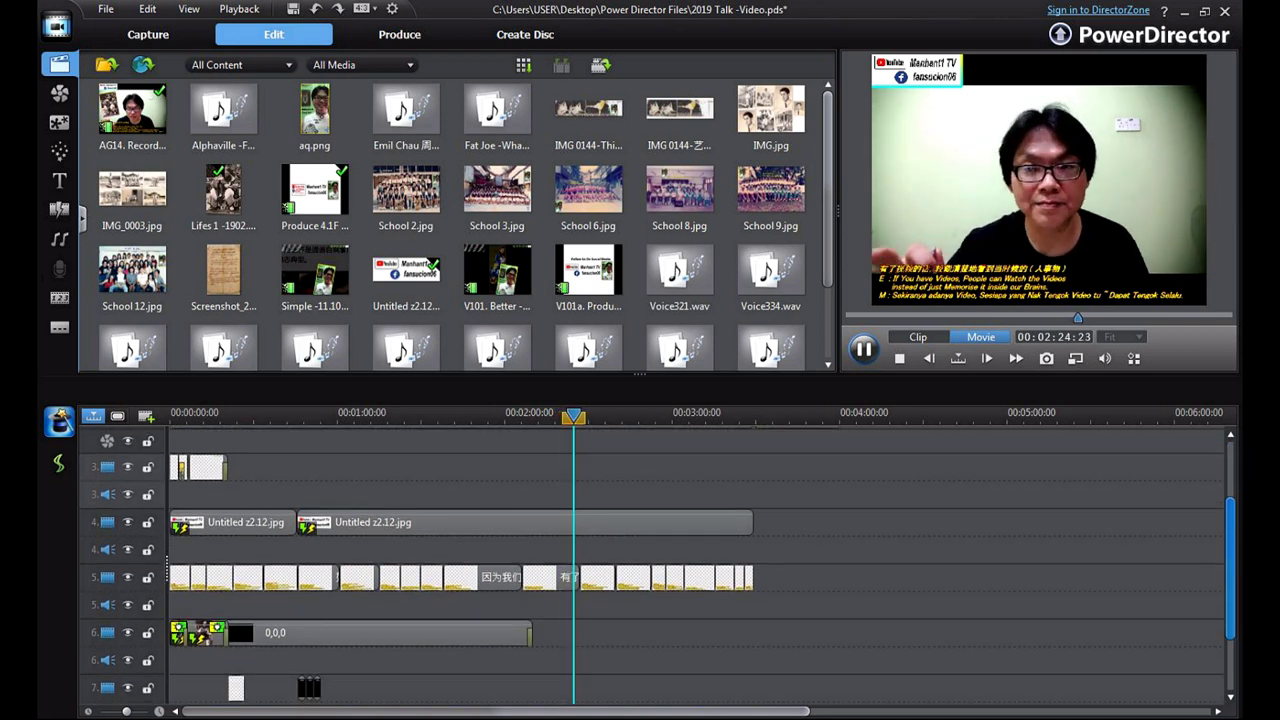
{"action": "scroll", "coordinate": [700, 560], "scroll_direction": "up", "scroll_amount": 3}
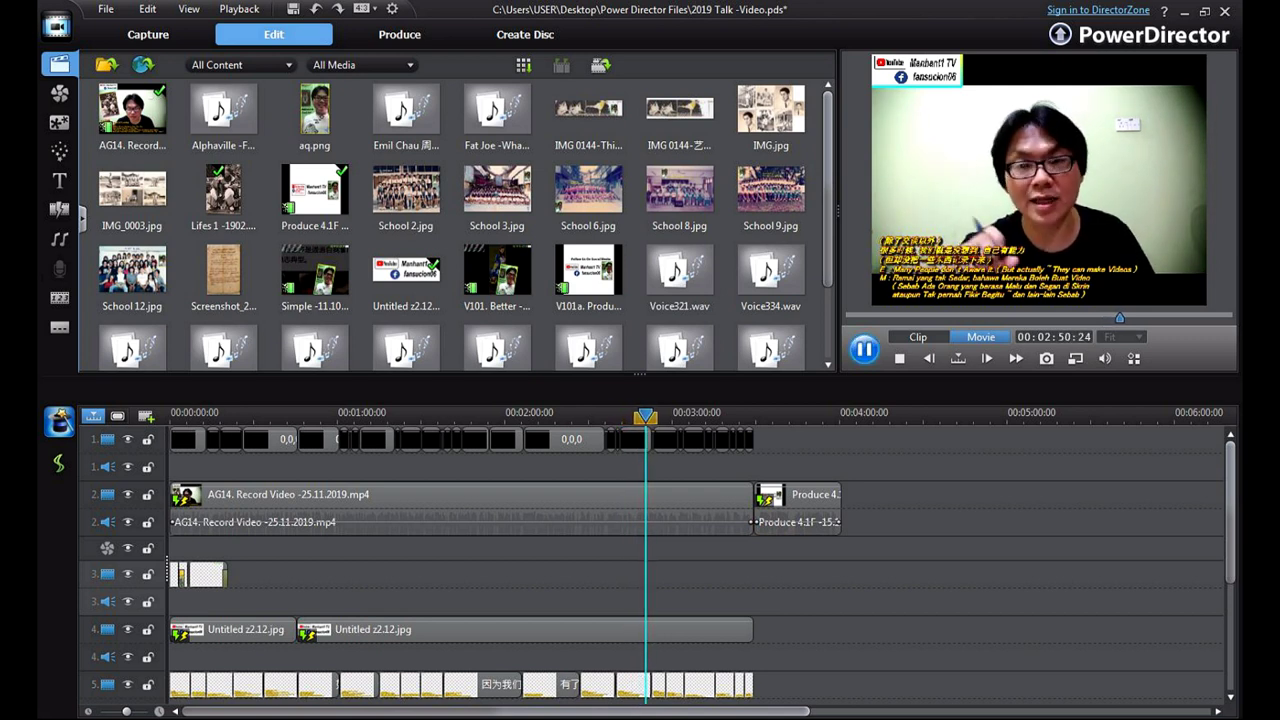
{"action": "left_click_drag", "start_coordinate": [828, 192], "coordinate": [828, 194]}
{"action": "scroll", "coordinate": [827, 220], "scroll_direction": "down", "scroll_amount": 1}
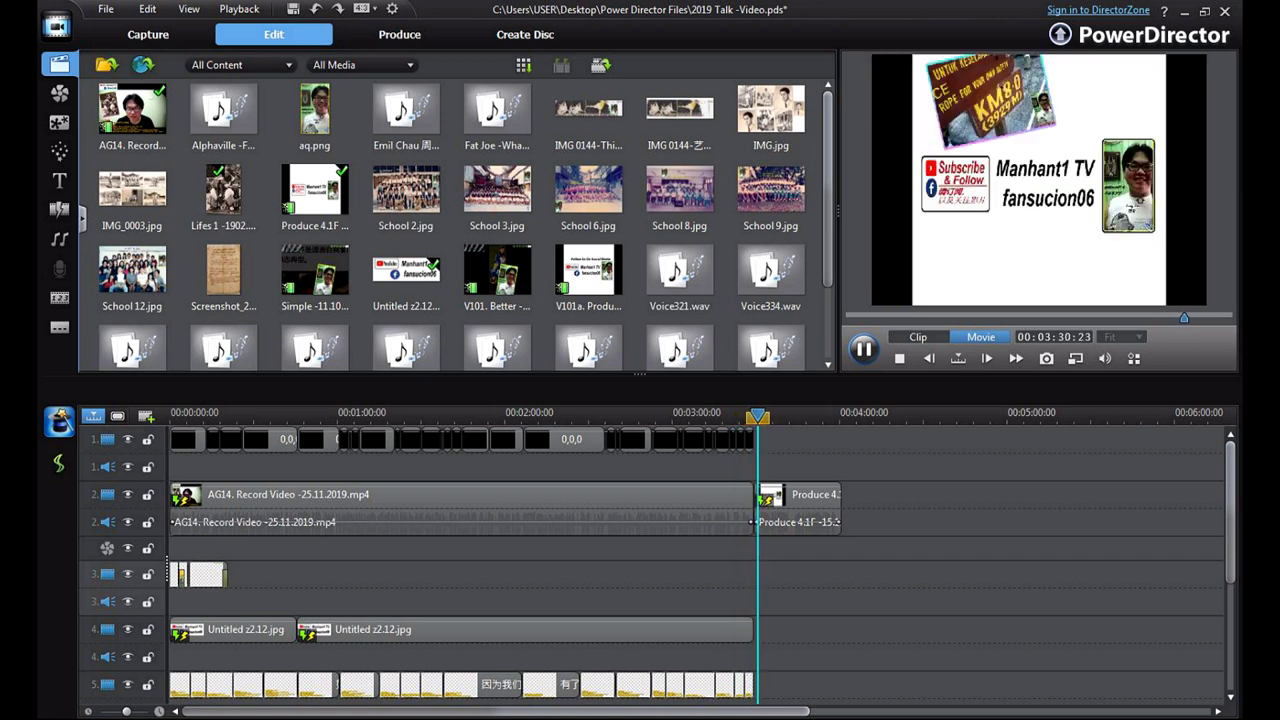
{"action": "left_click", "coordinate": [1104, 358]}
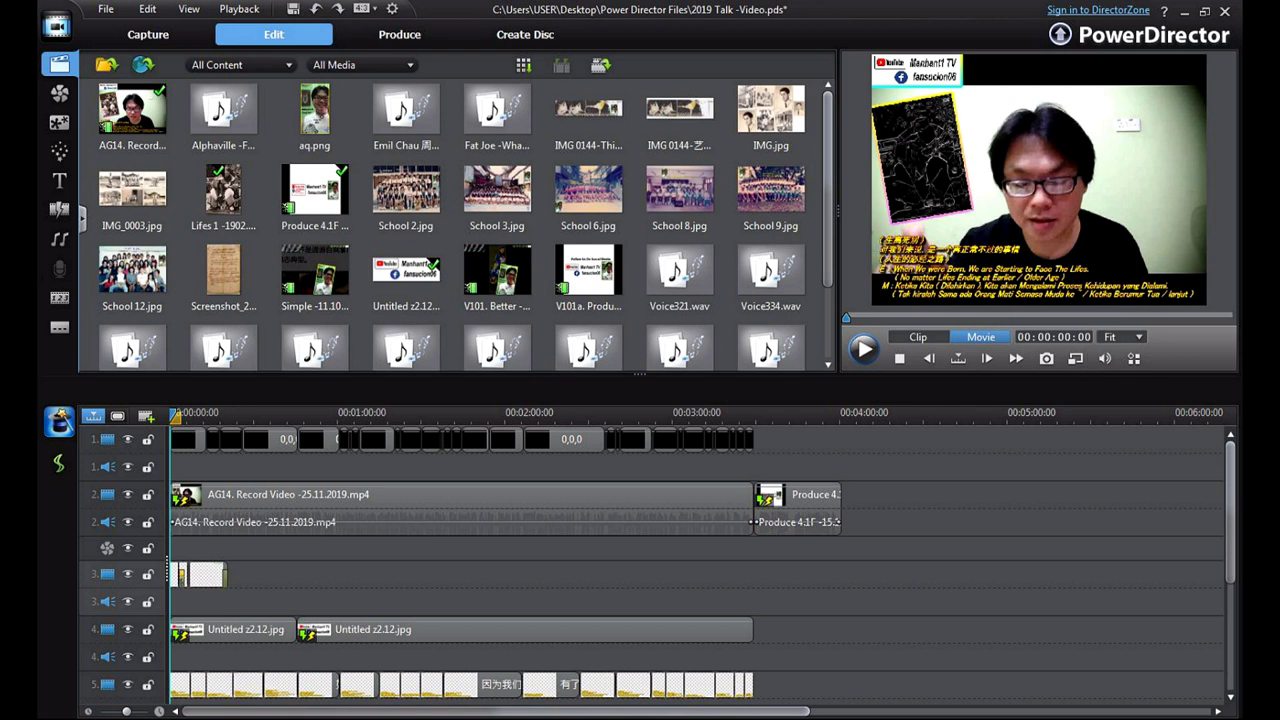
- View the movie file production settings again and return to the editing workspace
{"action": "left_click", "coordinate": [399, 34]}
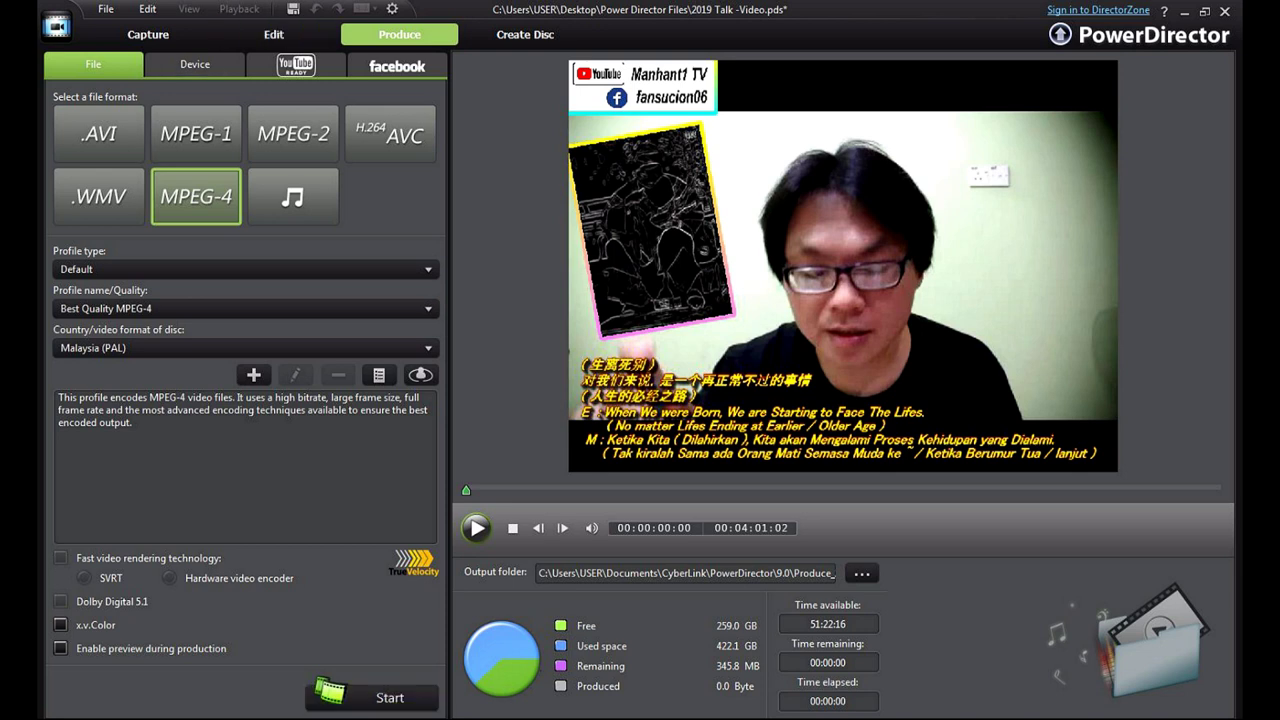
{"action": "left_click", "coordinate": [274, 34]}
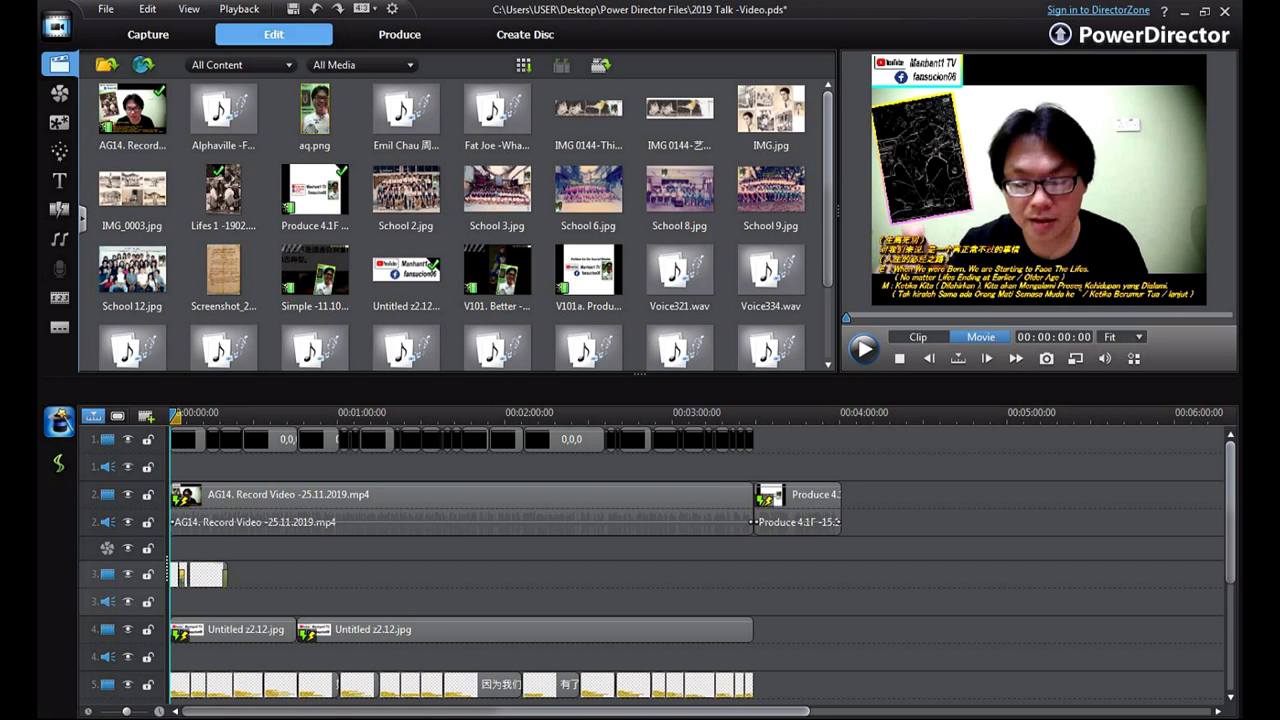